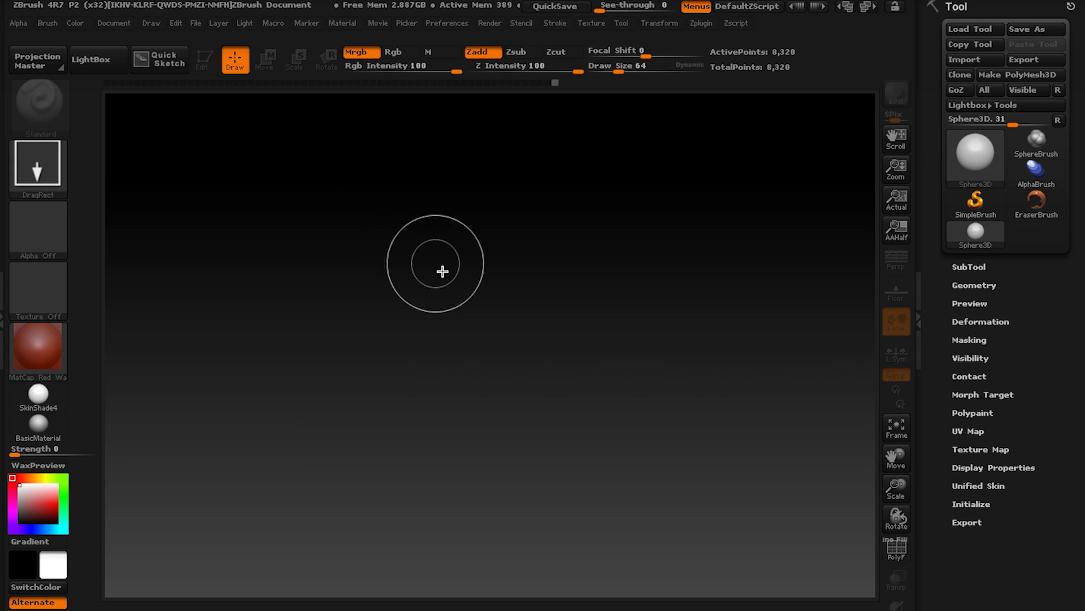
# Draw a sphere on the canvas in edit mode, apply BasicMaterial and convert it to a PolyMesh3D.
pyautogui.moveTo(464, 274); pyautogui.dragTo(462, 397)
pyautogui.press('t')
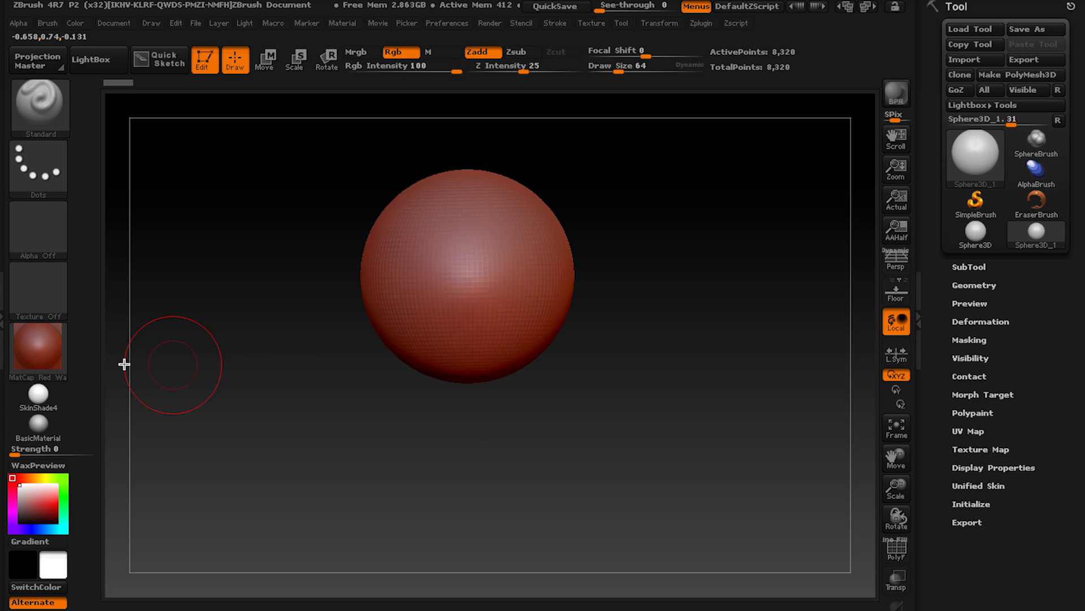
pyautogui.click(35, 430)
pyautogui.click(1016, 75)
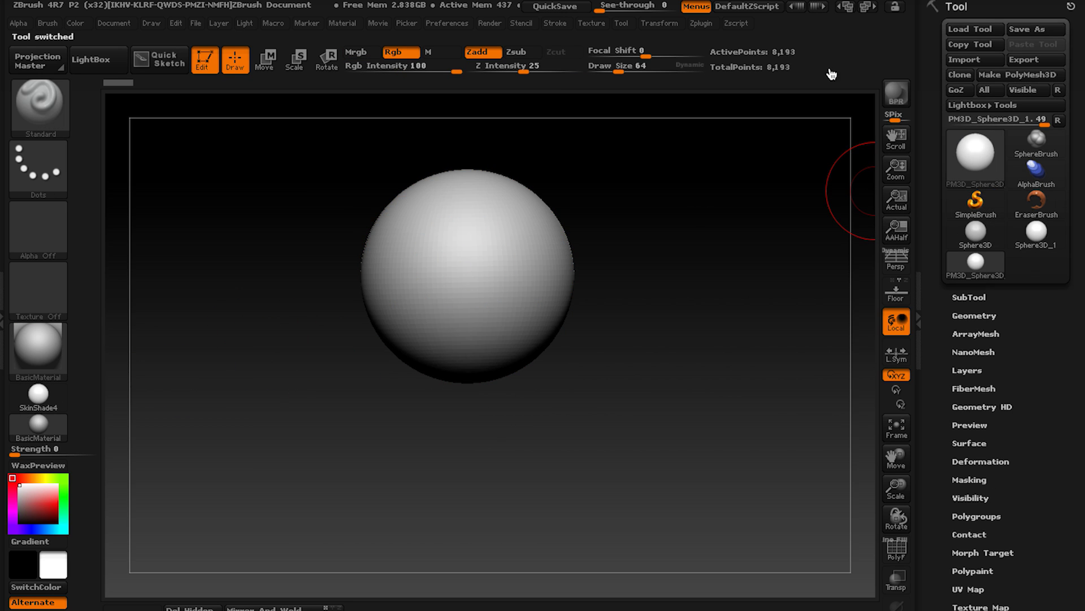
# Select the SliceCurve brush, make a diagonal test slice across the sphere's upper side and turn on the polyframe display.
pyautogui.keyDown('alt'); pyautogui.moveTo(452, 312); pyautogui.dragTo(516, 359, button='right'); pyautogui.keyUp('alt')
pyautogui.keyDown('ctrl'); pyautogui.keyDown('shift'); pyautogui.click(37, 116); pyautogui.keyUp('shift'); pyautogui.keyUp('ctrl')
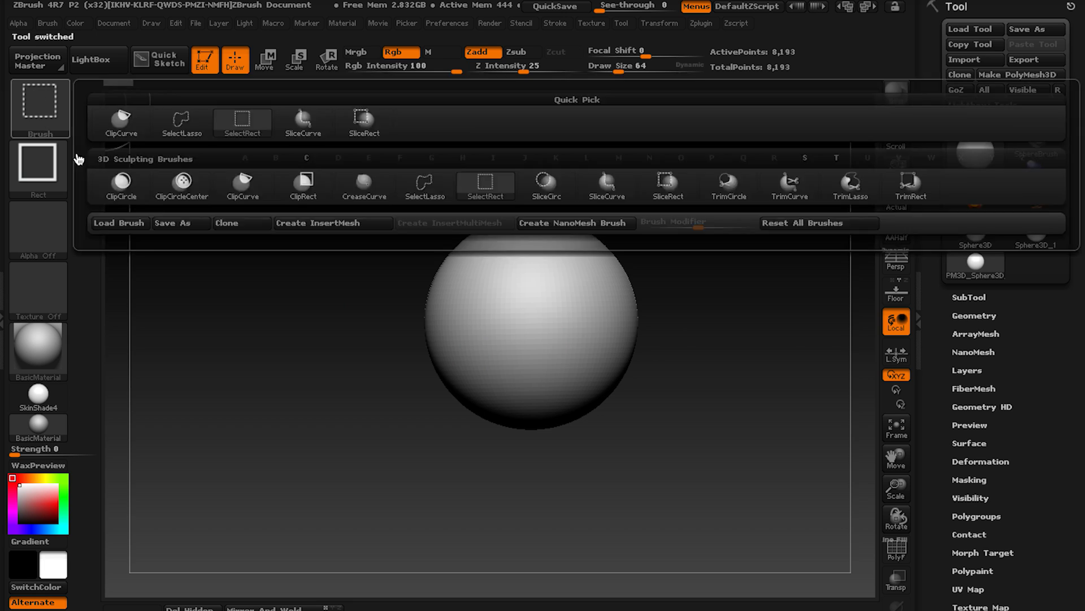
pyautogui.click(38, 109)
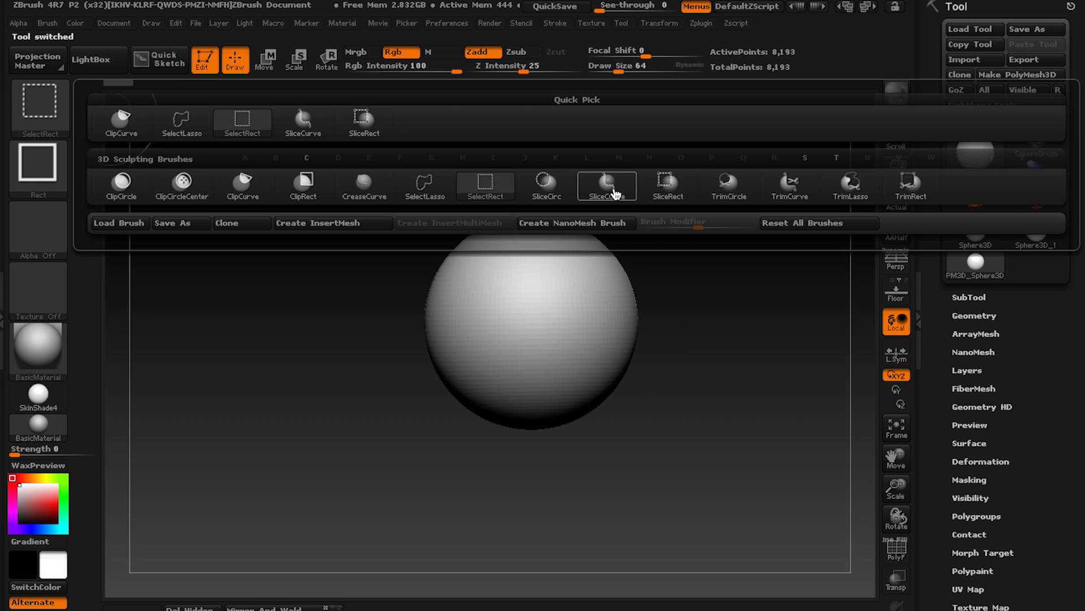
pyautogui.click(615, 194)
pyautogui.keyDown('ctrl'); pyautogui.keyDown('shift'); pyautogui.moveTo(351, 456); pyautogui.dragTo(552, 136); pyautogui.keyUp('shift'); pyautogui.keyUp('ctrl')
pyautogui.hotkey('shift', 'f')
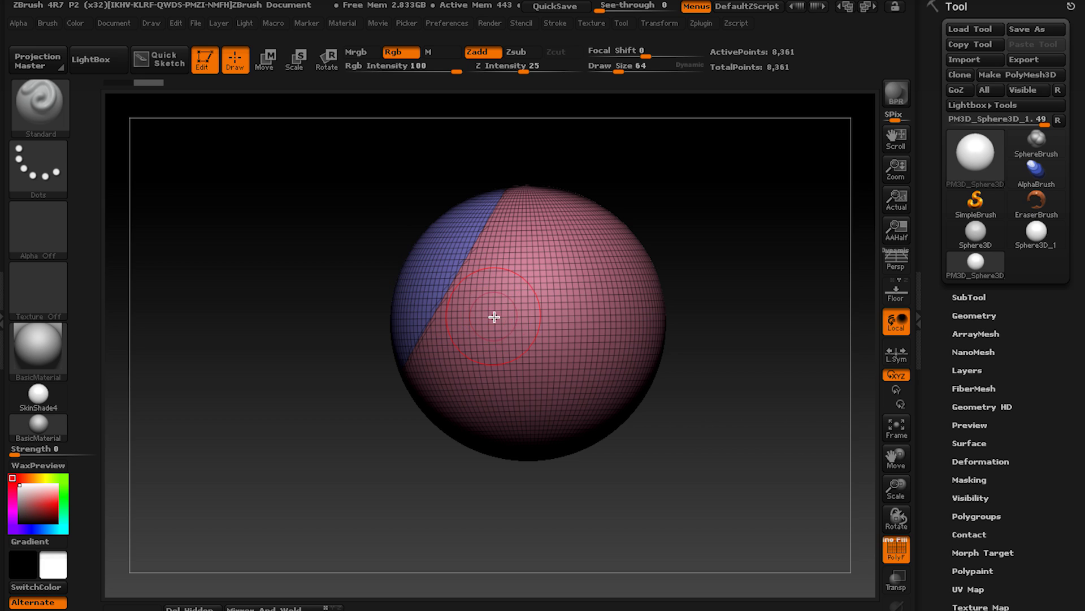
pyautogui.keyDown('ctrl'); pyautogui.keyDown('shift'); pyautogui.click(541, 326); pyautogui.keyUp('shift'); pyautogui.keyUp('ctrl')
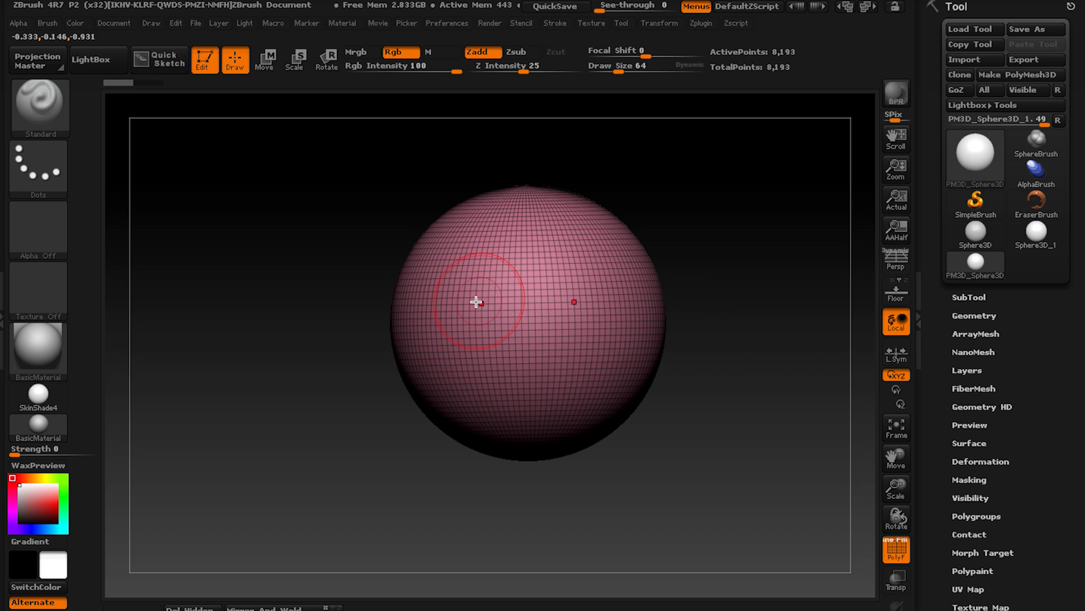
# Try a curved, angled slice across the sphere and symmetrize it with Mirror And Weld, and undo both.
pyautogui.moveTo(402, 447)
pyautogui.keyDown('ctrl'); pyautogui.keyDown('shift'); pyautogui.mouseDown()
pyautogui.moveTo(512, 167)
pyautogui.moveTo(472, 281)
pyautogui.mouseUp(); pyautogui.keyUp('shift'); pyautogui.keyUp('ctrl')
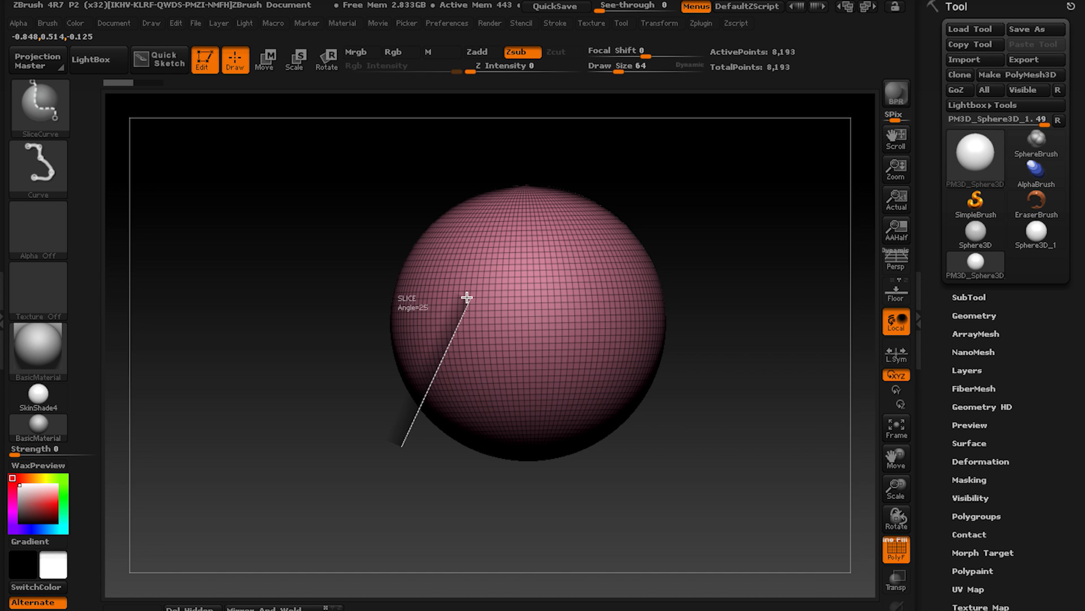
pyautogui.moveTo(467, 298)
pyautogui.keyDown('ctrl'); pyautogui.keyDown('shift'); pyautogui.mouseDown()
pyautogui.moveTo(400, 271)
pyautogui.moveTo(468, 283)
pyautogui.moveTo(484, 258)
pyautogui.moveTo(554, 245)
pyautogui.moveTo(582, 283)
pyautogui.moveTo(582, 307)
pyautogui.moveTo(661, 192)
pyautogui.moveTo(645, 179)
pyautogui.mouseUp(); pyautogui.keyUp('shift'); pyautogui.keyUp('ctrl')
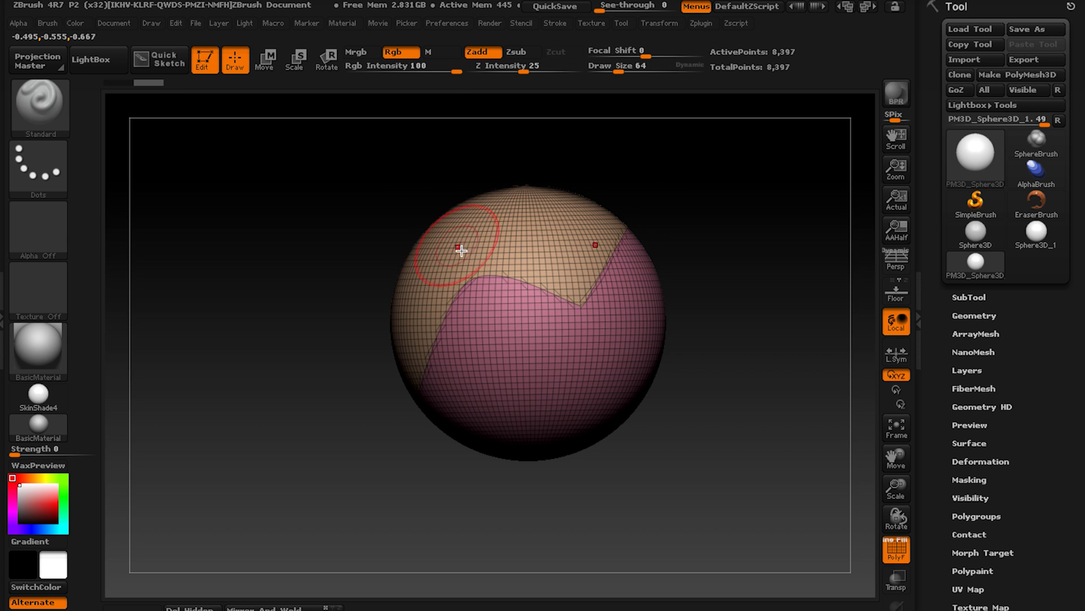
pyautogui.click(987, 316)
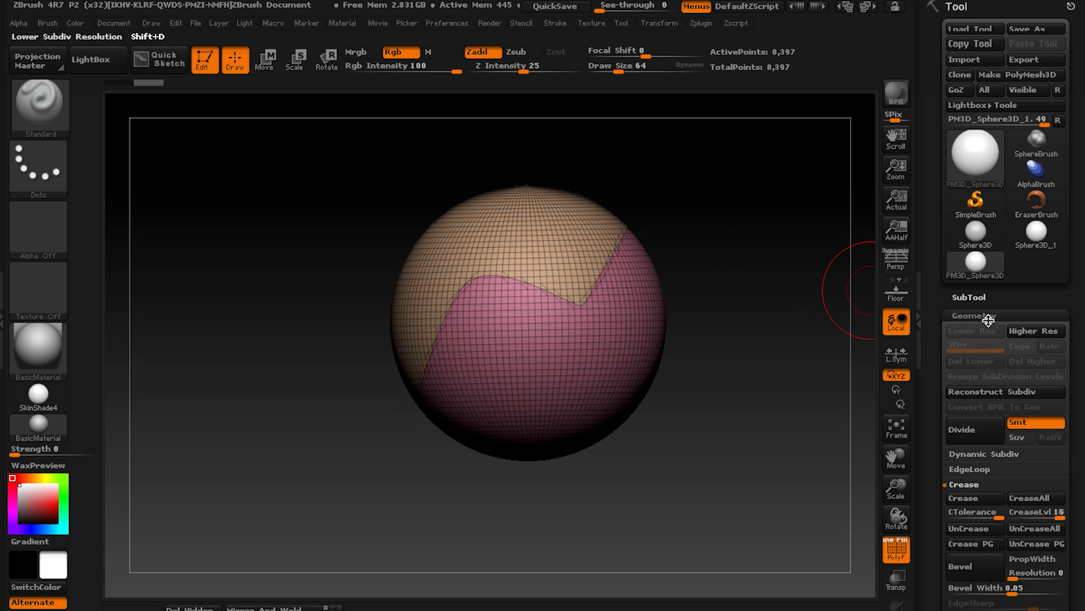
pyautogui.moveTo(930, 469); pyautogui.dragTo(932, 388)
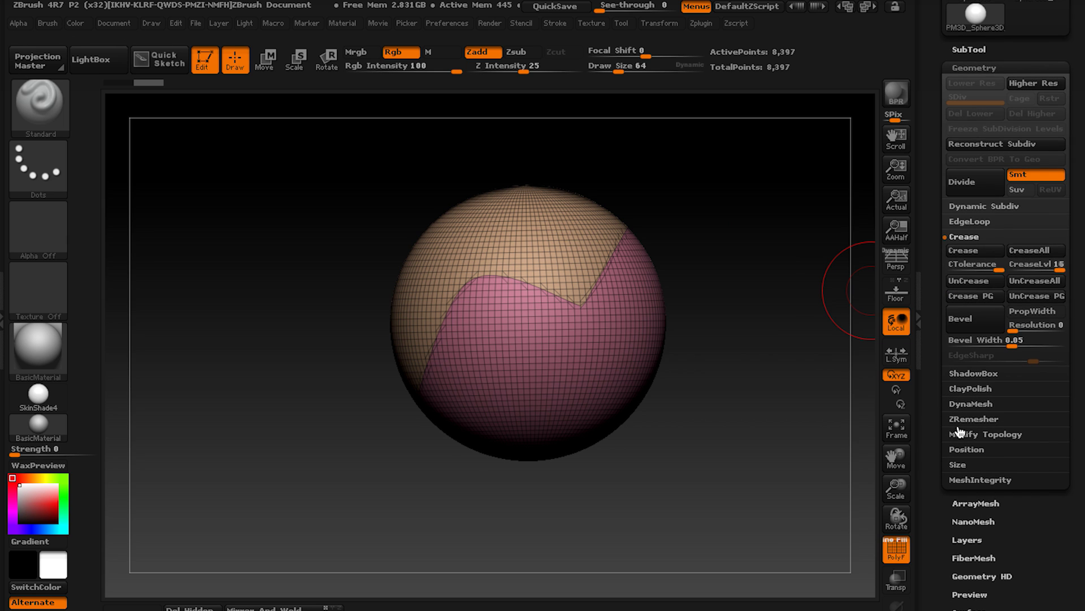
pyautogui.click(963, 435)
pyautogui.click(980, 358)
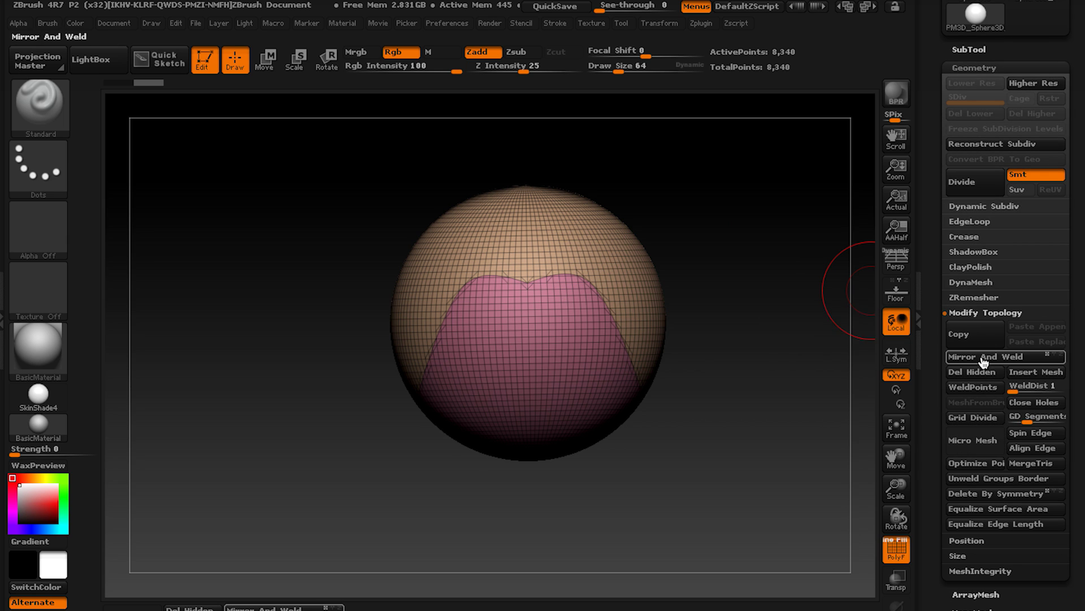
pyautogui.hotkey('ctrl', 'z')
pyautogui.hotkey('ctrl', 'z')
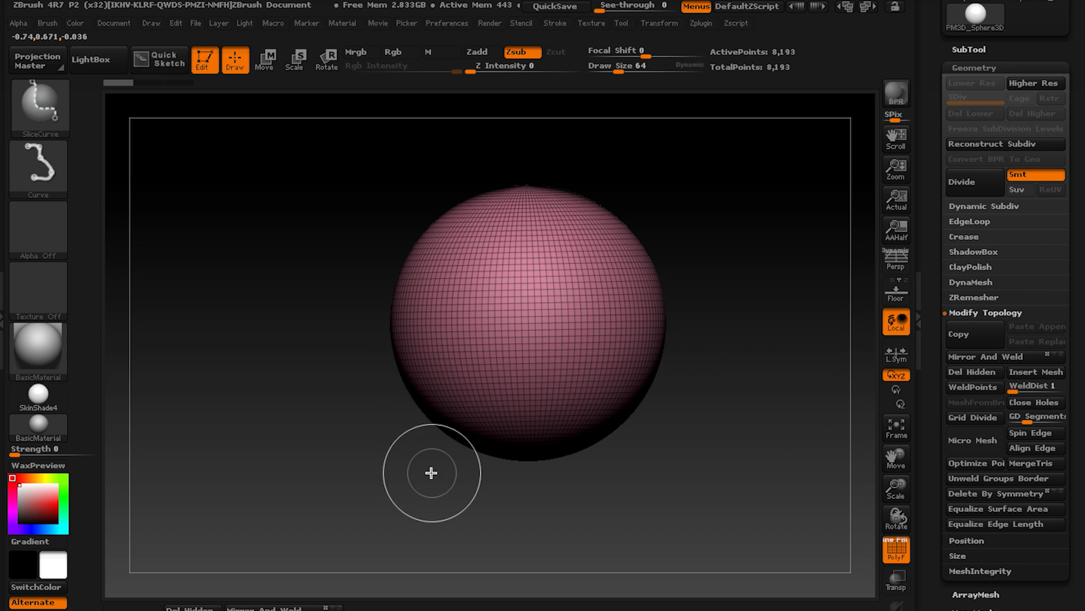
# Slice the sphere with two vertical cuts on one side and a bent cut enclosing a hexagon-like panel beside them.
pyautogui.keyDown('ctrl'); pyautogui.keyDown('shift'); pyautogui.moveTo(432, 456); pyautogui.dragTo(437, 213); pyautogui.keyUp('shift'); pyautogui.keyUp('ctrl')
pyautogui.keyDown('ctrl'); pyautogui.keyDown('shift'); pyautogui.moveTo(423, 124); pyautogui.dragTo(424, 123); pyautogui.keyUp('shift'); pyautogui.keyUp('ctrl')
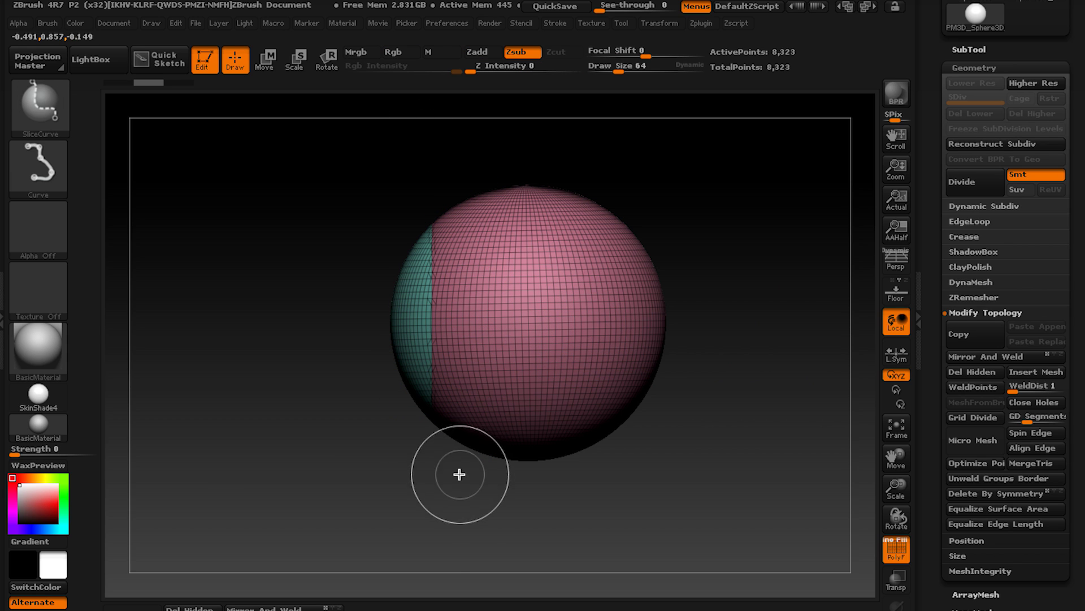
pyautogui.moveTo(460, 468)
pyautogui.keyDown('ctrl'); pyautogui.keyDown('shift'); pyautogui.mouseDown()
pyautogui.moveTo(461, 164)
pyautogui.moveTo(482, 146)
pyautogui.mouseUp(); pyautogui.keyUp('shift'); pyautogui.keyUp('ctrl')
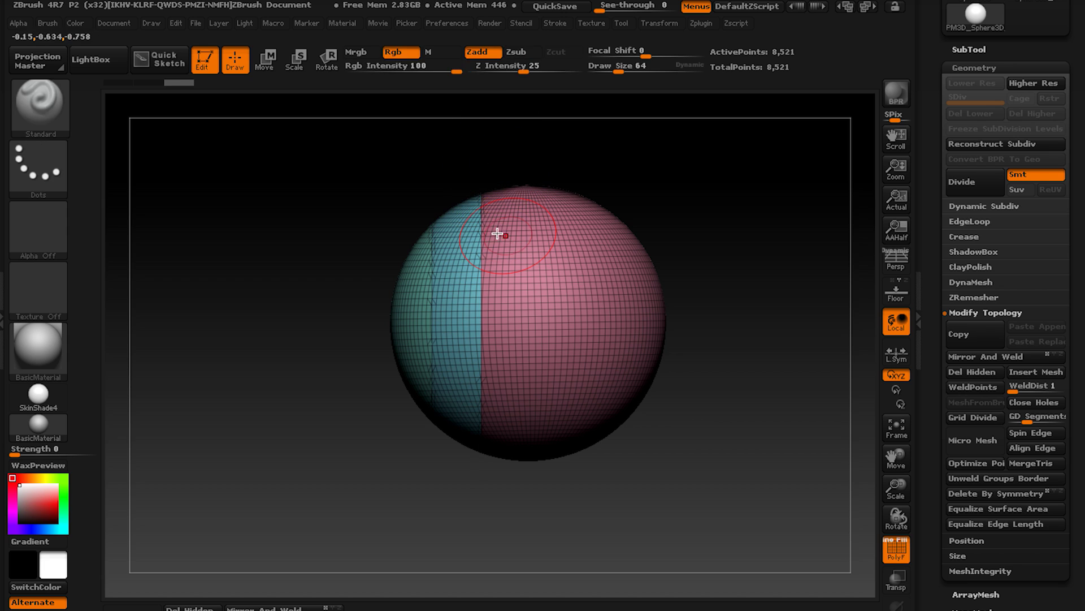
pyautogui.keyDown('ctrl'); pyautogui.keyDown('shift'); pyautogui.moveTo(425, 172); pyautogui.dragTo(541, 288); pyautogui.keyUp('shift'); pyautogui.keyUp('ctrl')
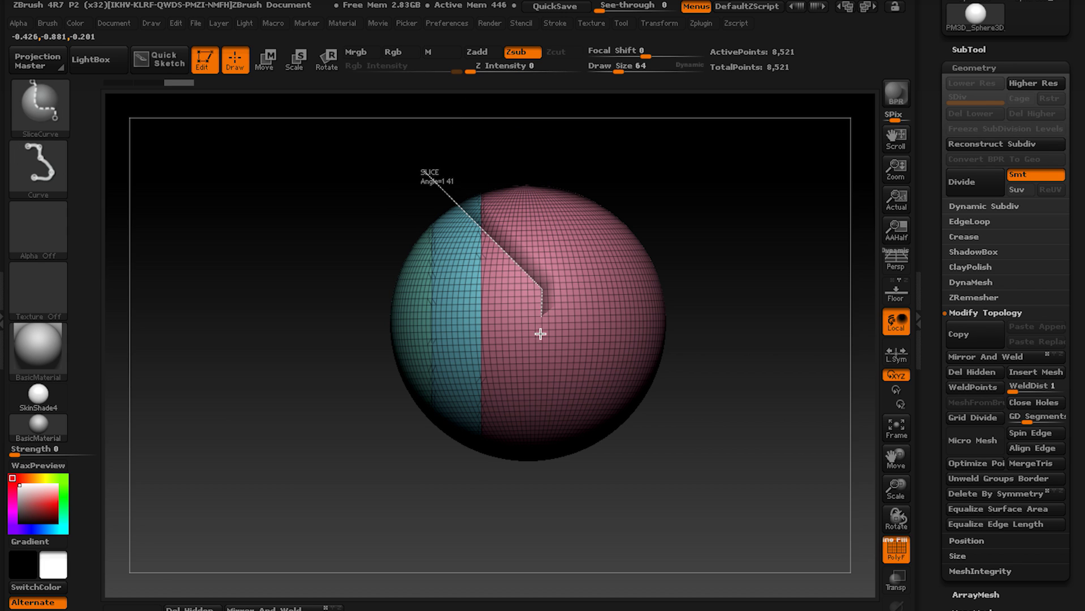
pyautogui.keyDown('ctrl'); pyautogui.keyDown('shift'); pyautogui.moveTo(452, 443); pyautogui.dragTo(450, 438); pyautogui.keyUp('shift'); pyautogui.keyUp('ctrl')
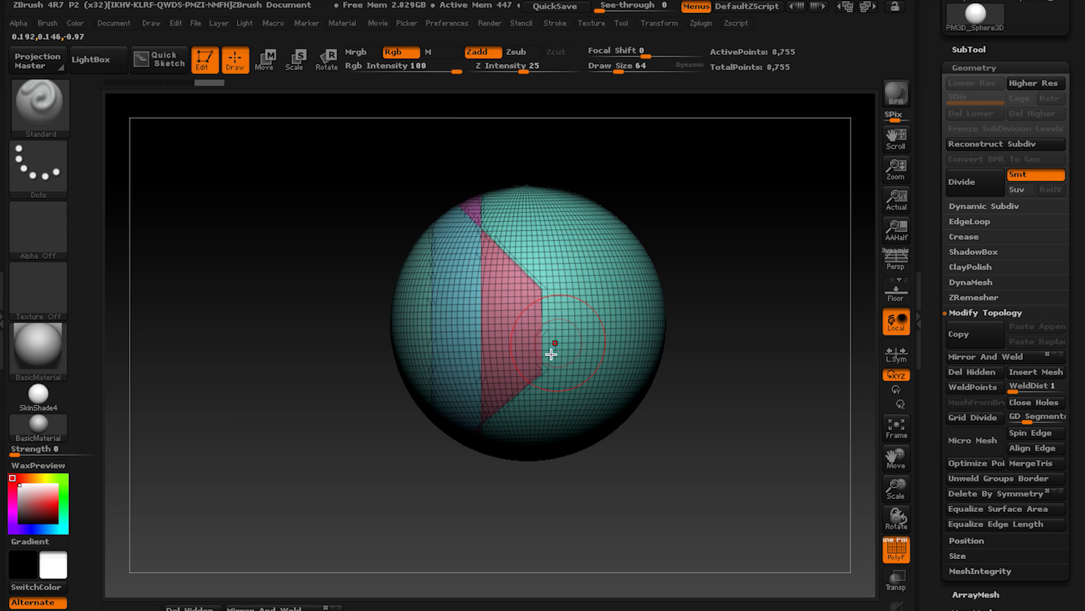
# Slice a trapezoid-shaped polygroup out of the sphere's top using SliceCurve.
pyautogui.moveTo(546, 300)
pyautogui.keyDown('alt'); pyautogui.mouseDown(button='right')
pyautogui.moveTo(480, 310)
pyautogui.moveTo(489, 268)
pyautogui.mouseUp(button='right'); pyautogui.keyUp('alt')
pyautogui.hotkey('ctrl', 'shift')
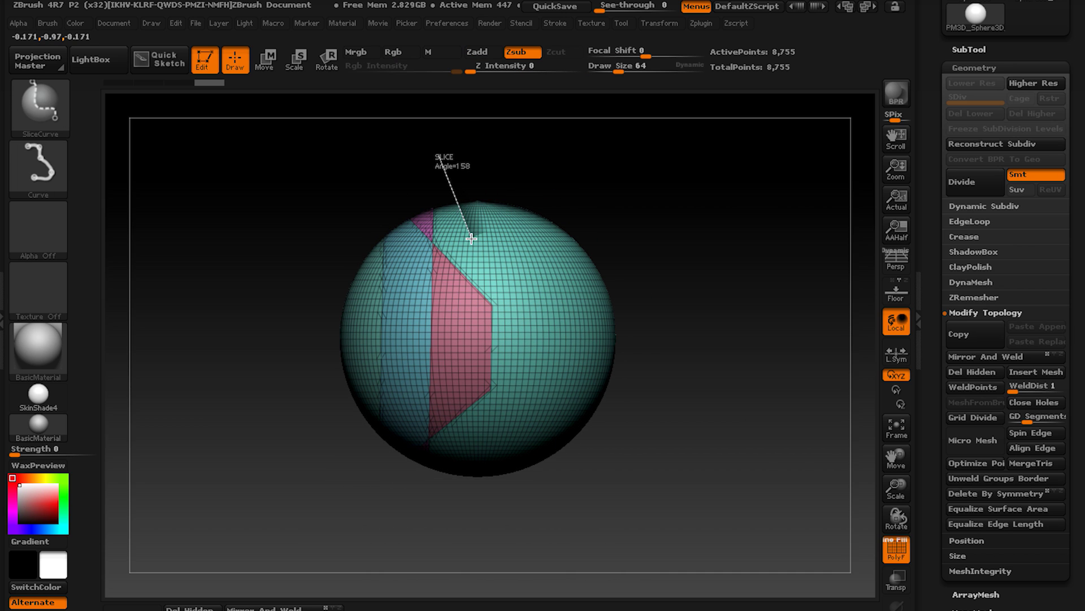
pyautogui.keyDown('ctrl'); pyautogui.keyDown('shift'); pyautogui.moveTo(581, 167); pyautogui.dragTo(583, 170); pyautogui.keyUp('shift'); pyautogui.keyUp('ctrl')
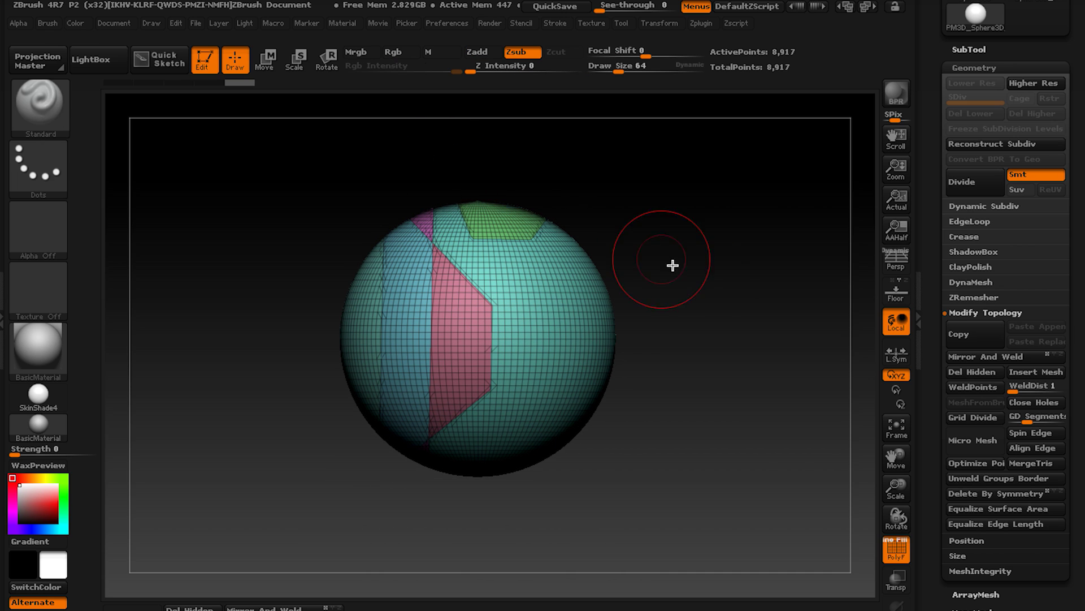
# Try mirroring the sliced polygroups across the sphere with Mirror And Weld, and undo it.
pyautogui.click(970, 357)
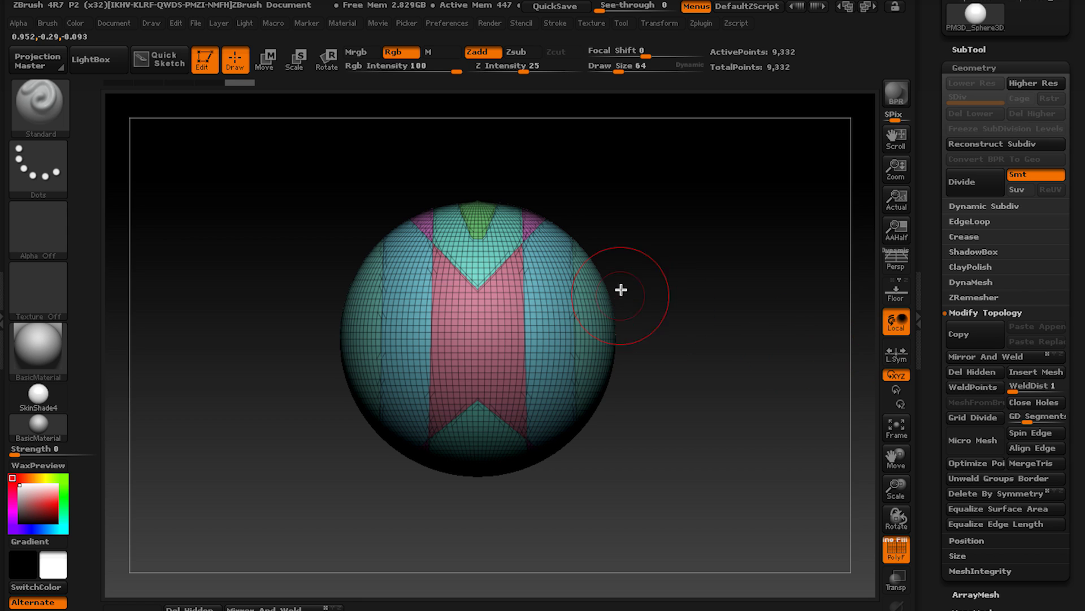
pyautogui.keyDown('alt'); pyautogui.moveTo(621, 289); pyautogui.dragTo(641, 278, button='right'); pyautogui.keyUp('alt')
pyautogui.hotkey('ctrl', 'z')
# Set Mirror And Weld to the Z axis, slice a bent line across the round side panel and mirror the result.
pyautogui.keyDown('alt'); pyautogui.moveTo(592, 304); pyautogui.dragTo(642, 293, button='right'); pyautogui.keyUp('alt')
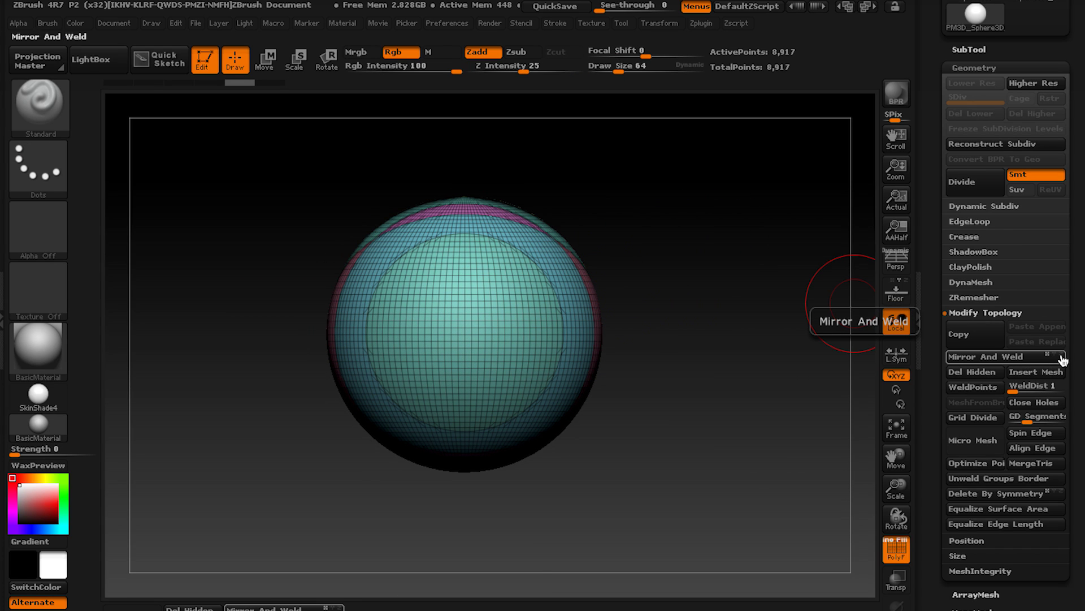
pyautogui.hotkey('ctrl', 'shift')
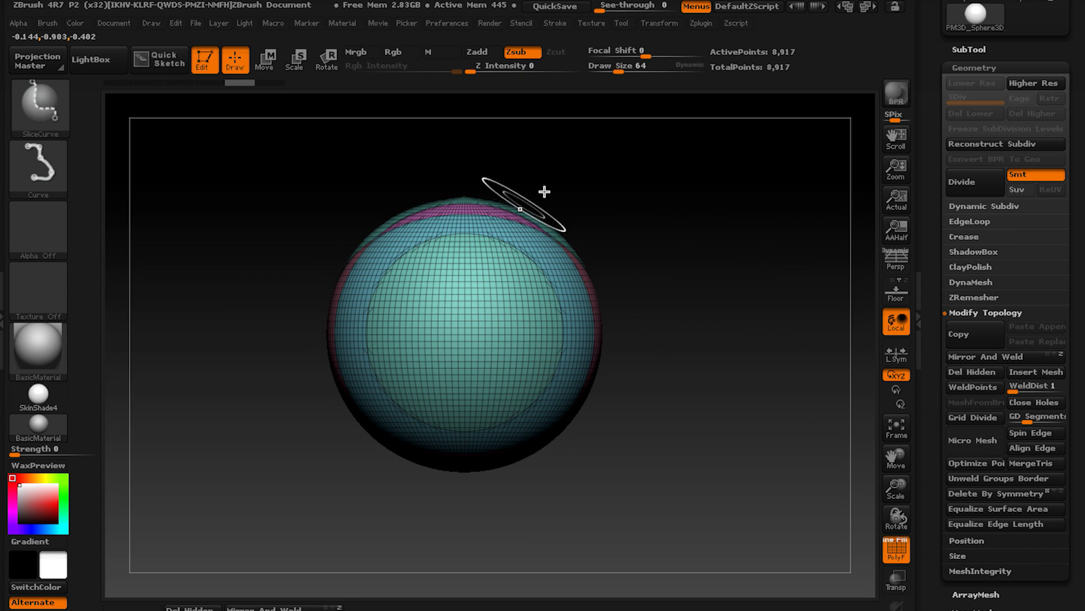
pyautogui.moveTo(619, 195)
pyautogui.keyDown('ctrl'); pyautogui.keyDown('shift'); pyautogui.mouseDown()
pyautogui.moveTo(506, 277)
pyautogui.moveTo(481, 259)
pyautogui.moveTo(538, 313)
pyautogui.moveTo(477, 309)
pyautogui.mouseUp(); pyautogui.keyUp('shift'); pyautogui.keyUp('ctrl')
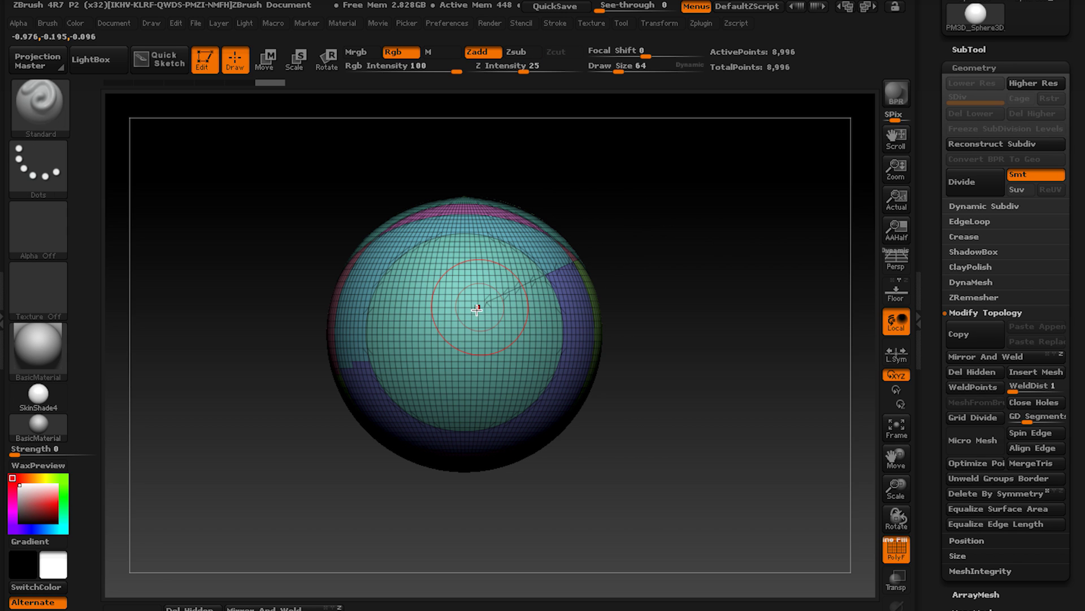
pyautogui.click(986, 357)
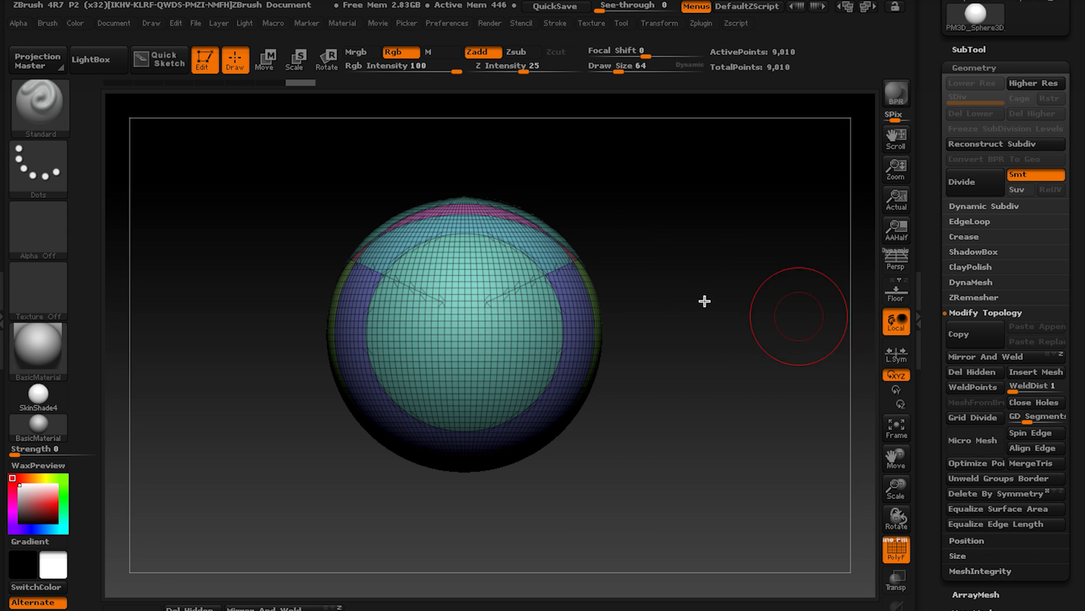
# Trim off the sphere's side opposite the panels with a straight vertical TrimCurve cut.
pyautogui.moveTo(702, 300)
pyautogui.mouseDown()
pyautogui.moveTo(583, 295)
pyautogui.moveTo(507, 264)
pyautogui.mouseUp()
pyautogui.keyDown('ctrl'); pyautogui.keyDown('shift'); pyautogui.click(39, 105); pyautogui.keyUp('shift'); pyautogui.keyUp('ctrl')
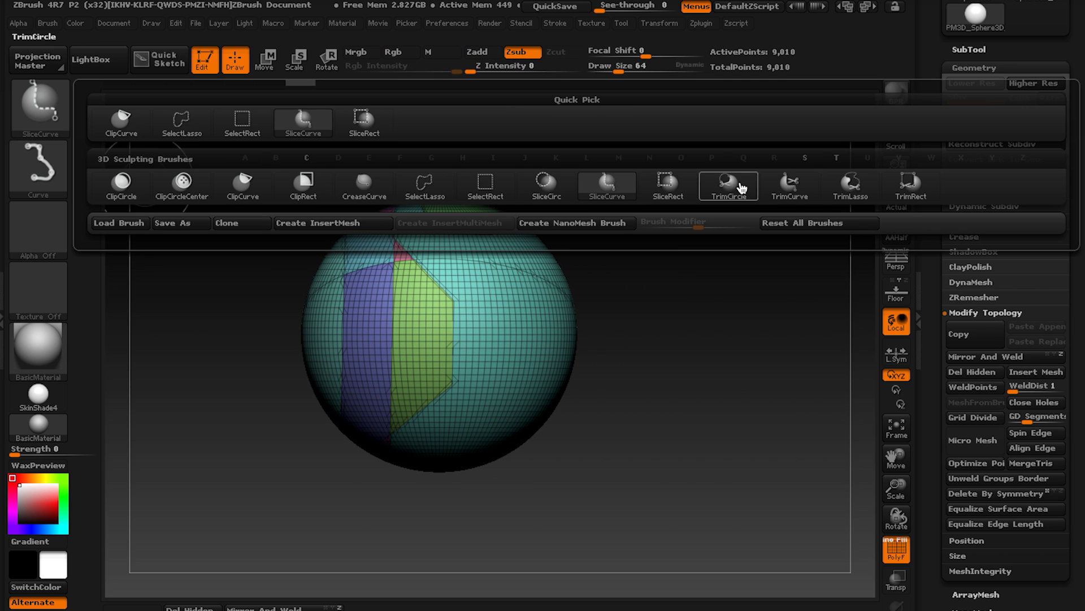
pyautogui.click(778, 192)
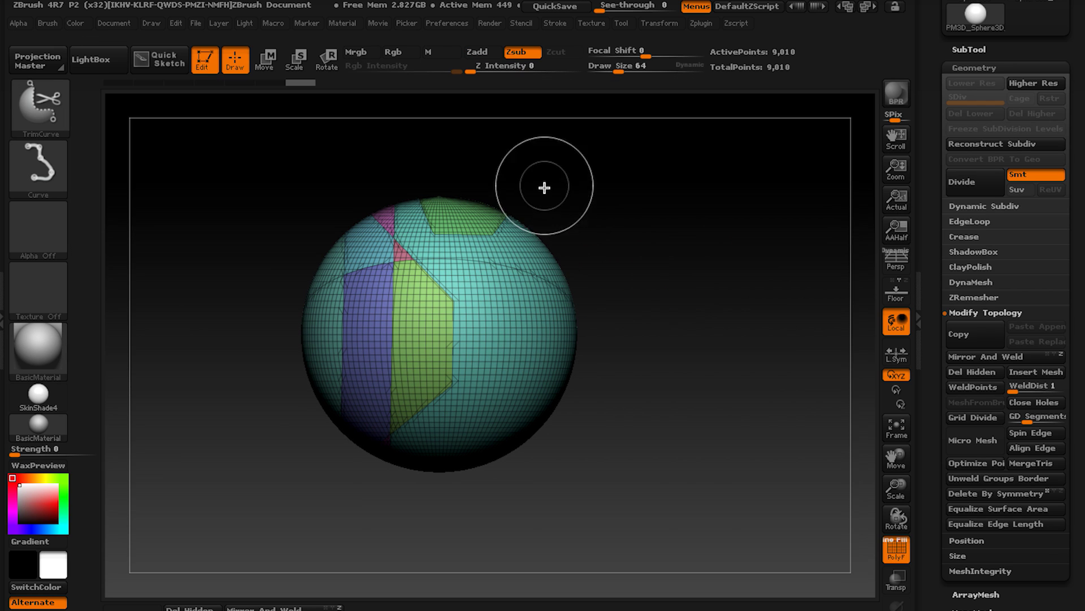
pyautogui.moveTo(545, 188); pyautogui.dragTo(553, 494)
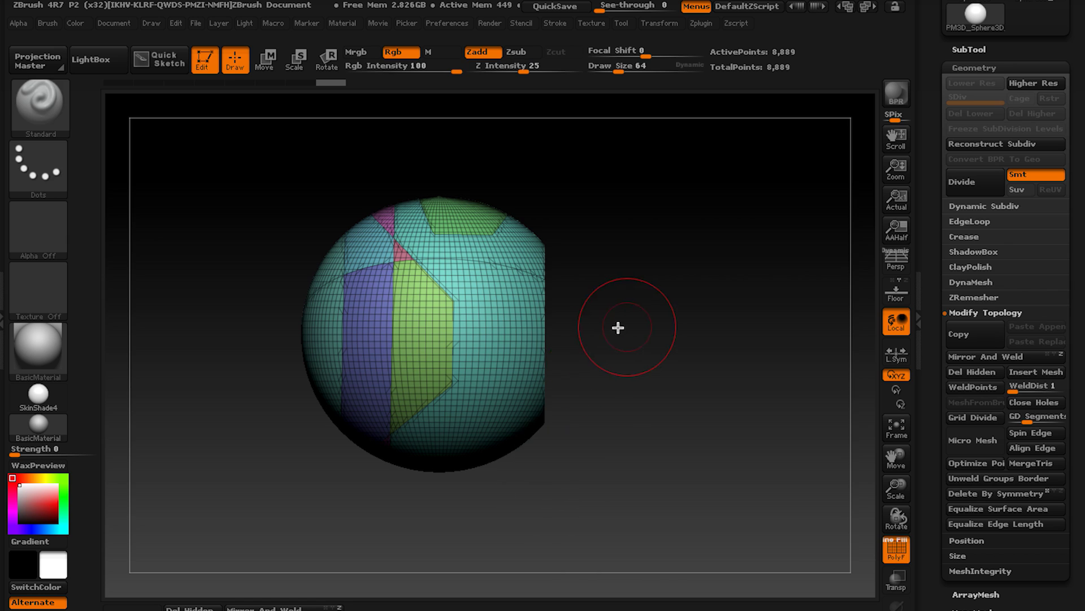
# Switch back to SliceCurve and slice a narrow vertical band beside the trimmed flat face.
pyautogui.moveTo(618, 324)
pyautogui.mouseDown()
pyautogui.moveTo(555, 304)
pyautogui.moveTo(594, 300)
pyautogui.mouseUp()
pyautogui.keyDown('ctrl'); pyautogui.keyDown('shift'); pyautogui.click(44, 106); pyautogui.keyUp('shift'); pyautogui.keyUp('ctrl')
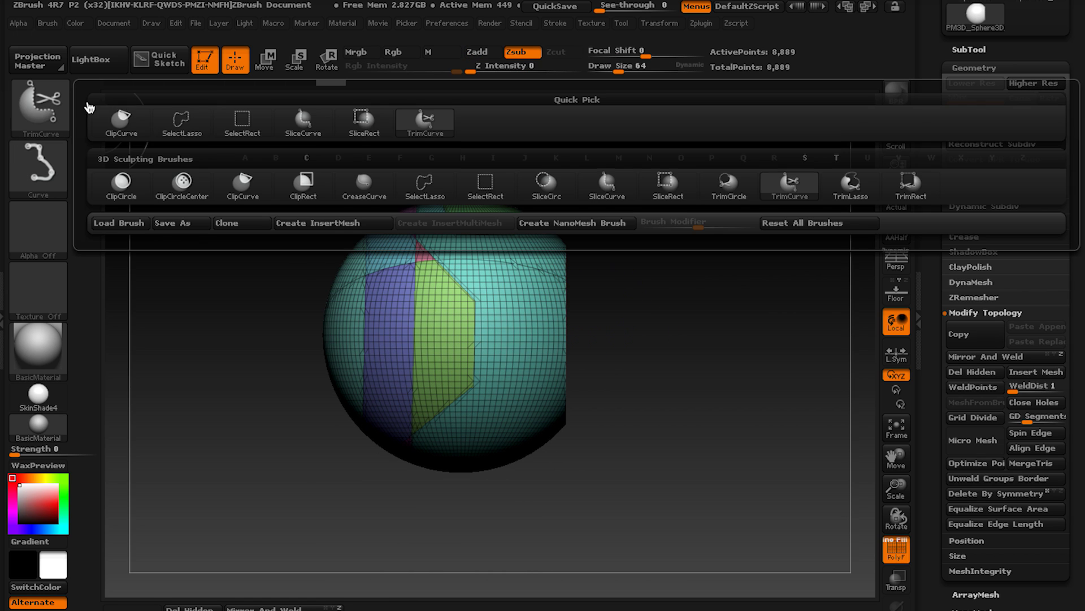
pyautogui.moveTo(645, 186)
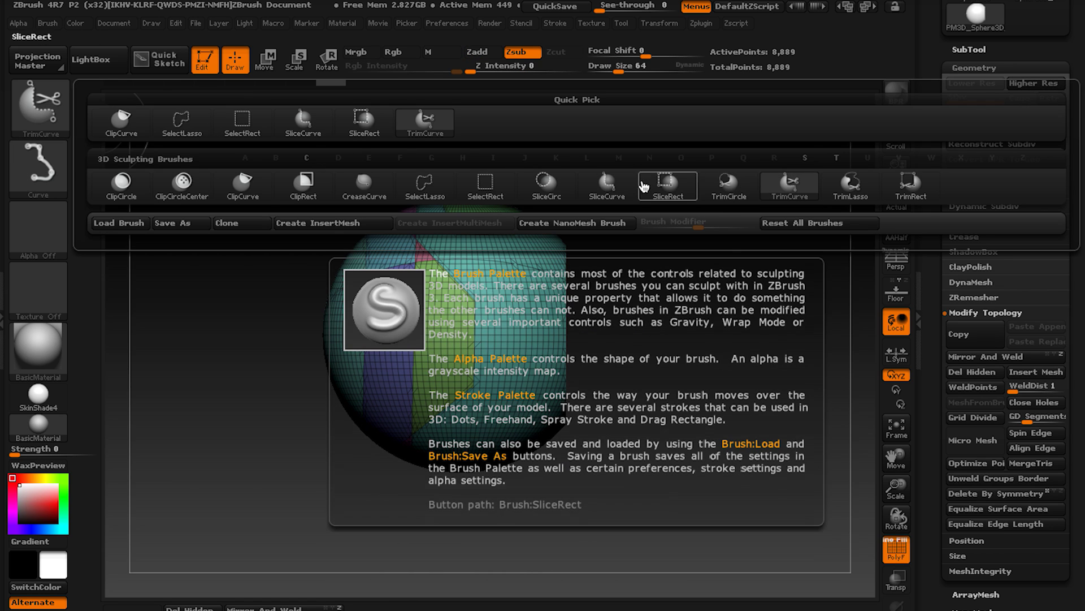
pyautogui.click(607, 185)
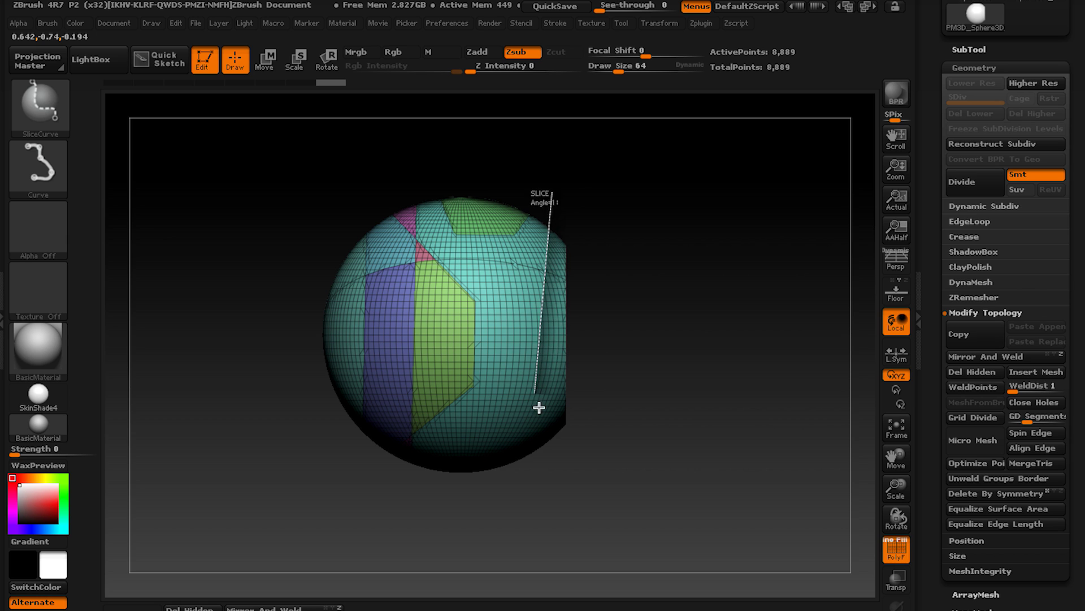
pyautogui.keyDown('ctrl'); pyautogui.keyDown('shift'); pyautogui.moveTo(539, 407); pyautogui.dragTo(552, 500); pyautogui.keyUp('shift'); pyautogui.keyUp('ctrl')
# Select the SelectLasso brush, isolate the large green side polygroup and invert the visibility to hide it.
pyautogui.moveTo(645, 271); pyautogui.dragTo(630, 344)
pyautogui.moveTo(623, 276); pyautogui.dragTo(611, 320)
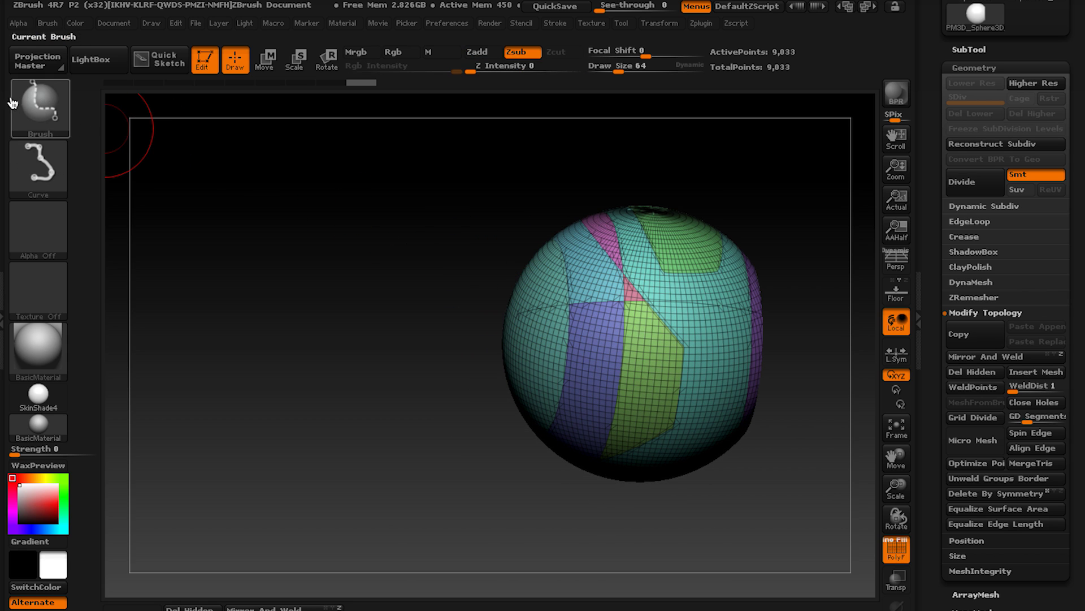
pyautogui.keyDown('ctrl'); pyautogui.keyDown('shift'); pyautogui.click(27, 112); pyautogui.keyUp('shift'); pyautogui.keyUp('ctrl')
pyautogui.click(181, 122)
pyautogui.keyDown('ctrl'); pyautogui.keyDown('shift'); pyautogui.click(559, 337); pyautogui.keyUp('shift'); pyautogui.keyUp('ctrl')
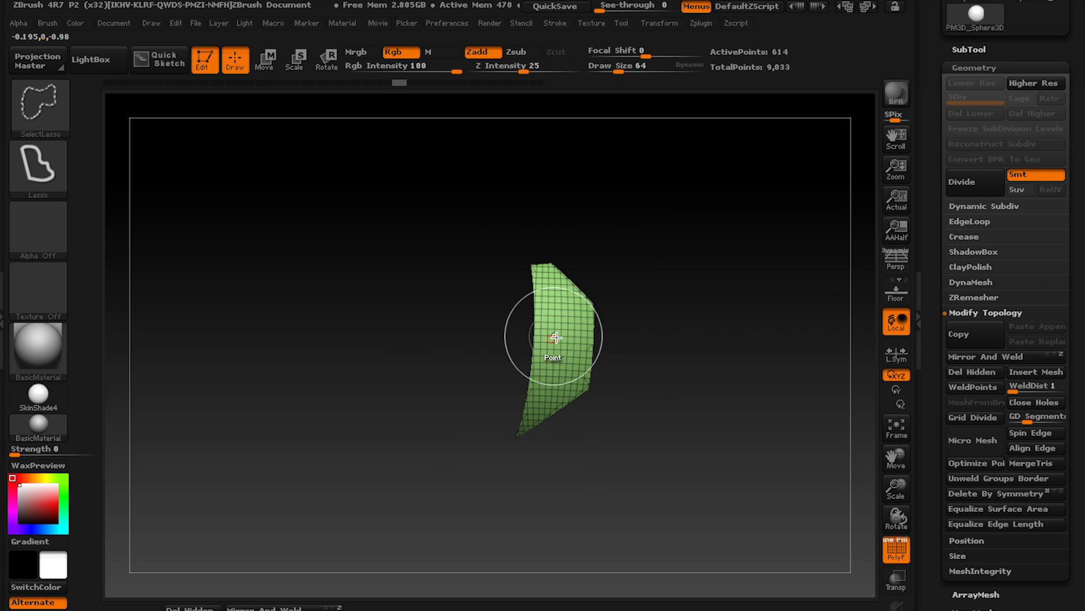
pyautogui.keyDown('ctrl'); pyautogui.keyDown('shift'); pyautogui.click(551, 339); pyautogui.keyUp('shift'); pyautogui.keyUp('ctrl')
pyautogui.hotkey('ctrl', 'z')
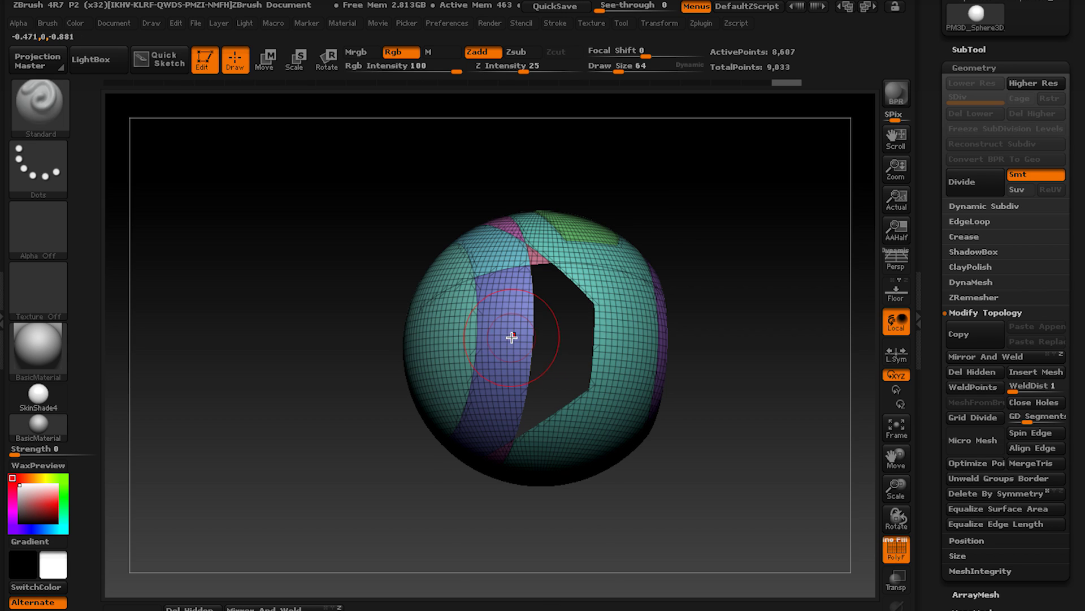
pyautogui.keyDown('ctrl'); pyautogui.keyDown('shift'); pyautogui.click(510, 343); pyautogui.keyUp('shift'); pyautogui.keyUp('ctrl')
pyautogui.hotkey('ctrl', 'z')
pyautogui.keyDown('ctrl'); pyautogui.keyDown('shift'); pyautogui.click(502, 341); pyautogui.keyUp('shift'); pyautogui.keyUp('ctrl')
pyautogui.hotkey('ctrl', 'z')
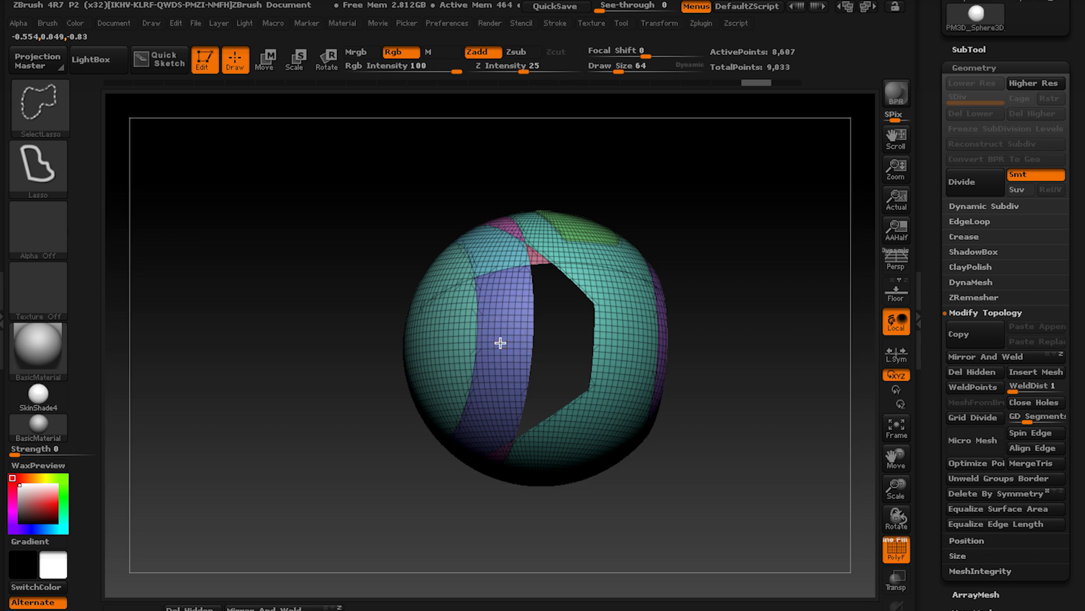
# Hide the purple polygroup and the blue one above it beside the opening.
pyautogui.keyDown('ctrl'); pyautogui.keyDown('alt'); pyautogui.keyDown('shift'); pyautogui.click(501, 343); pyautogui.keyUp('shift'); pyautogui.keyUp('alt'); pyautogui.keyUp('ctrl')
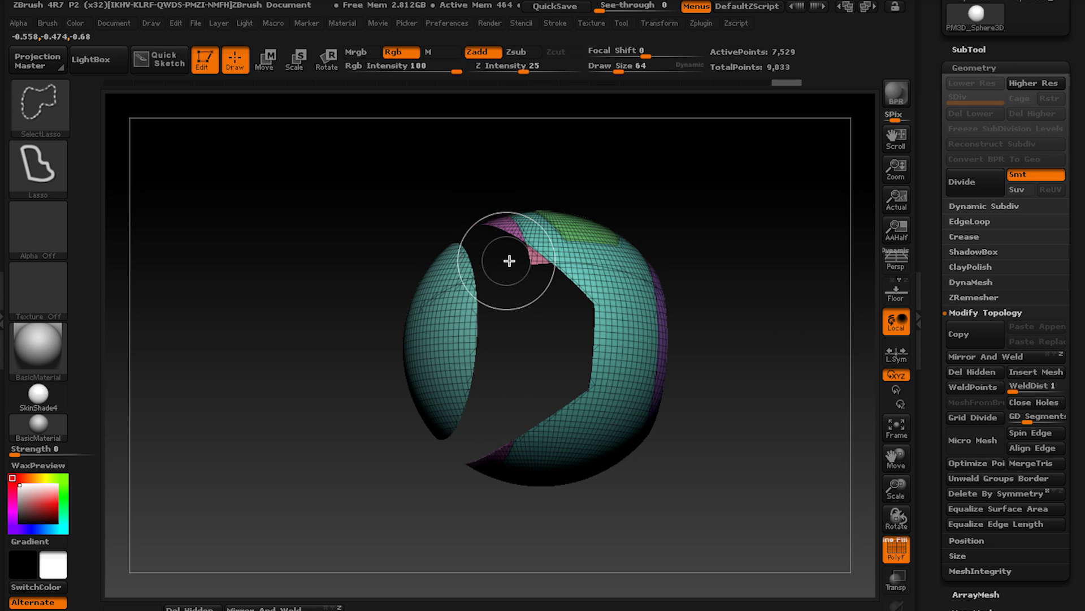
pyautogui.moveTo(509, 260); pyautogui.dragTo(526, 264)
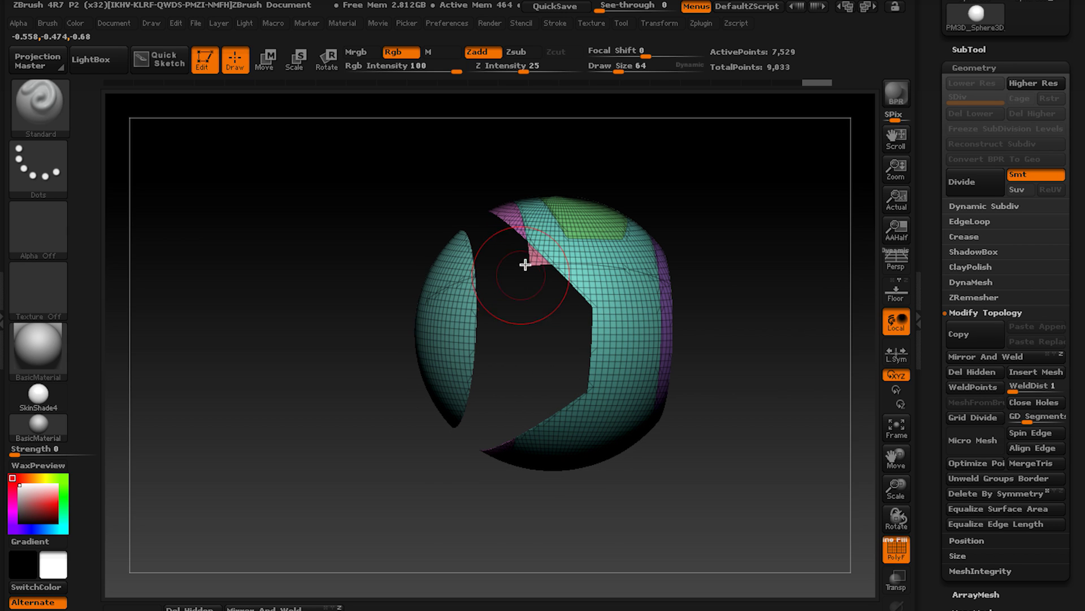
# Hide the magenta and small red polygroups beside the opening, and invert the visibility to isolate the multicoloured panels.
pyautogui.keyDown('ctrl'); pyautogui.keyDown('shift'); pyautogui.click(507, 222); pyautogui.keyUp('shift'); pyautogui.keyUp('ctrl')
pyautogui.moveTo(507, 224)
pyautogui.mouseDown()
pyautogui.moveTo(525, 242)
pyautogui.moveTo(625, 242)
pyautogui.moveTo(668, 265)
pyautogui.moveTo(725, 230)
pyautogui.moveTo(701, 249)
pyautogui.moveTo(562, 227)
pyautogui.mouseUp()
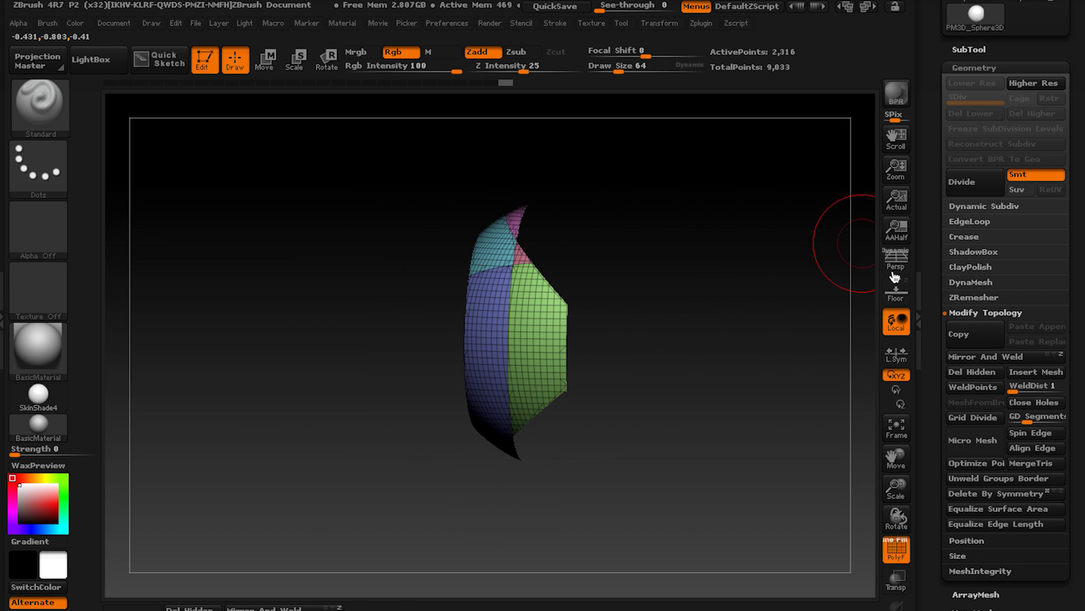
# Try to merge all the isolated panels into one polygroup with GroupVisible, and restore their separate groups.
pyautogui.click(965, 70)
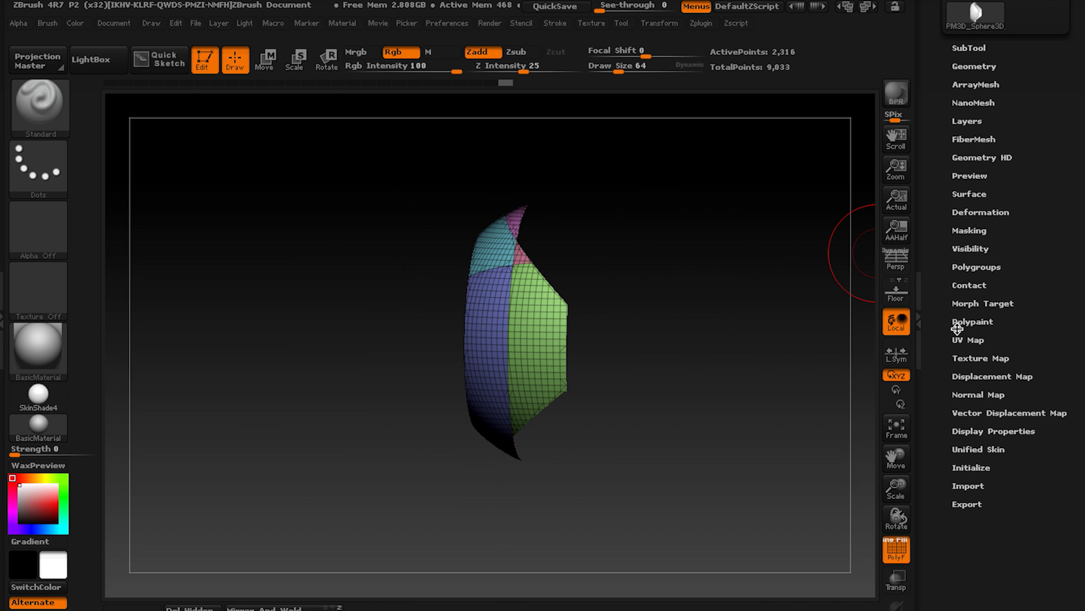
pyautogui.click(964, 265)
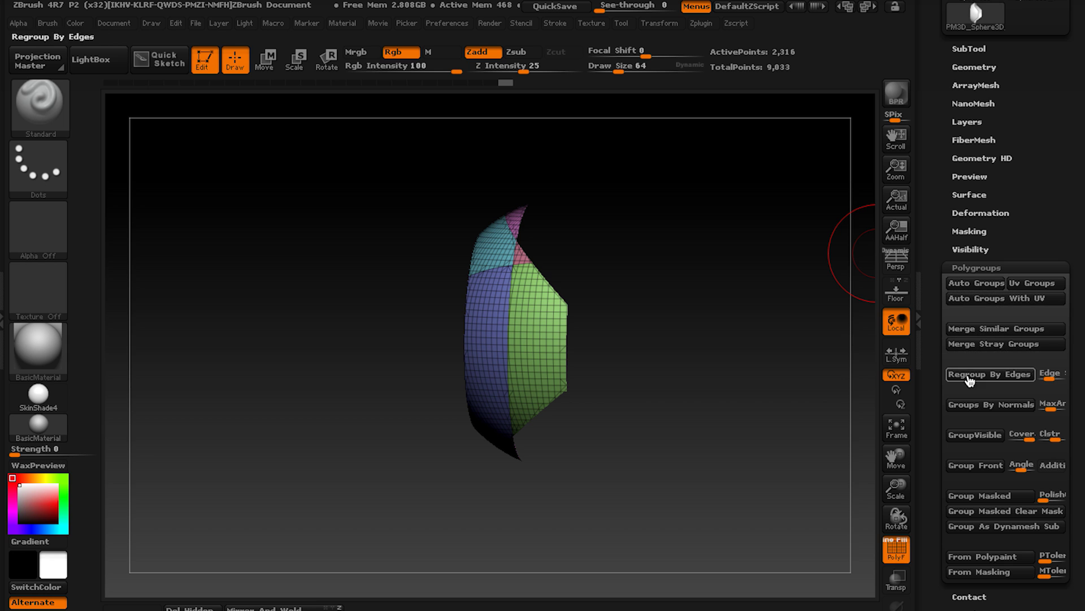
pyautogui.click(974, 435)
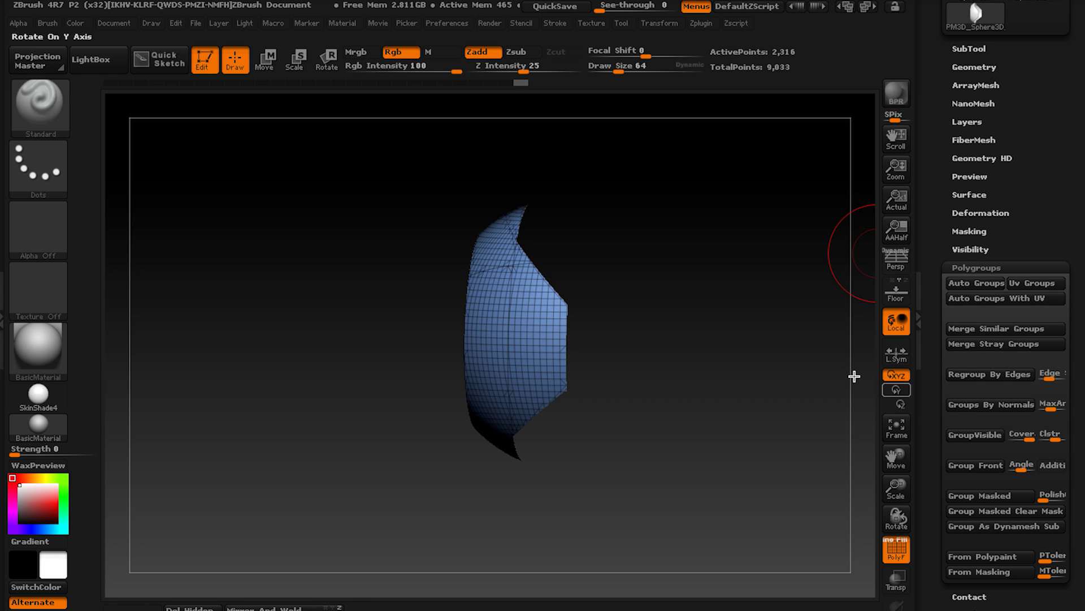
pyautogui.keyDown('ctrl'); pyautogui.keyDown('shift'); pyautogui.click(775, 322); pyautogui.keyUp('shift'); pyautogui.keyUp('ctrl')
pyautogui.moveTo(585, 292); pyautogui.dragTo(648, 262, button='right')
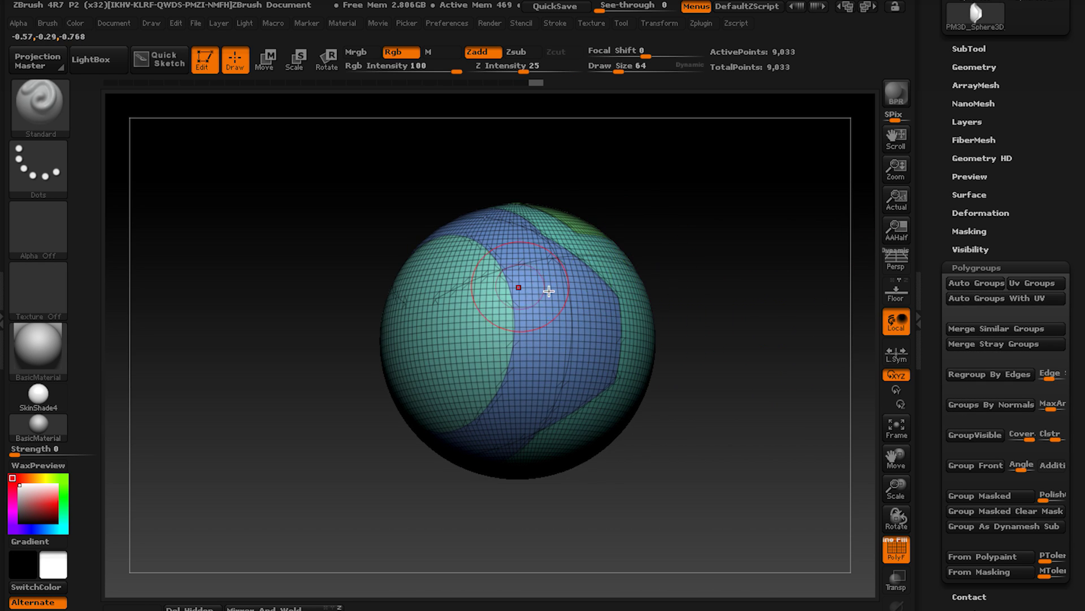
pyautogui.moveTo(549, 291); pyautogui.dragTo(592, 351, button='right')
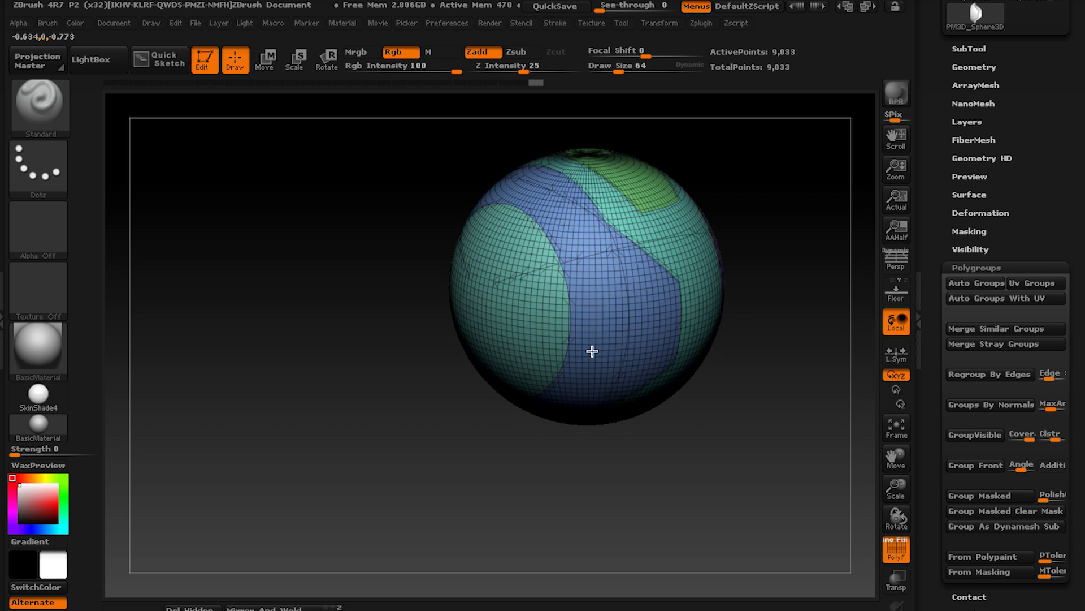
pyautogui.keyDown('ctrl'); pyautogui.keyDown('shift'); pyautogui.click(587, 325); pyautogui.keyUp('shift'); pyautogui.keyUp('ctrl')
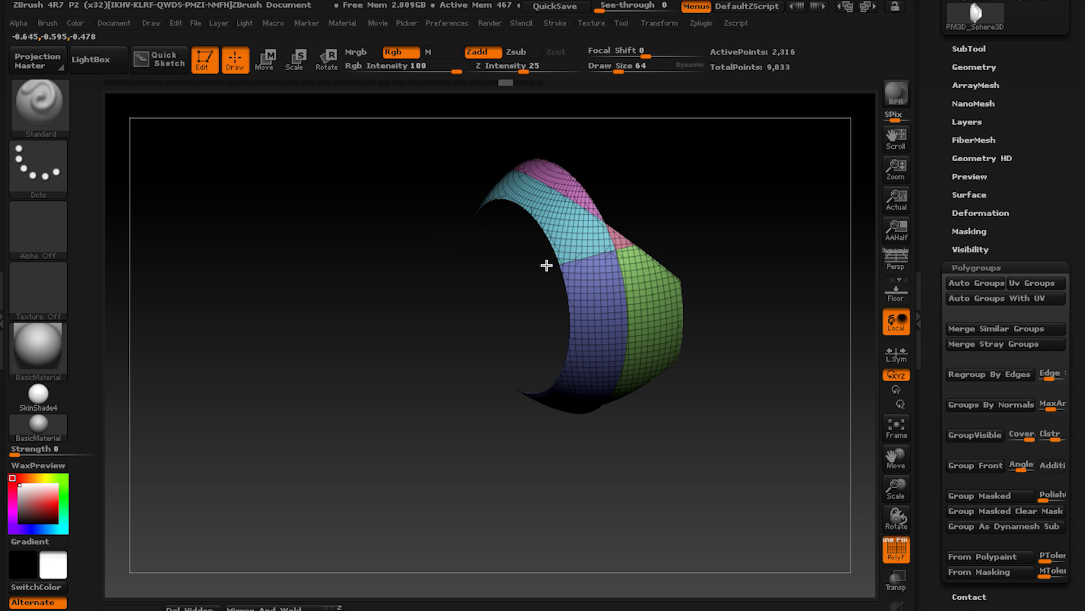
# Hide the cyan, magenta and small red polygroups, merge the remaining blue and green panels with GroupVisible, and unhide the sphere.
pyautogui.hotkey('ctrl', 'shift')
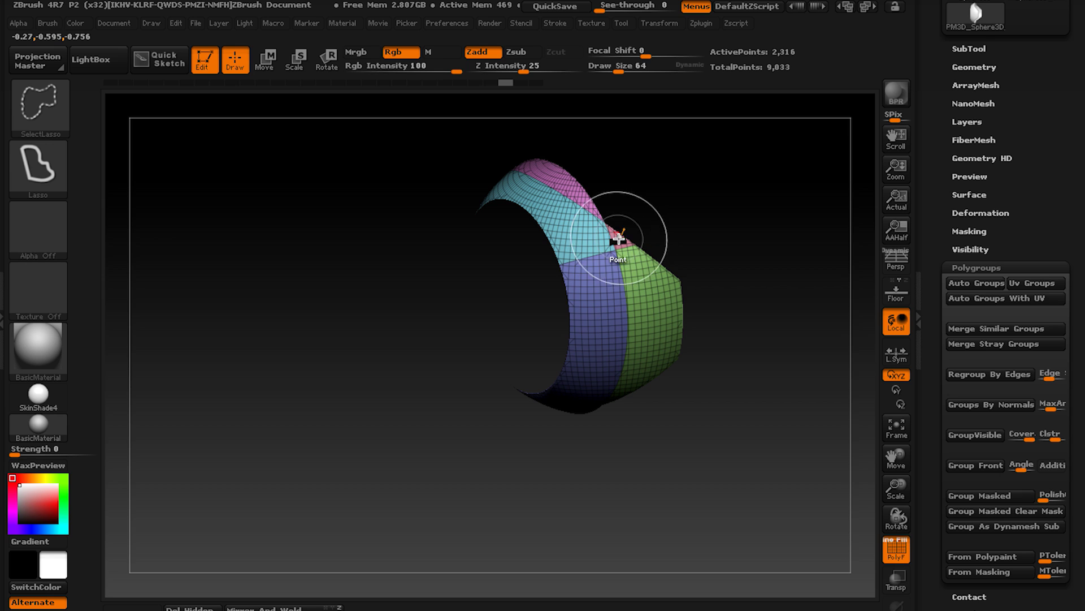
pyautogui.press('shift')
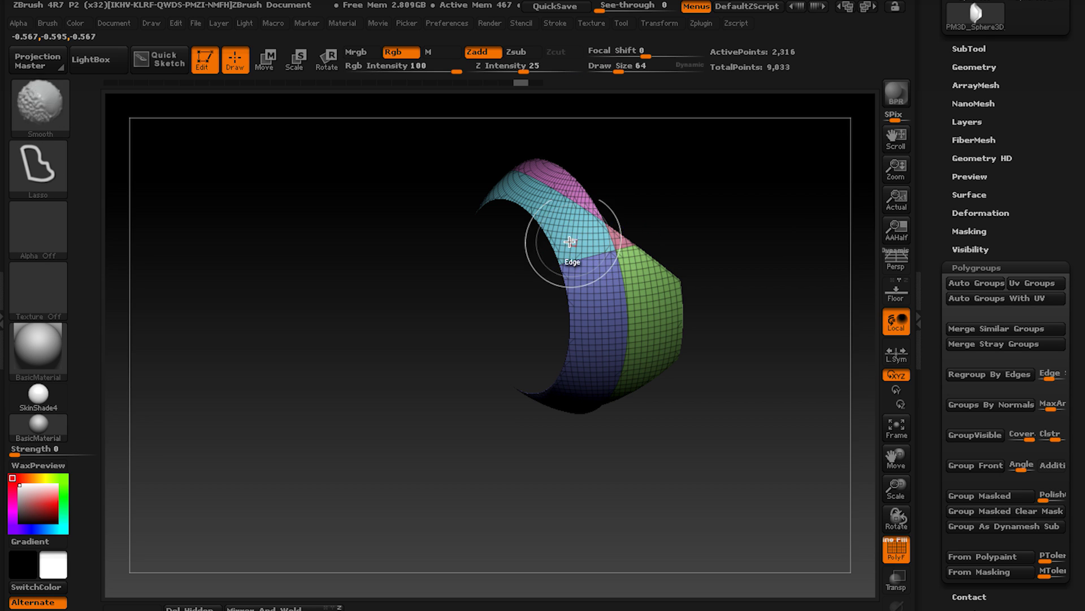
pyautogui.keyDown('ctrl'); pyautogui.keyDown('shift'); pyautogui.click(571, 241); pyautogui.keyUp('shift'); pyautogui.keyUp('ctrl')
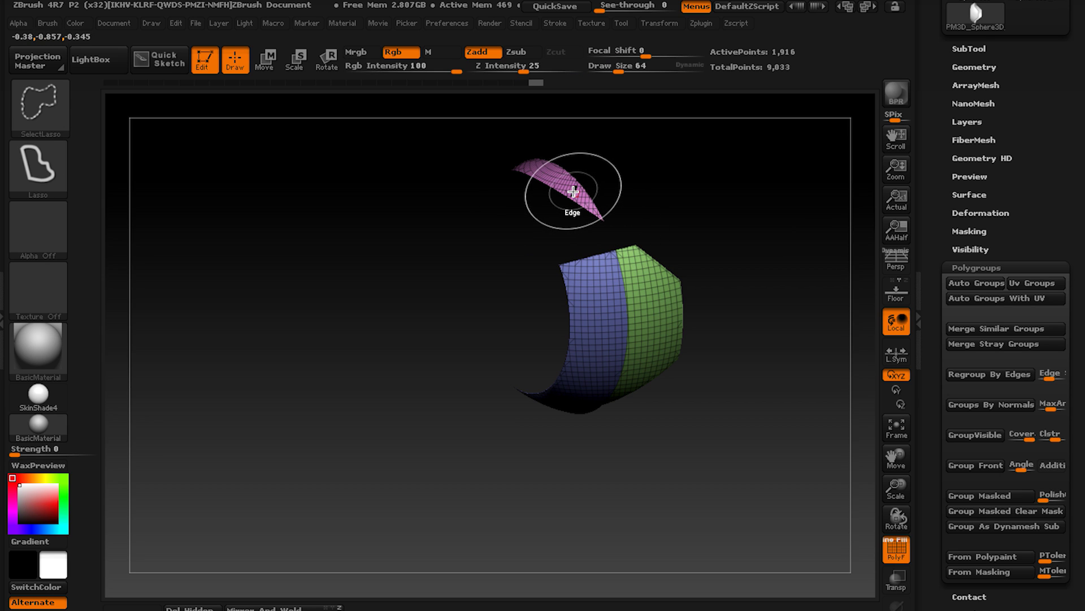
pyautogui.moveTo(565, 197); pyautogui.dragTo(645, 193)
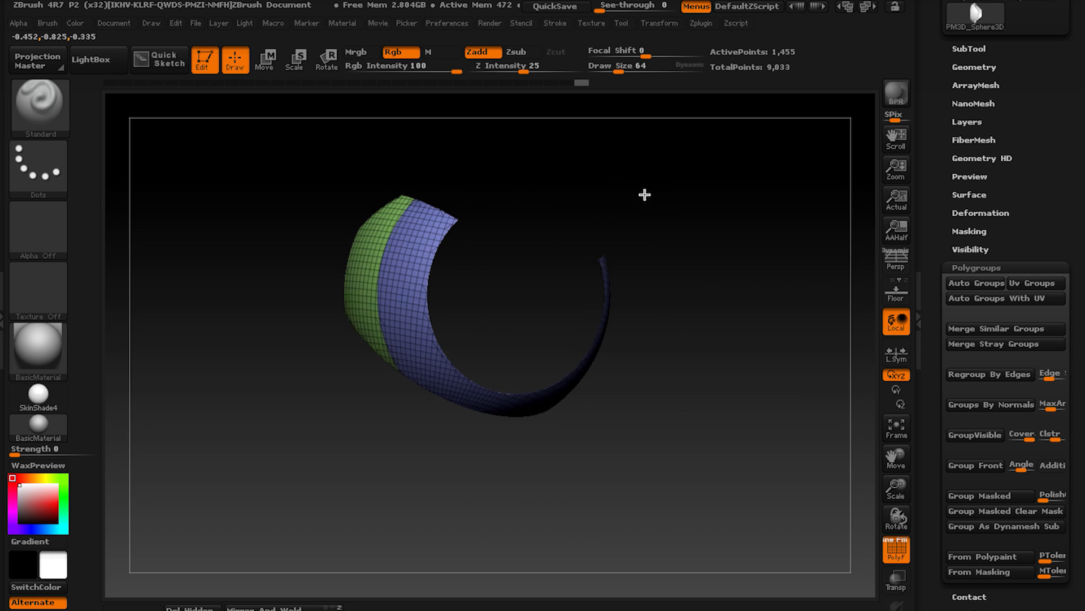
pyautogui.click(976, 434)
pyautogui.keyDown('ctrl'); pyautogui.keyDown('shift'); pyautogui.click(764, 339); pyautogui.keyUp('shift'); pyautogui.keyUp('ctrl')
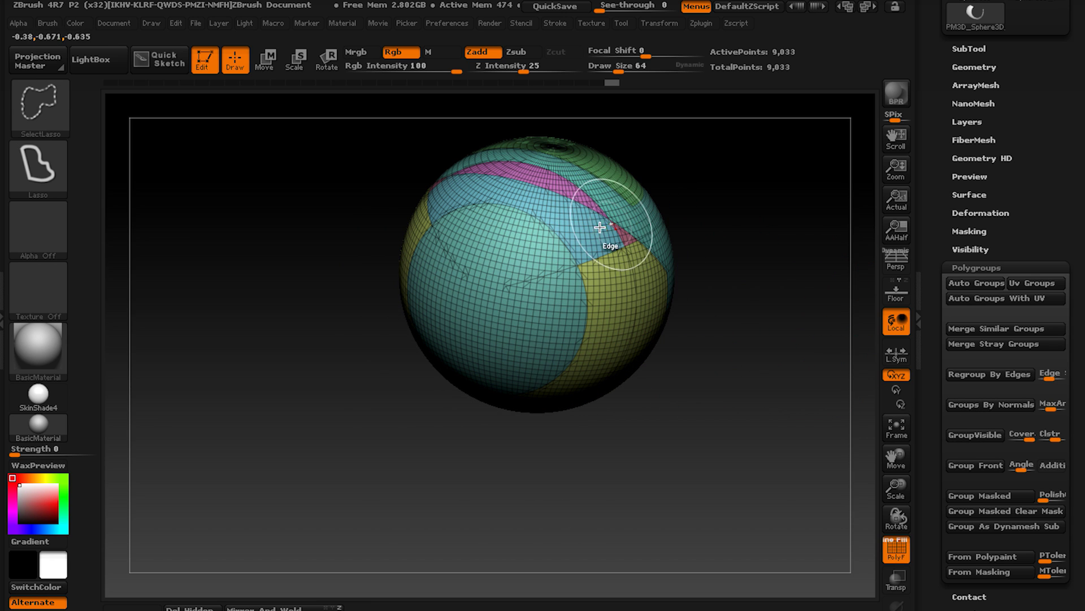
# Hide the cyan, magenta and small red polygroups above the merged yellow panel, and invert the visibility to isolate them.
pyautogui.keyDown('ctrl'); pyautogui.keyDown('shift'); pyautogui.click(589, 230); pyautogui.keyUp('shift'); pyautogui.keyUp('ctrl')
pyautogui.keyDown('ctrl'); pyautogui.keyDown('shift'); pyautogui.click(601, 231); pyautogui.keyUp('shift'); pyautogui.keyUp('ctrl')
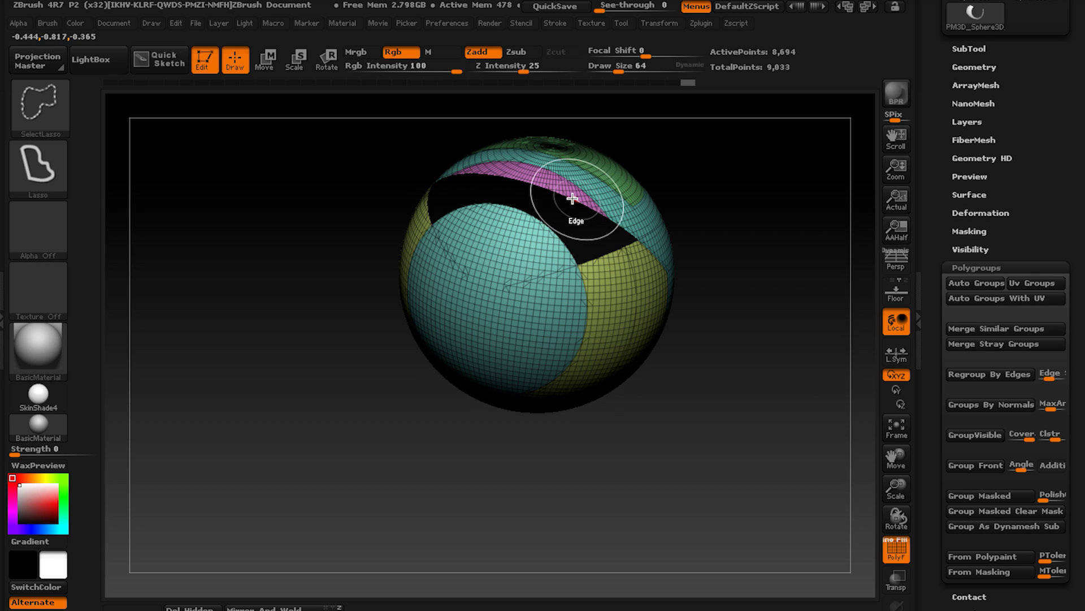
pyautogui.keyDown('ctrl'); pyautogui.keyDown('shift'); pyautogui.click(554, 183); pyautogui.keyUp('shift'); pyautogui.keyUp('ctrl')
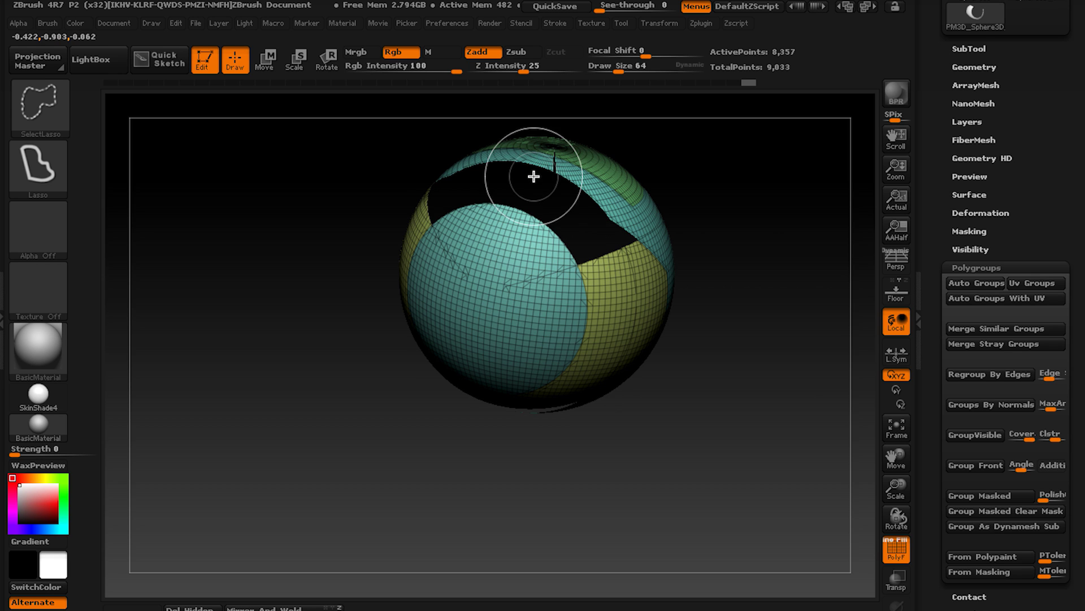
pyautogui.moveTo(528, 175); pyautogui.dragTo(563, 174)
pyautogui.moveTo(330, 358)
pyautogui.keyDown('ctrl'); pyautogui.keyDown('shift'); pyautogui.mouseDown()
pyautogui.moveTo(343, 300)
pyautogui.moveTo(373, 400)
pyautogui.mouseUp(); pyautogui.keyUp('shift'); pyautogui.keyUp('ctrl')
pyautogui.moveTo(553, 208)
pyautogui.keyDown('ctrl'); pyautogui.keyDown('alt'); pyautogui.keyDown('shift'); pyautogui.mouseDown()
pyautogui.moveTo(506, 260)
pyautogui.moveTo(569, 310)
pyautogui.moveTo(494, 283)
pyautogui.moveTo(574, 296)
pyautogui.moveTo(512, 328)
pyautogui.moveTo(562, 249)
pyautogui.mouseUp(); pyautogui.keyUp('shift'); pyautogui.keyUp('alt'); pyautogui.keyUp('ctrl')
pyautogui.press('f')
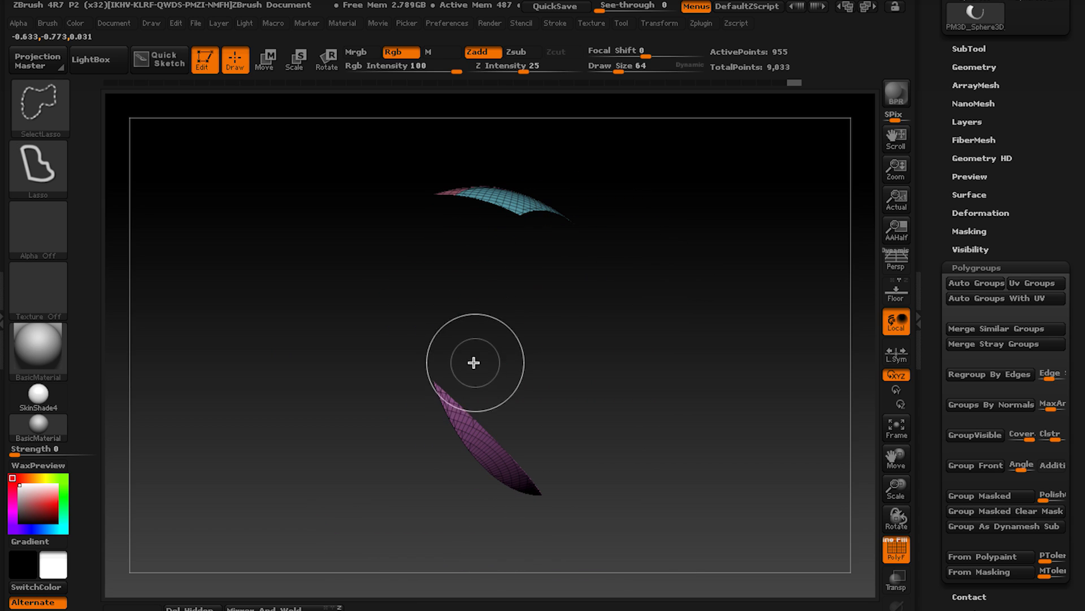
# Hide the lower magenta strip, merge the remaining upper panels with GroupVisible, and show the whole sphere.
pyautogui.moveTo(474, 361)
pyautogui.keyDown('ctrl'); pyautogui.keyDown('alt'); pyautogui.keyDown('shift'); pyautogui.mouseDown()
pyautogui.moveTo(415, 499)
pyautogui.moveTo(562, 465)
pyautogui.moveTo(465, 358)
pyautogui.moveTo(373, 380)
pyautogui.mouseUp(); pyautogui.keyUp('shift'); pyautogui.keyUp('alt'); pyautogui.keyUp('ctrl')
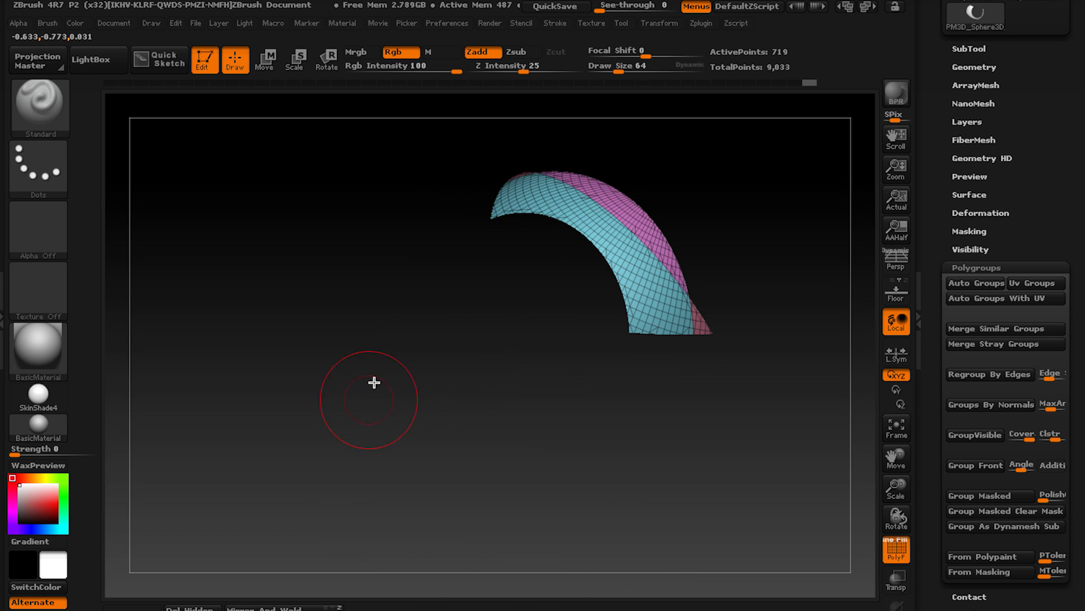
pyautogui.click(960, 440)
pyautogui.keyDown('ctrl'); pyautogui.keyDown('shift'); pyautogui.click(713, 459); pyautogui.keyUp('shift'); pyautogui.keyUp('ctrl')
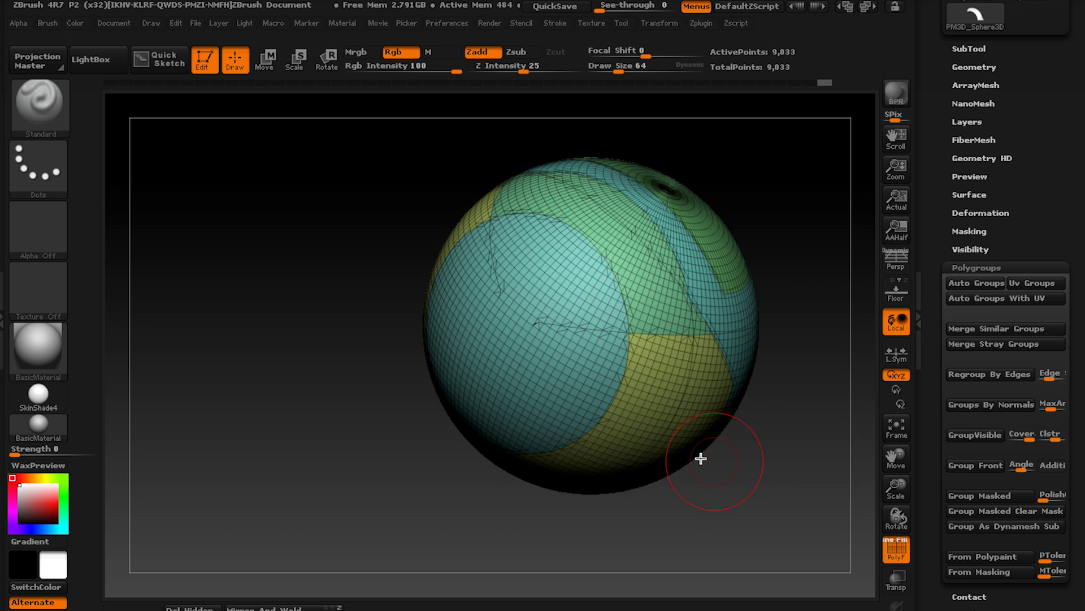
# Isolate the yellow panel and the magenta strip on the sphere's underside, merge them with GroupVisible, and show the whole sphere.
pyautogui.moveTo(700, 455); pyautogui.dragTo(475, 354)
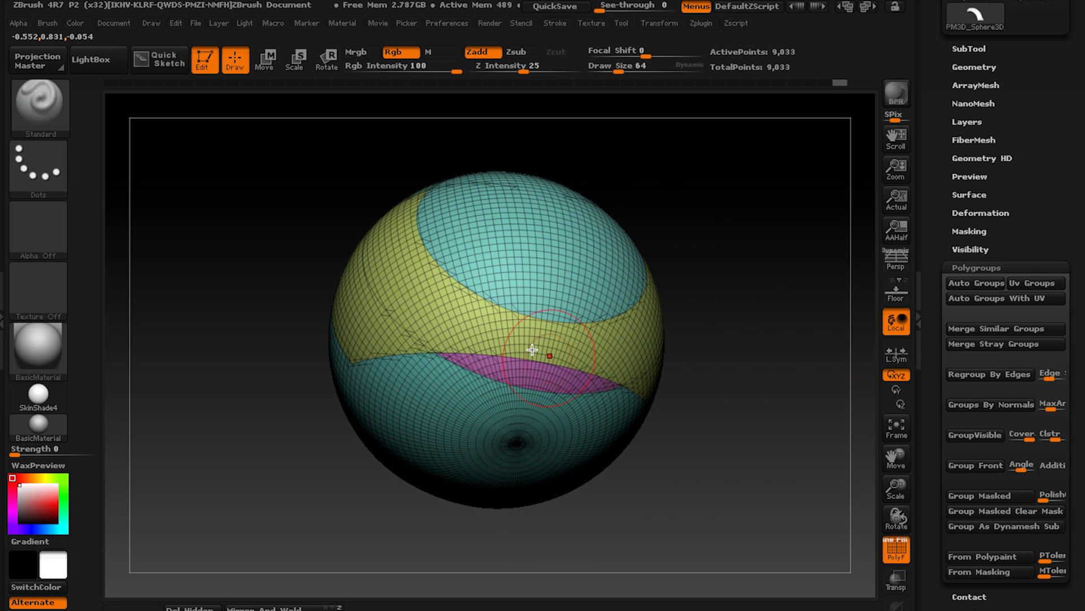
pyautogui.keyDown('ctrl'); pyautogui.keyDown('shift'); pyautogui.click(515, 347); pyautogui.keyUp('shift'); pyautogui.keyUp('ctrl')
pyautogui.keyDown('ctrl'); pyautogui.keyDown('shift'); pyautogui.click(515, 347); pyautogui.keyUp('shift'); pyautogui.keyUp('ctrl')
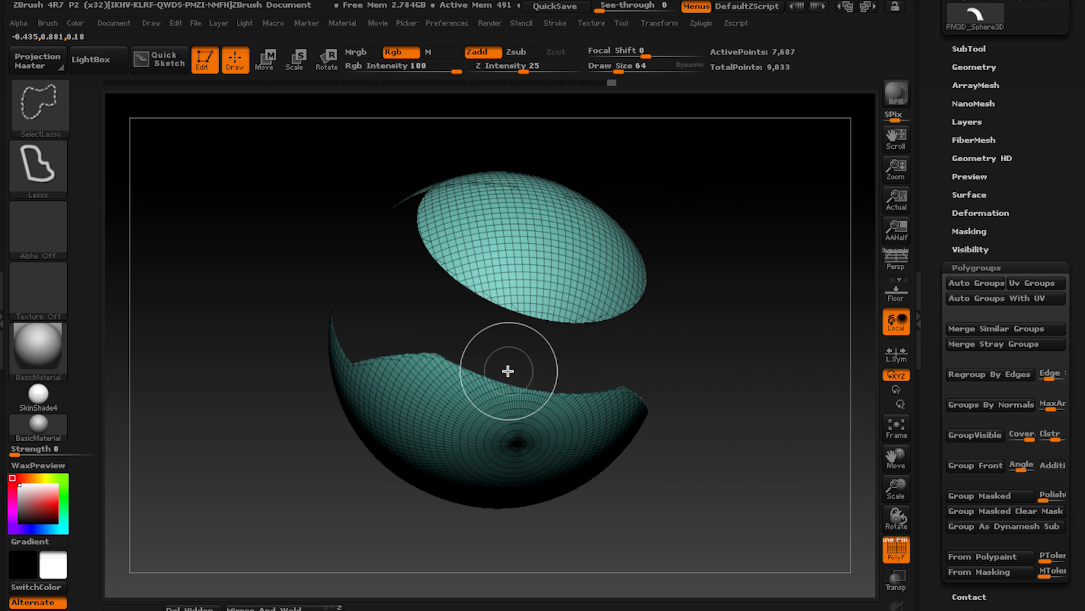
pyautogui.keyDown('ctrl'); pyautogui.keyDown('alt'); pyautogui.keyDown('shift'); pyautogui.moveTo(231, 425); pyautogui.dragTo(195, 390); pyautogui.keyUp('shift'); pyautogui.keyUp('alt'); pyautogui.keyUp('ctrl')
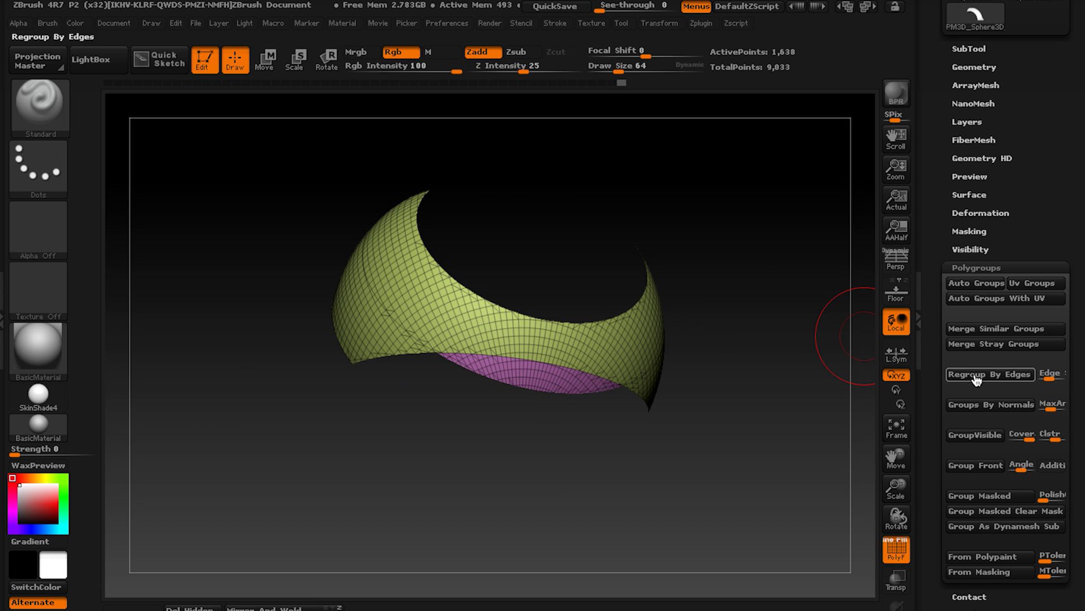
pyautogui.click(975, 434)
pyautogui.moveTo(763, 418); pyautogui.dragTo(557, 230)
pyautogui.keyDown('ctrl'); pyautogui.keyDown('shift'); pyautogui.click(445, 359); pyautogui.keyUp('shift'); pyautogui.keyUp('ctrl')
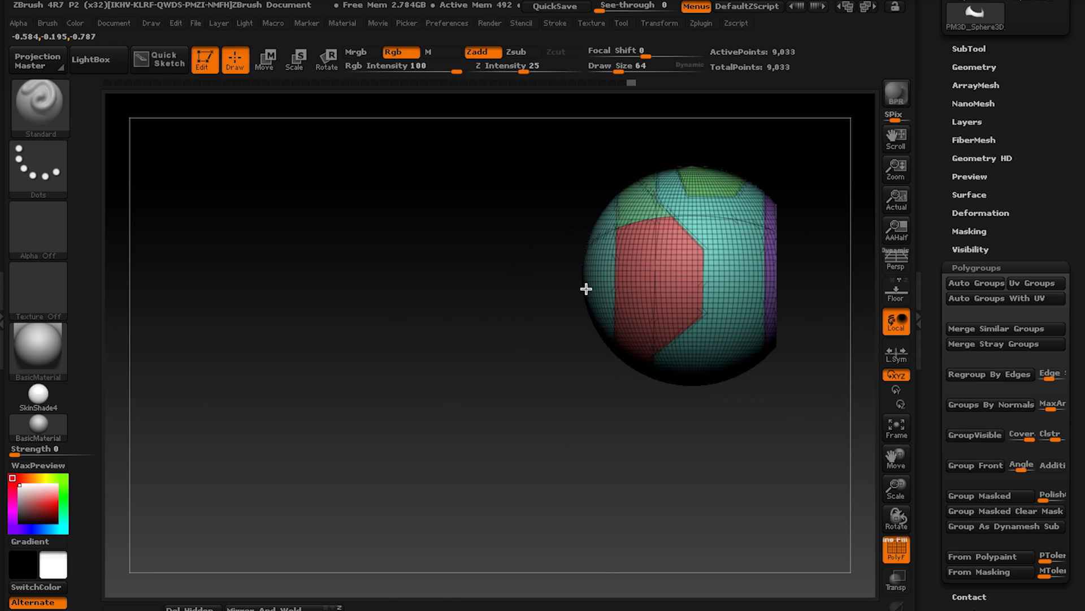
# Isolate the round teal cap polygroup opposite the trimmed flat face, and set the Edge Loop displacement to -0.11234.
pyautogui.moveTo(587, 289); pyautogui.dragTo(569, 271)
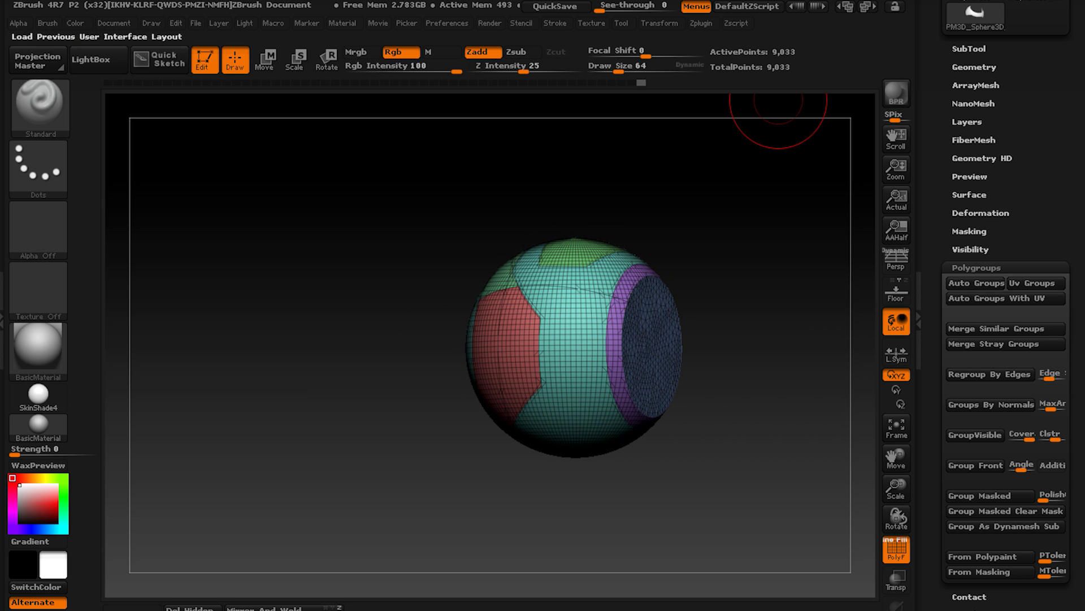
pyautogui.moveTo(402, 296); pyautogui.dragTo(432, 245)
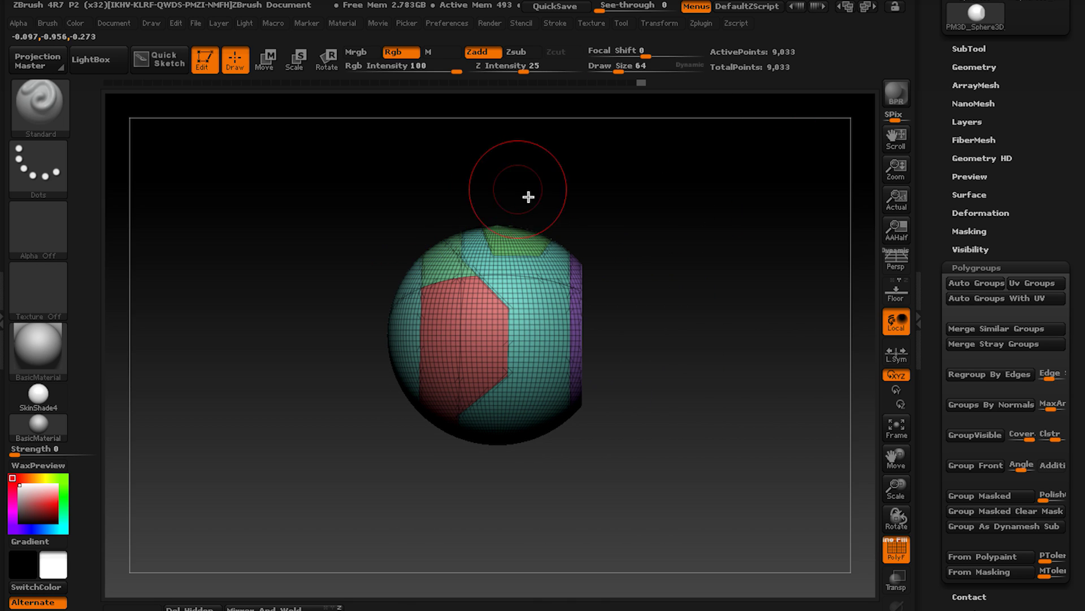
pyautogui.keyDown('ctrl'); pyautogui.moveTo(528, 290); pyautogui.dragTo(516, 327, button='right'); pyautogui.keyUp('ctrl')
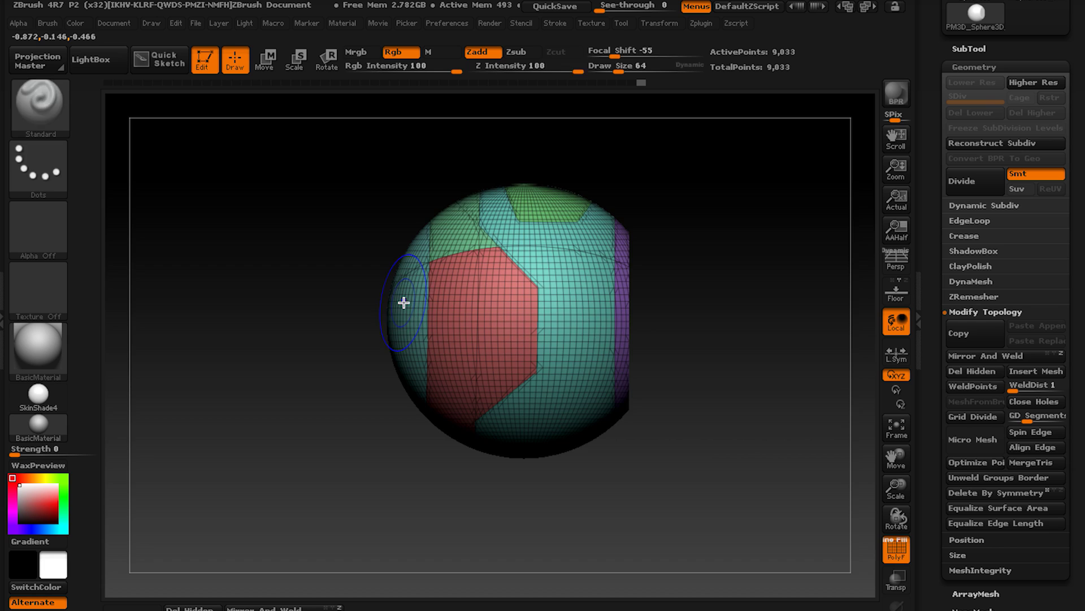
pyautogui.keyDown('ctrl'); pyautogui.keyDown('shift'); pyautogui.click(405, 303); pyautogui.keyUp('shift'); pyautogui.keyUp('ctrl')
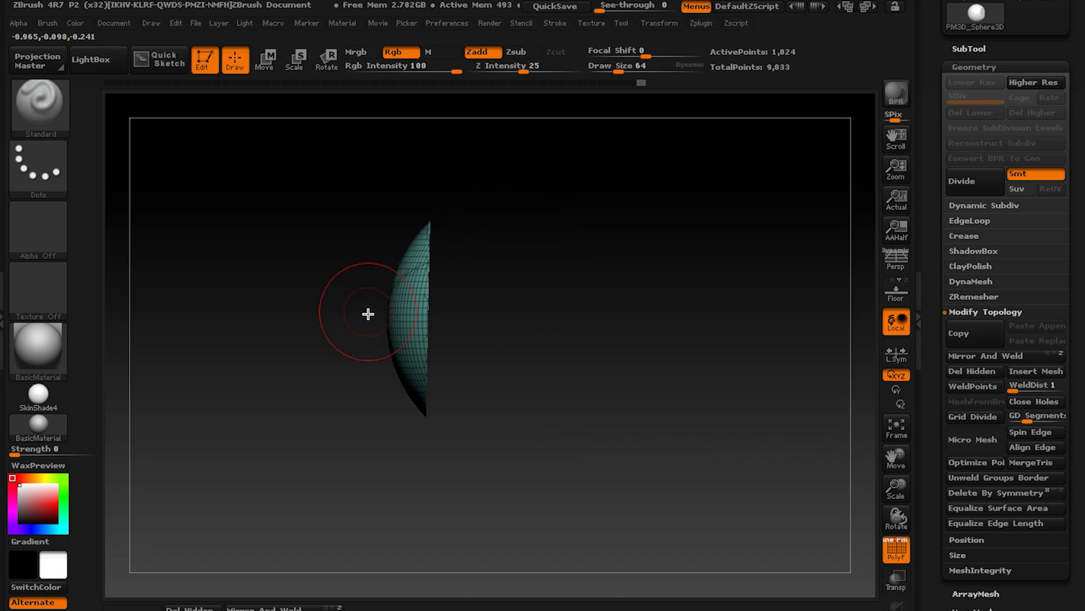
pyautogui.moveTo(368, 312); pyautogui.dragTo(530, 225)
pyautogui.click(975, 221)
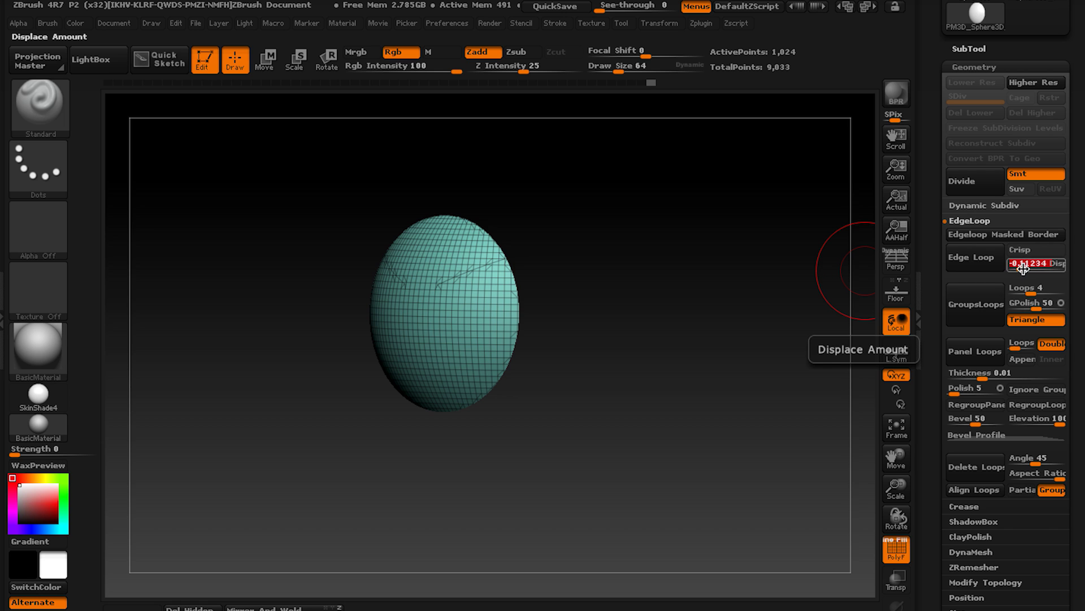
# Try an Edge Loop on the isolated round cap, inspect its border, and undo it.
pyautogui.click(976, 261)
pyautogui.press('f')
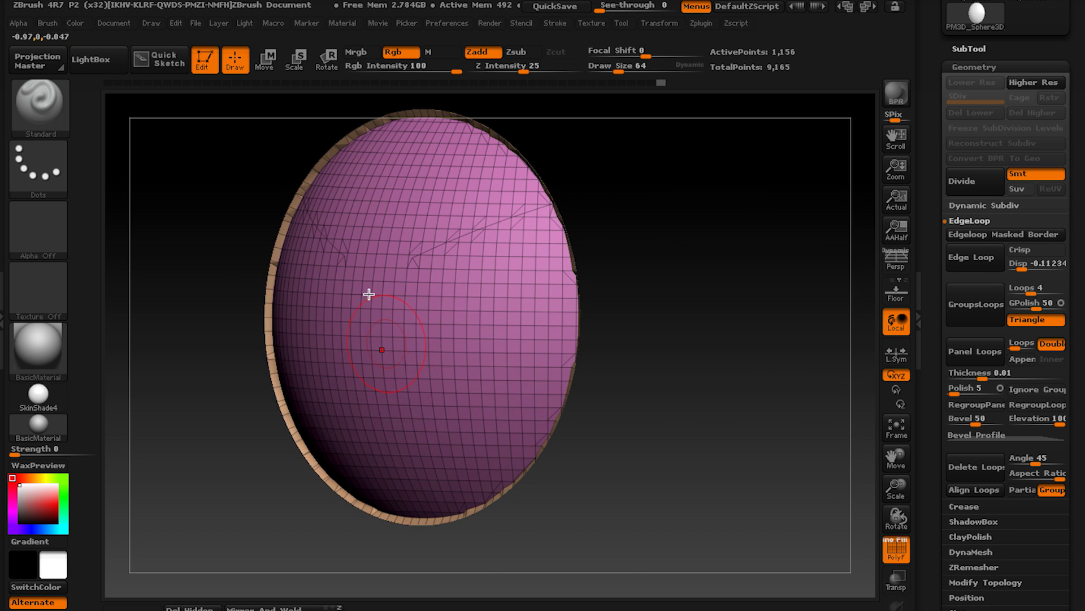
pyautogui.moveTo(369, 294); pyautogui.dragTo(445, 276)
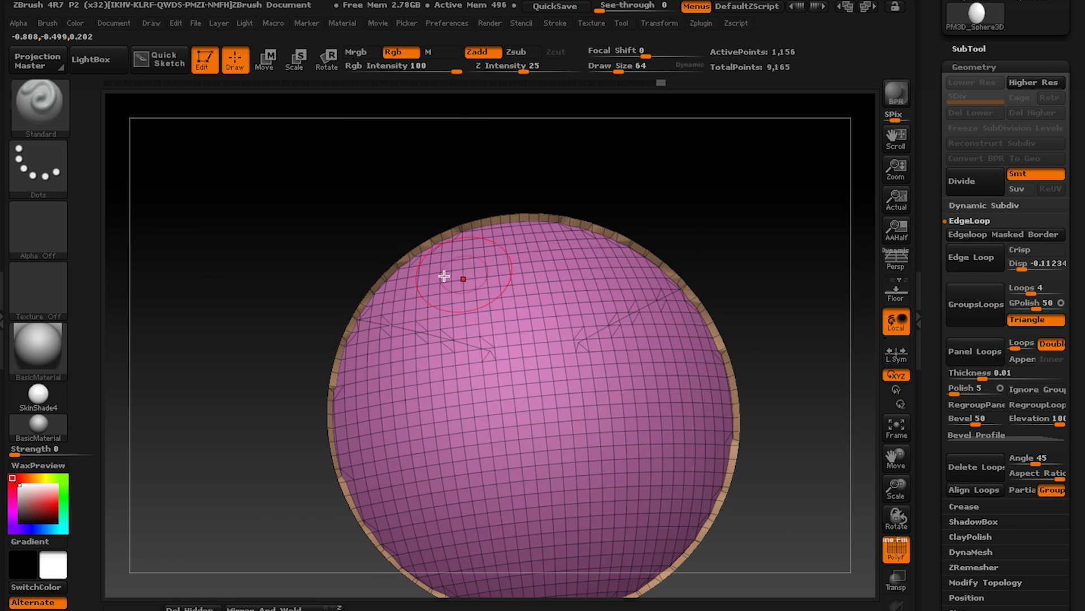
pyautogui.hotkey('ctrl', 'z')
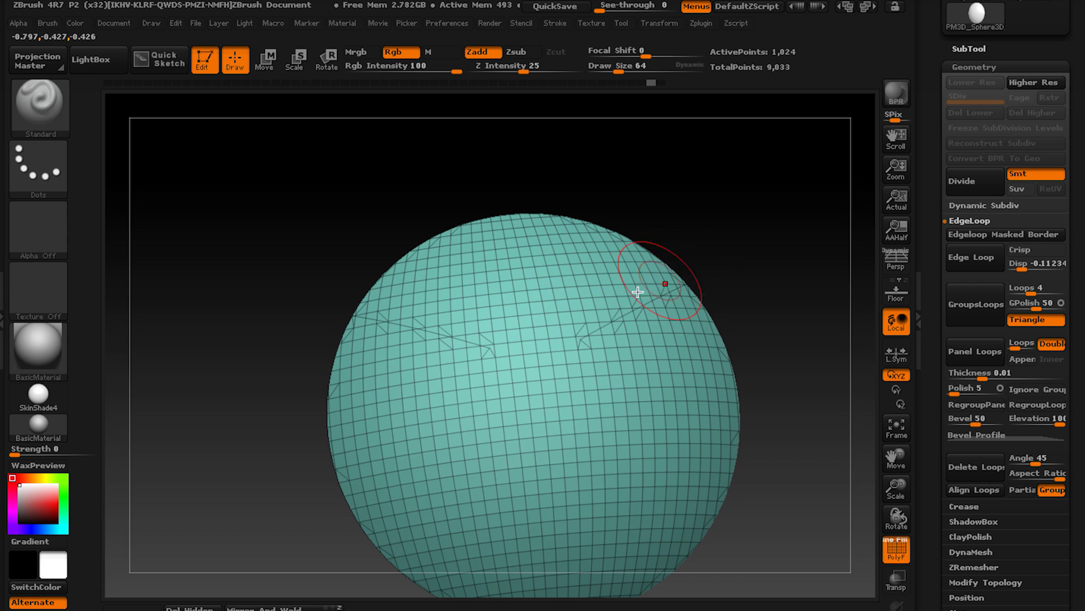
pyautogui.hotkey('ctrl', 'z')
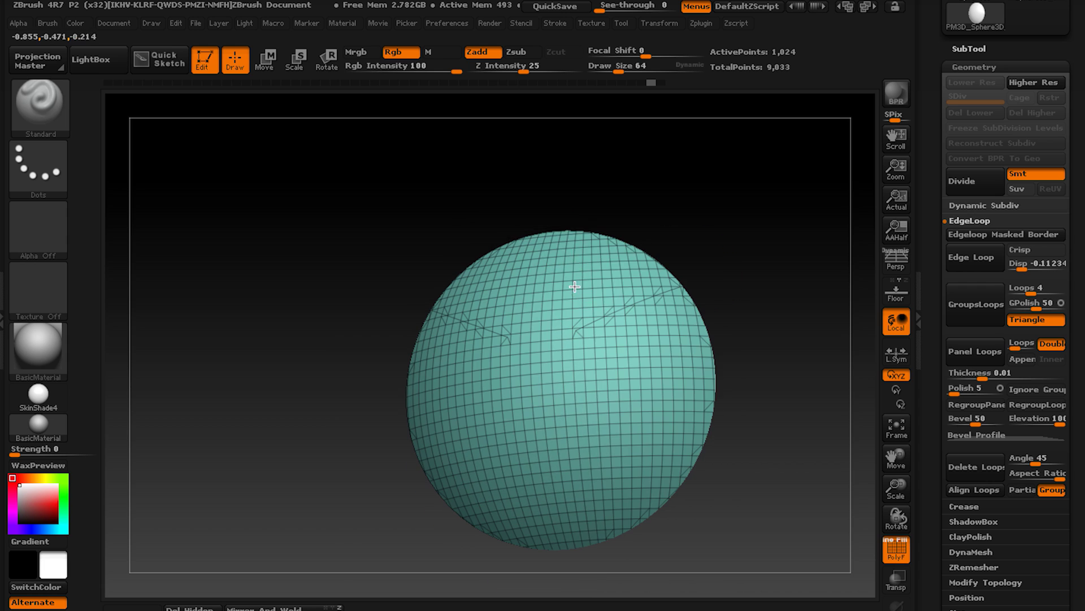
# Apply GroupsLoops with 4 loops and GPolish 50 to the round cap, and isolate the cap again.
pyautogui.click(976, 308)
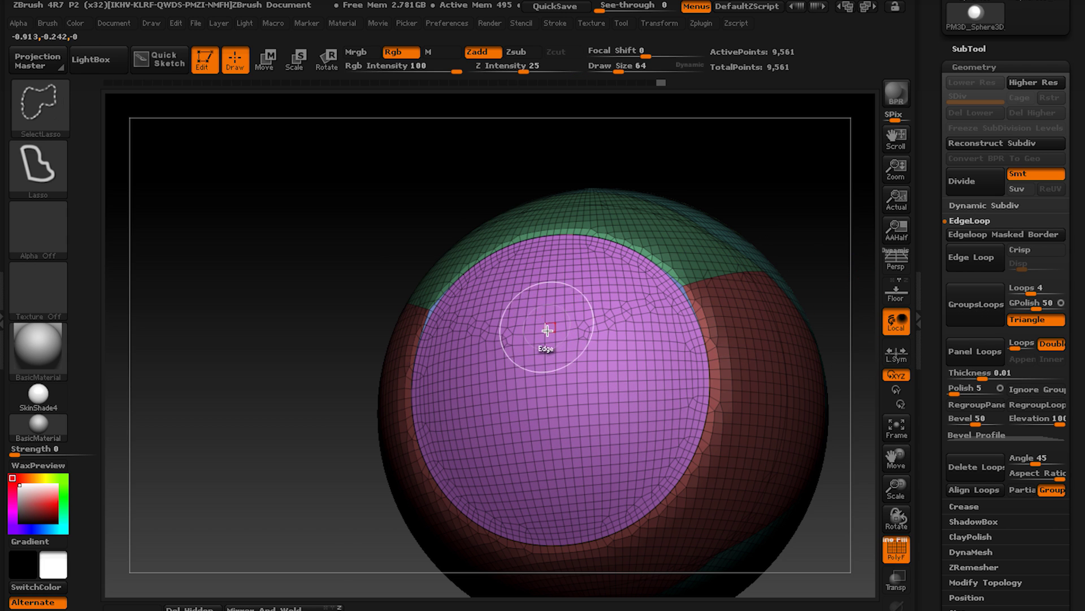
pyautogui.keyDown('ctrl'); pyautogui.keyDown('shift'); pyautogui.click(551, 299); pyautogui.keyUp('shift'); pyautogui.keyUp('ctrl')
pyautogui.moveTo(552, 322); pyautogui.dragTo(622, 281)
# Add an Edge Loop to the isolated round cap and hide the new rim polygroup.
pyautogui.click(973, 264)
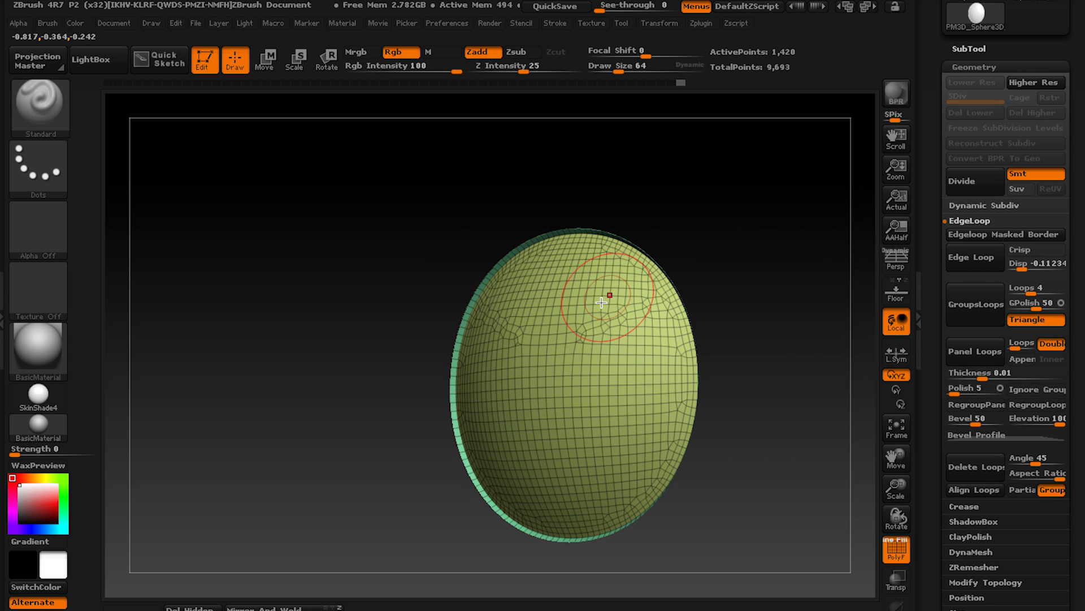
pyautogui.moveTo(601, 302); pyautogui.dragTo(543, 339)
pyautogui.hotkey('ctrl', 'shift')
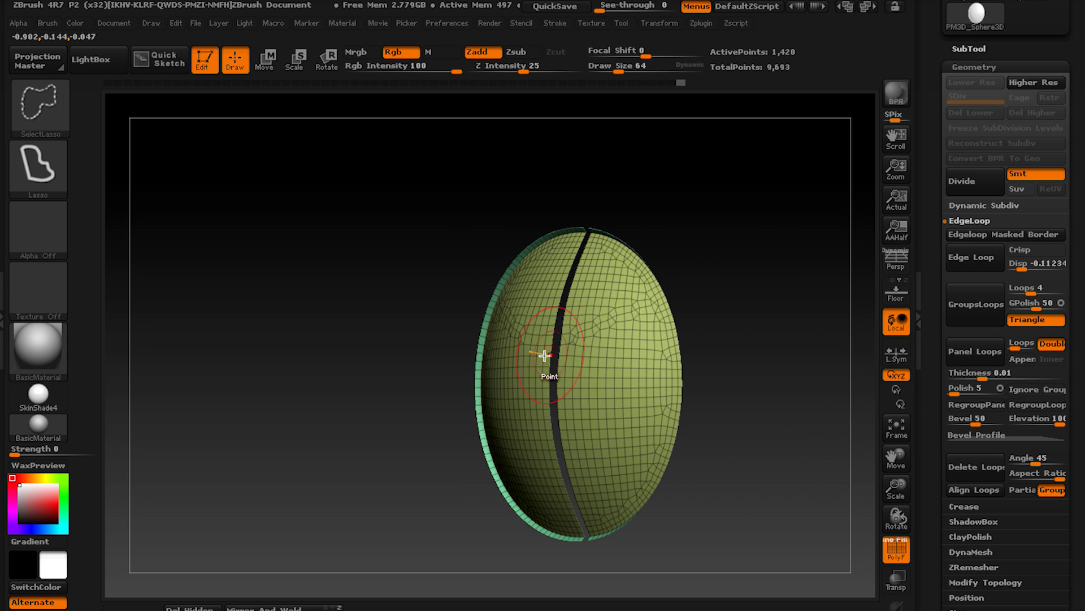
pyautogui.hotkey('ctrl', 'z')
pyautogui.keyDown('ctrl'); pyautogui.keyDown('shift'); pyautogui.click(477, 354); pyautogui.keyUp('shift'); pyautogui.keyUp('ctrl')
# Flatten the isolated yellow-green cap with a vertical ClipCurve cut, and unhide the whole mesh.
pyautogui.moveTo(478, 354)
pyautogui.keyDown('alt'); pyautogui.mouseDown()
pyautogui.moveTo(484, 294)
pyautogui.moveTo(419, 284)
pyautogui.mouseUp(); pyautogui.keyUp('alt')
pyautogui.keyDown('ctrl'); pyautogui.keyDown('shift'); pyautogui.click(40, 105); pyautogui.keyUp('shift'); pyautogui.keyUp('ctrl')
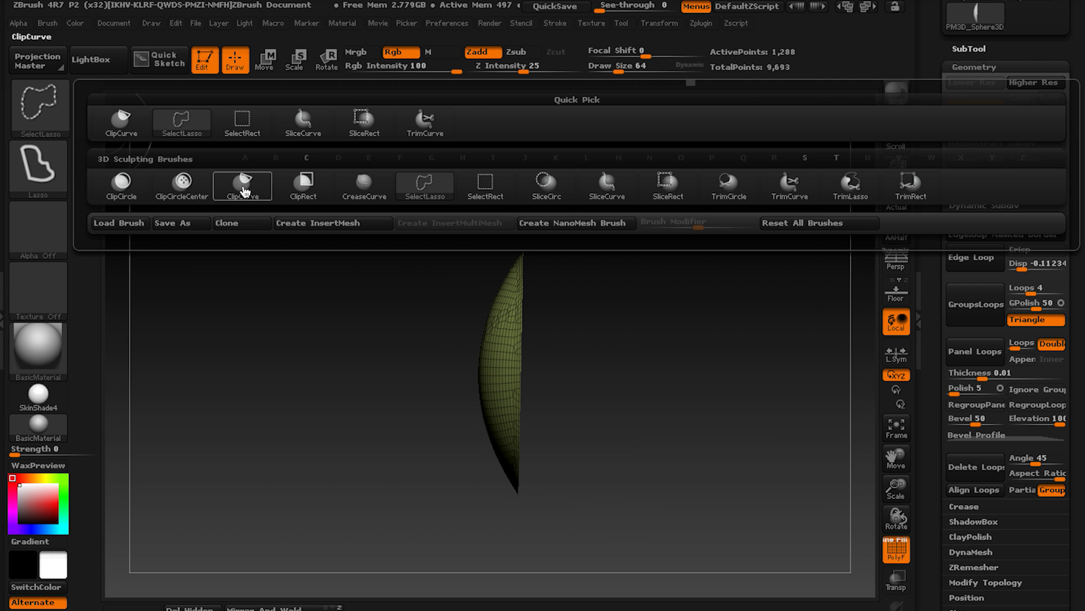
pyautogui.keyDown('ctrl'); pyautogui.keyDown('shift'); pyautogui.click(244, 193); pyautogui.keyUp('shift'); pyautogui.keyUp('ctrl')
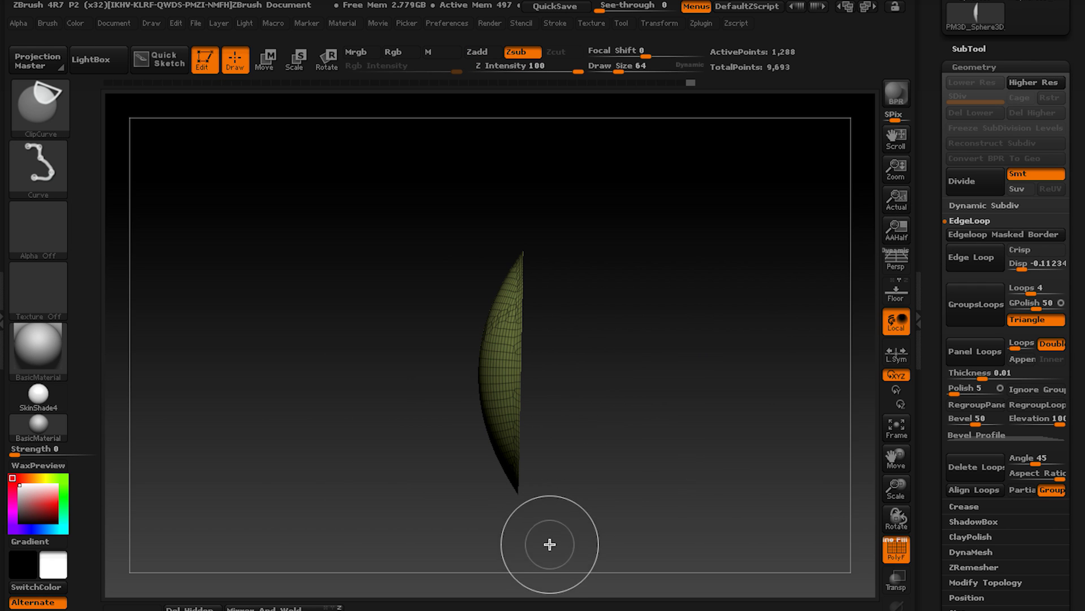
pyautogui.moveTo(550, 543)
pyautogui.keyDown('ctrl'); pyautogui.keyDown('shift'); pyautogui.mouseDown()
pyautogui.moveTo(564, 294)
pyautogui.moveTo(555, 172)
pyautogui.moveTo(546, 174)
pyautogui.mouseUp(); pyautogui.keyUp('shift'); pyautogui.keyUp('ctrl')
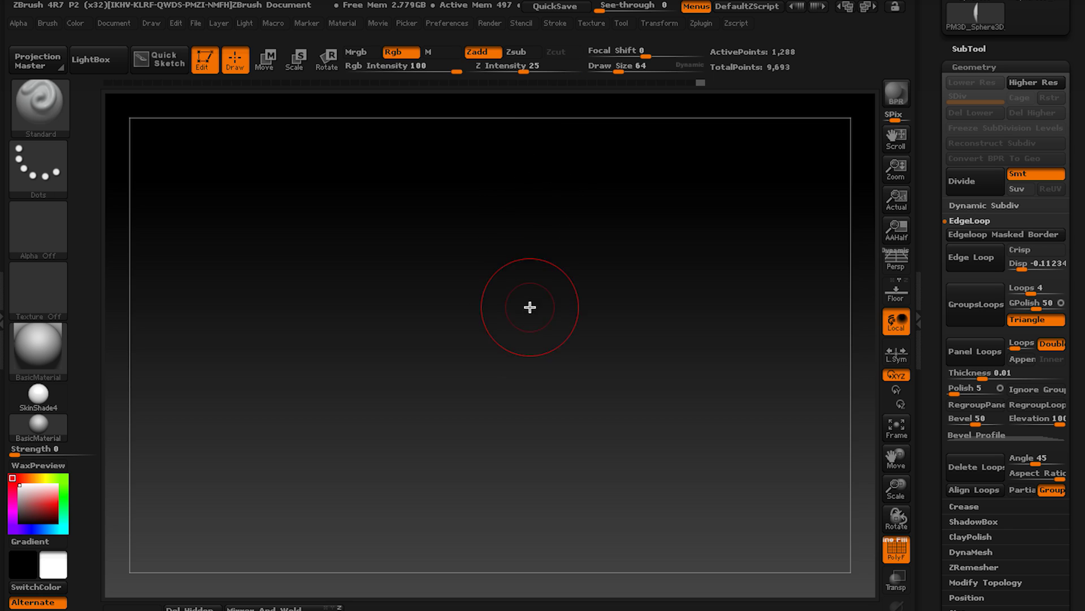
pyautogui.moveTo(550, 307); pyautogui.dragTo(592, 304)
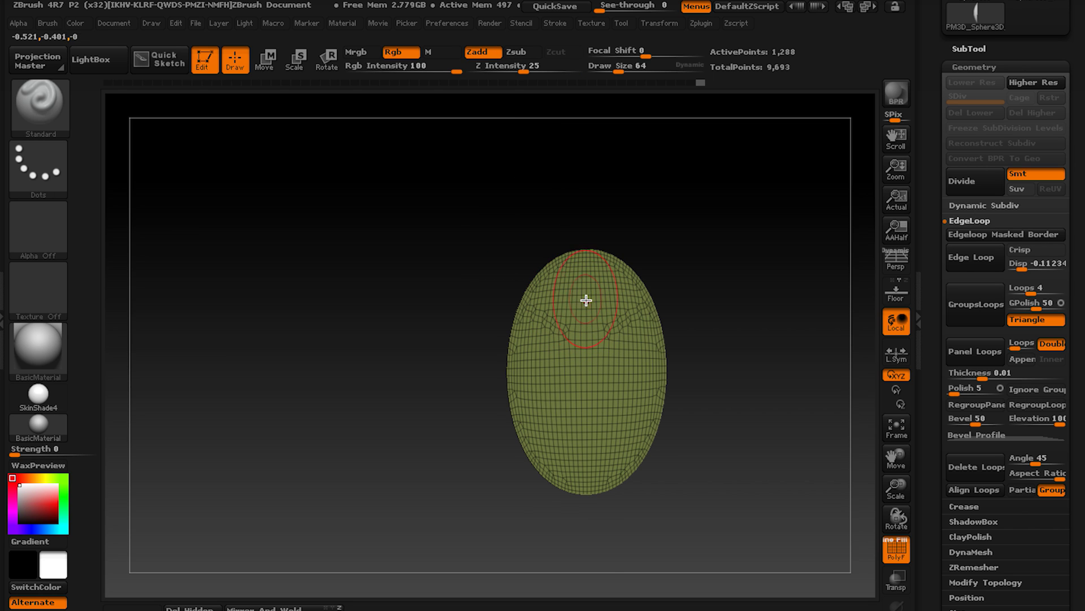
pyautogui.keyDown('ctrl'); pyautogui.keyDown('shift'); pyautogui.click(266, 395); pyautogui.keyUp('shift'); pyautogui.keyUp('ctrl')
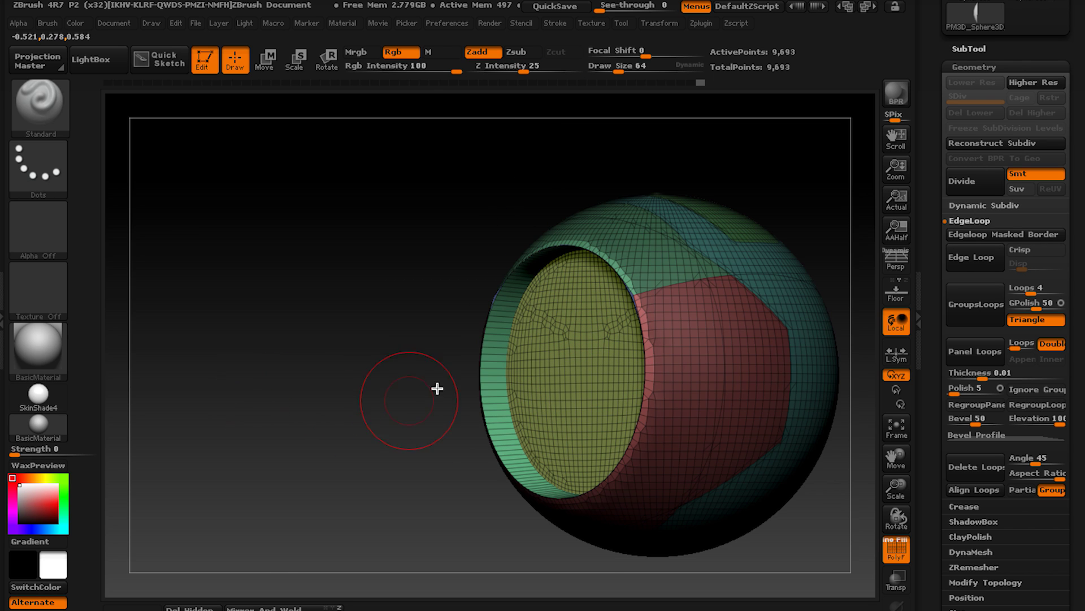
pyautogui.moveTo(436, 388)
pyautogui.mouseDown()
pyautogui.moveTo(460, 323)
pyautogui.moveTo(524, 330)
pyautogui.moveTo(526, 311)
pyautogui.moveTo(545, 315)
pyautogui.moveTo(536, 318)
pyautogui.mouseUp()
# Isolate the green inner rim around the flattened cap, and add an Edge Loop to it with displacement 0.
pyautogui.hotkey('ctrl', 'shift')
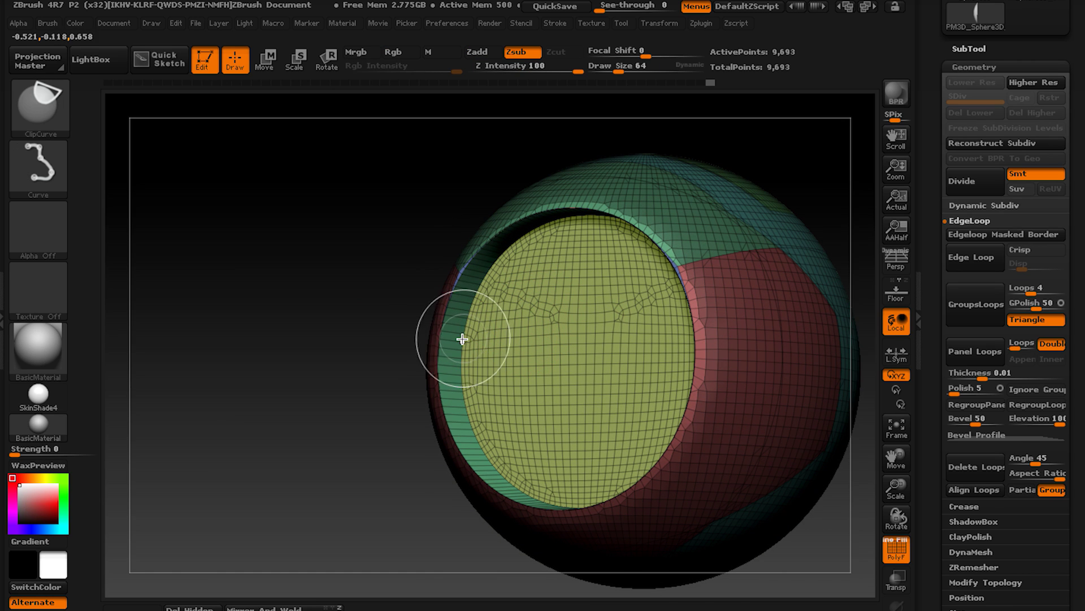
pyautogui.keyDown('ctrl'); pyautogui.keyDown('shift'); pyautogui.click(458, 339); pyautogui.keyUp('shift'); pyautogui.keyUp('ctrl')
pyautogui.press('f')
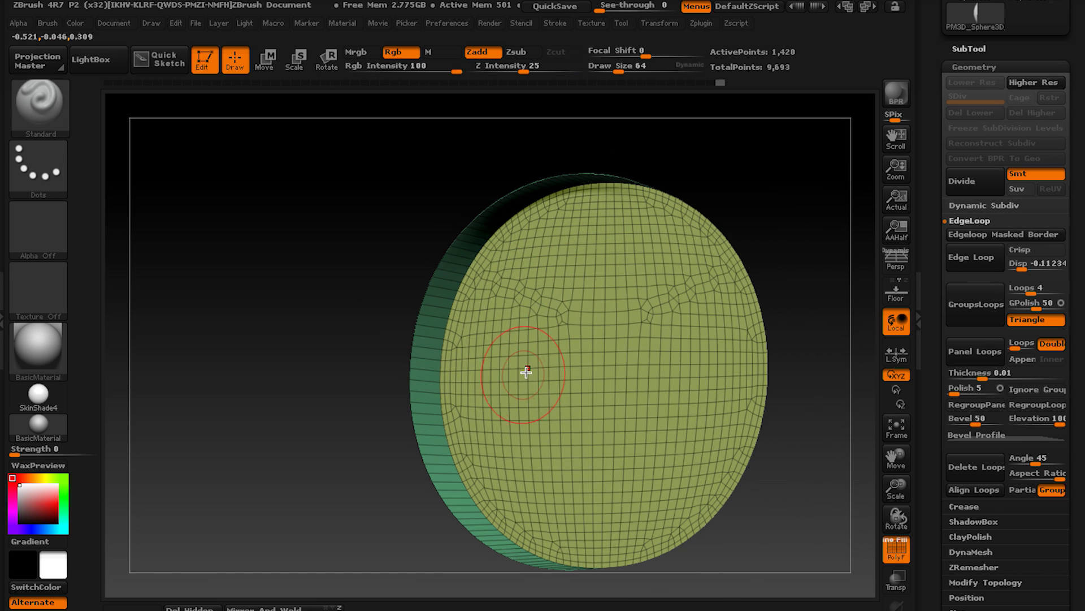
pyautogui.keyDown('ctrl'); pyautogui.keyDown('shift'); pyautogui.click(525, 340); pyautogui.keyUp('shift'); pyautogui.keyUp('ctrl')
pyautogui.press('f')
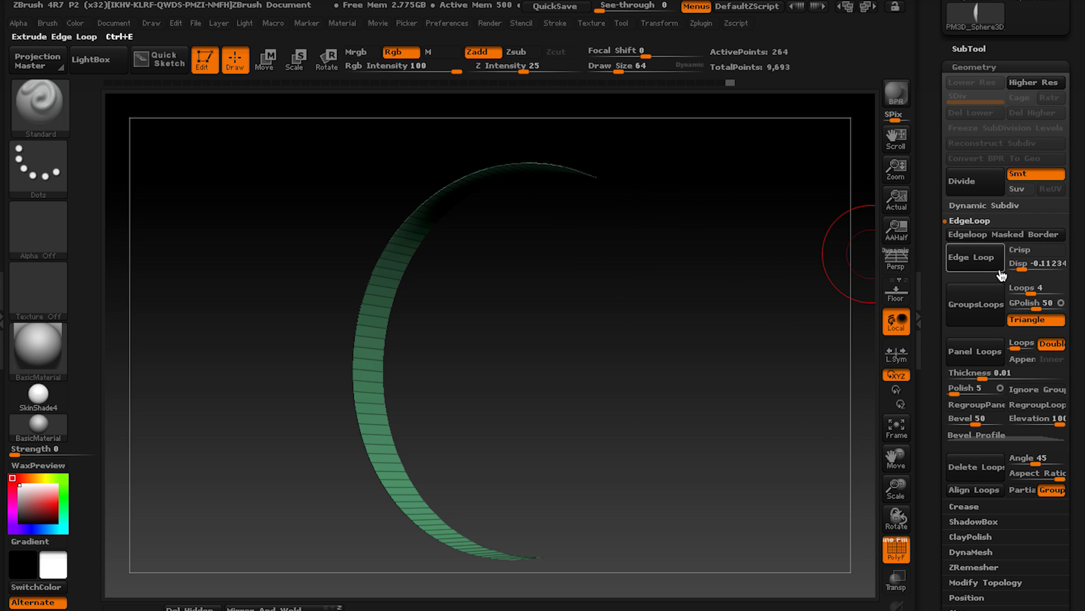
pyautogui.click(1039, 265)
pyautogui.write('0.0002')
pyautogui.press('Return')
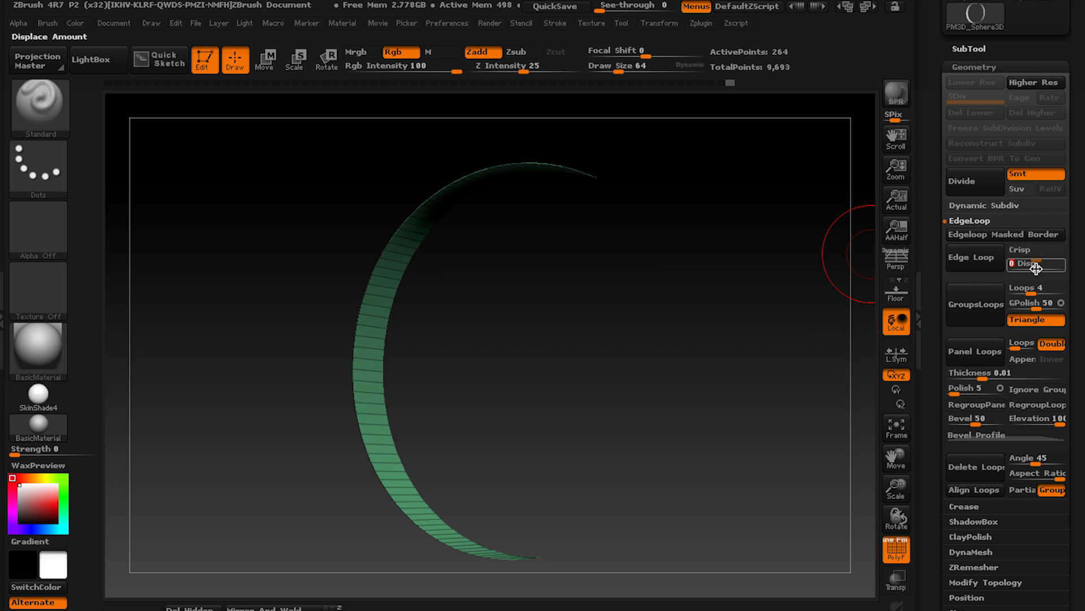
pyautogui.click(979, 260)
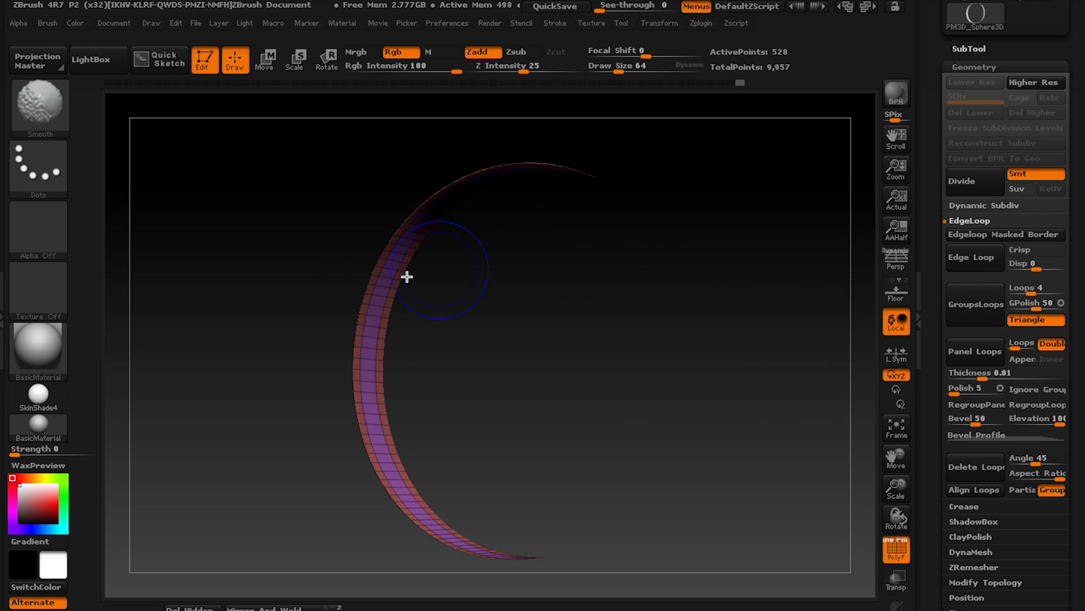
# Add an Edge Loop with displacement -0.17754 to the rim's isolated middle band, and check the groove with the wireframe off.
pyautogui.hotkey('ctrl', 'z')
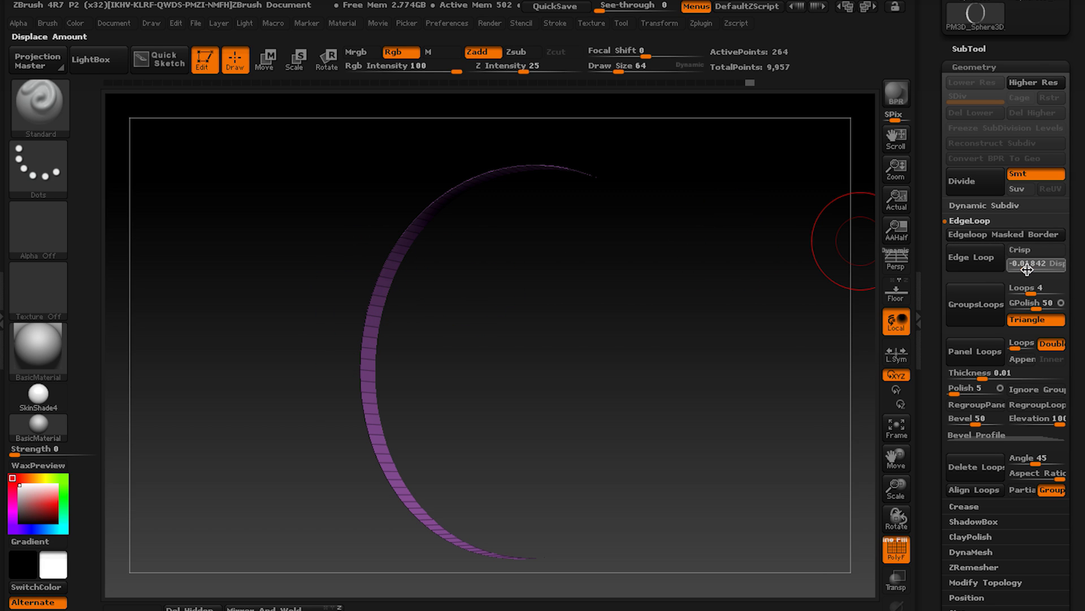
pyautogui.click(970, 259)
pyautogui.hotkey('ctrl', 'z')
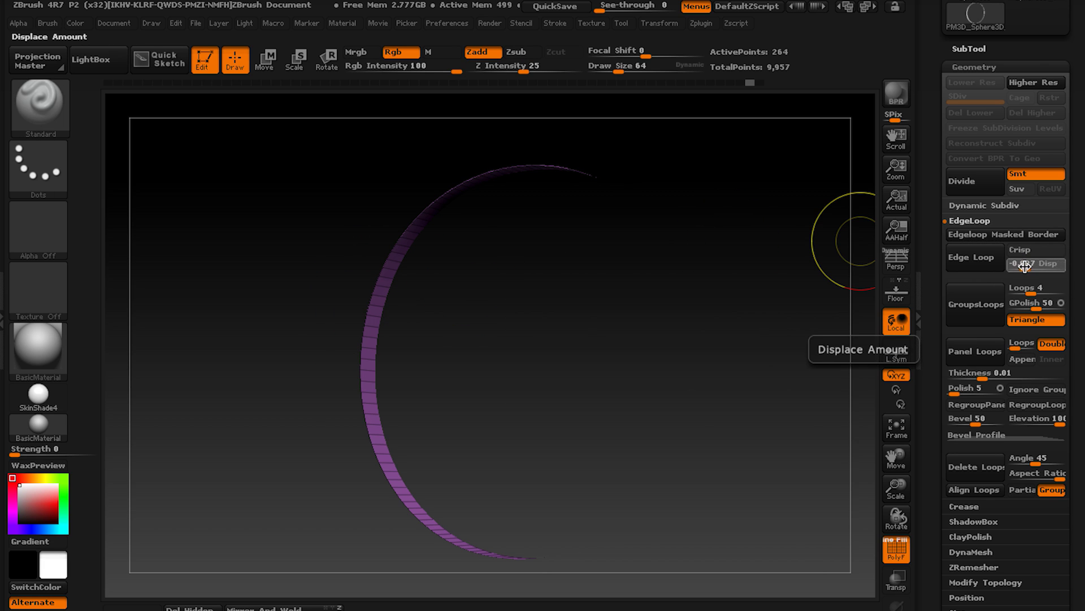
pyautogui.click(1021, 264)
pyautogui.click(986, 261)
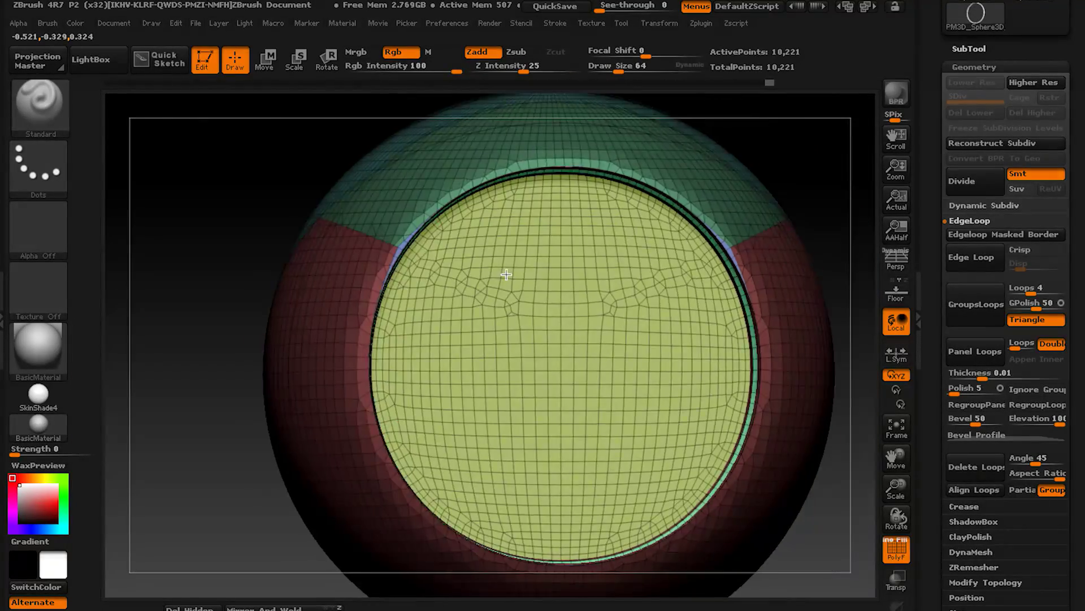
pyautogui.moveTo(506, 274); pyautogui.dragTo(266, 286, button='right')
pyautogui.hotkey('shift', 'f')
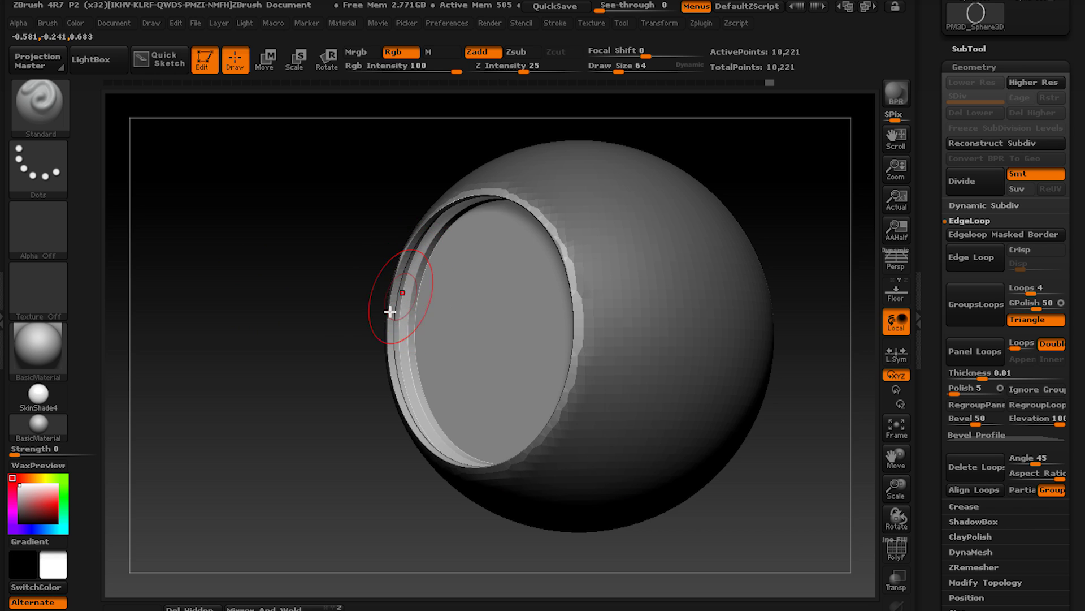
pyautogui.moveTo(390, 312)
pyautogui.mouseDown(button='right')
pyautogui.moveTo(371, 342)
pyautogui.moveTo(252, 342)
pyautogui.moveTo(274, 363)
pyautogui.moveTo(370, 332)
pyautogui.mouseUp(button='right')
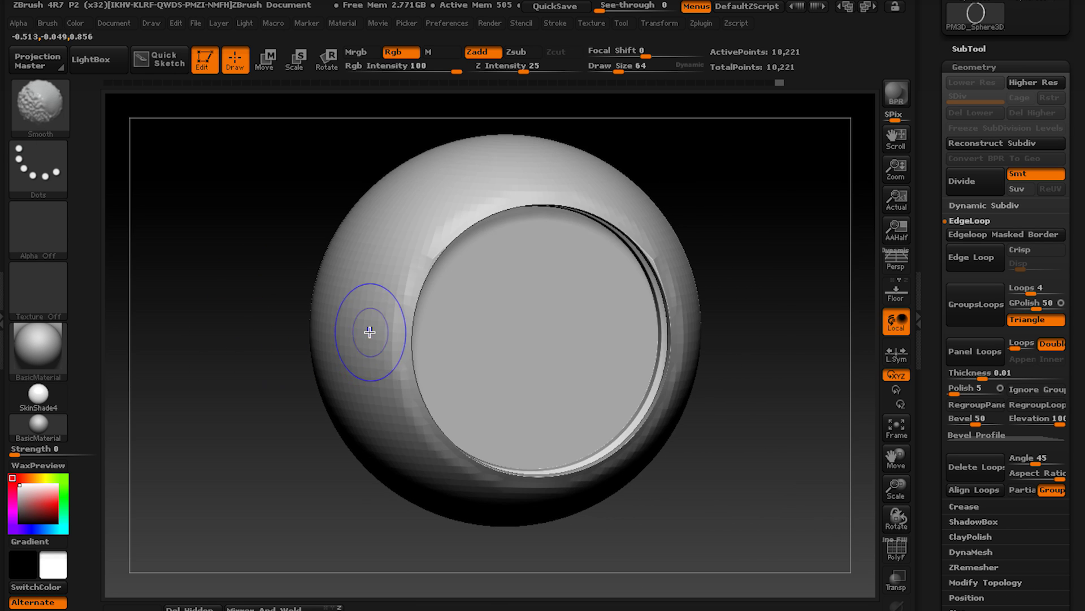
pyautogui.hotkey('shift', 'f')
# Hide the green, red and purple panel polygroups around the teal body of the sphere.
pyautogui.moveTo(480, 294); pyautogui.dragTo(502, 354, button='right')
pyautogui.hotkey('ctrl', 'shift')
pyautogui.keyDown('ctrl'); pyautogui.keyDown('shift'); pyautogui.click(558, 221); pyautogui.keyUp('shift'); pyautogui.keyUp('ctrl')
pyautogui.keyDown('ctrl'); pyautogui.keyDown('shift'); pyautogui.click(566, 219); pyautogui.keyUp('shift'); pyautogui.keyUp('ctrl')
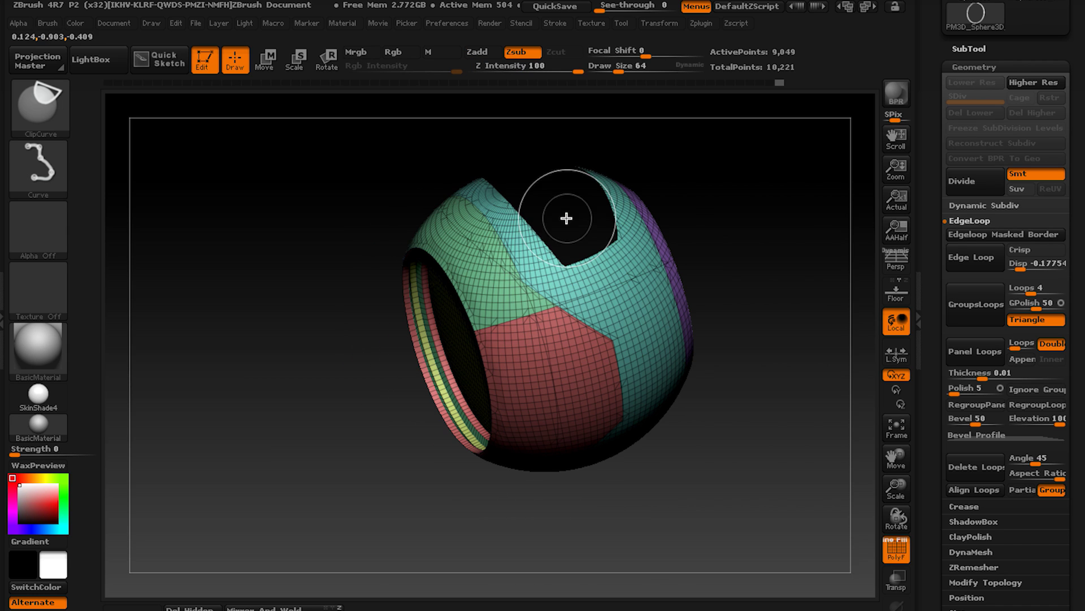
pyautogui.keyDown('ctrl'); pyautogui.keyDown('shift'); pyautogui.click(523, 356); pyautogui.keyUp('shift'); pyautogui.keyUp('ctrl')
pyautogui.moveTo(524, 356)
pyautogui.mouseDown()
pyautogui.moveTo(491, 356)
pyautogui.moveTo(445, 319)
pyautogui.mouseUp()
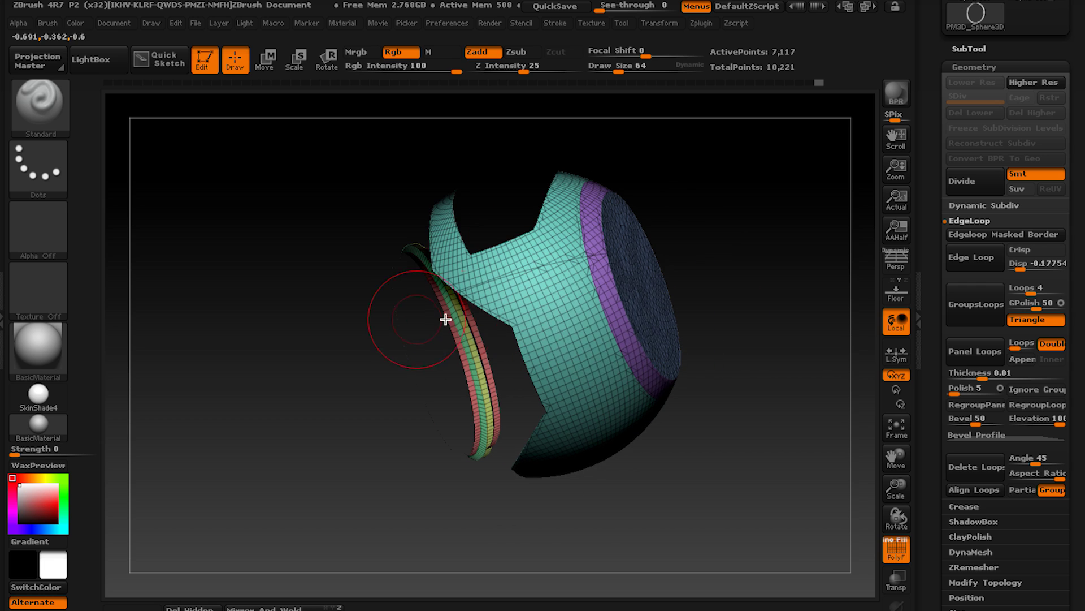
pyautogui.keyDown('ctrl'); pyautogui.keyDown('shift'); pyautogui.click(617, 314); pyautogui.keyUp('shift'); pyautogui.keyUp('ctrl')
pyautogui.moveTo(580, 305)
pyautogui.mouseDown(button='right')
pyautogui.moveTo(586, 245)
pyautogui.moveTo(697, 238)
pyautogui.mouseUp(button='right')
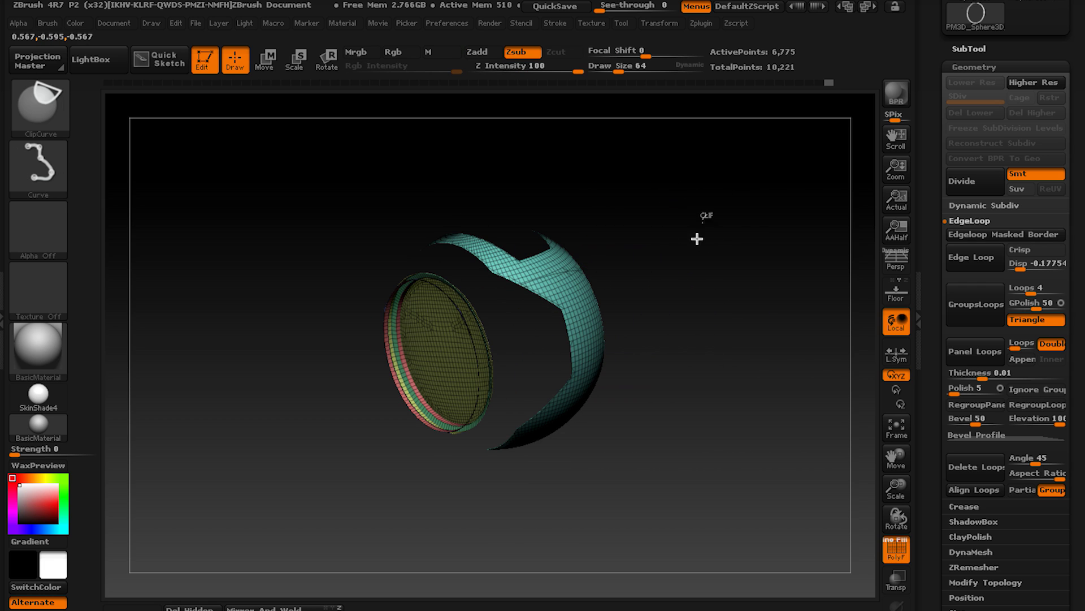
# Switch to SelectLasso and invert the visibility to show only the hidden green, red and purple panels.
pyautogui.click(37, 105)
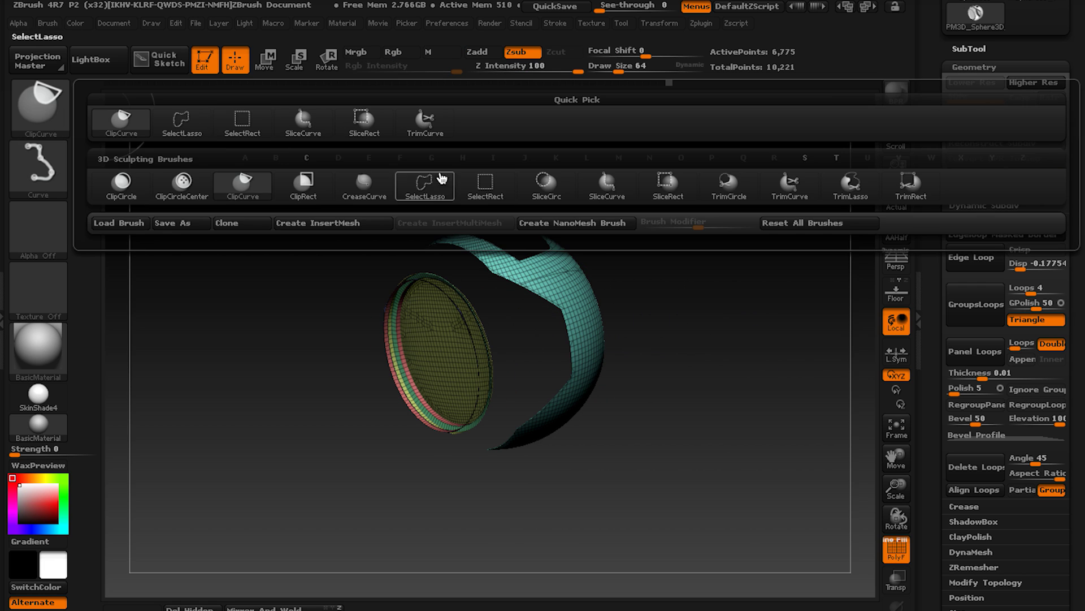
pyautogui.click(442, 179)
pyautogui.keyDown('ctrl'); pyautogui.keyDown('shift'); pyautogui.click(721, 254); pyautogui.keyUp('shift'); pyautogui.keyUp('ctrl')
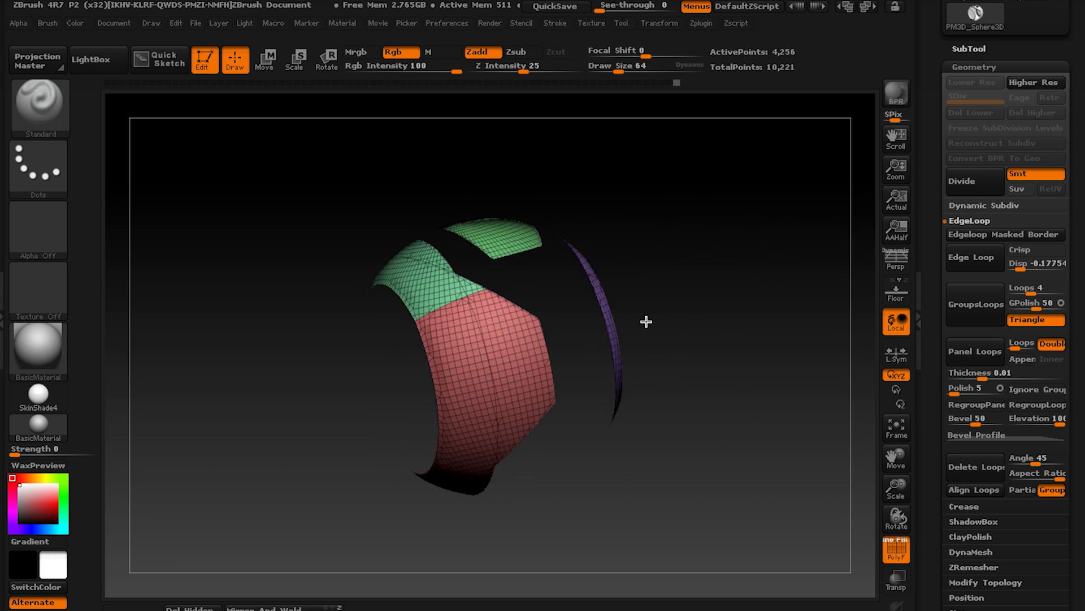
pyautogui.moveTo(646, 321); pyautogui.dragTo(705, 233, button='right')
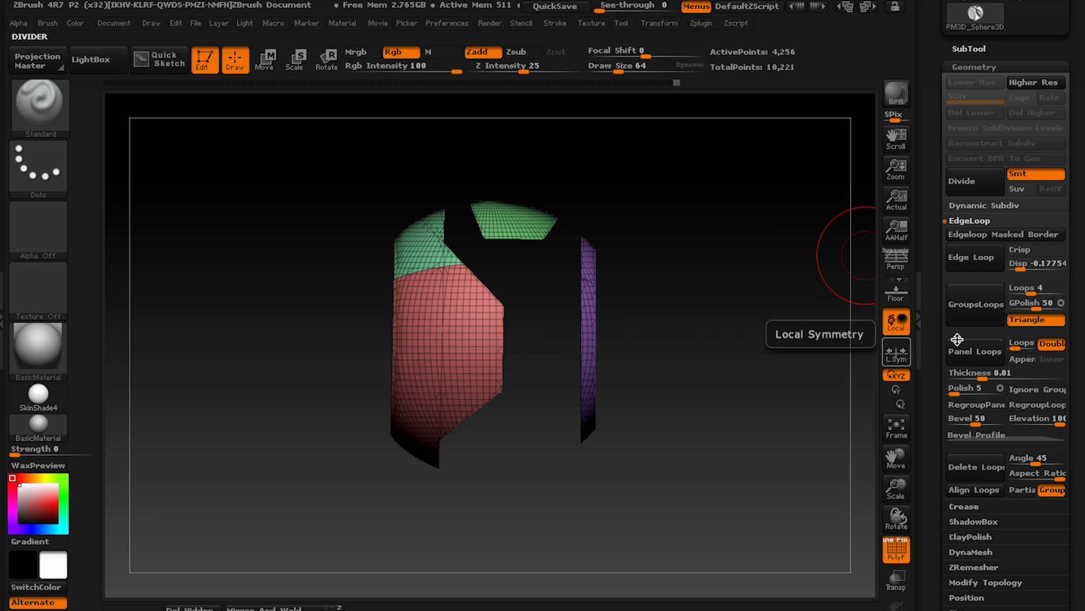
# Apply Panel Loops with Double off and a thickness of 0.07933 to the isolated panels.
pyautogui.click(1049, 349)
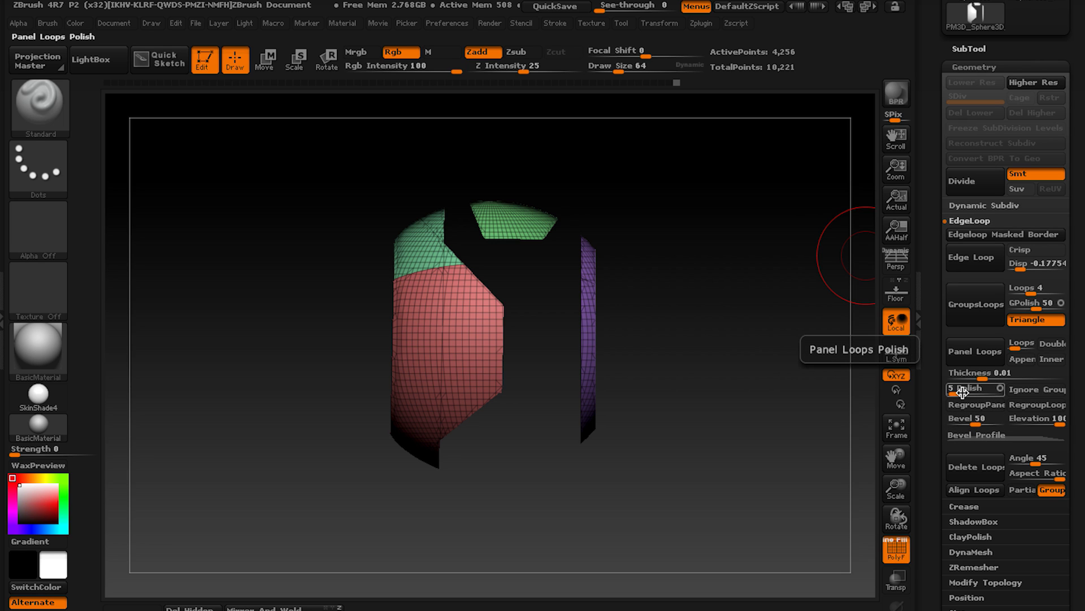
pyautogui.click(993, 378)
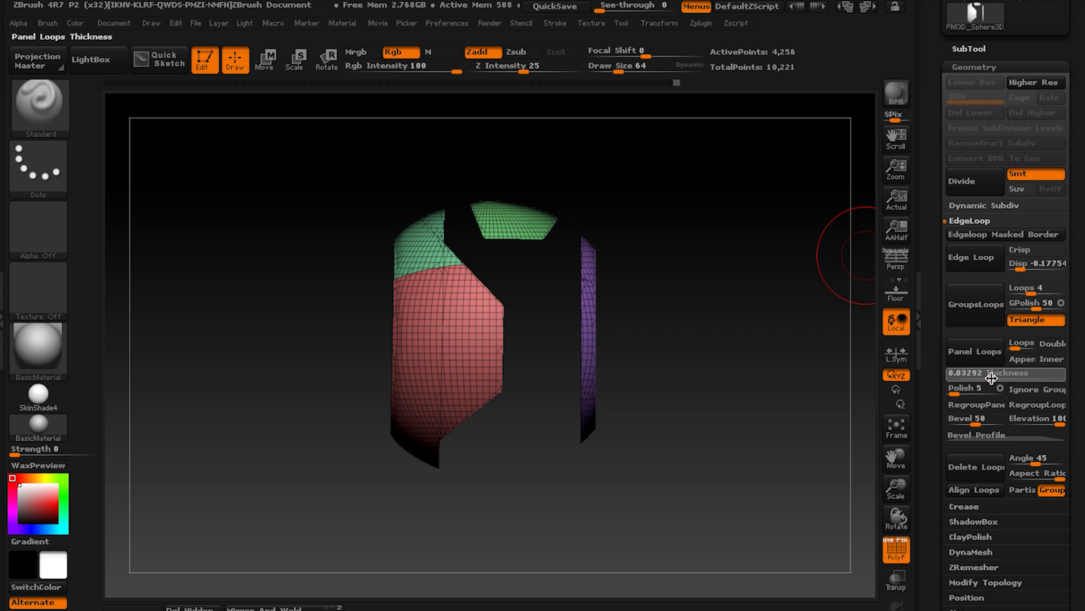
pyautogui.press('Return')
pyautogui.click(969, 355)
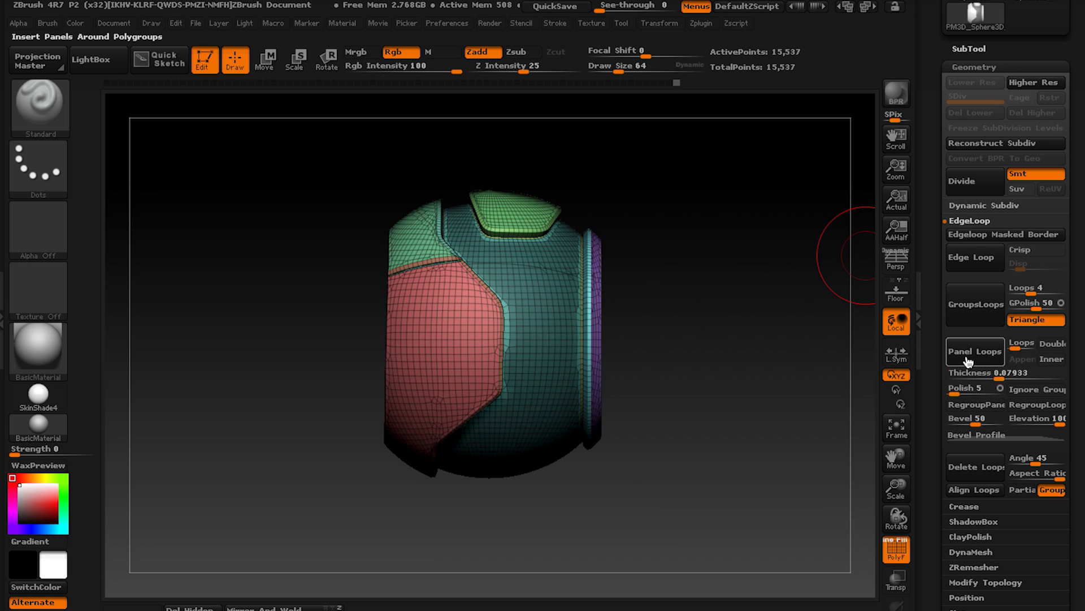
# Examine the raised panels, their bevelled borders and both round ends from several angles.
pyautogui.keyDown('ctrl'); pyautogui.moveTo(412, 242); pyautogui.dragTo(486, 290, button='right'); pyautogui.keyUp('ctrl')
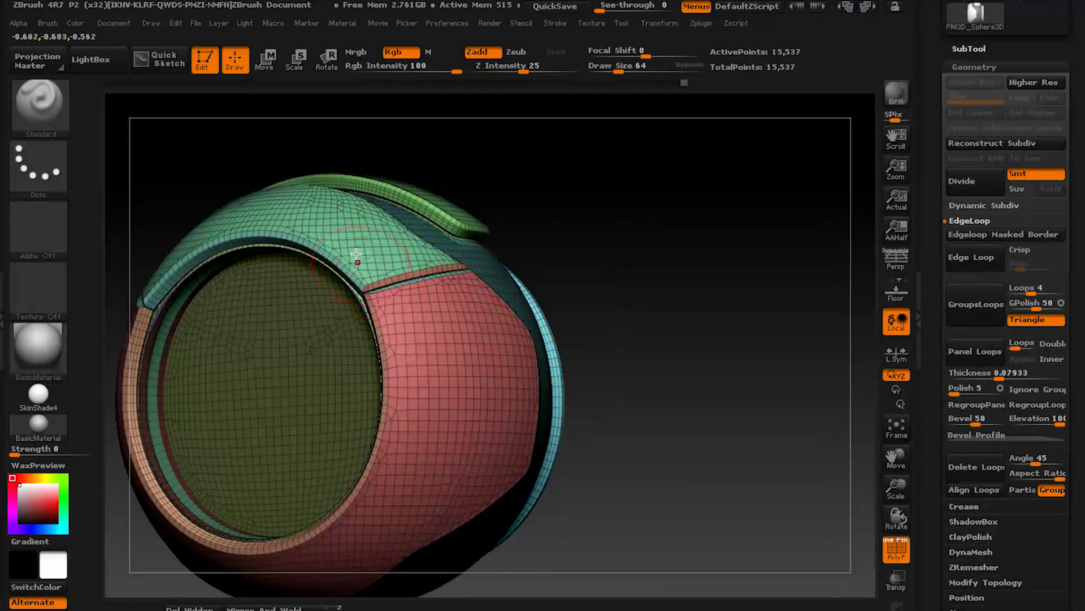
pyautogui.moveTo(390, 229)
pyautogui.mouseDown(button='right')
pyautogui.moveTo(436, 303)
pyautogui.moveTo(408, 325)
pyautogui.mouseUp(button='right')
pyautogui.moveTo(547, 264); pyautogui.dragTo(537, 184, button='right')
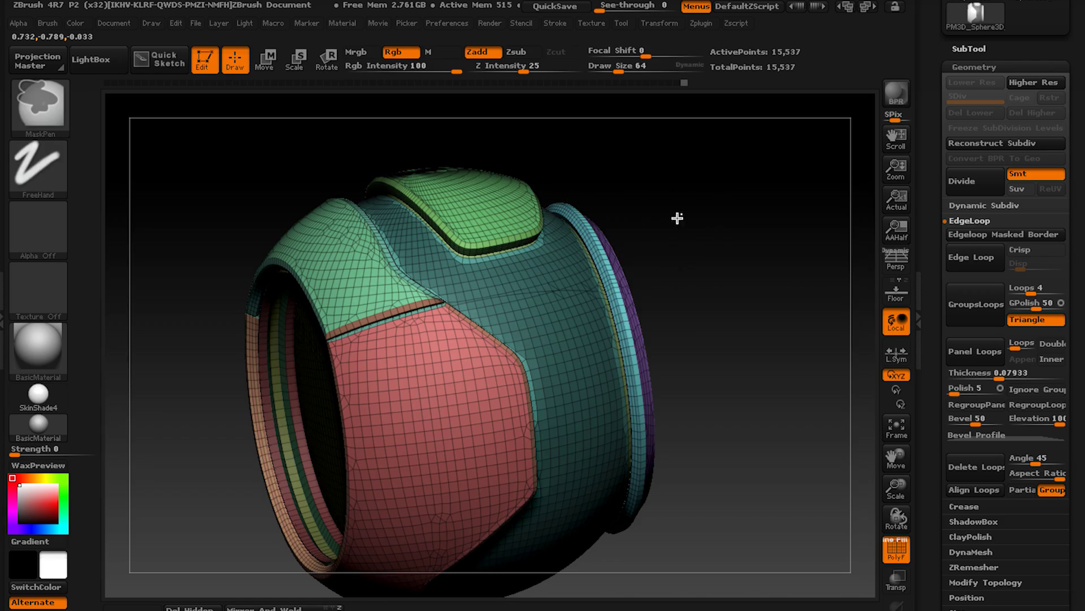
pyautogui.moveTo(681, 219); pyautogui.dragTo(466, 254, button='right')
pyautogui.press('space')
pyautogui.moveTo(514, 216)
pyautogui.mouseDown(button='right')
pyautogui.moveTo(582, 223)
pyautogui.moveTo(564, 234)
pyautogui.moveTo(618, 244)
pyautogui.moveTo(625, 264)
pyautogui.moveTo(561, 269)
pyautogui.moveTo(605, 276)
pyautogui.moveTo(559, 274)
pyautogui.moveTo(565, 267)
pyautogui.mouseUp(button='right')
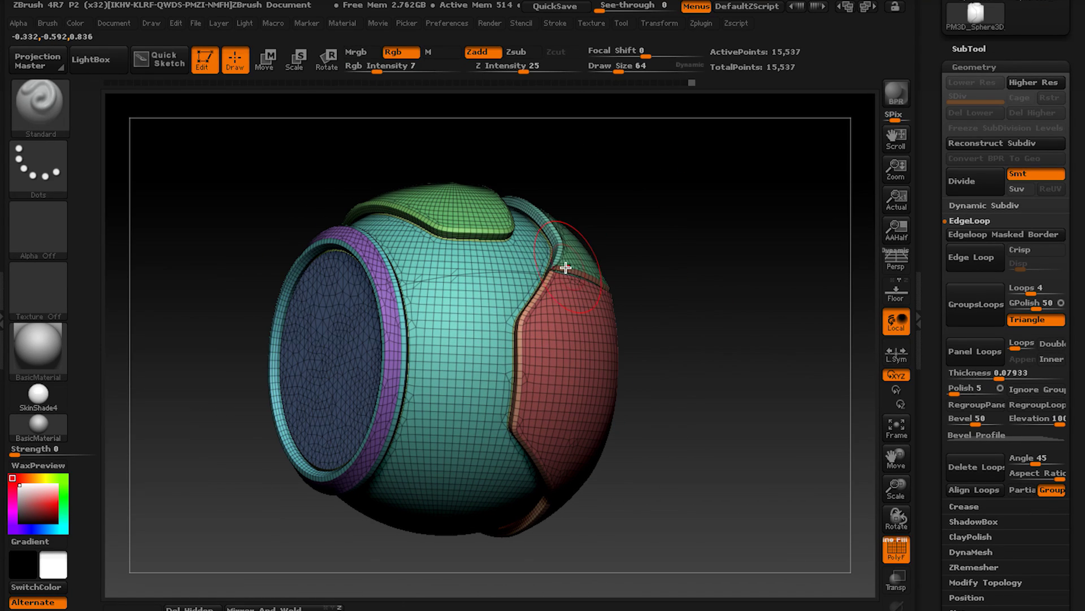
pyautogui.moveTo(555, 356); pyautogui.dragTo(540, 306, button='right')
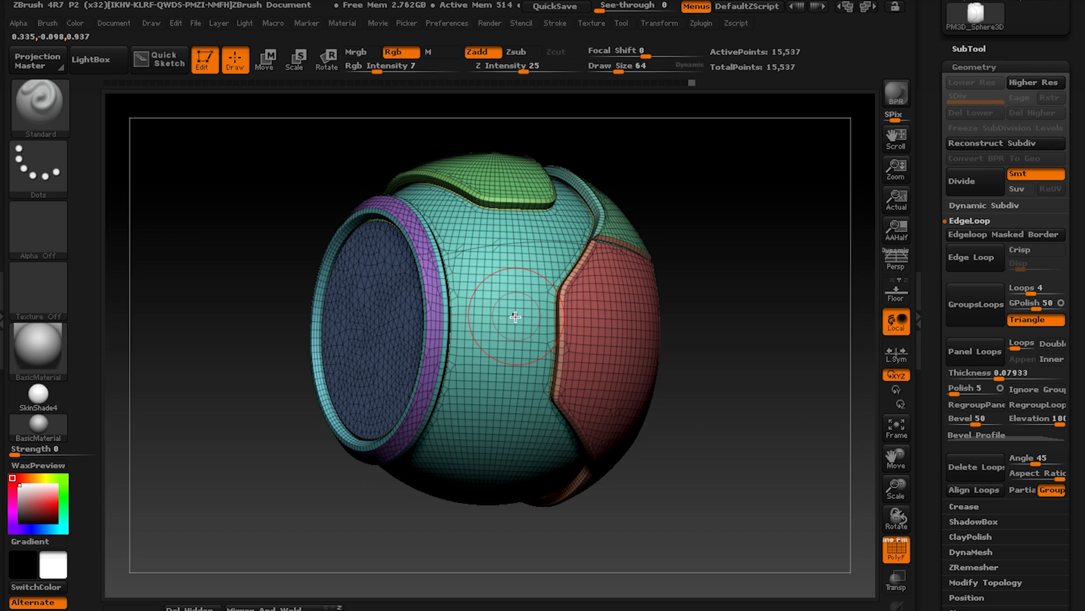
pyautogui.moveTo(489, 332)
pyautogui.mouseDown(button='right')
pyautogui.moveTo(487, 317)
pyautogui.moveTo(559, 348)
pyautogui.moveTo(533, 320)
pyautogui.moveTo(554, 303)
pyautogui.moveTo(494, 303)
pyautogui.moveTo(506, 266)
pyautogui.moveTo(497, 322)
pyautogui.moveTo(503, 253)
pyautogui.moveTo(501, 368)
pyautogui.moveTo(505, 291)
pyautogui.moveTo(485, 322)
pyautogui.mouseUp(button='right')
# Isolate the teal body band, slice a rectangular polygroup across its pole with SliceRect, and unhide the mesh.
pyautogui.keyDown('ctrl'); pyautogui.keyDown('shift'); pyautogui.click(498, 395); pyautogui.keyUp('shift'); pyautogui.keyUp('ctrl')
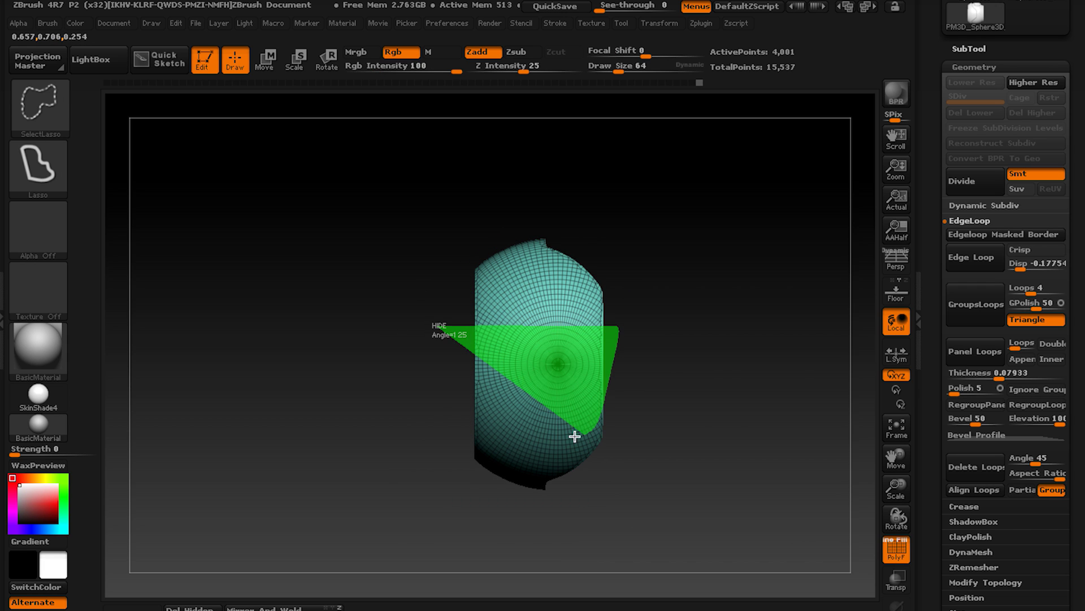
pyautogui.keyDown('ctrl'); pyautogui.keyDown('shift'); pyautogui.moveTo(574, 436); pyautogui.dragTo(571, 441); pyautogui.keyUp('shift'); pyautogui.keyUp('ctrl')
pyautogui.keyDown('ctrl'); pyautogui.keyDown('shift'); pyautogui.click(426, 366); pyautogui.keyUp('shift'); pyautogui.keyUp('ctrl')
pyautogui.click(40, 105)
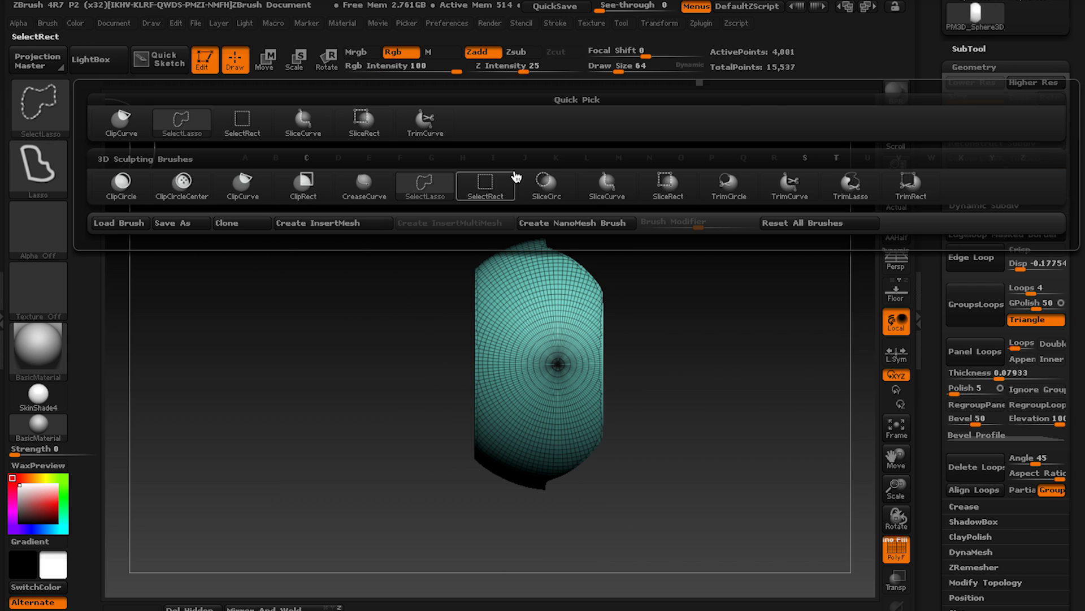
pyautogui.click(671, 189)
pyautogui.keyDown('ctrl'); pyautogui.keyDown('shift'); pyautogui.moveTo(412, 315); pyautogui.dragTo(652, 406); pyautogui.keyUp('shift'); pyautogui.keyUp('ctrl')
pyautogui.keyDown('ctrl'); pyautogui.keyDown('shift'); pyautogui.click(643, 509); pyautogui.keyUp('shift'); pyautogui.keyUp('ctrl')
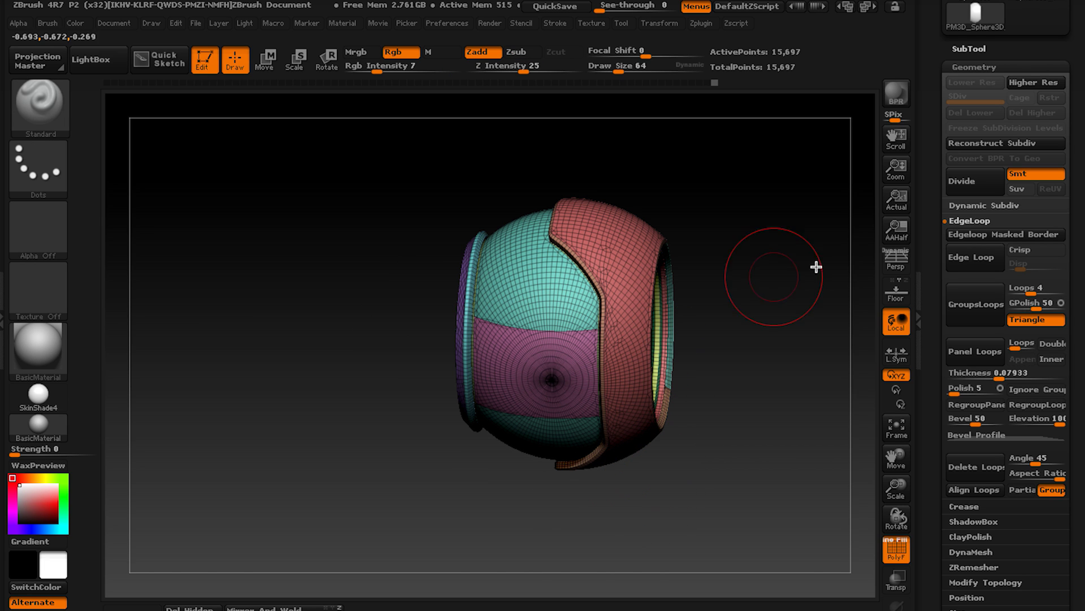
# Slice a narrow upright rectangular polygroup into the teal band beside the red panel, and apply Mirror And Weld.
pyautogui.moveTo(551, 486)
pyautogui.mouseDown()
pyautogui.moveTo(526, 305)
pyautogui.moveTo(625, 320)
pyautogui.moveTo(528, 314)
pyautogui.moveTo(509, 296)
pyautogui.mouseUp()
pyautogui.hotkey('ctrl', 'z')
pyautogui.moveTo(502, 179)
pyautogui.keyDown('ctrl'); pyautogui.keyDown('shift'); pyautogui.mouseDown()
pyautogui.moveTo(525, 285)
pyautogui.moveTo(562, 298)
pyautogui.mouseUp(); pyautogui.keyUp('shift'); pyautogui.keyUp('ctrl')
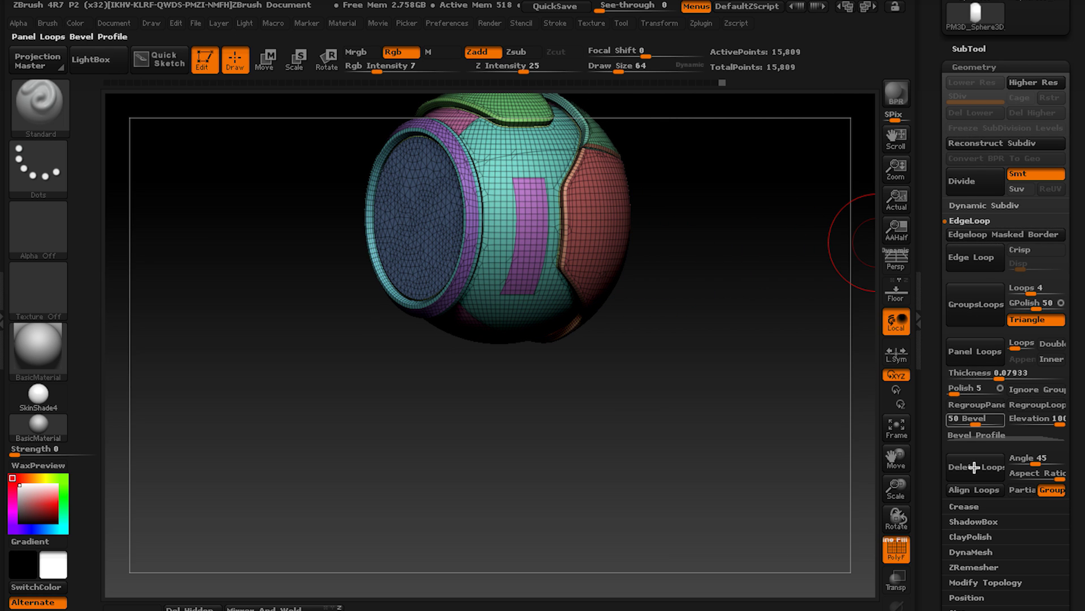
pyautogui.click(970, 581)
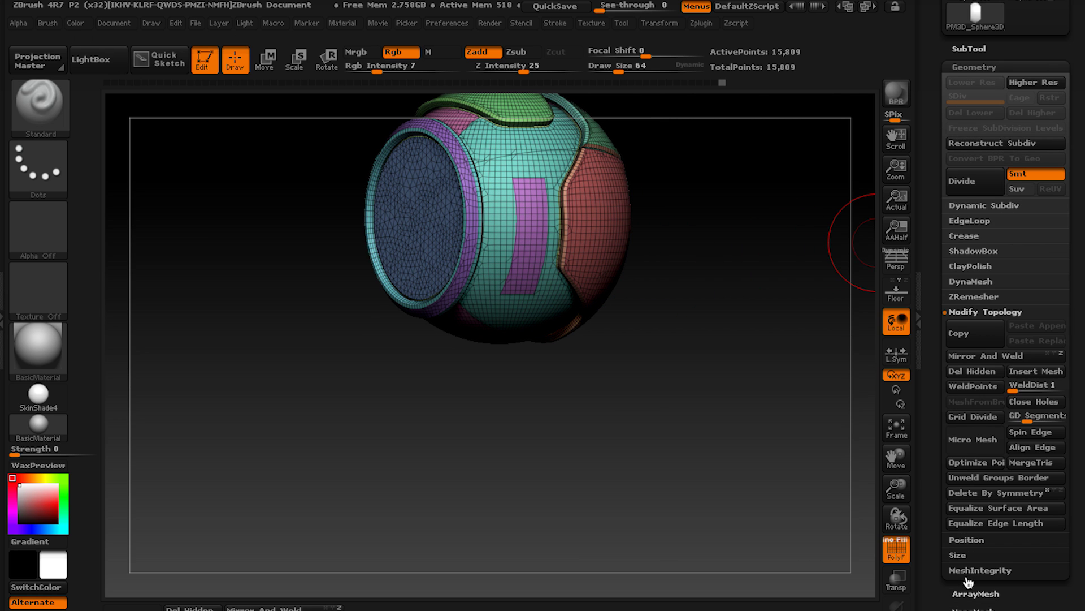
pyautogui.click(1007, 356)
# Isolate the narrow upright rectangular polygroup together with its mirrored copy and the pink rectangle across the pole.
pyautogui.moveTo(664, 279)
pyautogui.mouseDown()
pyautogui.moveTo(559, 269)
pyautogui.moveTo(707, 269)
pyautogui.moveTo(642, 259)
pyautogui.moveTo(661, 253)
pyautogui.moveTo(635, 189)
pyautogui.moveTo(552, 228)
pyautogui.moveTo(571, 320)
pyautogui.moveTo(538, 317)
pyautogui.mouseUp()
pyautogui.hotkey('ctrl', 'shift')
pyautogui.keyDown('ctrl'); pyautogui.keyDown('shift'); pyautogui.click(515, 214); pyautogui.keyUp('shift'); pyautogui.keyUp('ctrl')
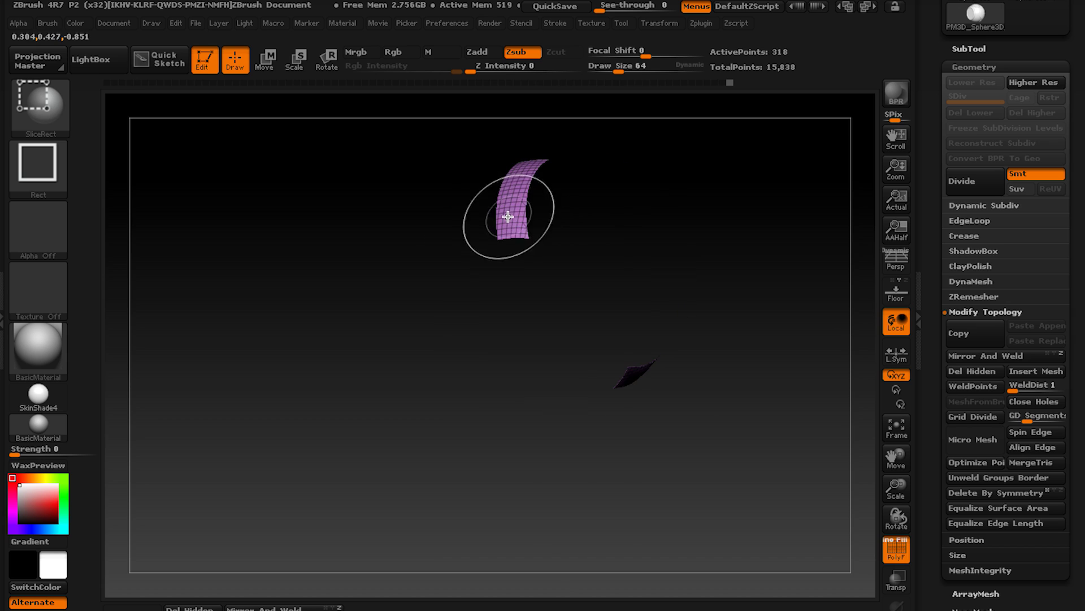
pyautogui.keyDown('ctrl'); pyautogui.keyDown('shift'); pyautogui.click(507, 218); pyautogui.keyUp('shift'); pyautogui.keyUp('ctrl')
pyautogui.keyDown('ctrl'); pyautogui.keyDown('alt'); pyautogui.keyDown('shift'); pyautogui.click(532, 328); pyautogui.keyUp('shift'); pyautogui.keyUp('alt'); pyautogui.keyUp('ctrl')
pyautogui.keyDown('ctrl'); pyautogui.keyDown('shift'); pyautogui.moveTo(368, 385); pyautogui.dragTo(396, 389); pyautogui.keyUp('shift'); pyautogui.keyUp('ctrl')
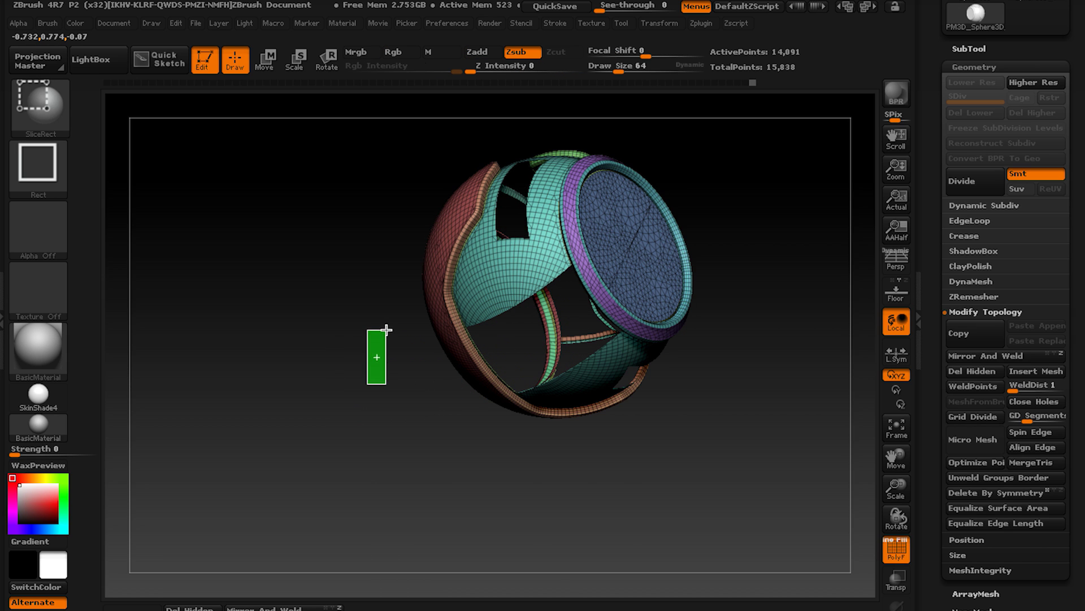
pyautogui.keyDown('ctrl'); pyautogui.keyDown('shift'); pyautogui.moveTo(386, 329); pyautogui.dragTo(387, 329); pyautogui.keyUp('shift'); pyautogui.keyUp('ctrl')
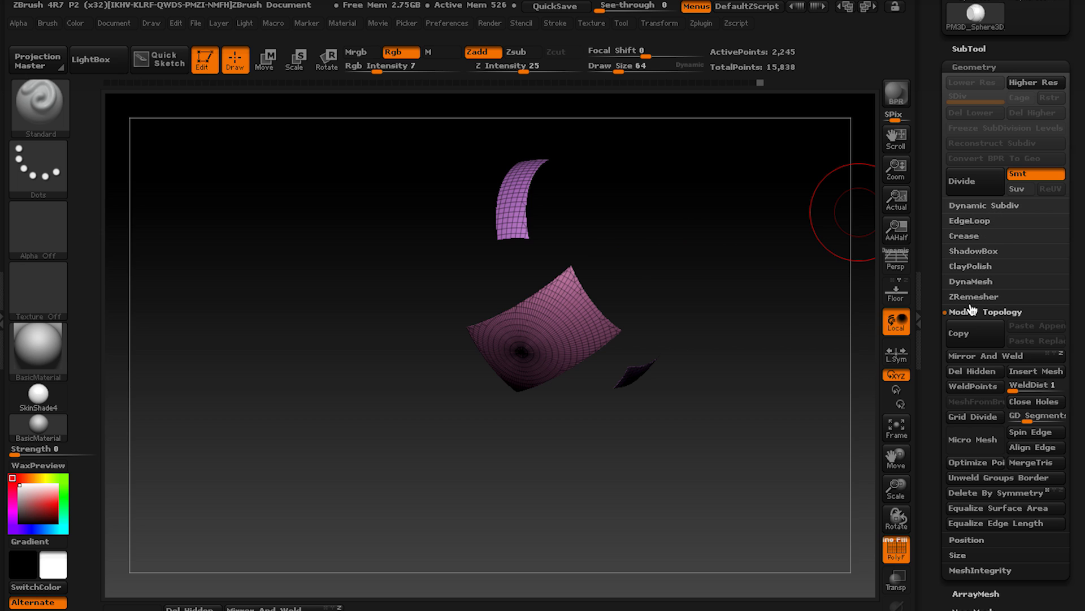
# Apply Panel Loops with a thickness of 0.07933 to the isolated rectangles.
pyautogui.click(971, 226)
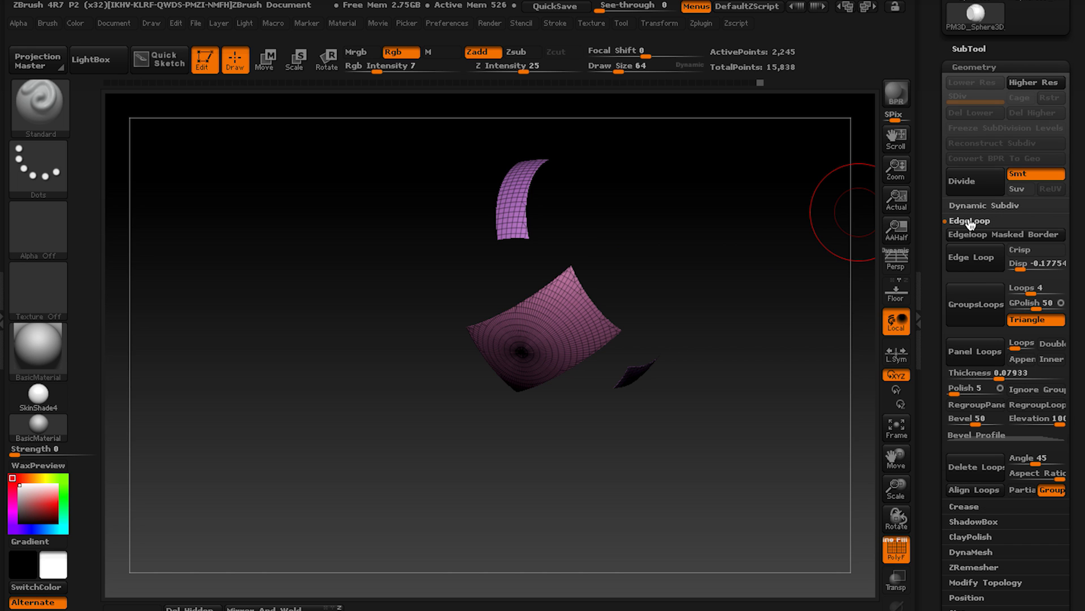
pyautogui.click(970, 352)
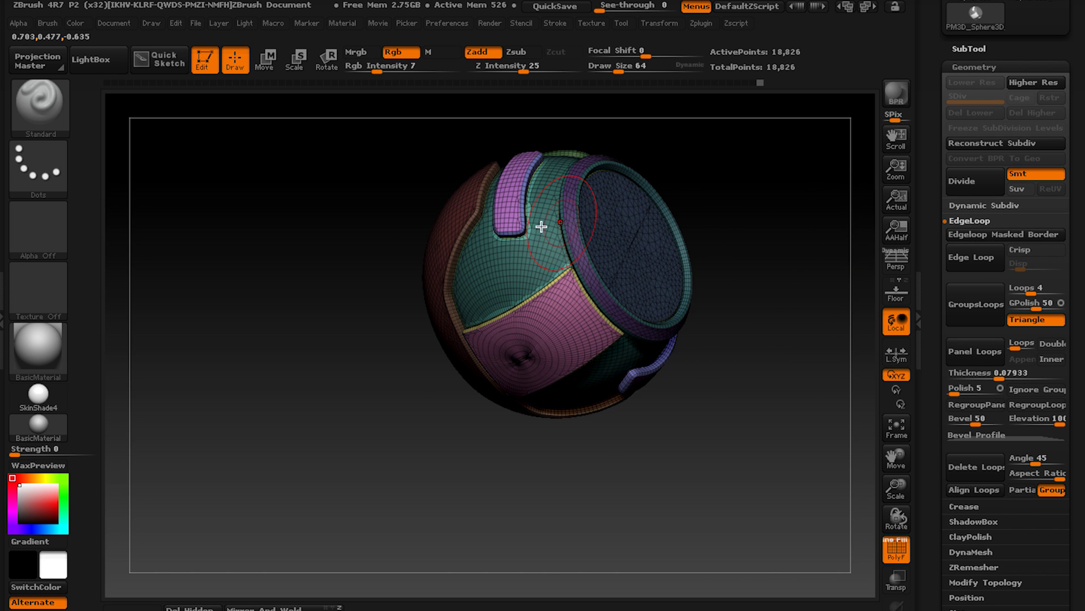
pyautogui.moveTo(698, 237)
pyautogui.mouseDown()
pyautogui.moveTo(721, 252)
pyautogui.moveTo(710, 218)
pyautogui.moveTo(734, 211)
pyautogui.moveTo(639, 238)
pyautogui.moveTo(567, 296)
pyautogui.moveTo(553, 286)
pyautogui.moveTo(553, 353)
pyautogui.moveTo(602, 378)
pyautogui.moveTo(657, 385)
pyautogui.moveTo(562, 368)
pyautogui.moveTo(550, 341)
pyautogui.mouseUp()
# Subdivide the mesh twice to check the rim of the recessed end, and delete the higher subdivision levels again from the lowest level.
pyautogui.press('ctrl')
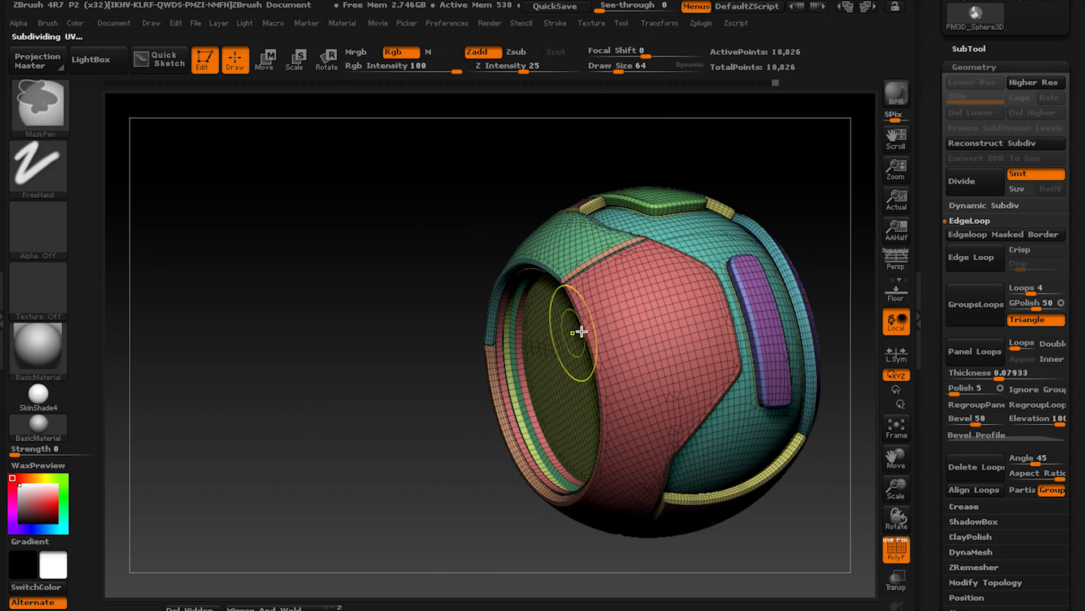
pyautogui.hotkey('ctrl', 'd')
pyautogui.hotkey('ctrl', 'd')
pyautogui.keyDown('alt'); pyautogui.moveTo(598, 234); pyautogui.dragTo(642, 297, button='right'); pyautogui.keyUp('alt')
pyautogui.rightClick(612, 292)
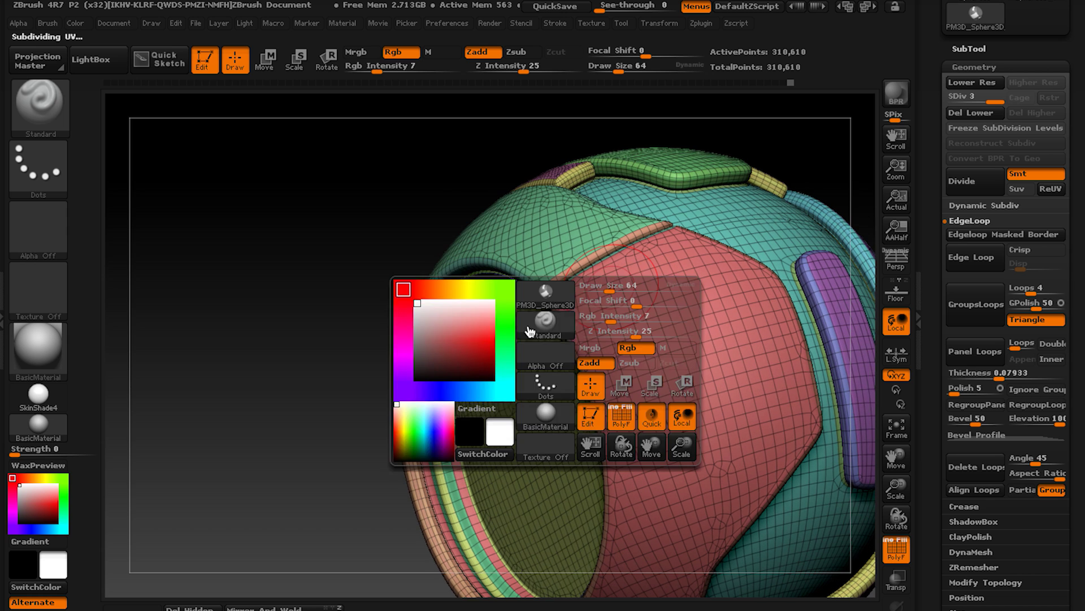
pyautogui.moveTo(419, 186); pyautogui.dragTo(557, 336)
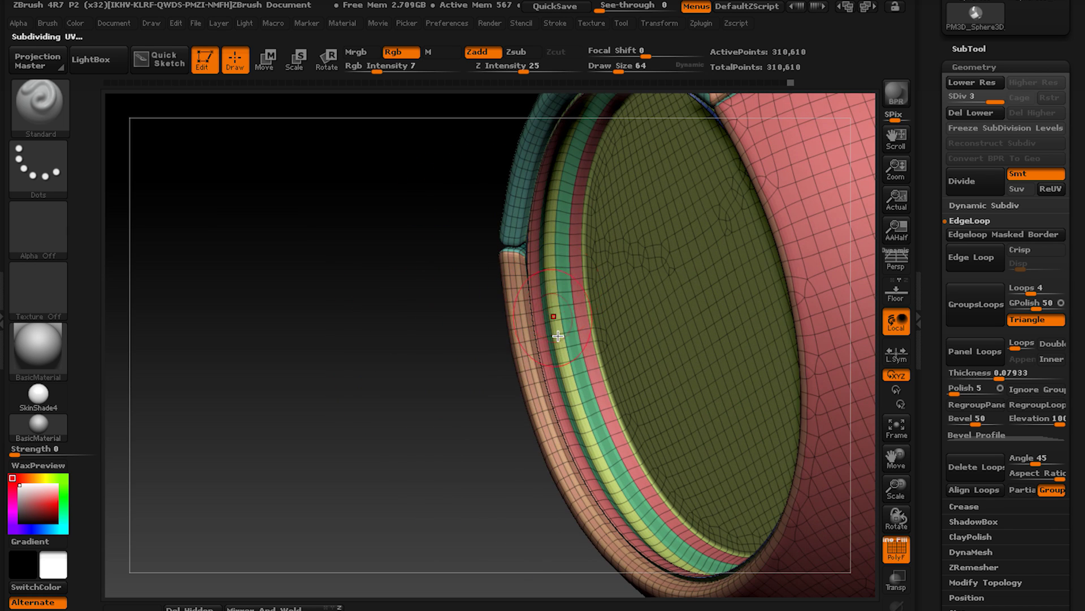
pyautogui.moveTo(554, 289); pyautogui.dragTo(750, 160)
pyautogui.moveTo(960, 97); pyautogui.dragTo(953, 96)
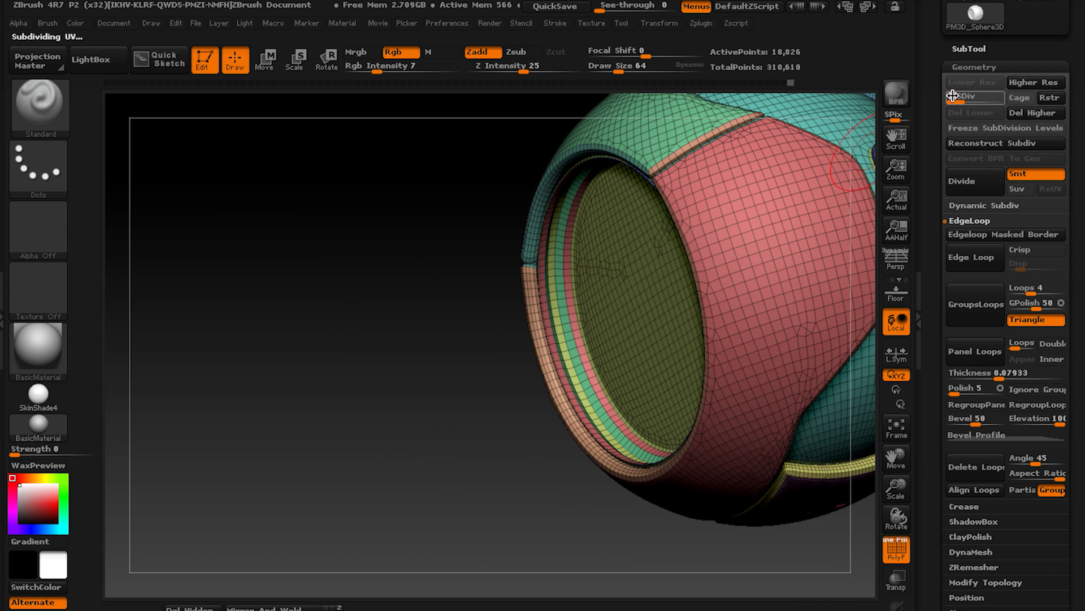
pyautogui.click(1024, 114)
# Crease the borders of all polygroups on the mesh.
pyautogui.click(969, 220)
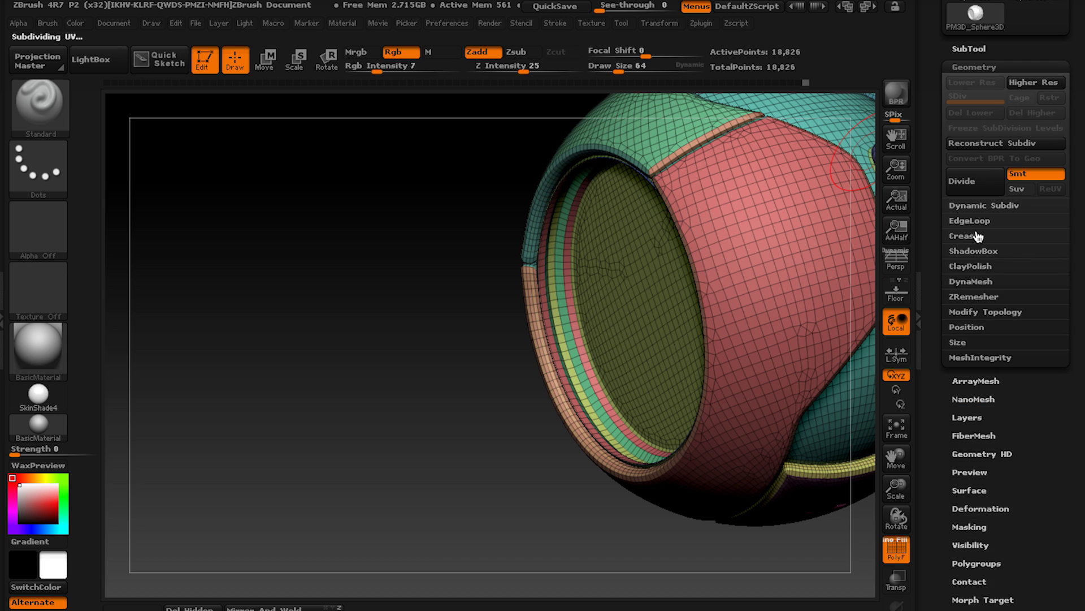
pyautogui.click(964, 236)
pyautogui.moveTo(878, 265); pyautogui.dragTo(498, 262)
pyautogui.keyDown('alt'); pyautogui.moveTo(664, 254); pyautogui.dragTo(561, 293); pyautogui.keyUp('alt')
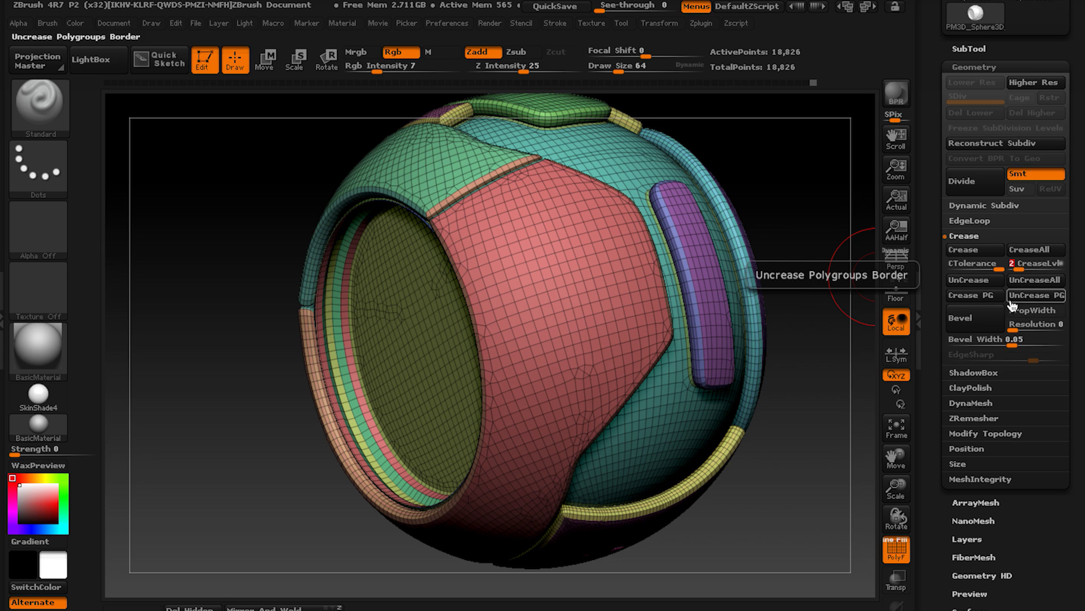
pyautogui.click(982, 299)
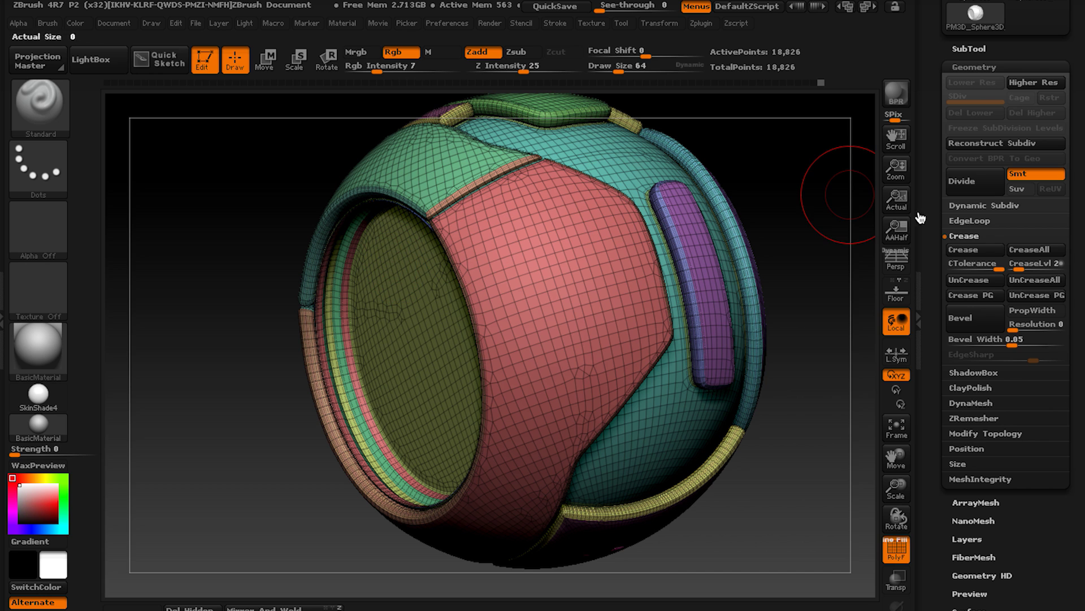
# Subdivide the creased mesh twice and inspect its panel edges and both round ends with the polyframe hidden.
pyautogui.hotkey('ctrl', 'd')
pyautogui.hotkey('ctrl', 'd')
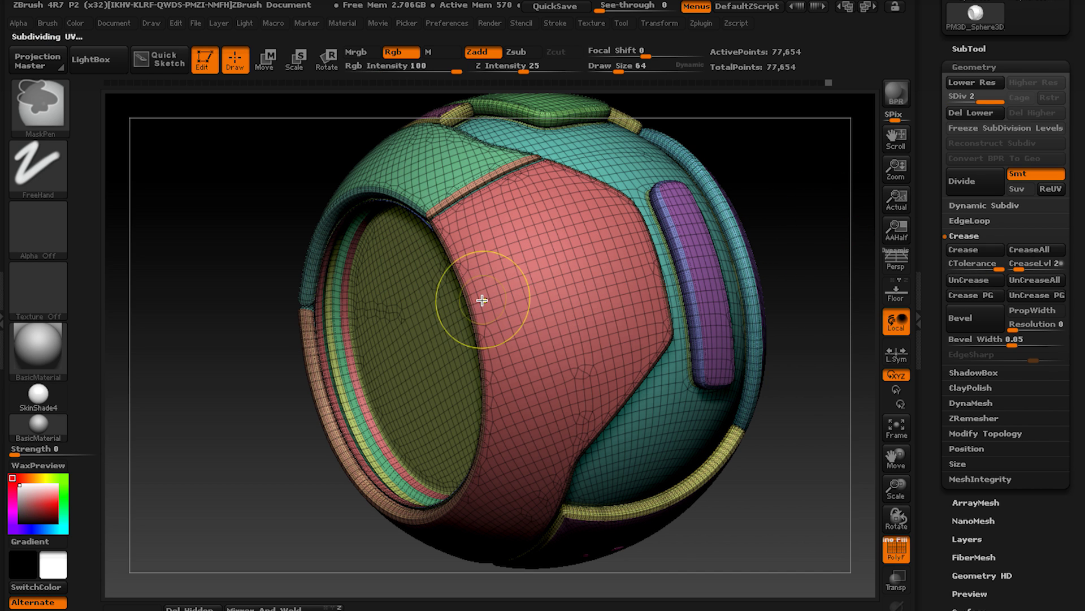
pyautogui.hotkey('shift', 'f')
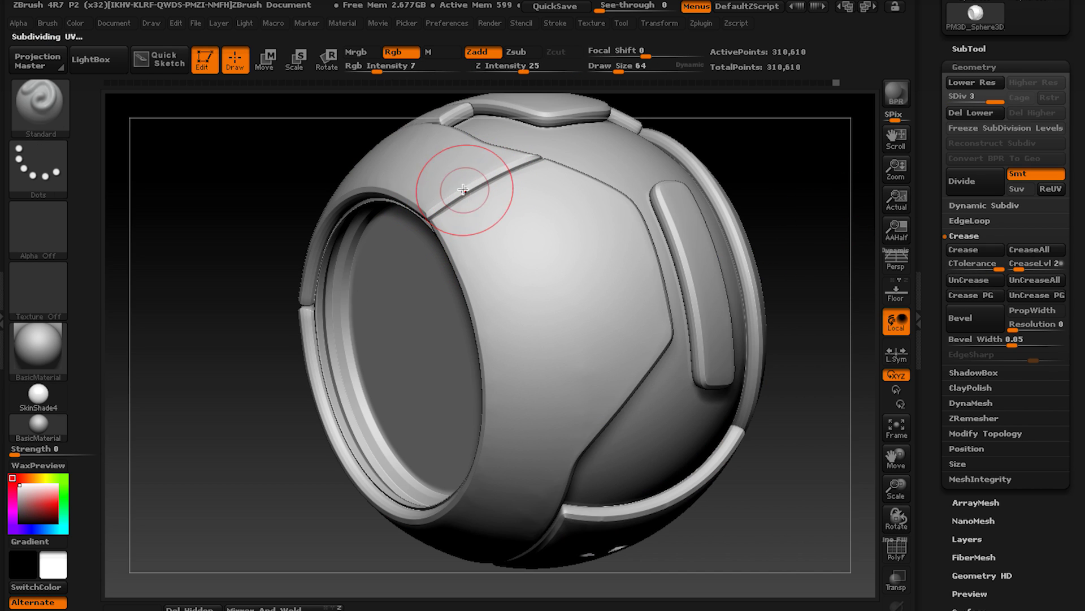
pyautogui.moveTo(434, 358)
pyautogui.mouseDown()
pyautogui.moveTo(394, 311)
pyautogui.moveTo(470, 280)
pyautogui.moveTo(514, 214)
pyautogui.moveTo(508, 286)
pyautogui.moveTo(479, 310)
pyautogui.moveTo(514, 253)
pyautogui.moveTo(497, 274)
pyautogui.moveTo(497, 195)
pyautogui.moveTo(463, 270)
pyautogui.moveTo(418, 261)
pyautogui.moveTo(497, 233)
pyautogui.moveTo(499, 314)
pyautogui.moveTo(524, 327)
pyautogui.mouseUp()
pyautogui.moveTo(489, 310)
pyautogui.mouseDown()
pyautogui.moveTo(545, 303)
pyautogui.moveTo(475, 311)
pyautogui.moveTo(396, 237)
pyautogui.moveTo(523, 258)
pyautogui.moveTo(509, 265)
pyautogui.moveTo(521, 289)
pyautogui.moveTo(526, 267)
pyautogui.mouseUp()
pyautogui.moveTo(623, 327)
pyautogui.mouseDown()
pyautogui.moveTo(625, 457)
pyautogui.moveTo(660, 208)
pyautogui.mouseUp()
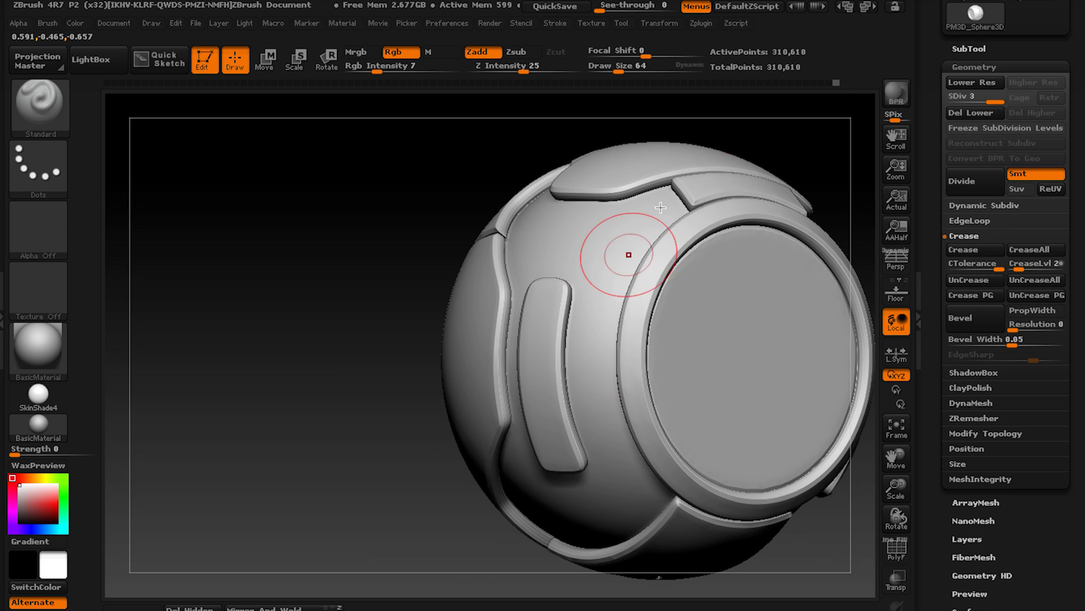
pyautogui.keyDown('alt'); pyautogui.moveTo(505, 328); pyautogui.dragTo(432, 327); pyautogui.keyUp('alt')
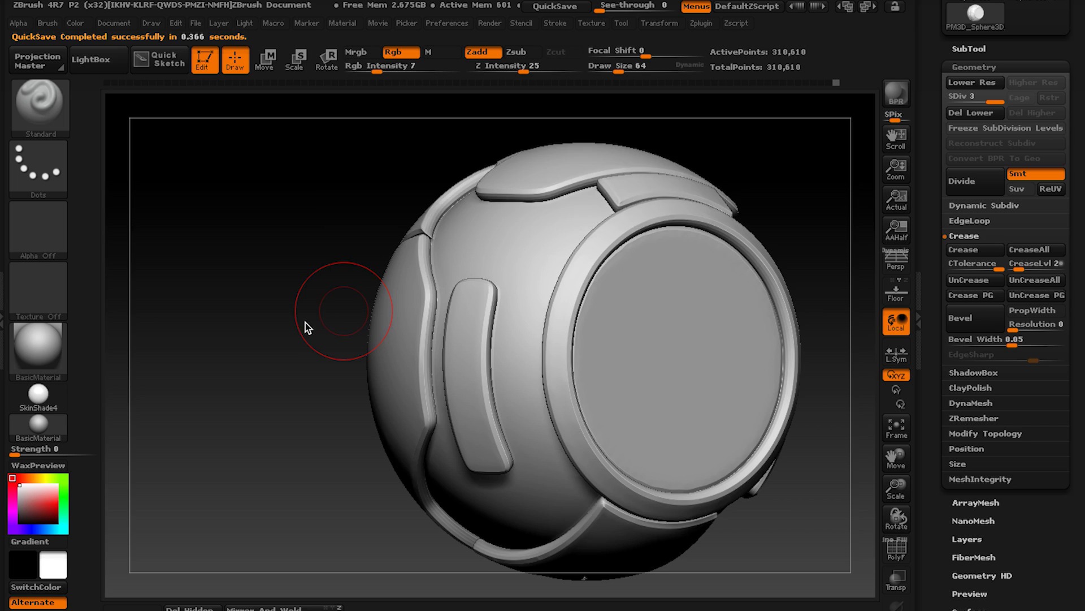
pyautogui.moveTo(387, 303); pyautogui.dragTo(315, 315)
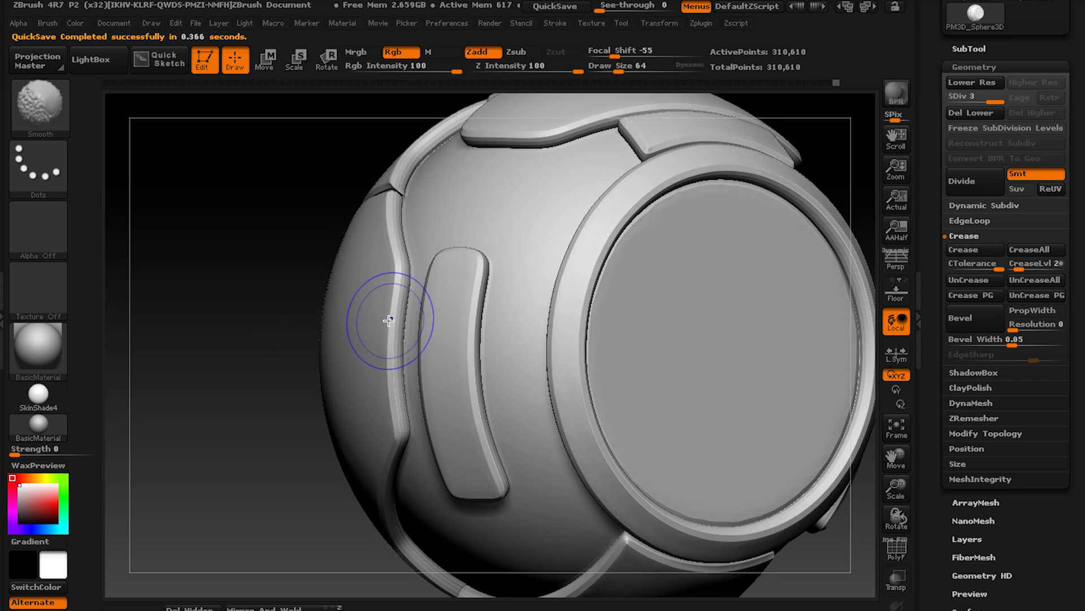
# Return the mesh to subdivision level 1 with the polyframe shown, and isolate the blue bevel strip around the upright purple panel.
pyautogui.hotkey('shift', 'f')
pyautogui.moveTo(392, 297); pyautogui.dragTo(412, 363)
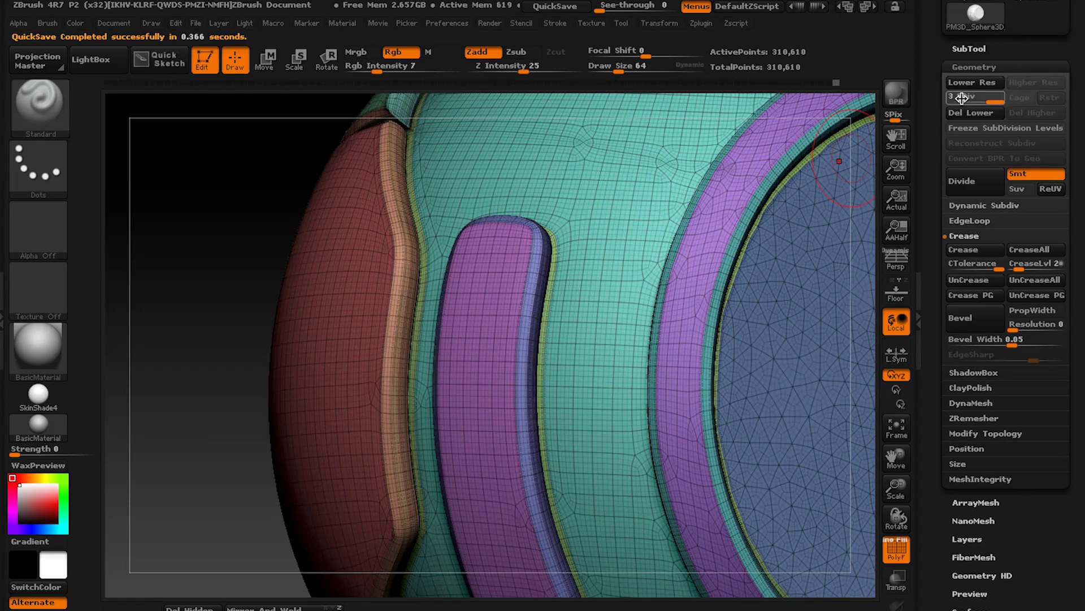
pyautogui.moveTo(961, 98); pyautogui.dragTo(950, 98)
pyautogui.moveTo(317, 249)
pyautogui.mouseDown()
pyautogui.moveTo(479, 256)
pyautogui.moveTo(448, 249)
pyautogui.moveTo(470, 334)
pyautogui.moveTo(443, 340)
pyautogui.moveTo(450, 363)
pyautogui.moveTo(449, 346)
pyautogui.mouseUp()
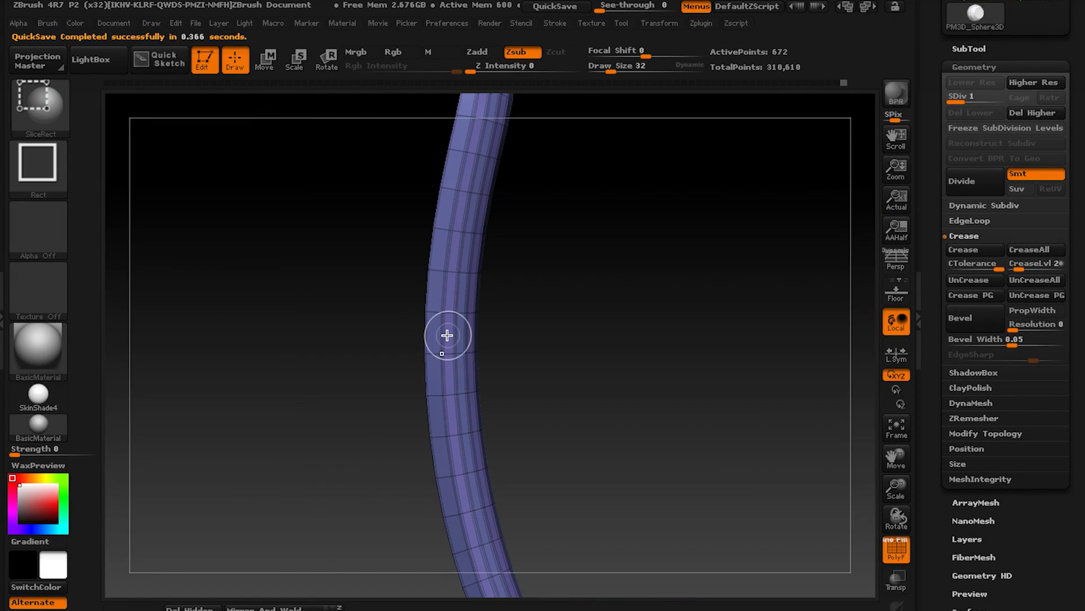
pyautogui.keyDown('ctrl'); pyautogui.keyDown('shift'); pyautogui.click(448, 337); pyautogui.keyUp('shift'); pyautogui.keyUp('ctrl')
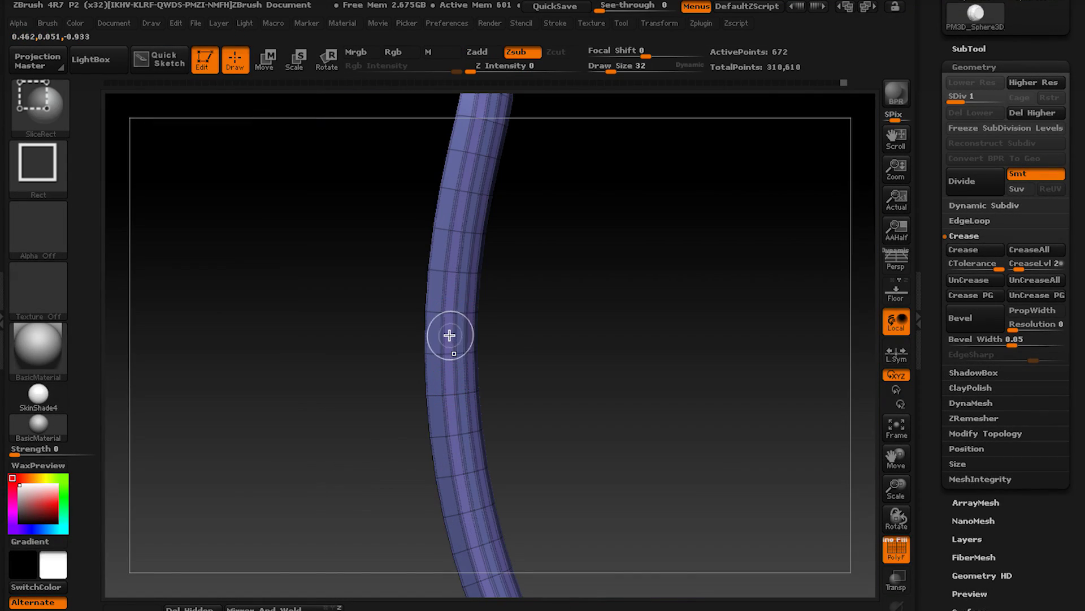
pyautogui.keyDown('ctrl'); pyautogui.keyDown('shift'); pyautogui.click(449, 335); pyautogui.keyUp('shift'); pyautogui.keyUp('ctrl')
pyautogui.keyDown('ctrl'); pyautogui.keyDown('shift'); pyautogui.click(450, 336); pyautogui.keyUp('shift'); pyautogui.keyUp('ctrl')
pyautogui.press('f')
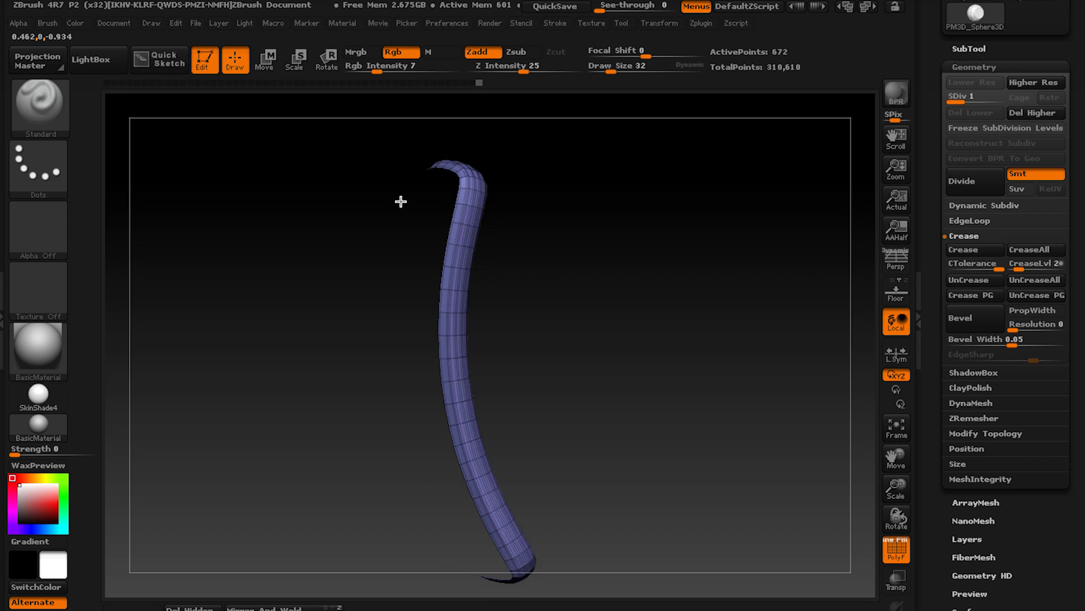
# Reduce the visible part of the blue bevel to the narrow lengthwise strips along its middle.
pyautogui.keyDown('ctrl'); pyautogui.moveTo(419, 232); pyautogui.dragTo(366, 192, button='right'); pyautogui.keyUp('ctrl')
pyautogui.moveTo(427, 262)
pyautogui.mouseDown(button='right')
pyautogui.moveTo(448, 303)
pyautogui.moveTo(450, 345)
pyautogui.moveTo(482, 311)
pyautogui.mouseUp(button='right')
pyautogui.rightClick(431, 259)
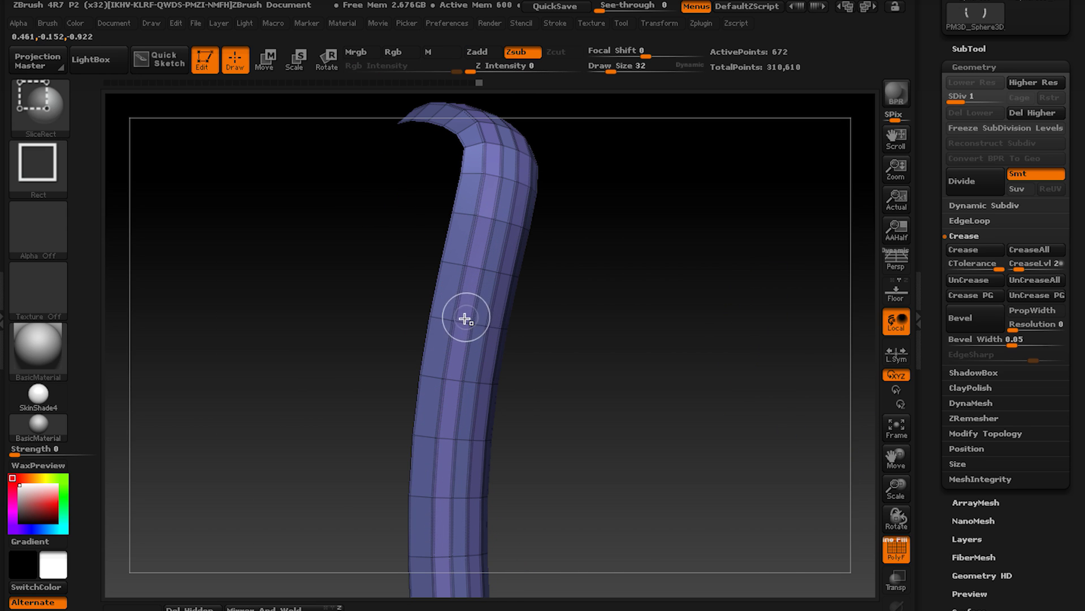
pyautogui.keyDown('ctrl'); pyautogui.keyDown('shift'); pyautogui.click(465, 319); pyautogui.keyUp('shift'); pyautogui.keyUp('ctrl')
pyautogui.keyDown('ctrl'); pyautogui.keyDown('shift'); pyautogui.click(450, 313); pyautogui.keyUp('shift'); pyautogui.keyUp('ctrl')
pyautogui.keyDown('ctrl'); pyautogui.keyDown('shift'); pyautogui.click(468, 322); pyautogui.keyUp('shift'); pyautogui.keyUp('ctrl')
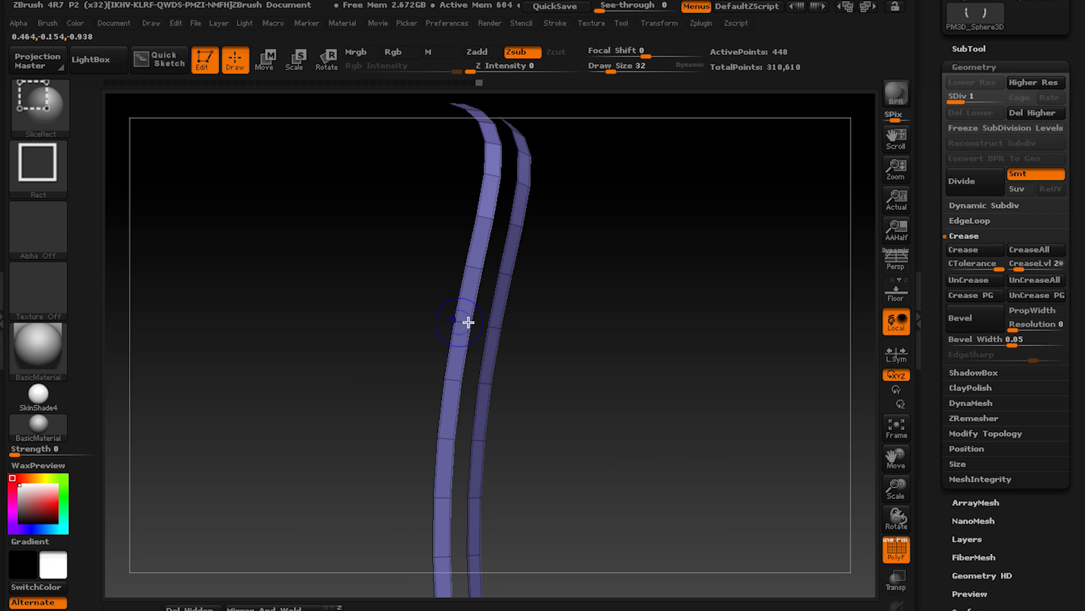
pyautogui.moveTo(461, 322)
pyautogui.mouseDown(button='right')
pyautogui.moveTo(441, 295)
pyautogui.moveTo(528, 293)
pyautogui.moveTo(471, 304)
pyautogui.moveTo(521, 226)
pyautogui.mouseUp(button='right')
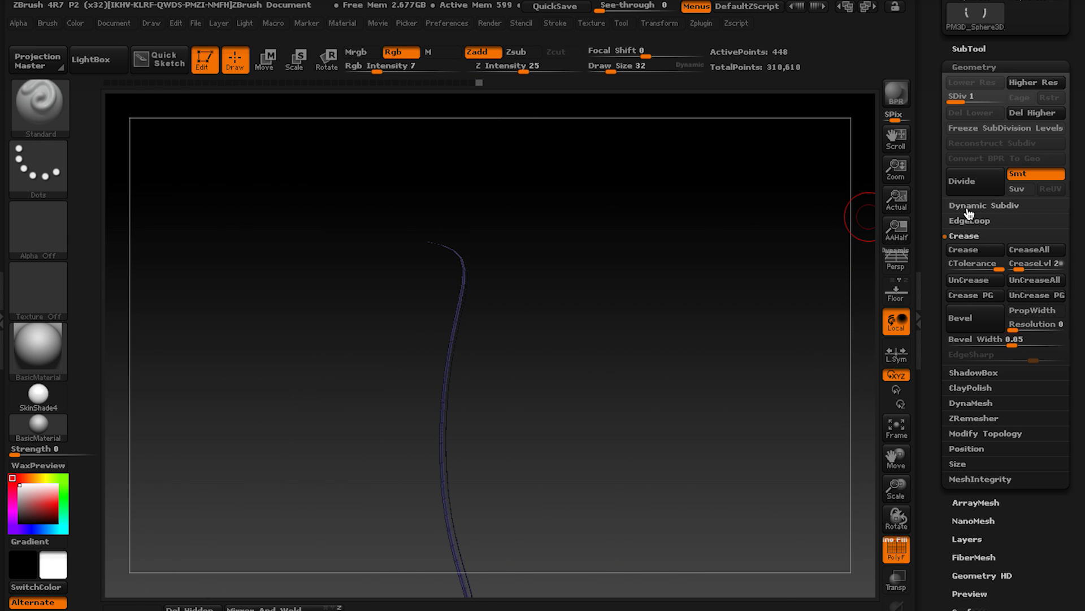
# Apply Edge Loop with a displacement of 0 to the narrow strips, and isolate their orange inner polygroup.
pyautogui.click(969, 220)
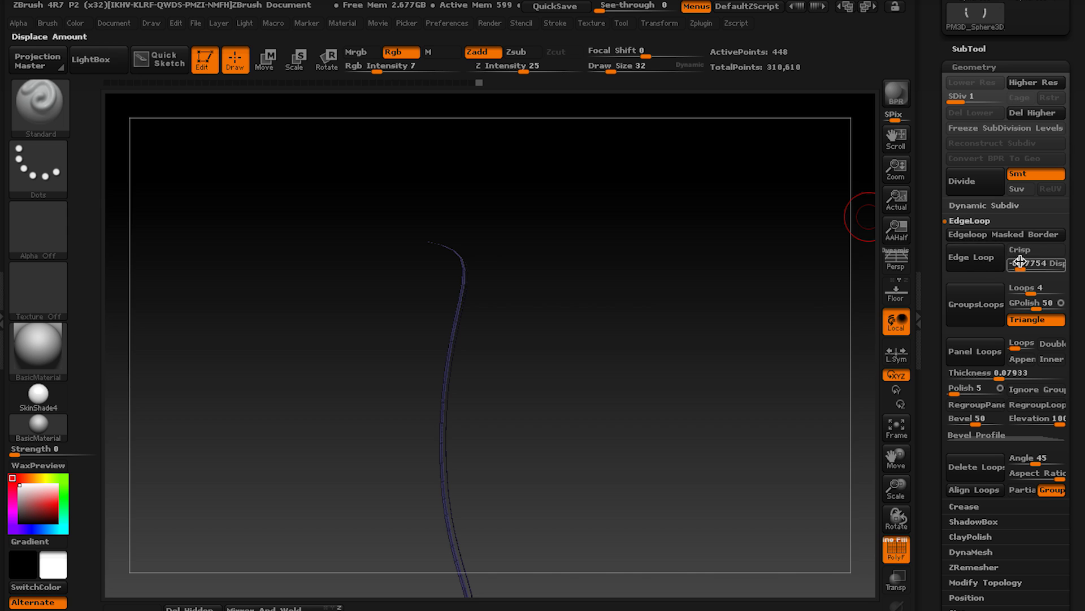
pyautogui.click(1039, 267)
pyautogui.click(971, 258)
pyautogui.moveTo(460, 250)
pyautogui.mouseDown()
pyautogui.moveTo(437, 336)
pyautogui.moveTo(385, 307)
pyautogui.moveTo(424, 416)
pyautogui.mouseUp()
pyautogui.hotkey('ctrl', 'shift')
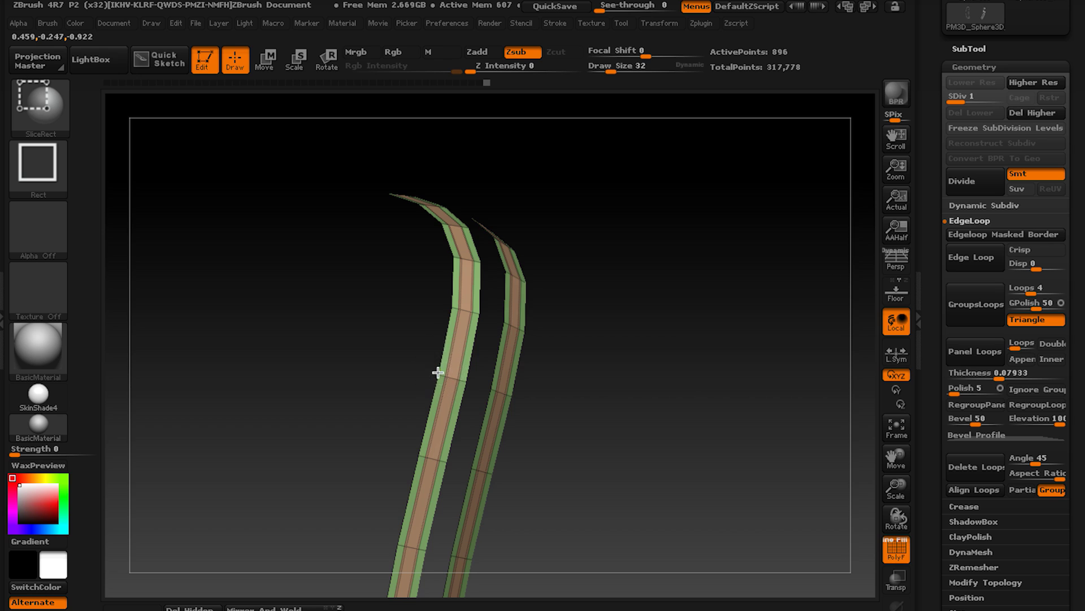
pyautogui.keyDown('ctrl'); pyautogui.keyDown('shift'); pyautogui.click(438, 372); pyautogui.keyUp('shift'); pyautogui.keyUp('ctrl')
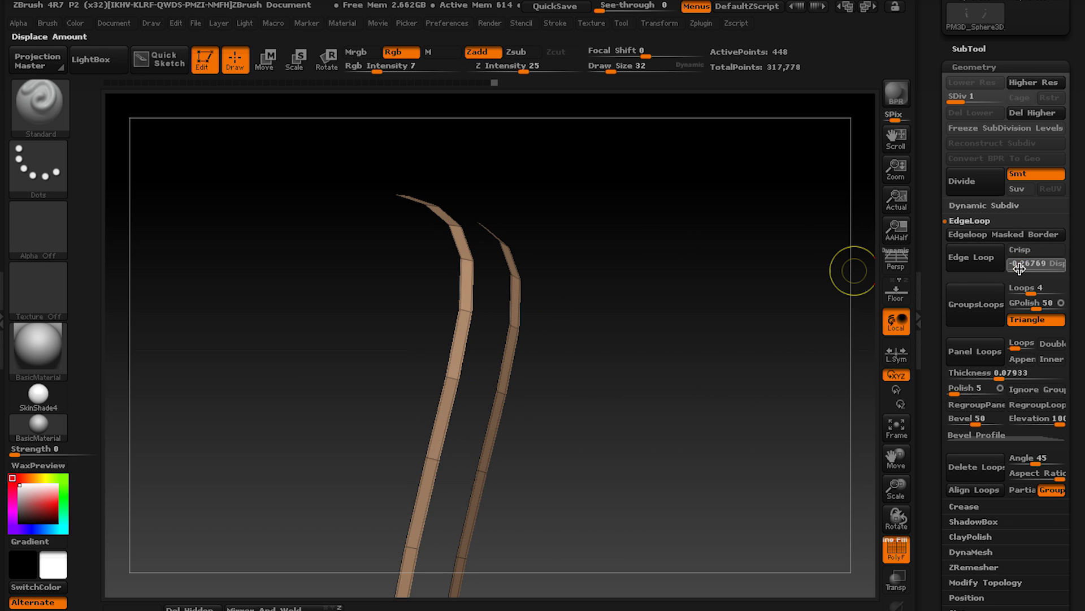
# Try Edge Loop with a displacement of -0.14215 on the orange strips, check it on the whole mesh, and undo it.
pyautogui.click(946, 260)
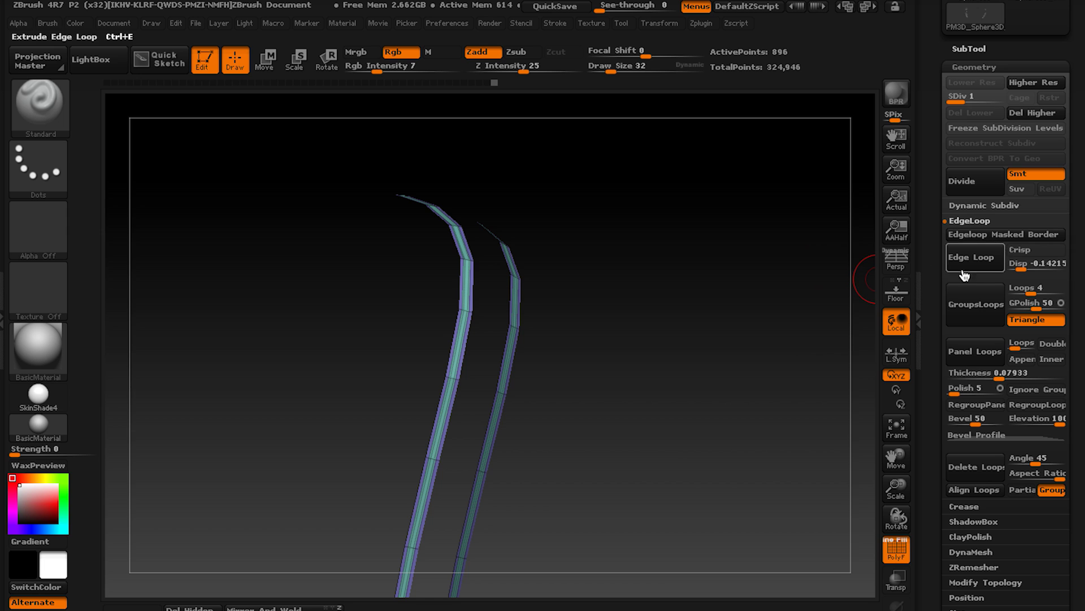
pyautogui.keyDown('ctrl'); pyautogui.keyDown('shift'); pyautogui.click(698, 276); pyautogui.keyUp('shift'); pyautogui.keyUp('ctrl')
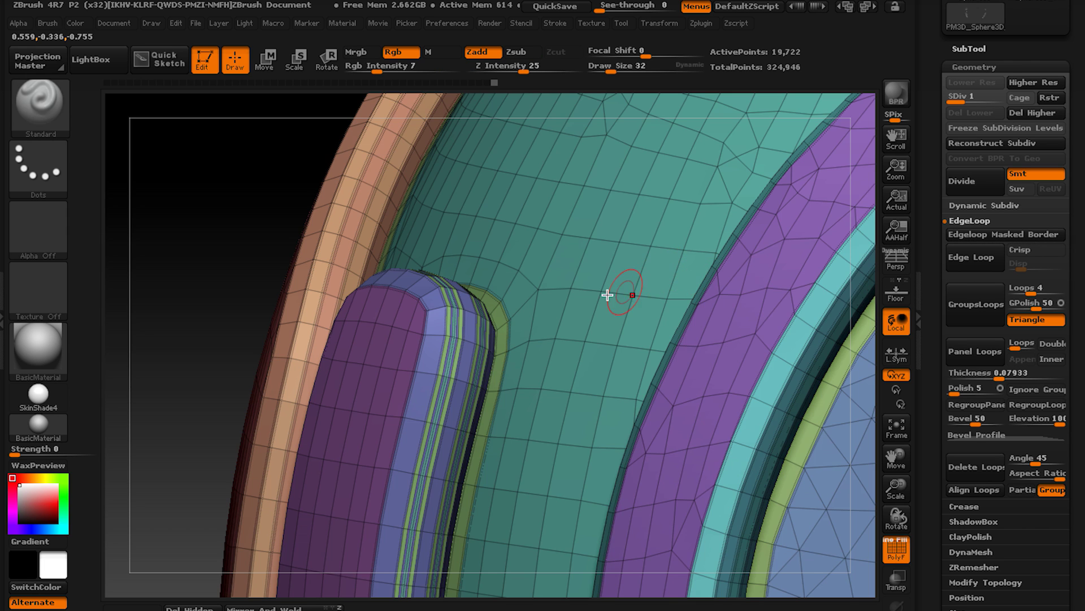
pyautogui.hotkey('ctrl', 'z')
pyautogui.hotkey('ctrl', 'z')
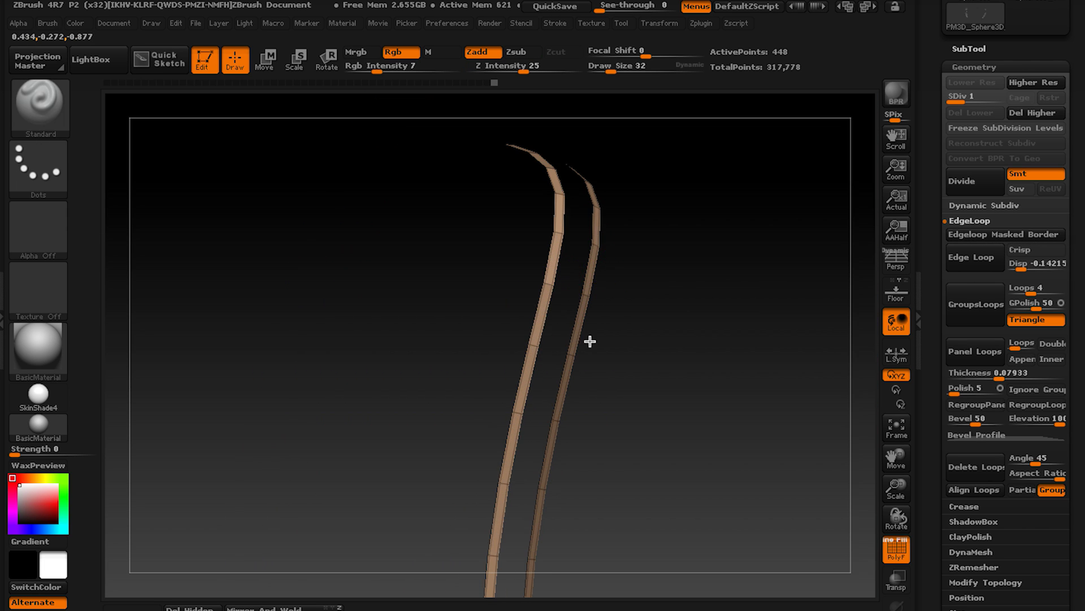
# Try displacement amounts of 0.11234 and -0.32387 for an Edge Loop on the orange strips, and undo the loop.
pyautogui.click(1056, 260)
pyautogui.write('0.11234 Disp')
pyautogui.press('Return')
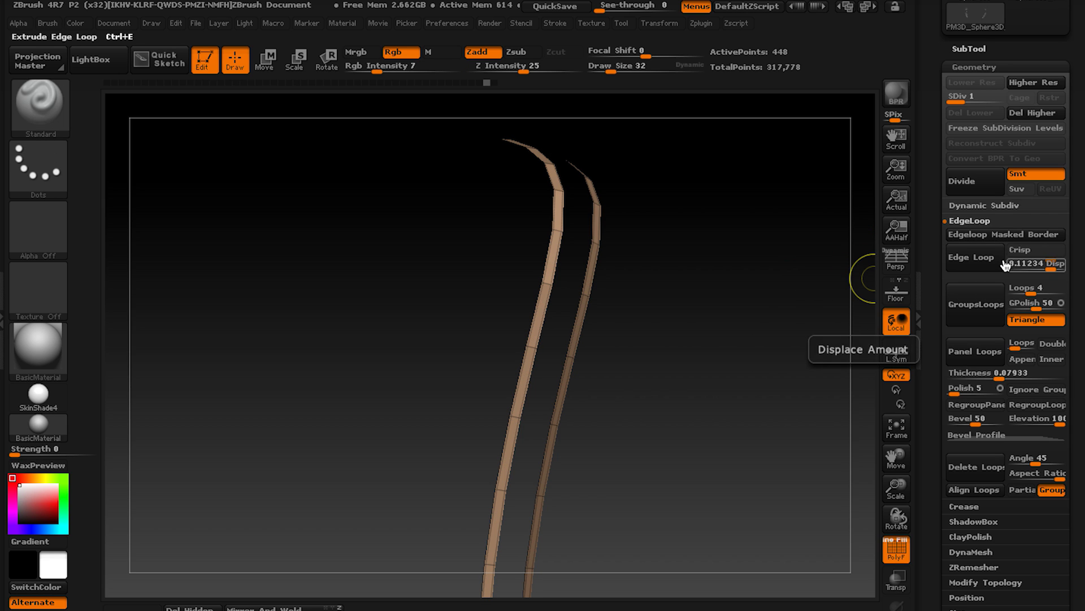
pyautogui.moveTo(767, 258); pyautogui.dragTo(747, 242)
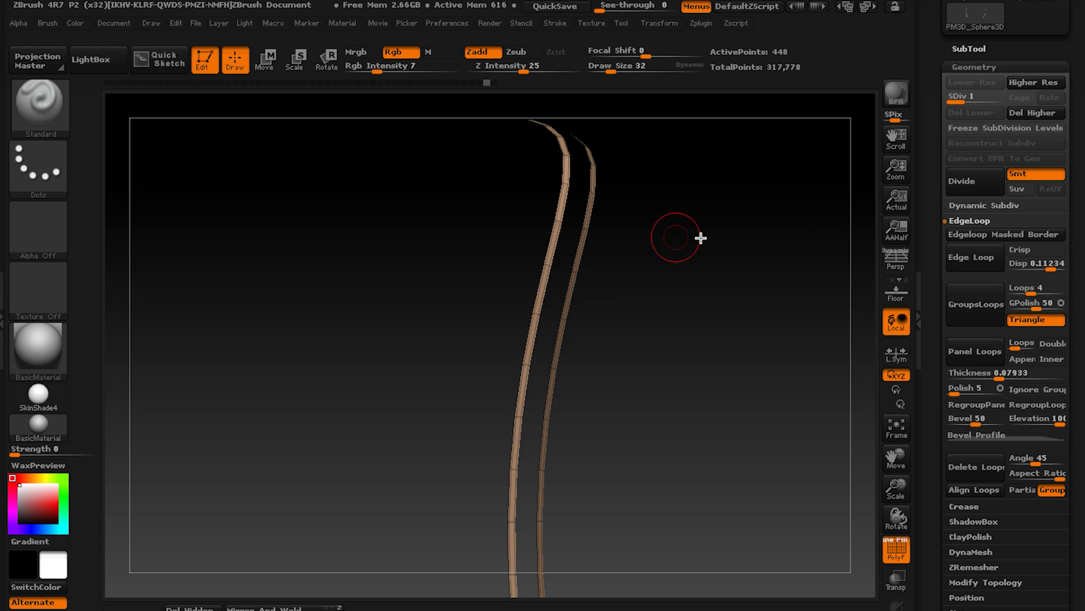
pyautogui.moveTo(1037, 264); pyautogui.dragTo(1017, 264)
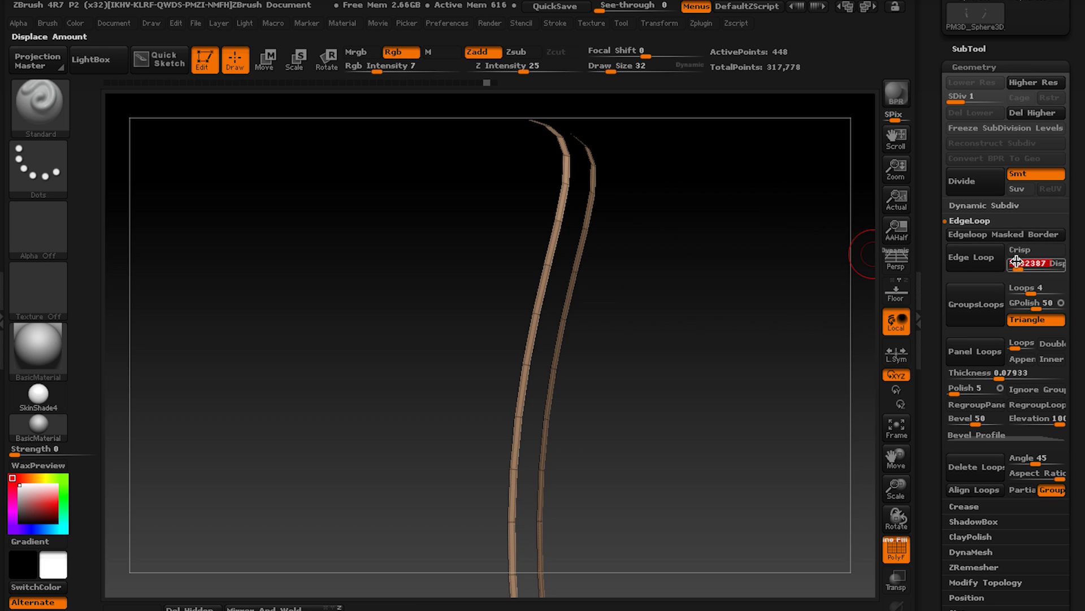
pyautogui.click(982, 257)
pyautogui.hotkey('ctrl', 'z')
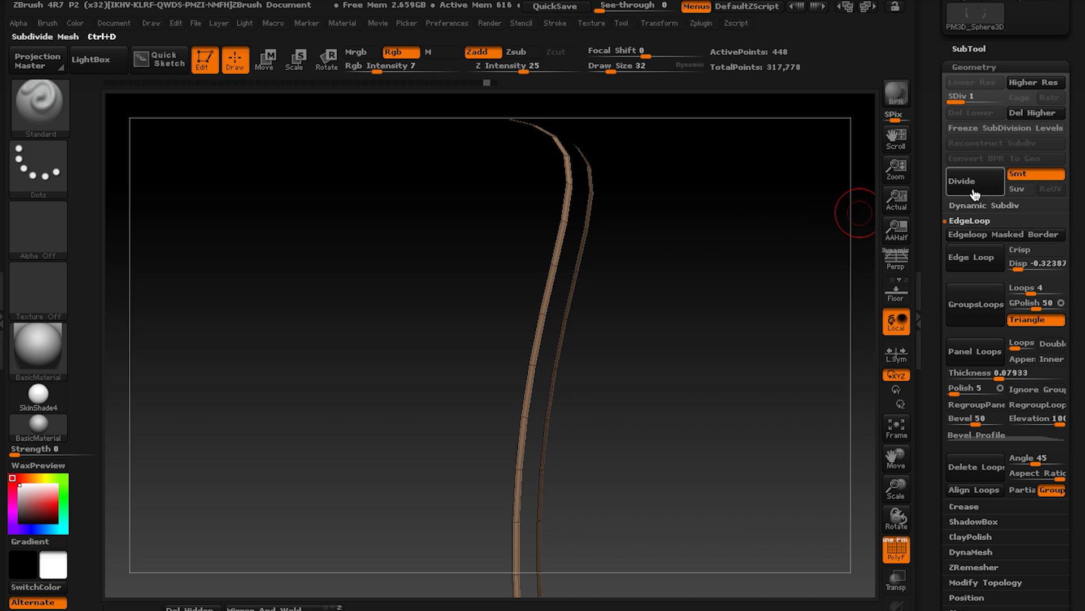
# Apply an Inflate deformation of -26 to the isolated orange strips and check the result on the whole mesh without wireframe.
pyautogui.click(970, 68)
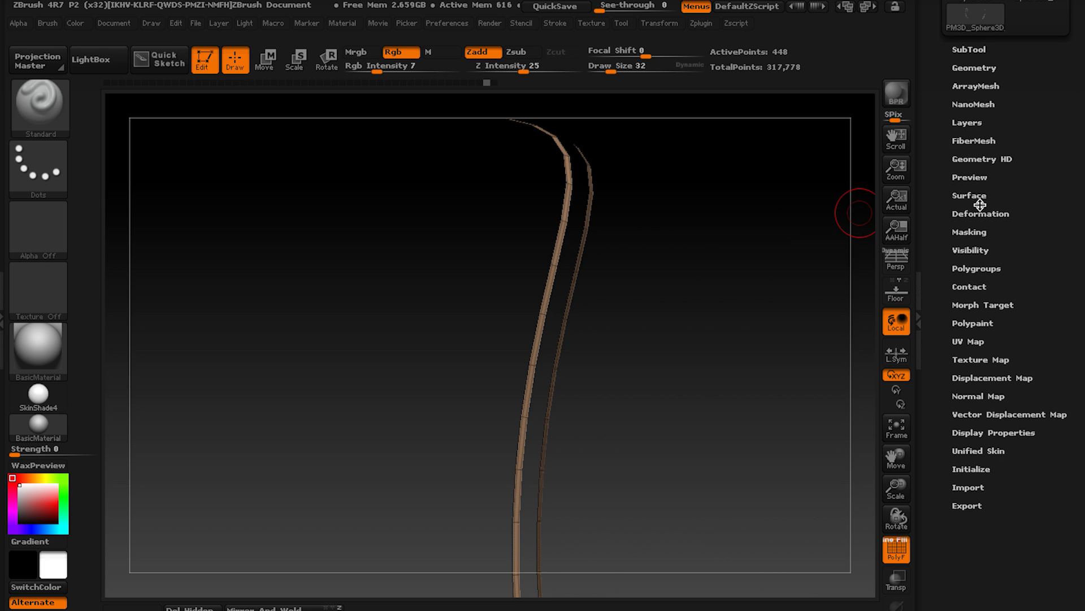
pyautogui.click(980, 213)
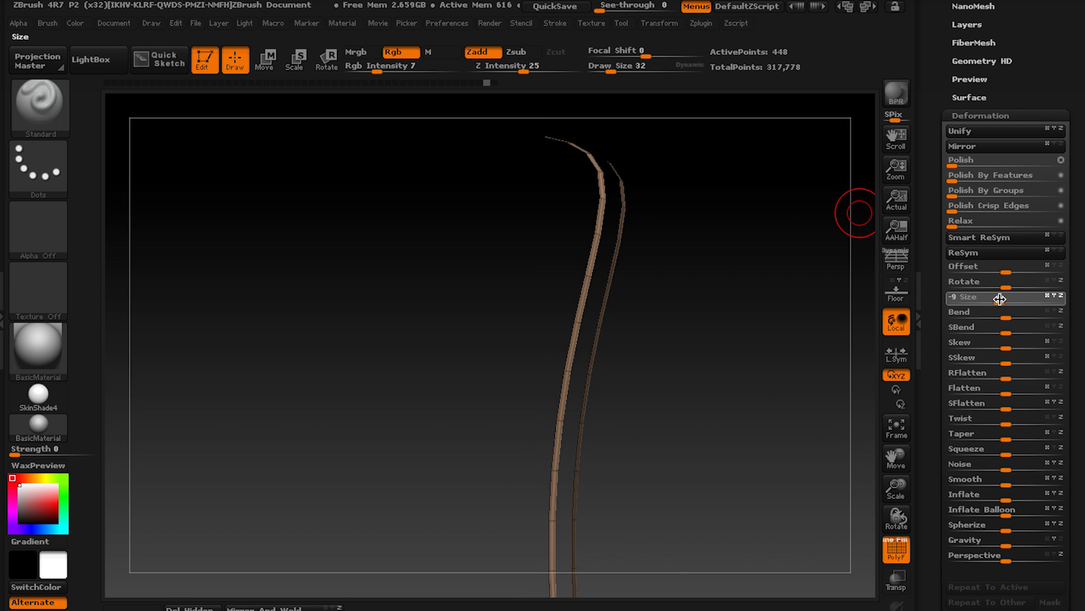
pyautogui.press('ctrl')
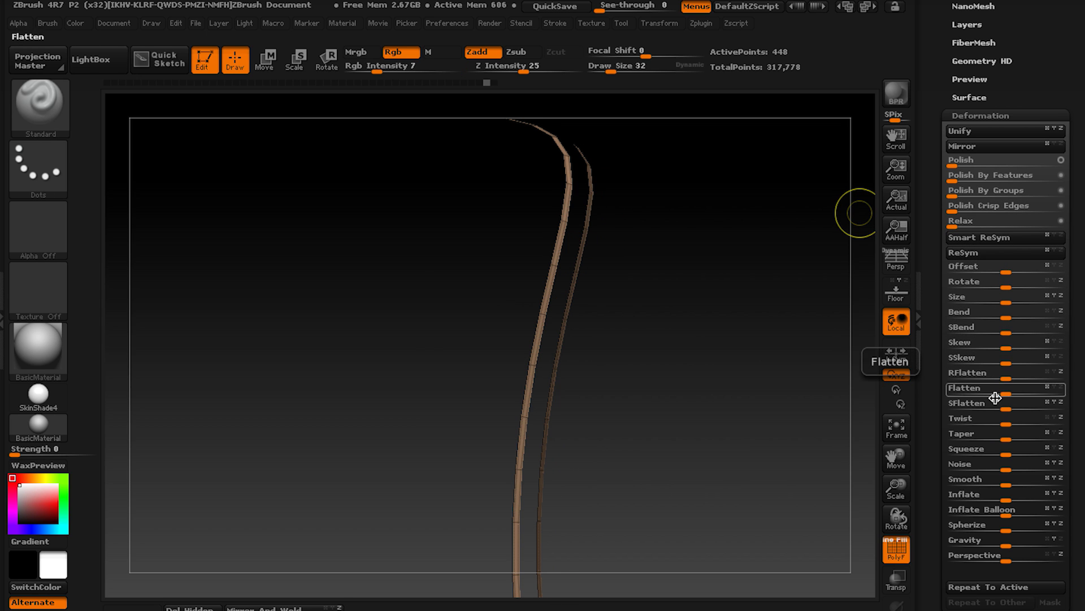
pyautogui.moveTo(995, 495); pyautogui.dragTo(990, 494)
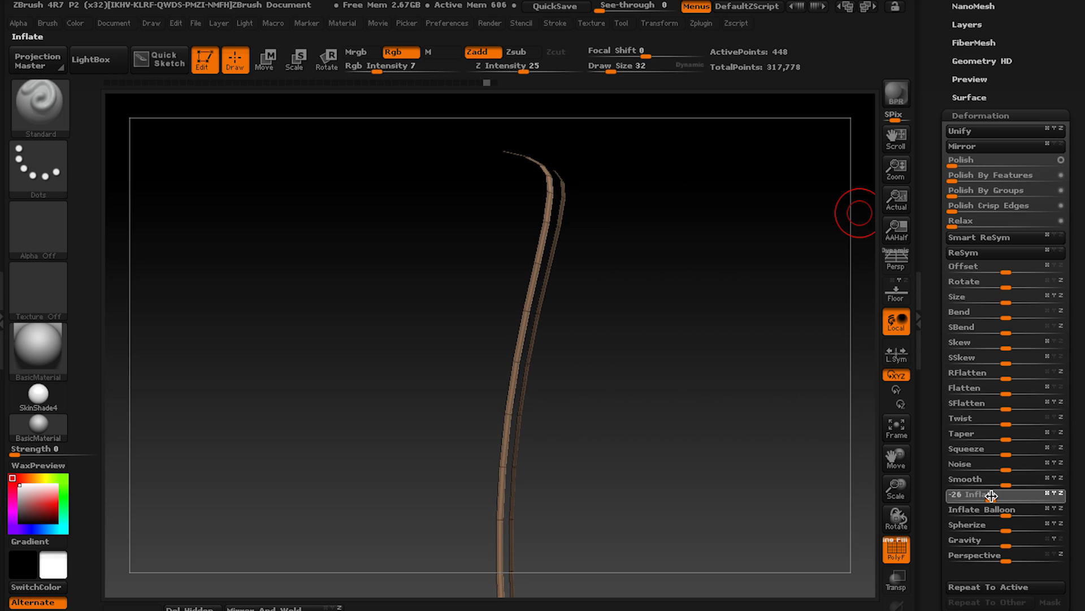
pyautogui.hotkey('ctrl', 'shift')
pyautogui.keyDown('ctrl'); pyautogui.keyDown('shift'); pyautogui.click(805, 392); pyautogui.keyUp('shift'); pyautogui.keyUp('ctrl')
pyautogui.moveTo(758, 344)
pyautogui.mouseDown(button='right')
pyautogui.moveTo(647, 272)
pyautogui.moveTo(523, 287)
pyautogui.mouseUp(button='right')
pyautogui.hotkey('shift', 'f')
pyautogui.moveTo(436, 334)
pyautogui.mouseDown(button='right')
pyautogui.moveTo(523, 279)
pyautogui.moveTo(592, 308)
pyautogui.moveTo(626, 254)
pyautogui.moveTo(593, 260)
pyautogui.moveTo(605, 226)
pyautogui.moveTo(551, 302)
pyautogui.mouseUp(button='right')
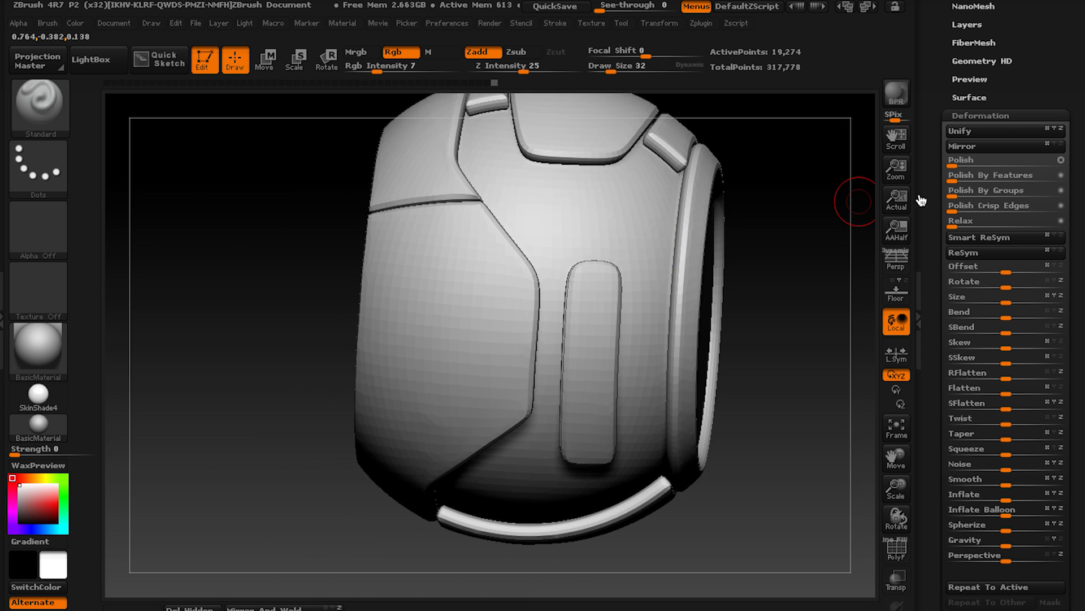
# Examine the panels at the highest subdivision level, then return to level 1 with the polygroup wireframe shown.
pyautogui.moveTo(939, 115); pyautogui.dragTo(928, 194)
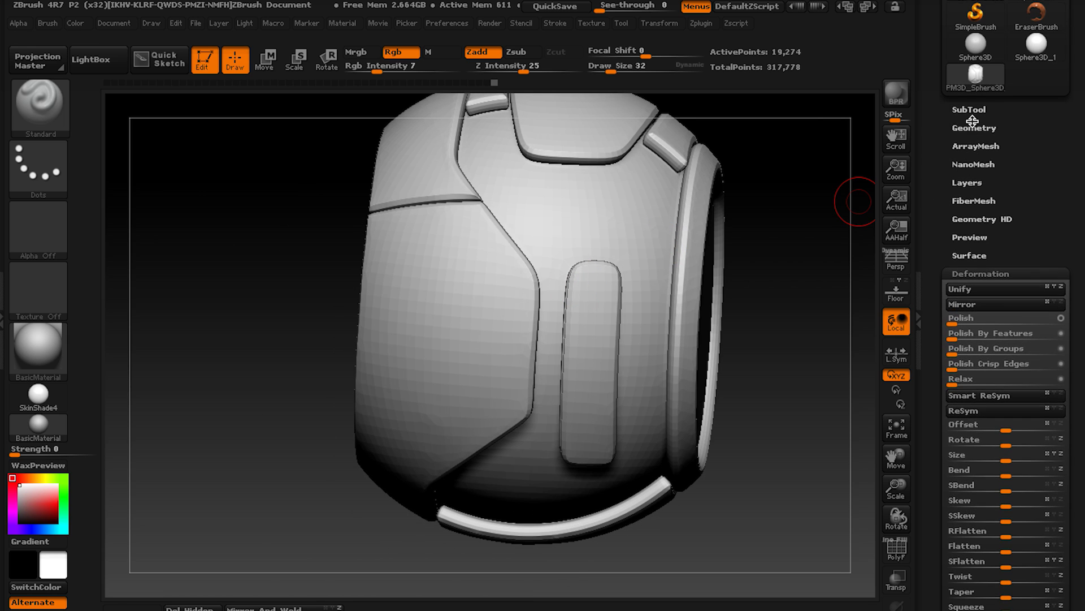
pyautogui.click(972, 126)
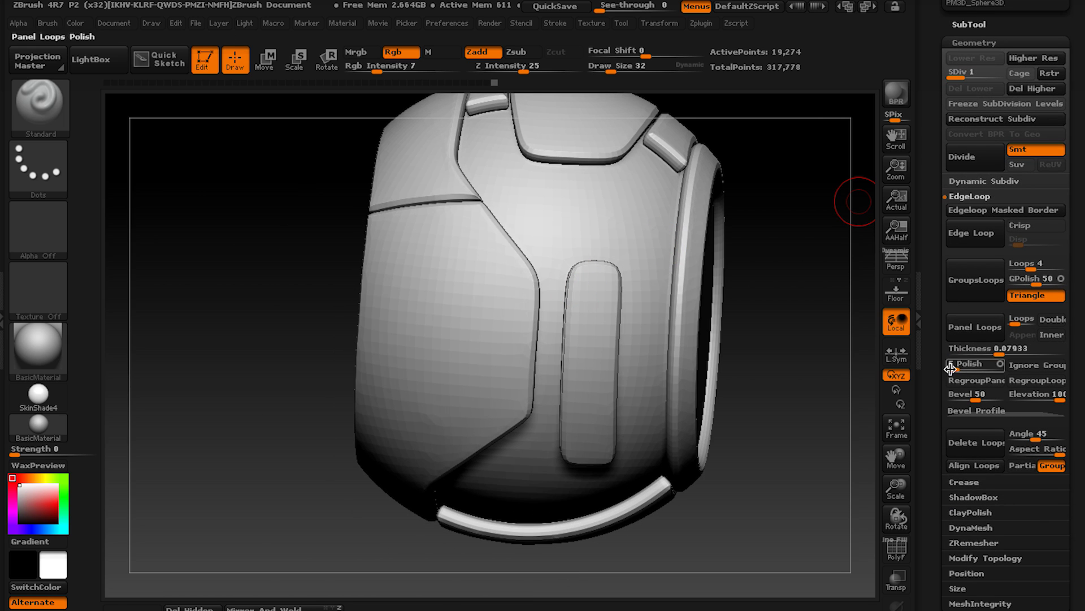
pyautogui.click(985, 485)
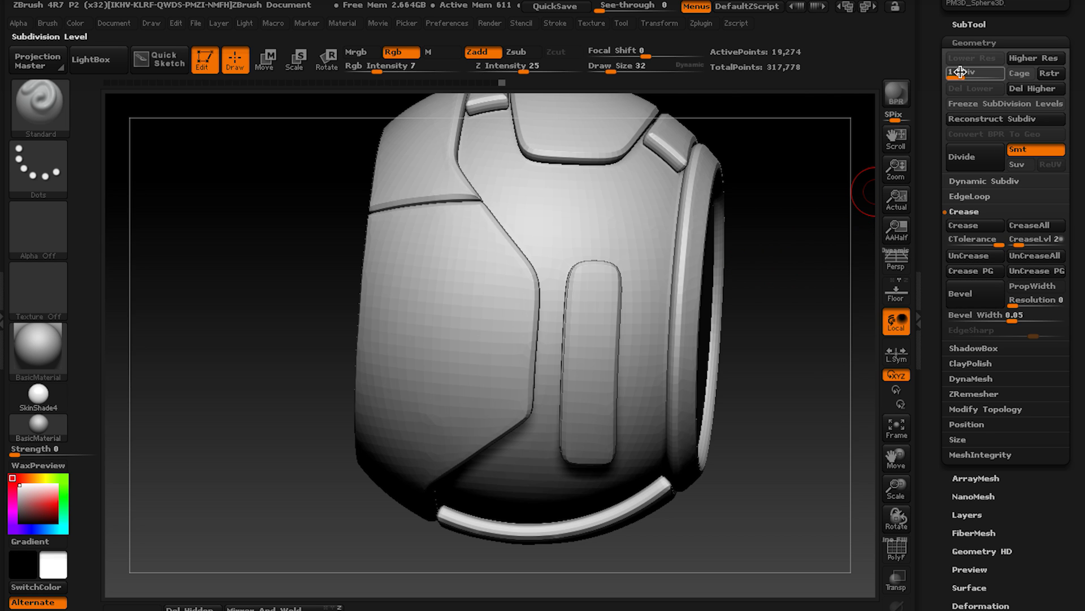
pyautogui.moveTo(677, 322)
pyautogui.mouseDown(button='right')
pyautogui.moveTo(603, 286)
pyautogui.moveTo(609, 323)
pyautogui.moveTo(574, 352)
pyautogui.moveTo(667, 237)
pyautogui.moveTo(693, 310)
pyautogui.moveTo(604, 294)
pyautogui.moveTo(703, 296)
pyautogui.moveTo(660, 318)
pyautogui.mouseUp(button='right')
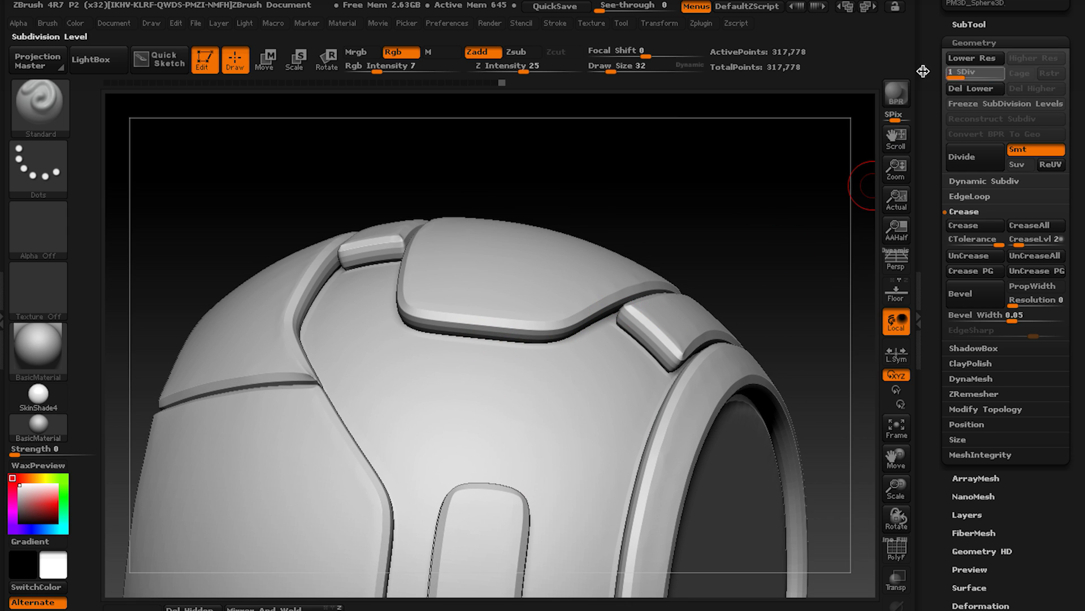
pyautogui.moveTo(923, 71); pyautogui.dragTo(922, 72)
pyautogui.keyDown('alt'); pyautogui.moveTo(675, 300); pyautogui.dragTo(659, 430, button='right'); pyautogui.keyUp('alt')
pyautogui.hotkey('shift', 'f')
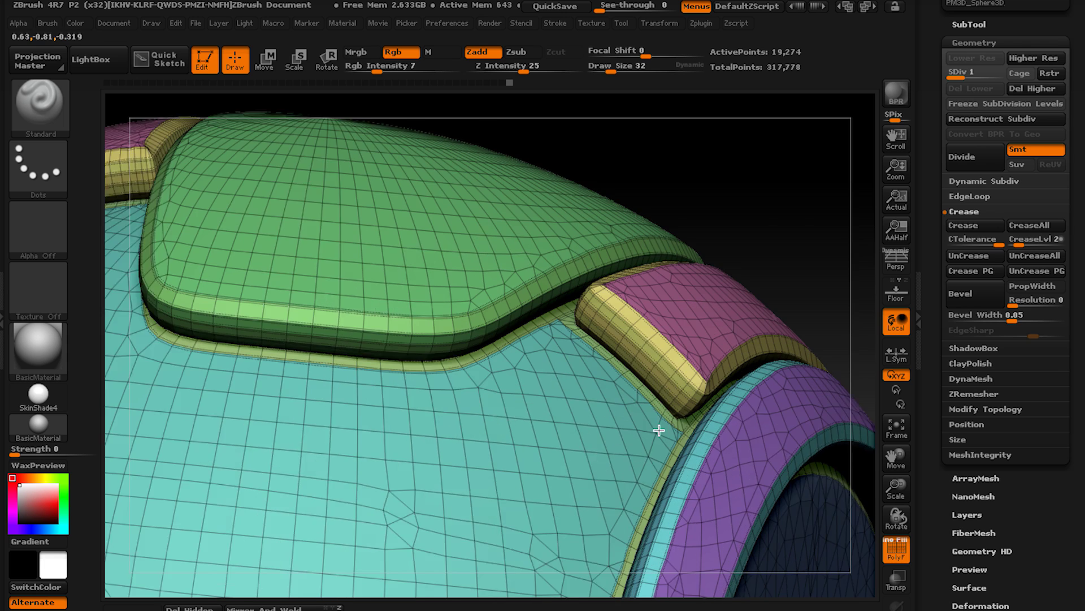
# Isolate the yellow bevel of the small corner panels and reduce it to narrow lengthwise strips.
pyautogui.keyDown('ctrl'); pyautogui.keyDown('shift'); pyautogui.click(645, 355); pyautogui.keyUp('shift'); pyautogui.keyUp('ctrl')
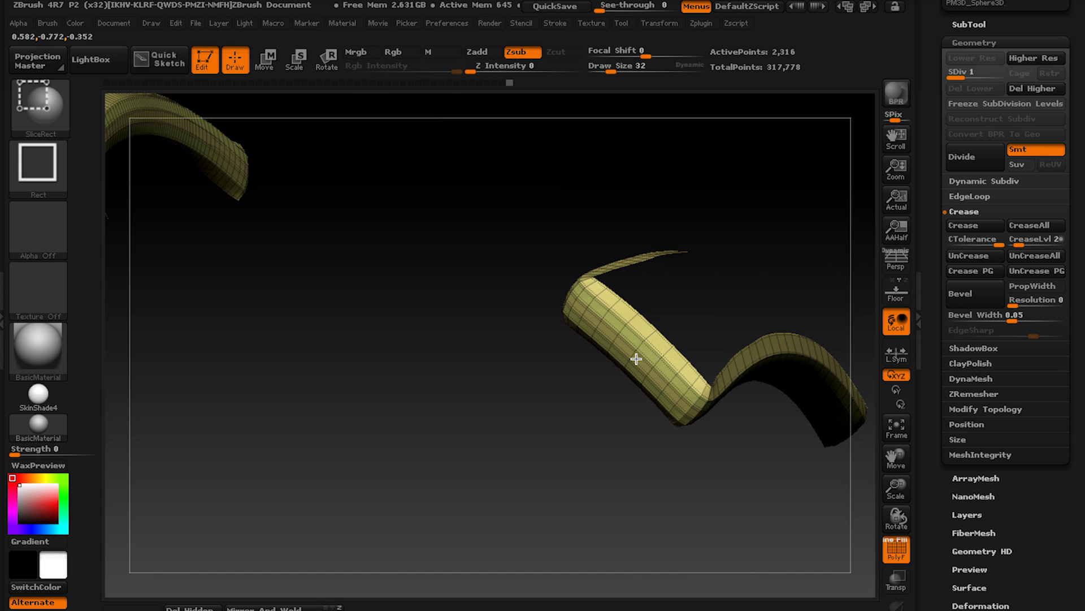
pyautogui.keyDown('ctrl'); pyautogui.keyDown('shift'); pyautogui.click(636, 358); pyautogui.keyUp('shift'); pyautogui.keyUp('ctrl')
pyautogui.keyDown('ctrl'); pyautogui.keyDown('shift'); pyautogui.moveTo(773, 208); pyautogui.dragTo(814, 155); pyautogui.keyUp('shift'); pyautogui.keyUp('ctrl')
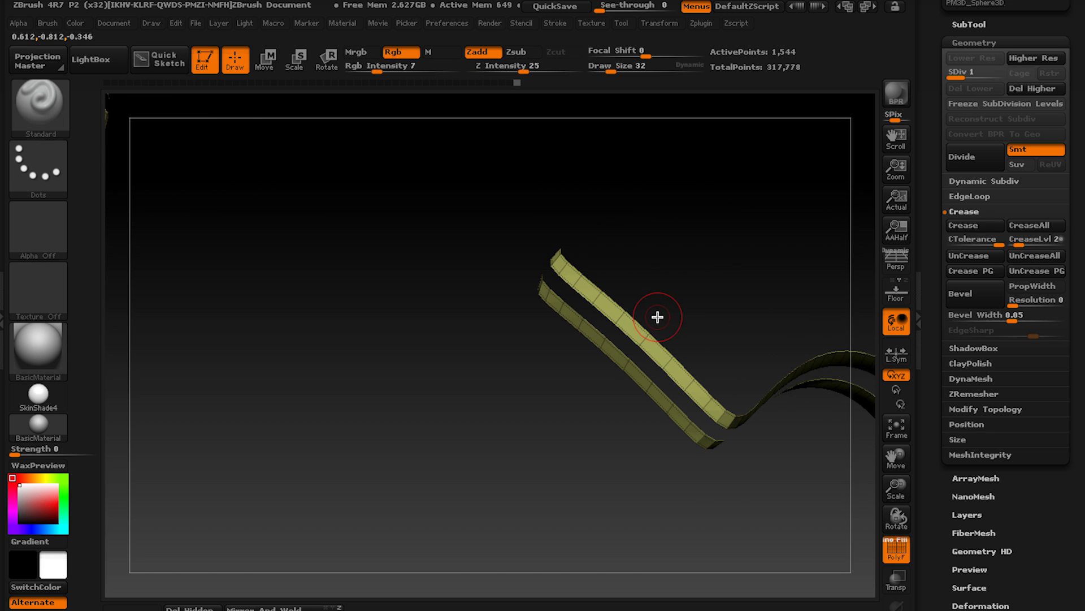
pyautogui.moveTo(659, 315)
pyautogui.mouseDown()
pyautogui.moveTo(659, 243)
pyautogui.moveTo(727, 243)
pyautogui.mouseUp()
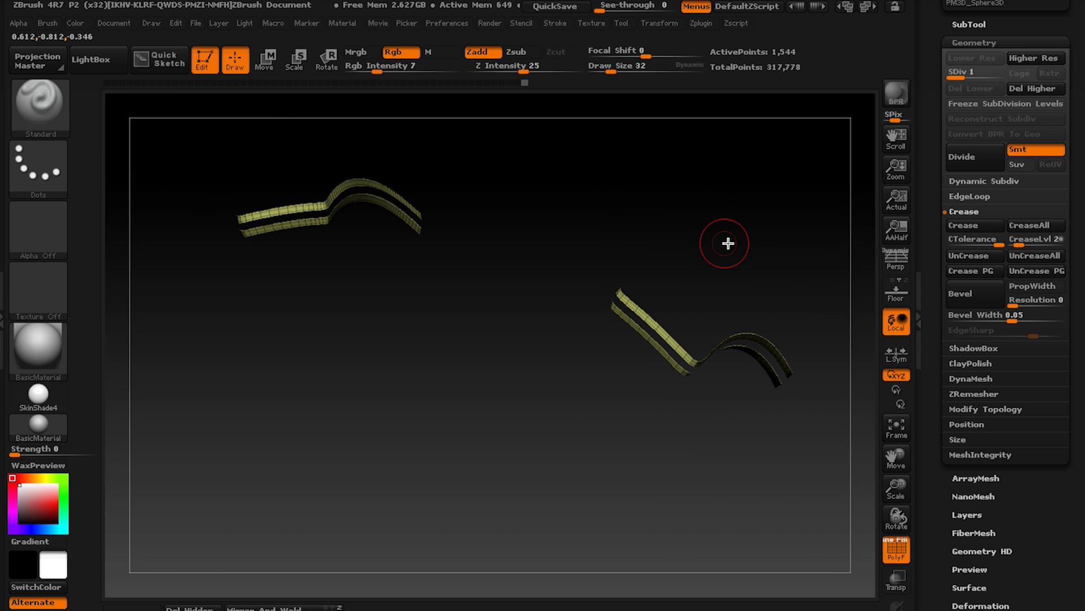
# Apply Edge Loop to the narrow yellow-green strips with a displacement of -0.32387, and isolate the blue inner polygroup.
pyautogui.click(970, 43)
pyautogui.click(974, 41)
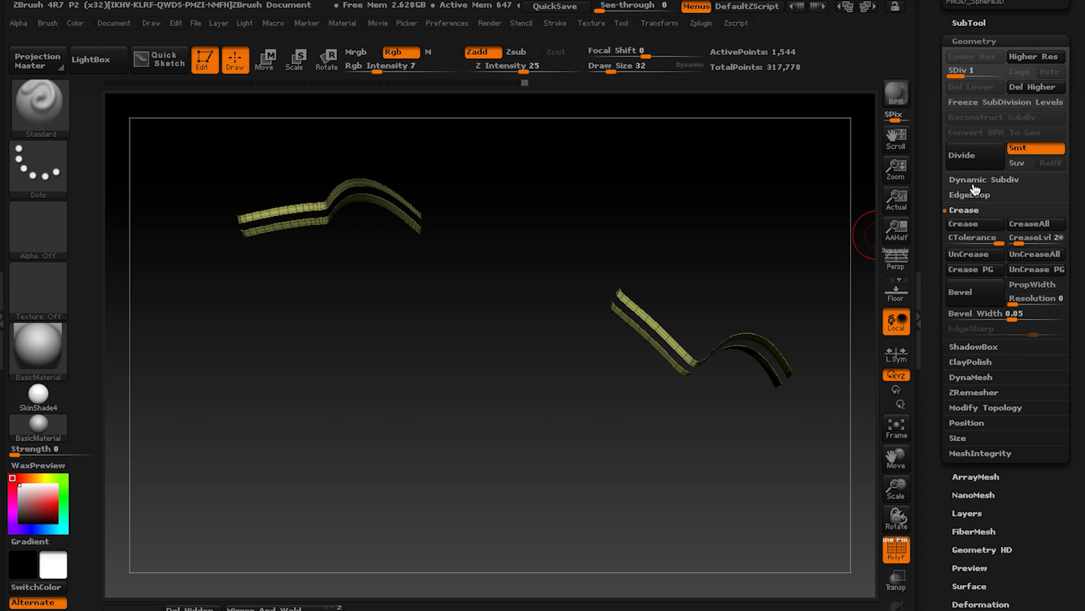
pyautogui.click(970, 195)
pyautogui.click(974, 239)
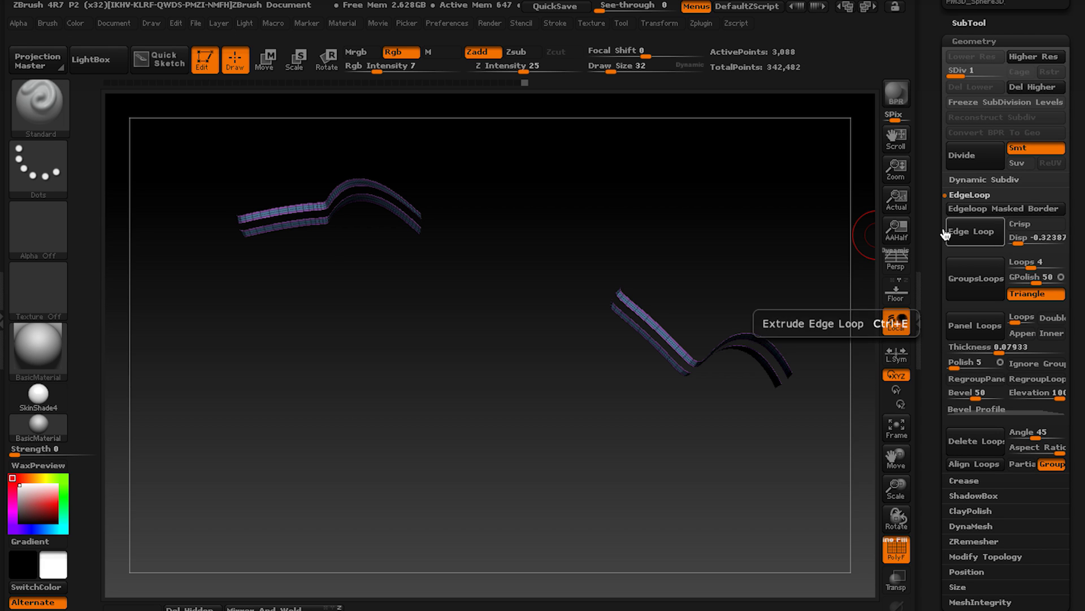
pyautogui.keyDown('alt'); pyautogui.moveTo(740, 237); pyautogui.dragTo(730, 403); pyautogui.keyUp('alt')
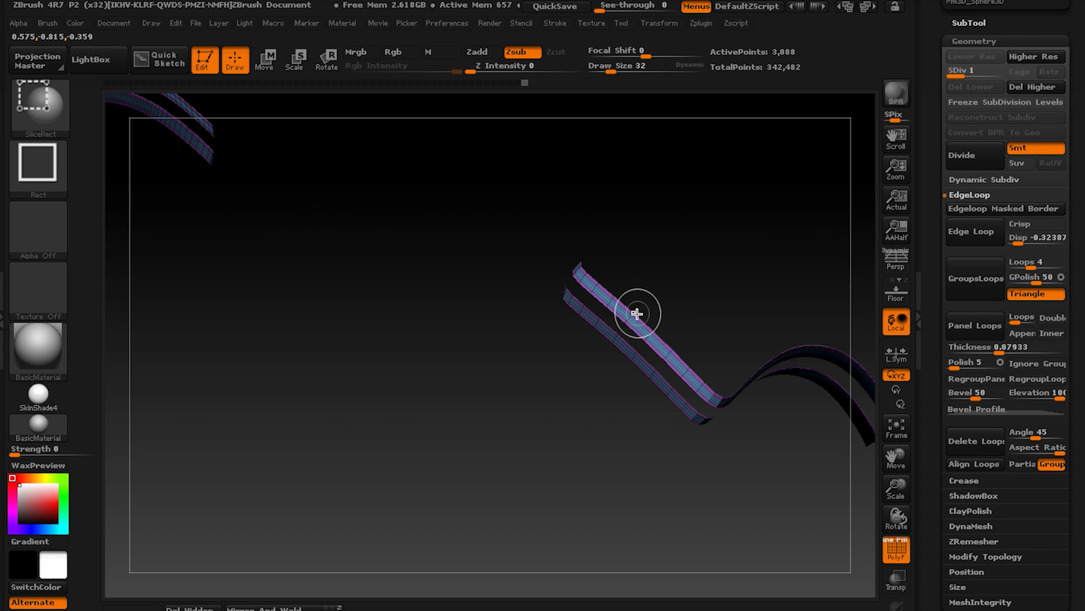
pyautogui.keyDown('ctrl'); pyautogui.keyDown('shift'); pyautogui.click(637, 313); pyautogui.keyUp('shift'); pyautogui.keyUp('ctrl')
pyautogui.moveTo(897, 176); pyautogui.dragTo(898, 168)
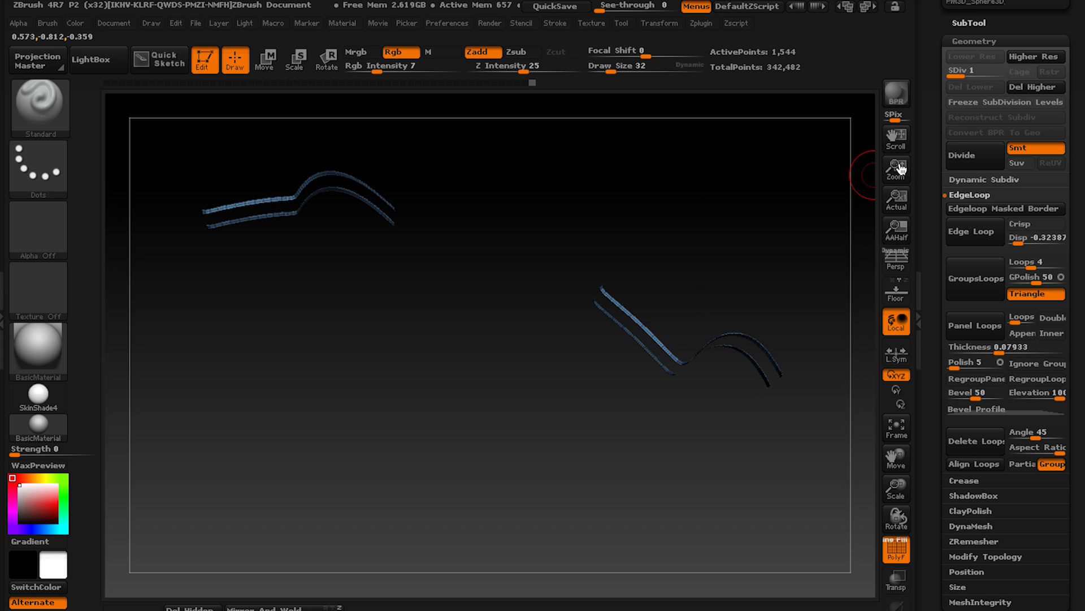
# Sink the isolated blue strips with a negative Inflate deformation, and show the whole mesh without wireframe.
pyautogui.click(964, 40)
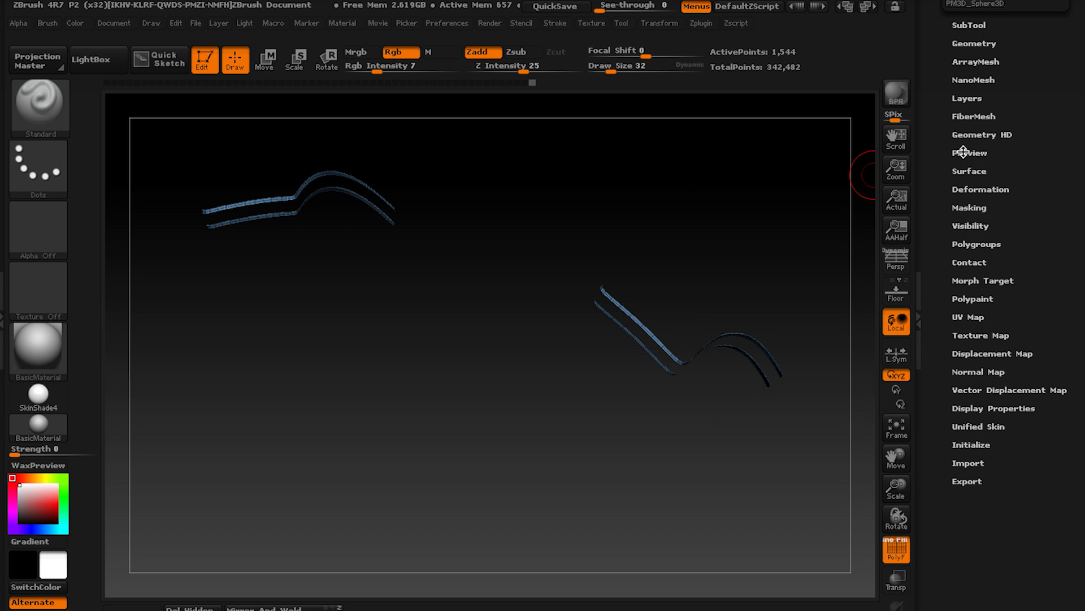
pyautogui.click(978, 190)
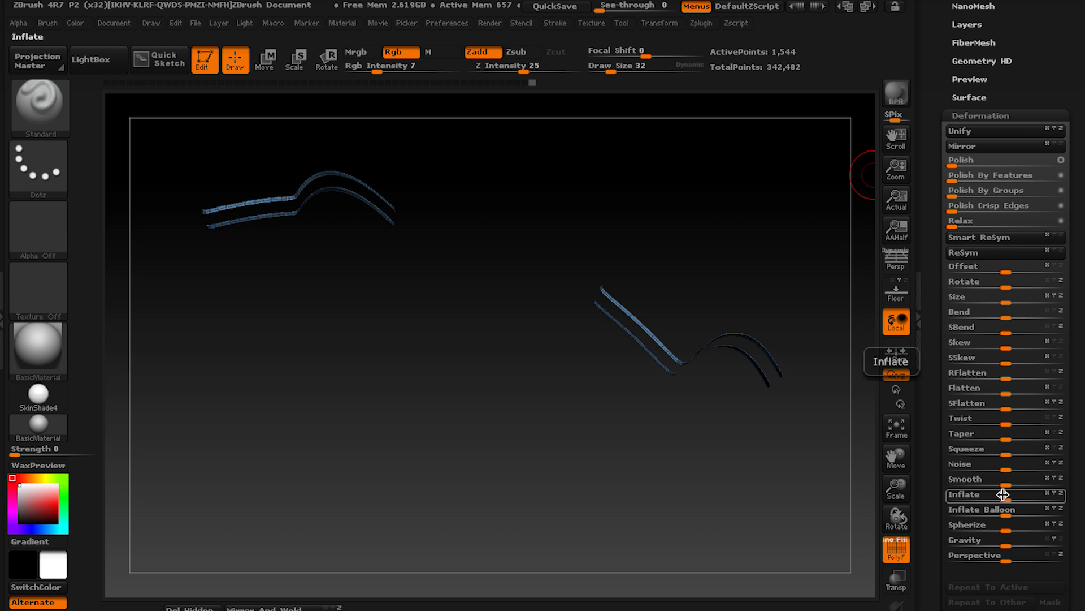
pyautogui.moveTo(1002, 494); pyautogui.dragTo(994, 495)
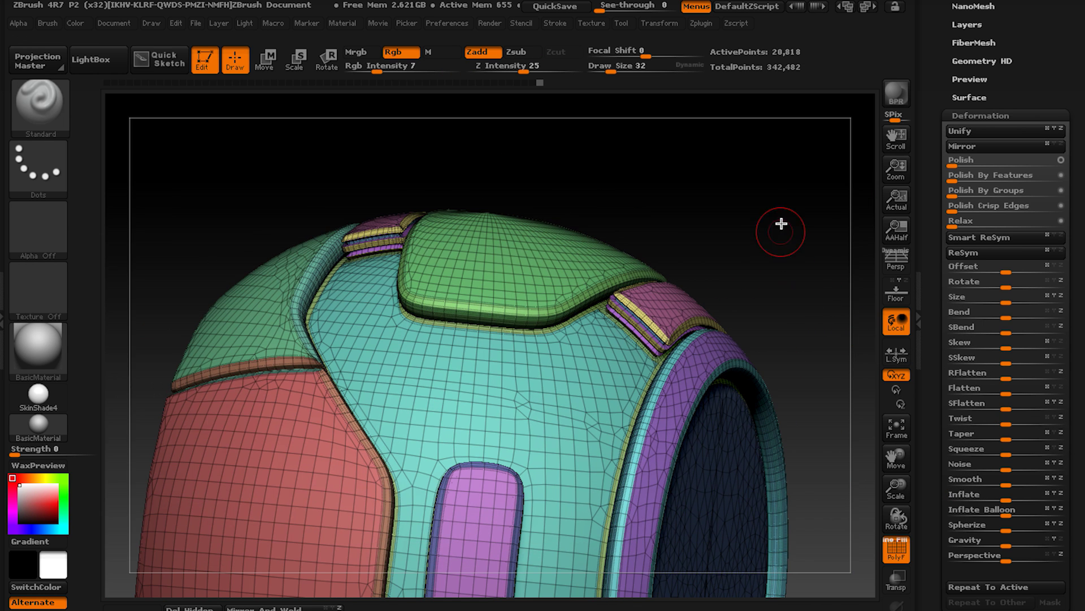
pyautogui.hotkey('shift', 'f')
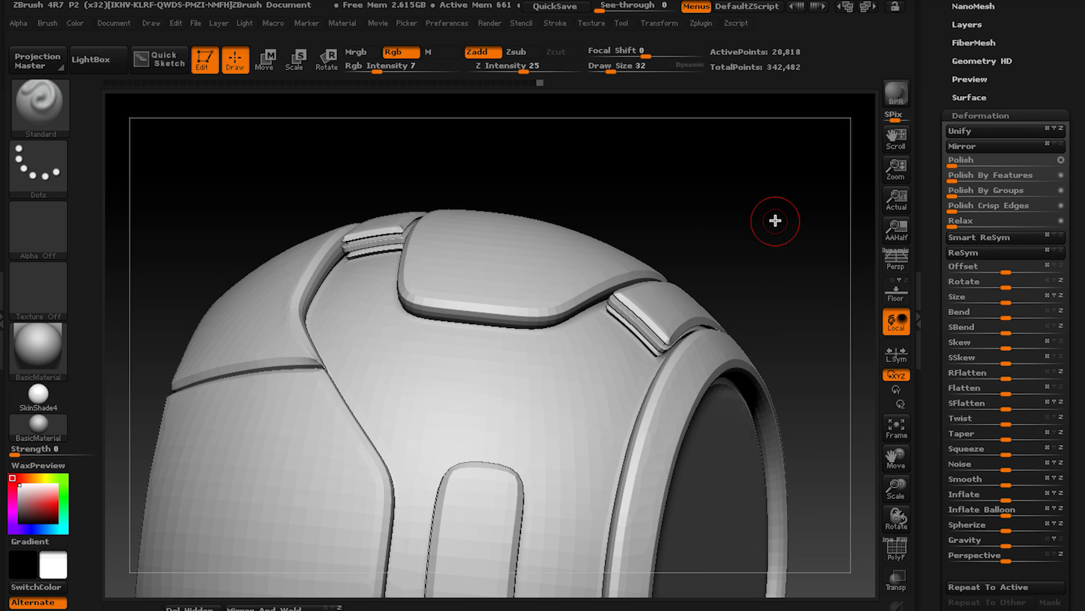
# Examine the whole model at its highest subdivision level from several sides, including the grooved bevels.
pyautogui.moveTo(775, 221); pyautogui.dragTo(803, 211)
pyautogui.moveTo(941, 163); pyautogui.dragTo(805, 282)
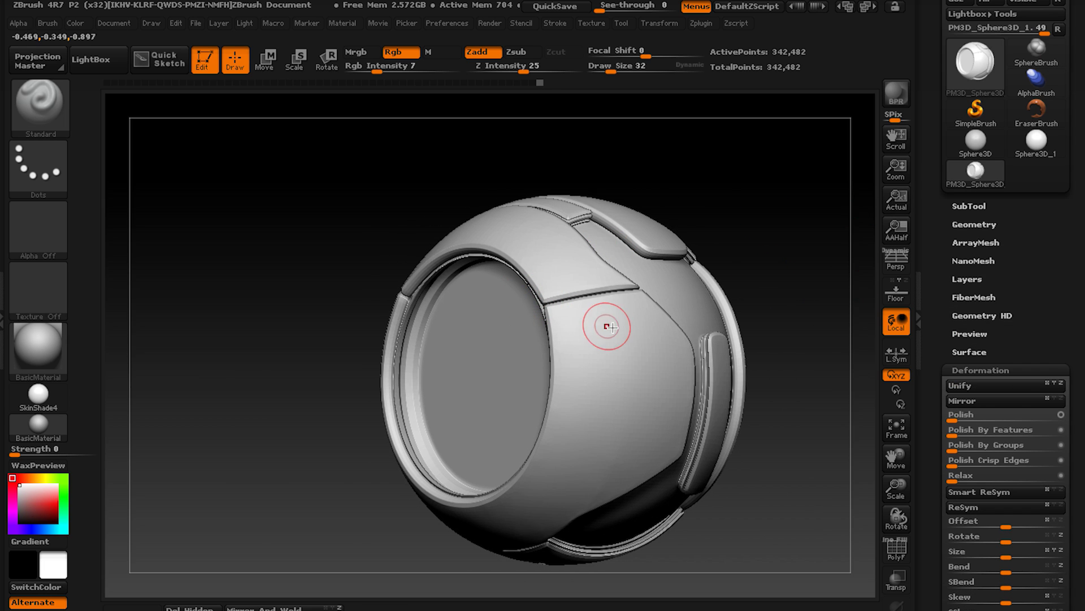
pyautogui.moveTo(645, 316); pyautogui.dragTo(652, 291)
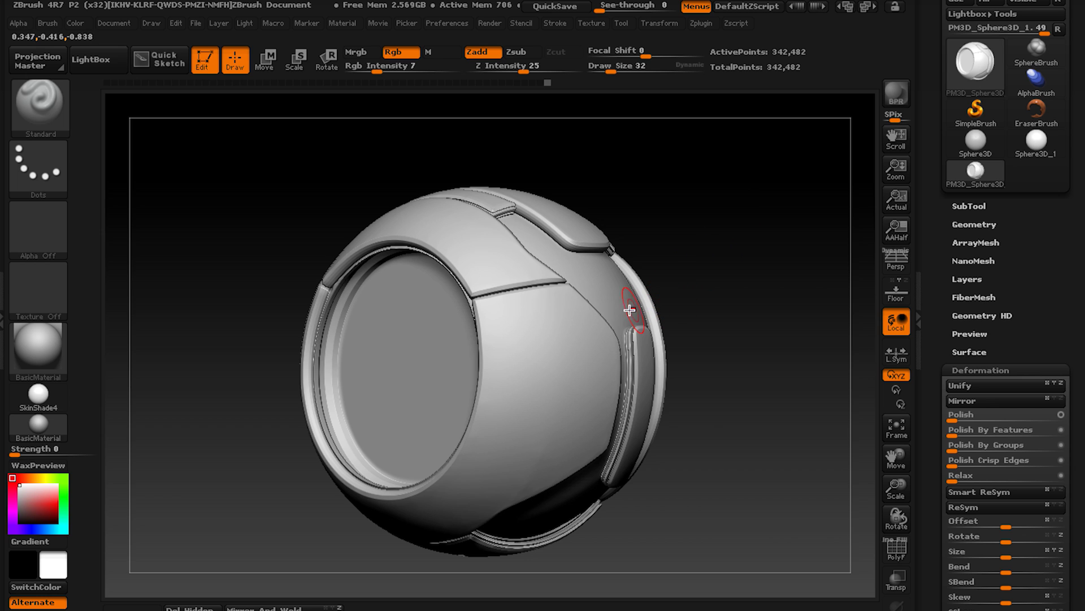
pyautogui.moveTo(632, 317); pyautogui.dragTo(718, 119)
pyautogui.moveTo(570, 356); pyautogui.dragTo(591, 333)
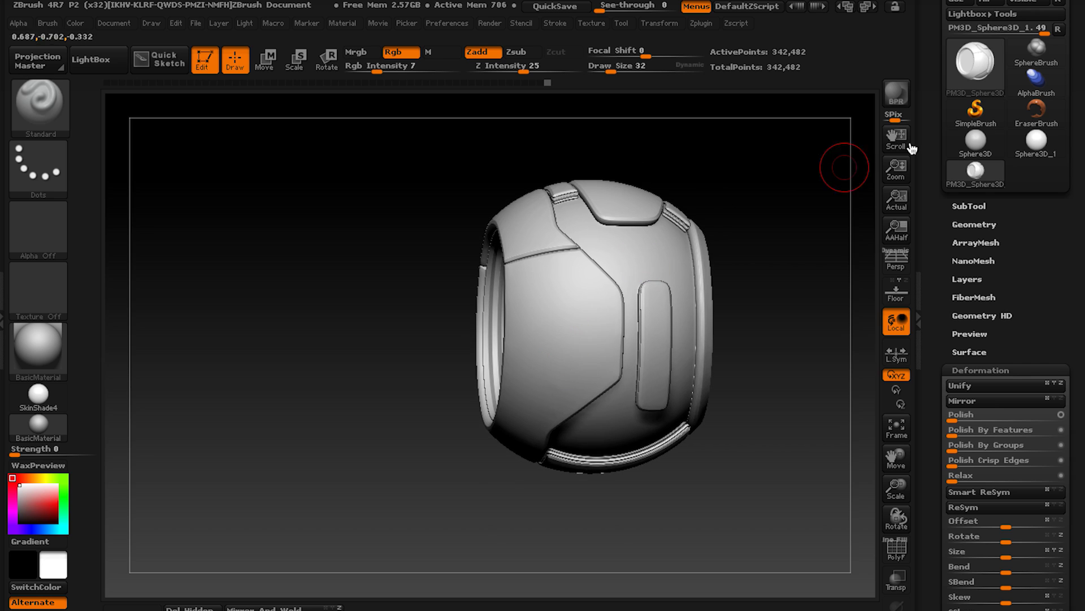
# Turn off the proportional constraint for the document dimensions.
pyautogui.moveTo(939, 102); pyautogui.dragTo(939, 192)
pyautogui.click(114, 23)
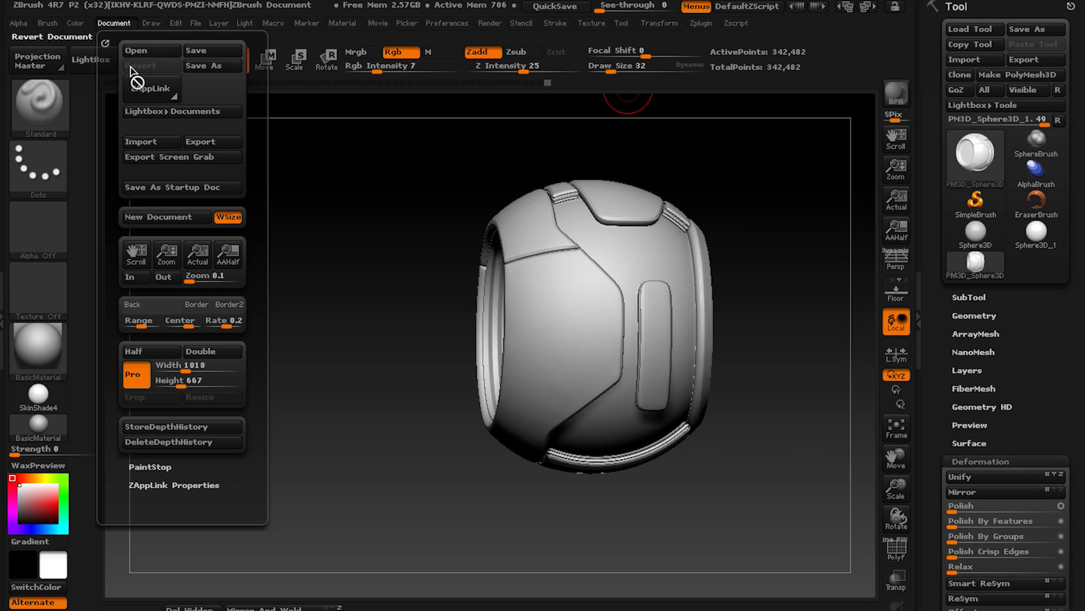
pyautogui.click(136, 374)
pyautogui.click(190, 365)
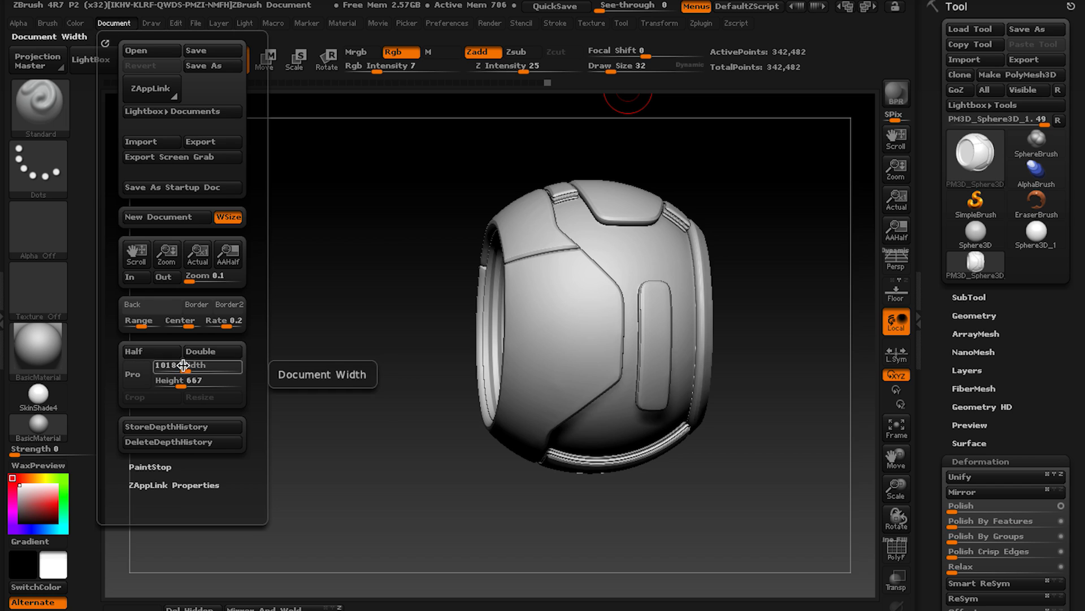
pyautogui.write('810')
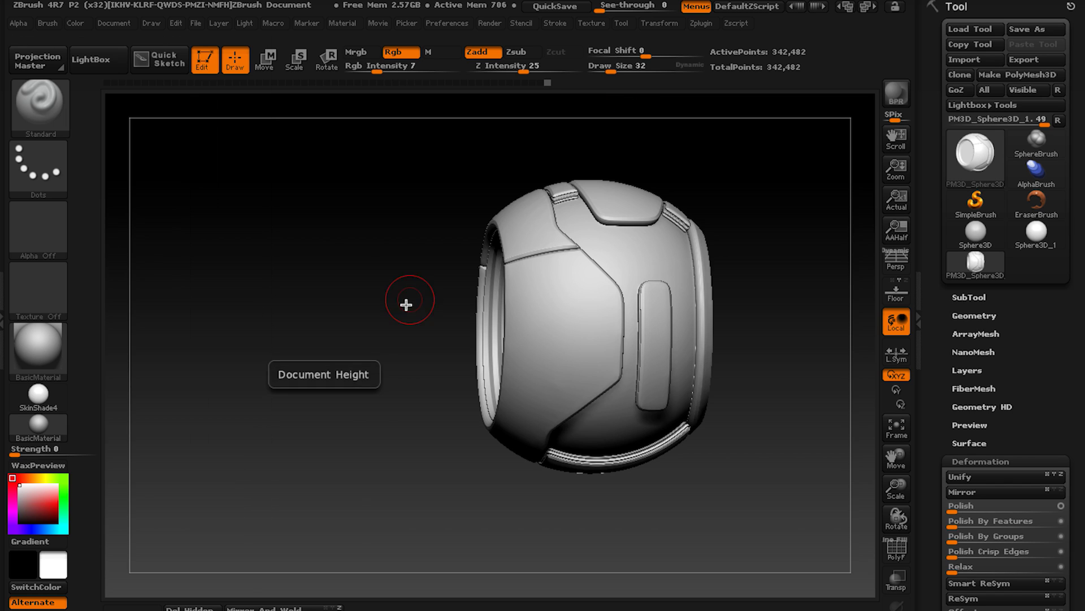
pyautogui.click(109, 25)
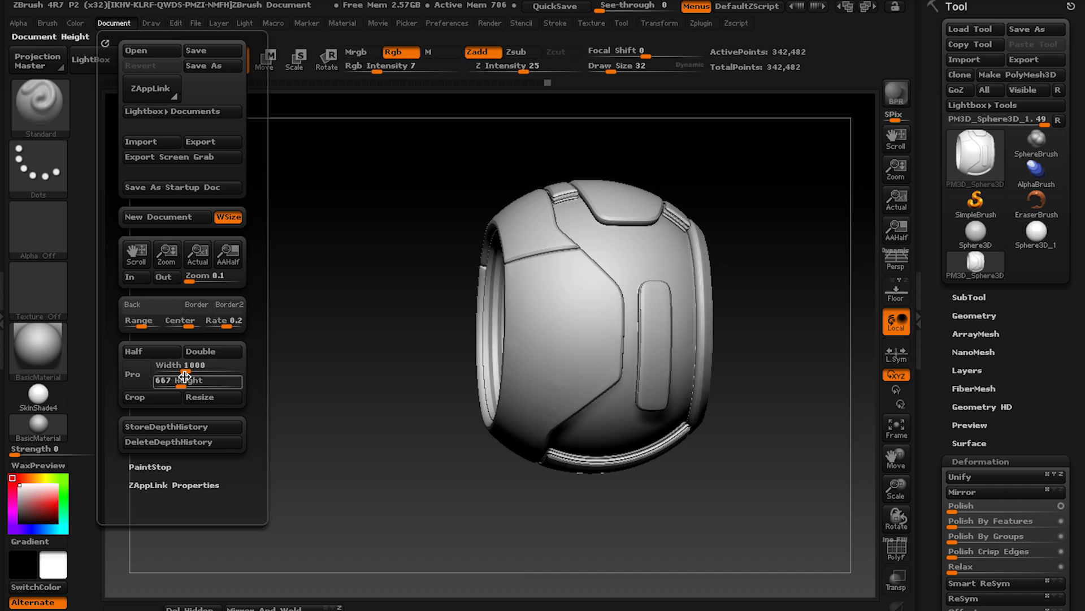
pyautogui.write('100')
pyautogui.press('Return')
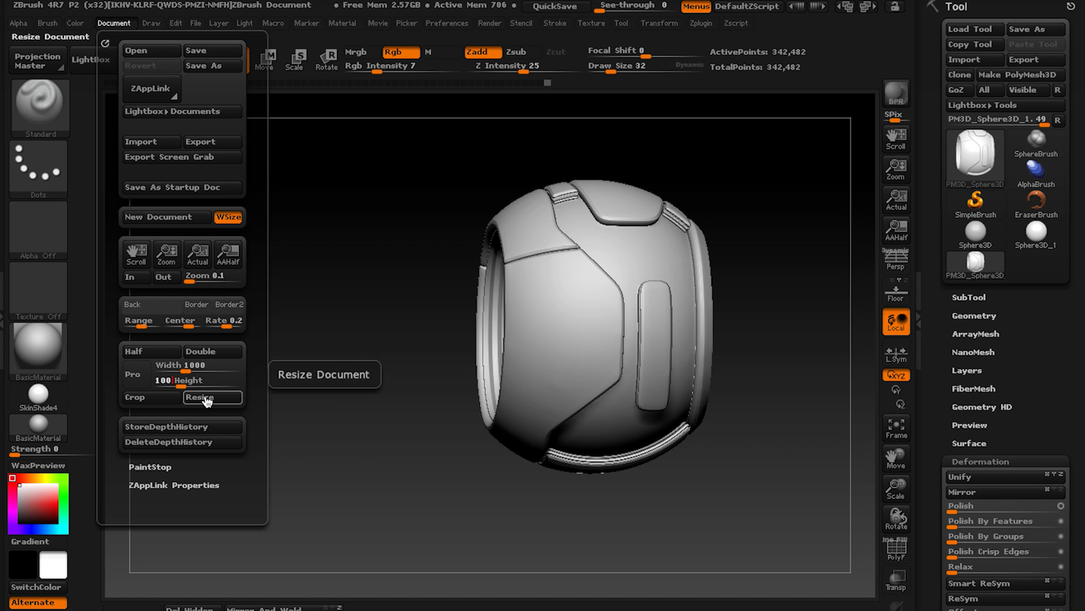
pyautogui.click(201, 397)
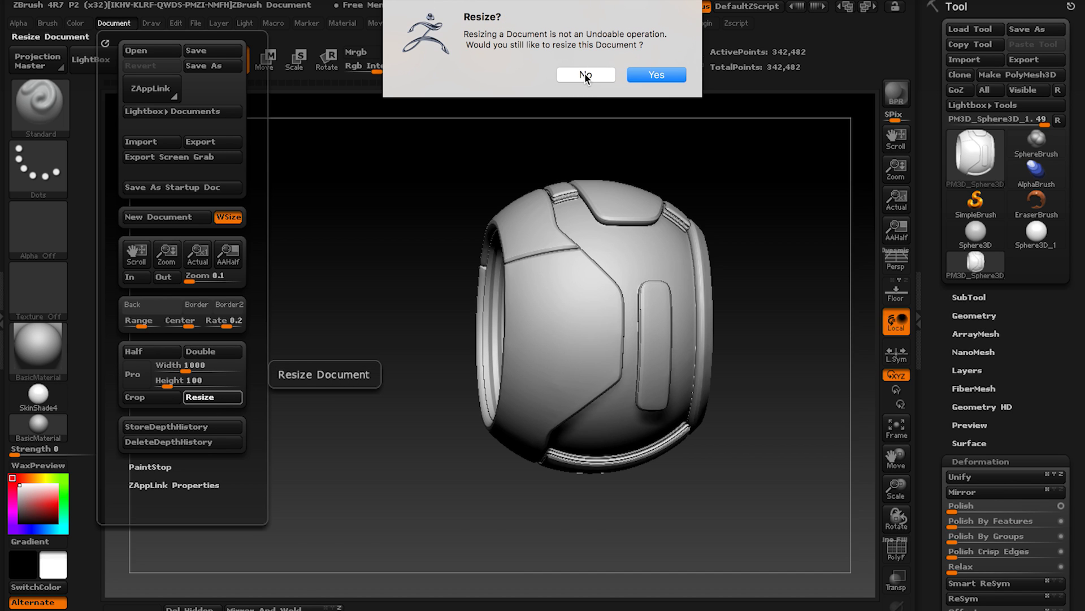
pyautogui.click(585, 73)
# Resize the document to a width of 1000 and a height of 1000, accepting the non-undoable change.
pyautogui.click(110, 25)
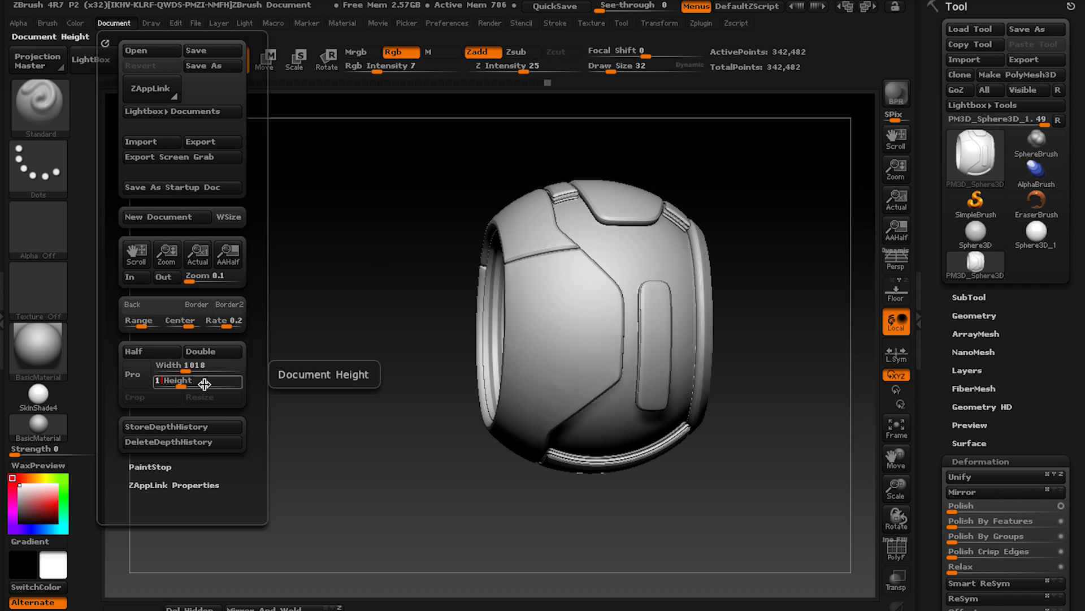
pyautogui.click(210, 366)
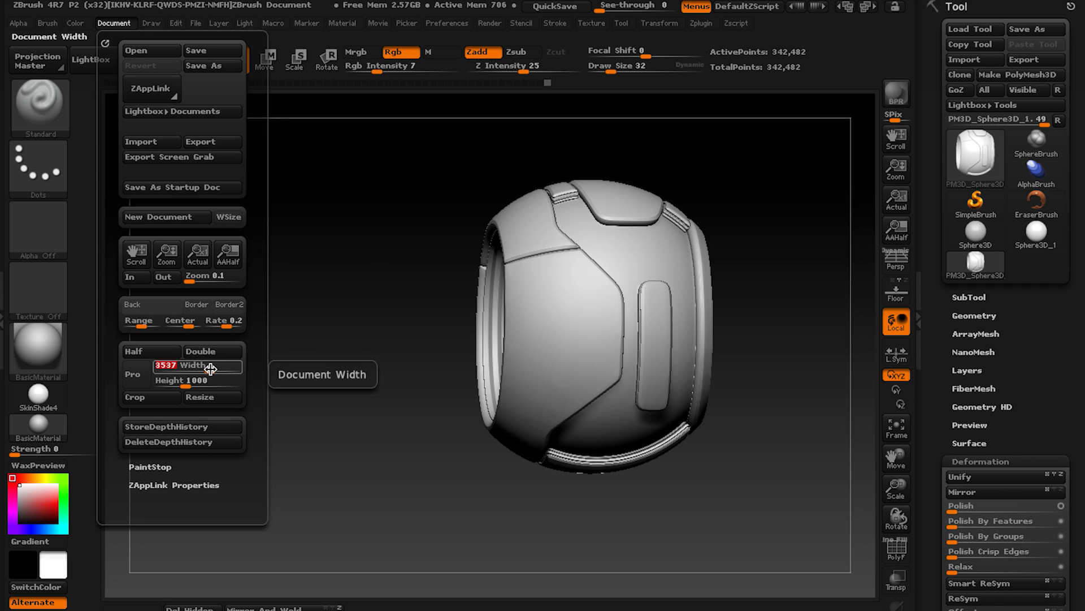
pyautogui.write('1000')
pyautogui.press('Return')
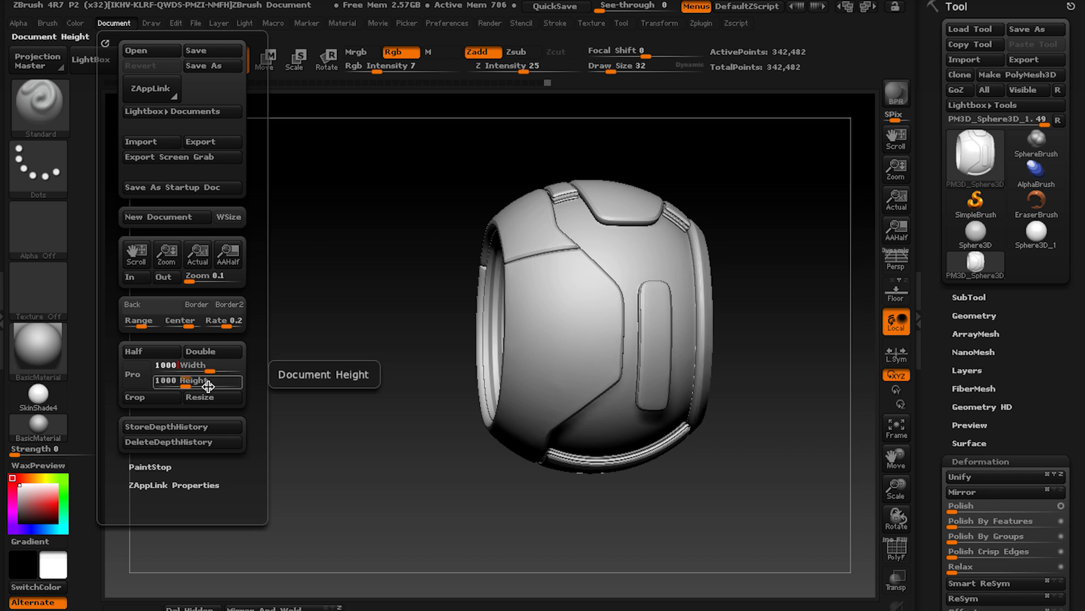
pyautogui.click(203, 397)
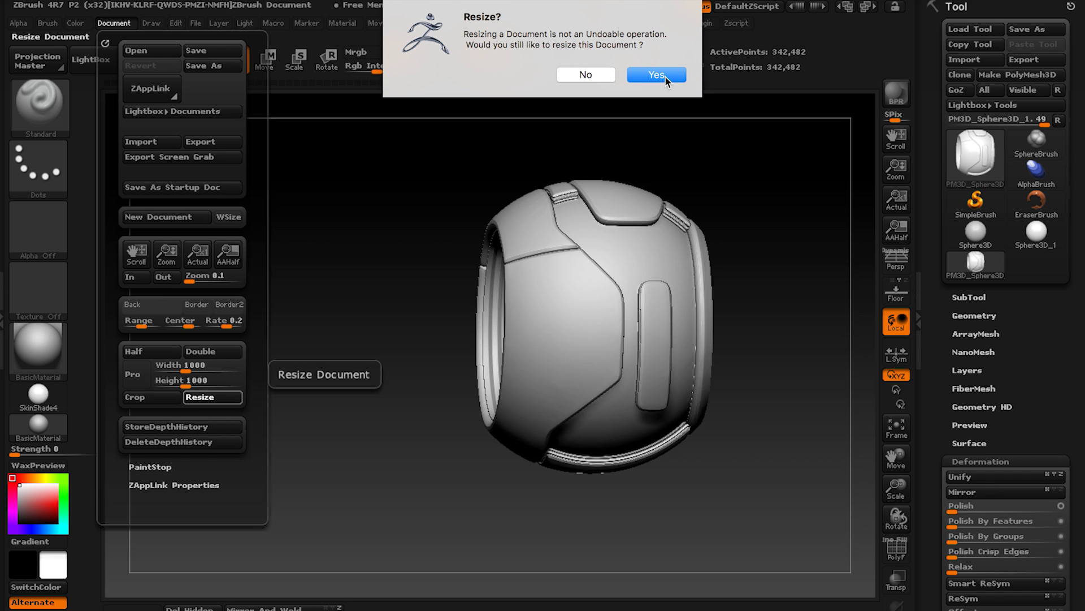
pyautogui.click(656, 75)
# Clear everything from the resized canvas and zoom the document out until the whole square is in view.
pyautogui.moveTo(541, 260); pyautogui.dragTo(523, 232)
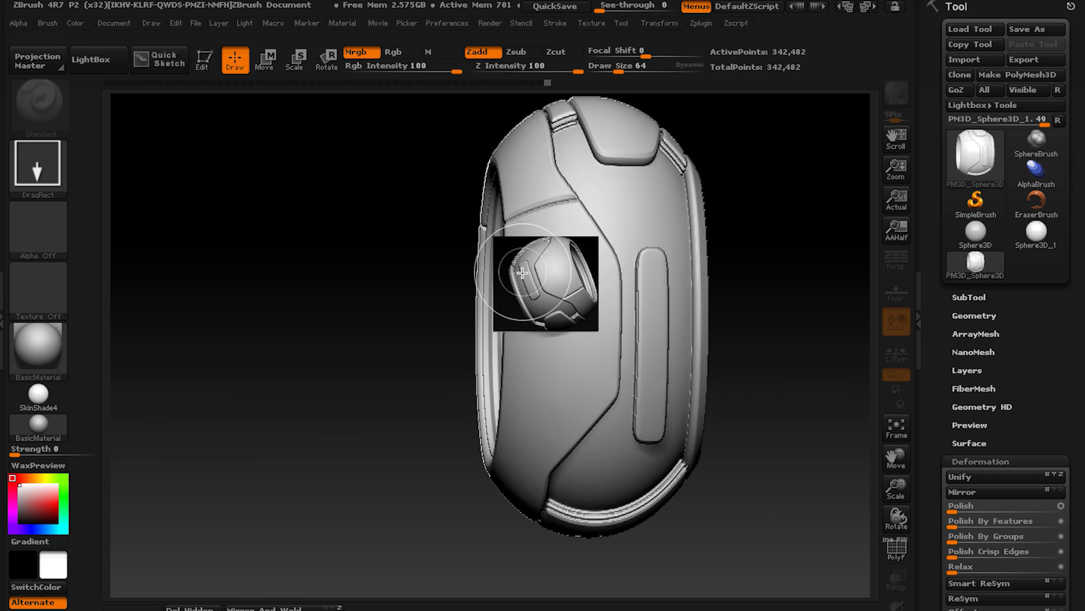
pyautogui.hotkey('ctrl', 'n')
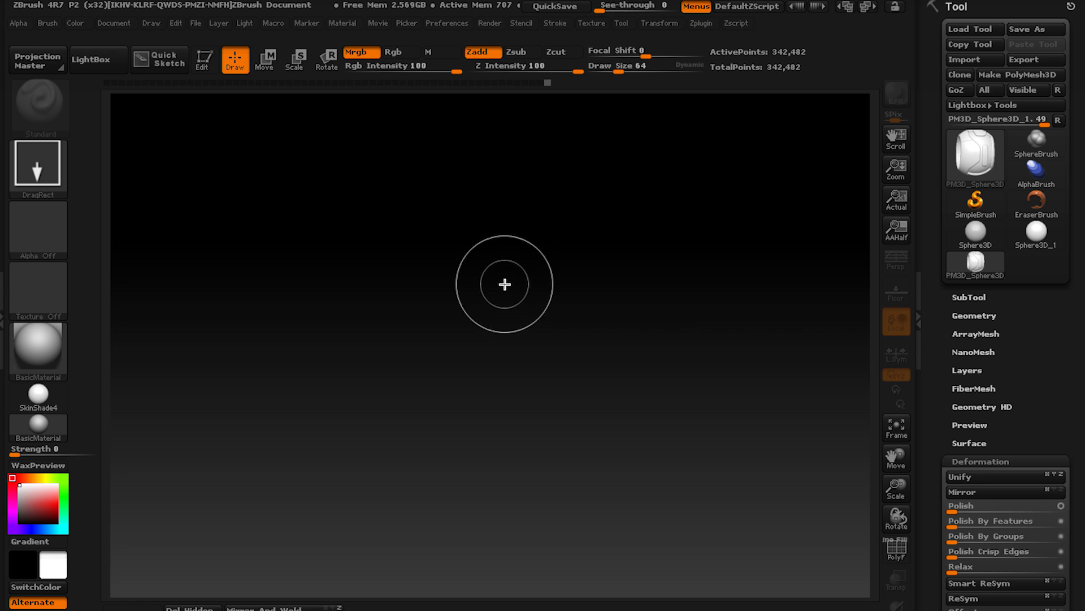
pyautogui.click(965, 157)
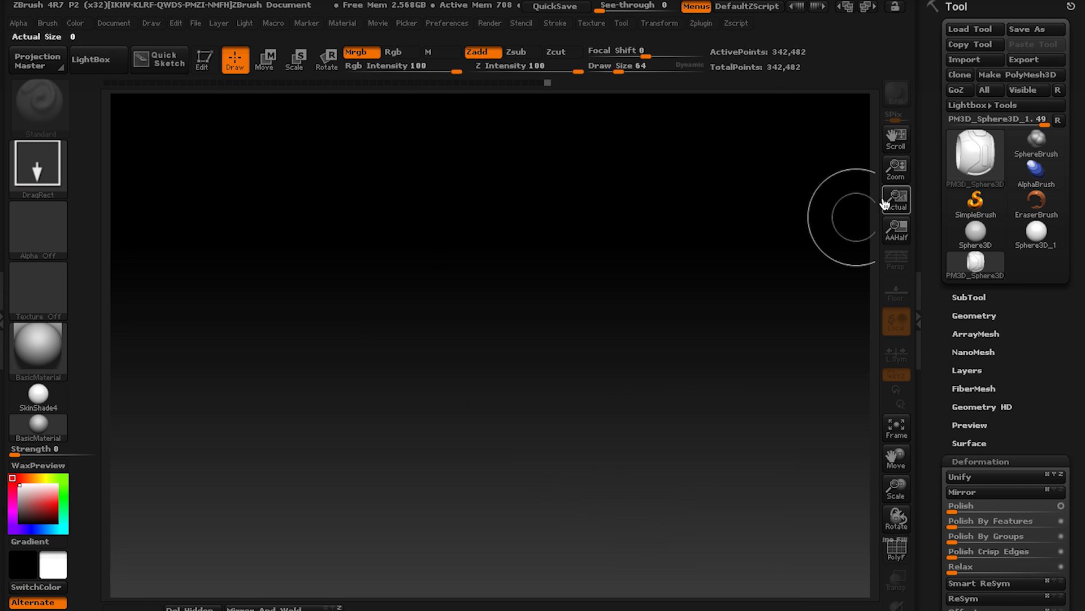
pyautogui.moveTo(896, 169); pyautogui.dragTo(882, 137)
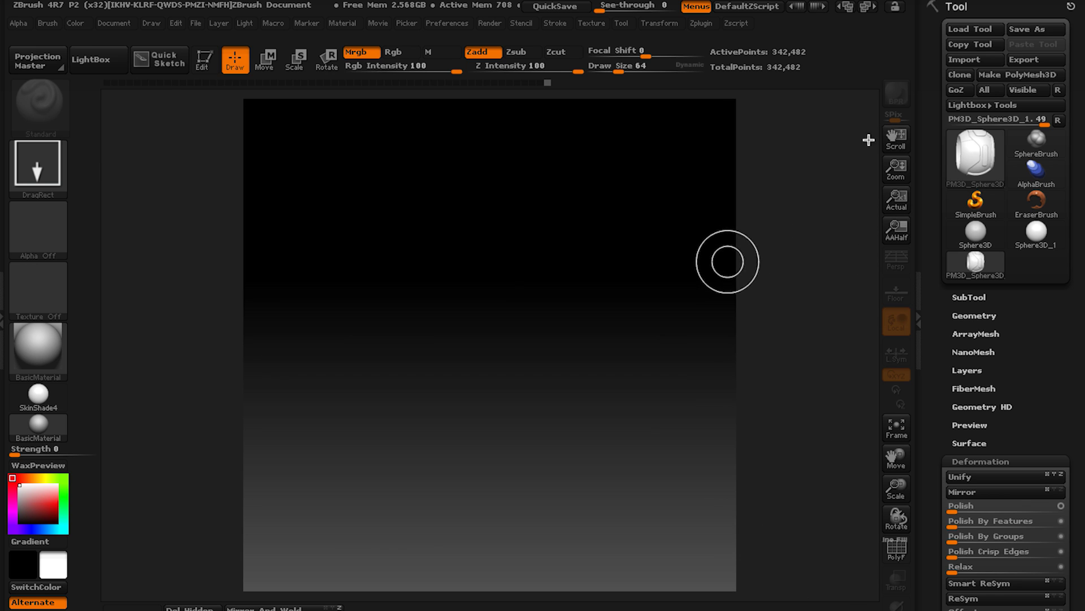
# Draw a Plane3D on the canvas, make it editable and frame it to fill the square document.
pyautogui.click(985, 157)
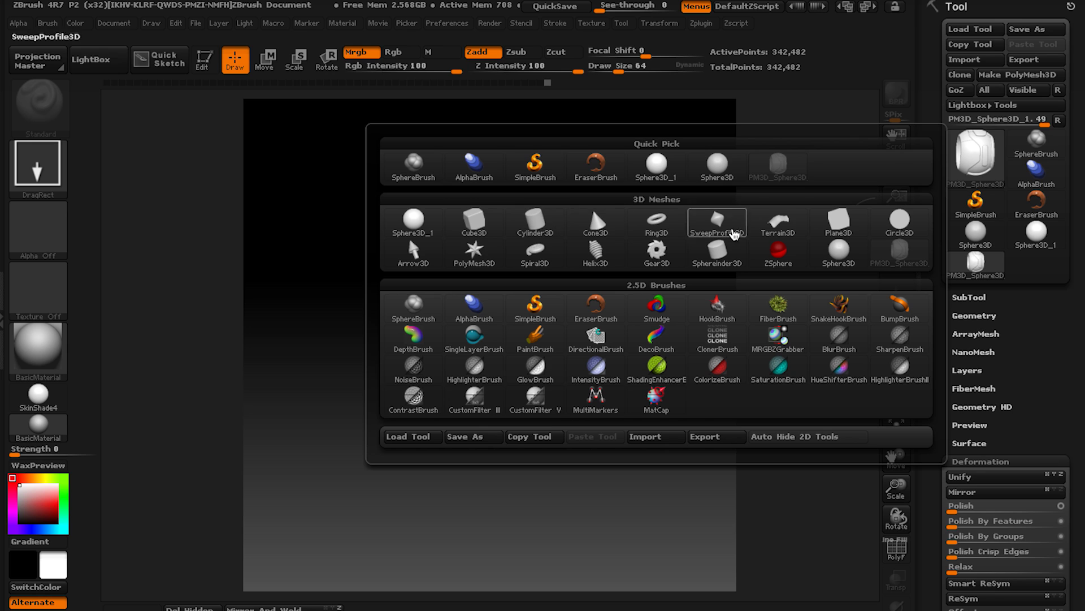
pyautogui.click(838, 218)
pyautogui.moveTo(492, 309); pyautogui.dragTo(494, 489)
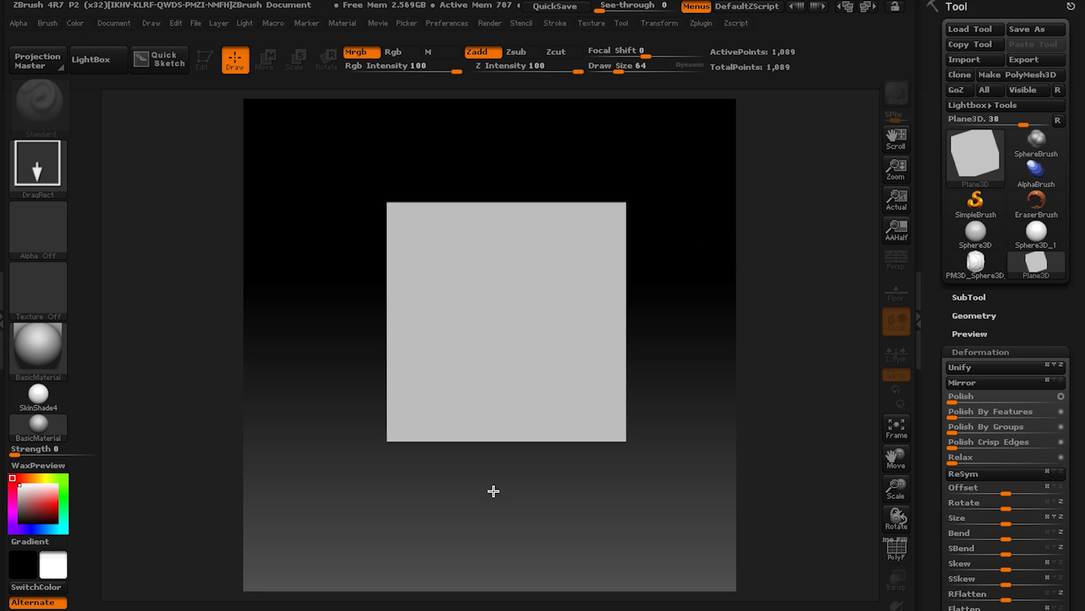
pyautogui.press('t')
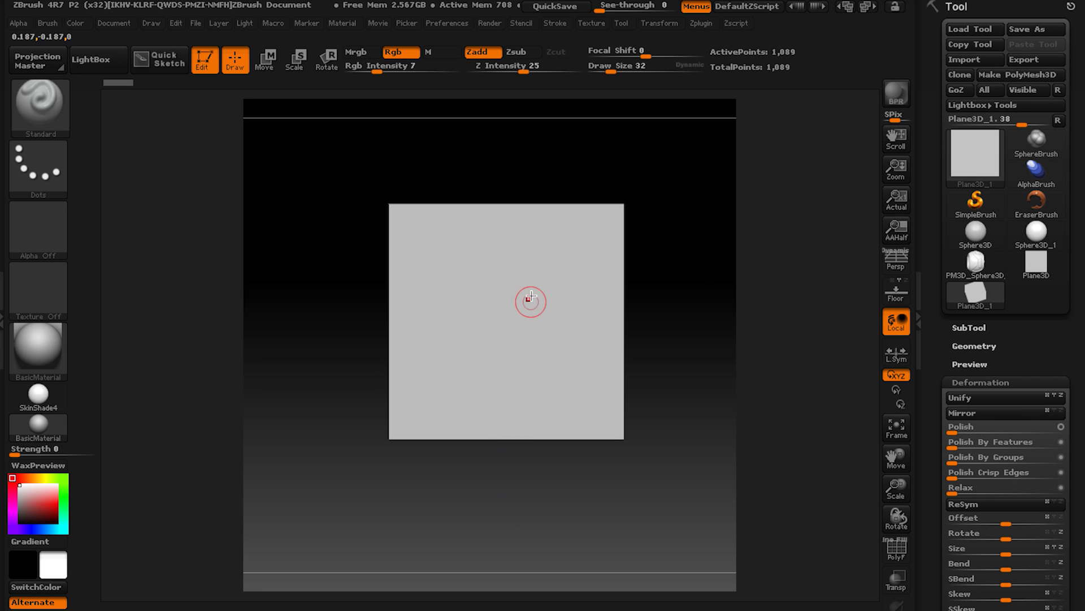
pyautogui.press('f')
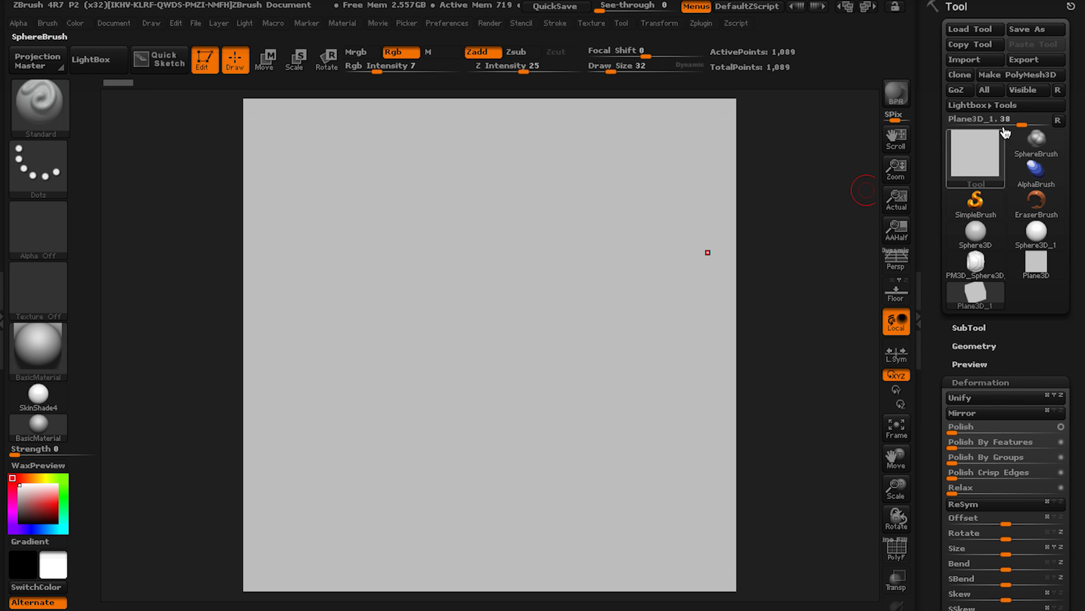
# Convert the plane to a PolyMesh3D and divide it to subdivision level 3 with Smt smoothing off.
pyautogui.click(964, 346)
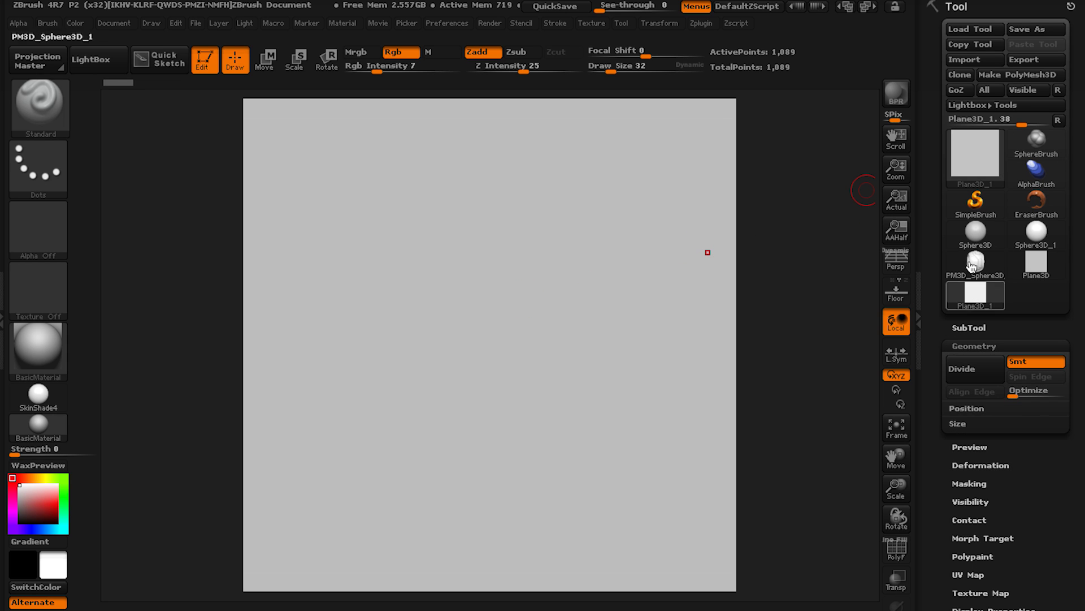
pyautogui.click(1006, 77)
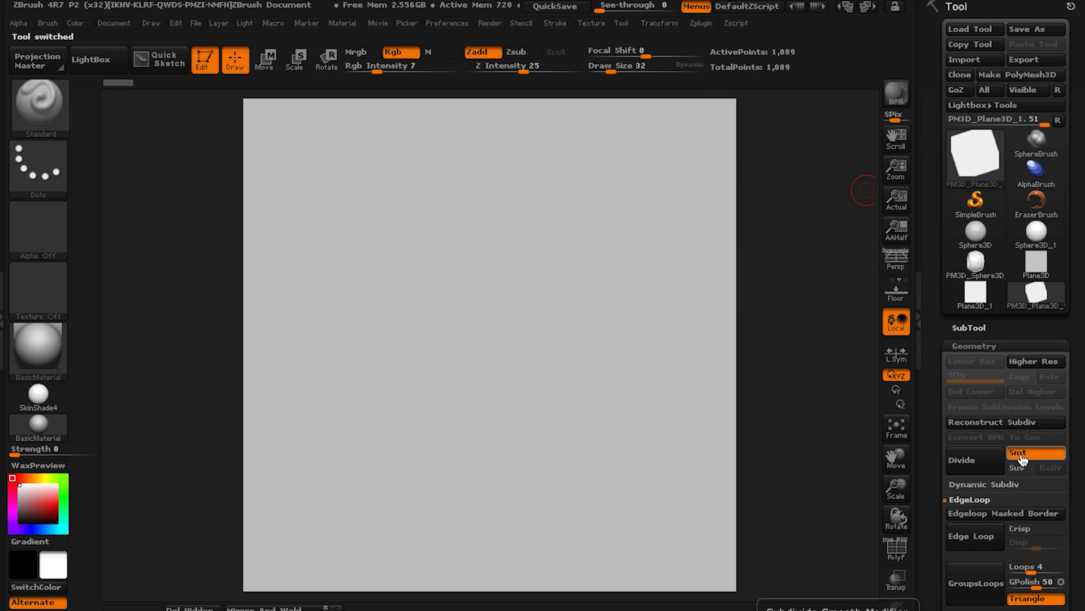
pyautogui.click(976, 462)
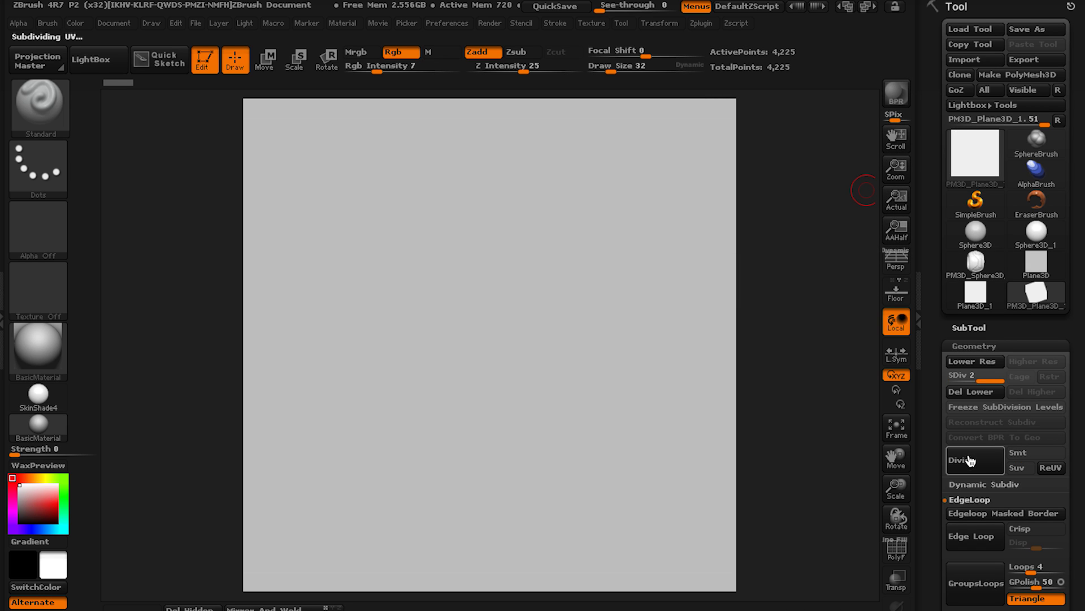
# Activate radial symmetry on the Z axis only, with a RadialCount of 56.
pyautogui.click(660, 23)
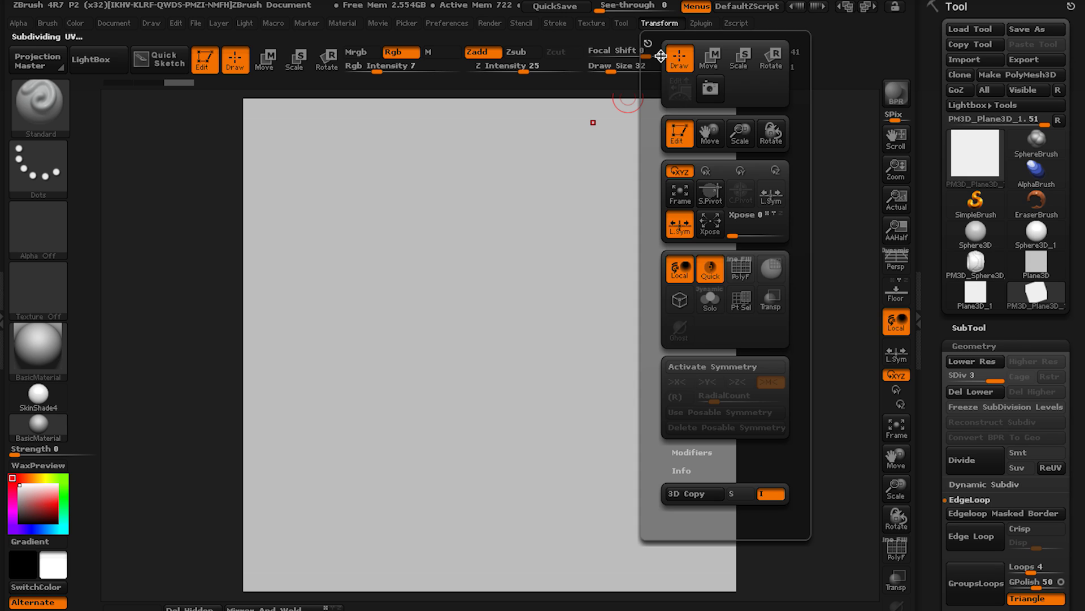
pyautogui.click(690, 368)
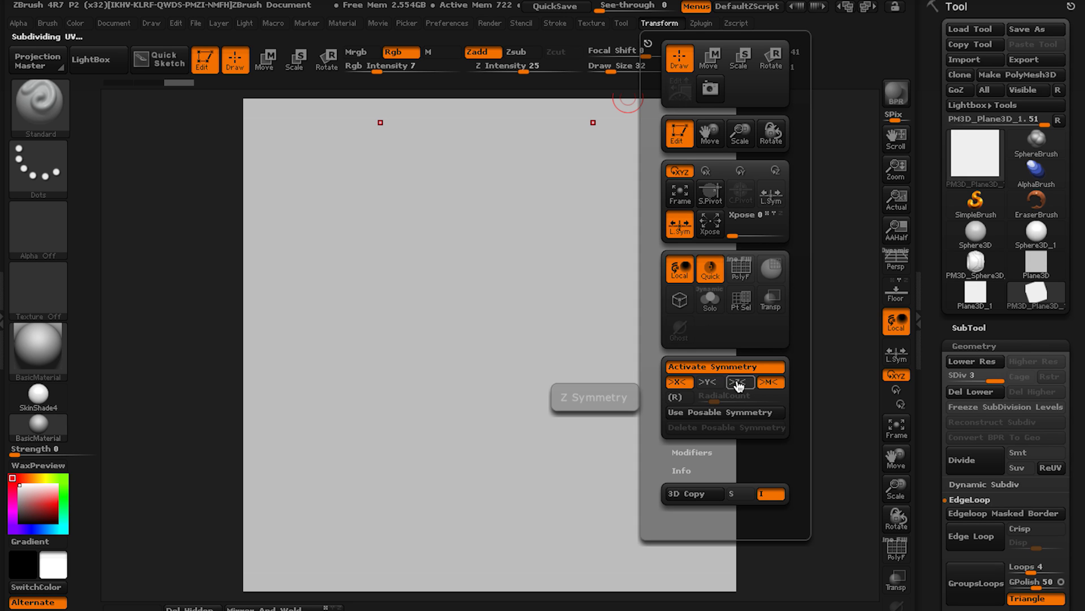
pyautogui.click(679, 398)
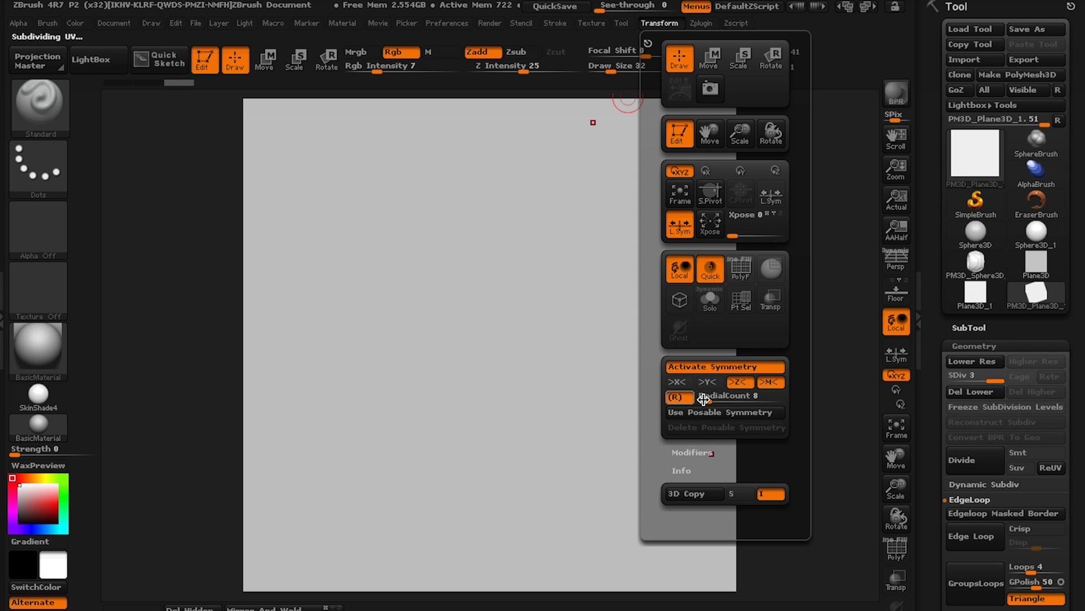
pyautogui.moveTo(740, 402); pyautogui.dragTo(707, 396)
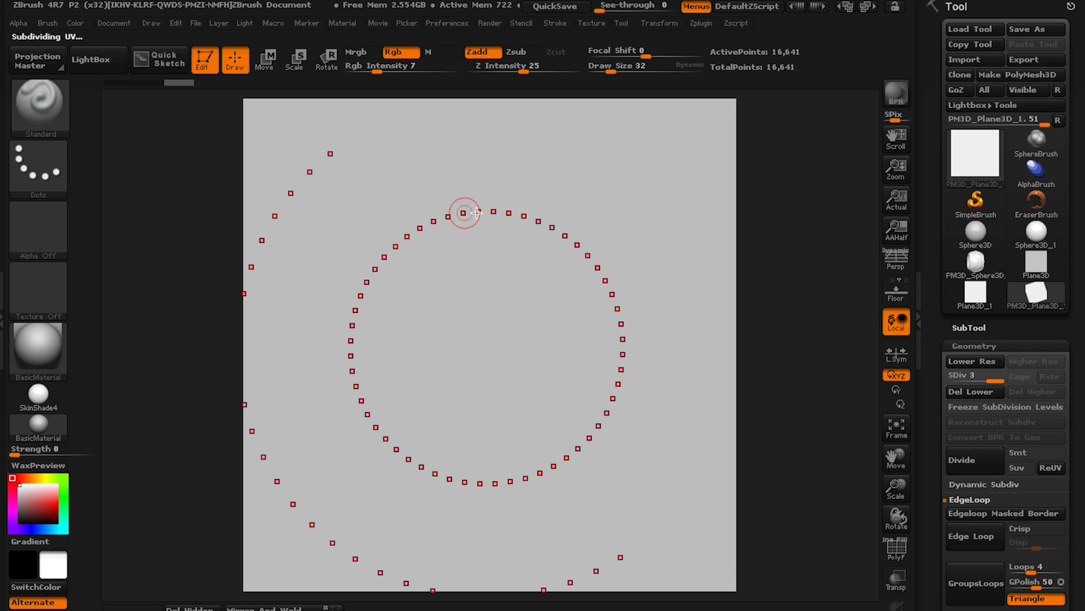
# Sculpt and smooth a large raised ring around the plane's centre with the Standard brush, using a draw size of 55.
pyautogui.moveTo(460, 160); pyautogui.dragTo(371, 203)
pyautogui.keyDown('shift'); pyautogui.moveTo(371, 202); pyautogui.dragTo(395, 191); pyautogui.keyUp('shift')
pyautogui.press('s')
pyautogui.moveTo(395, 191)
pyautogui.mouseDown()
pyautogui.moveTo(412, 182)
pyautogui.moveTo(399, 189)
pyautogui.mouseUp()
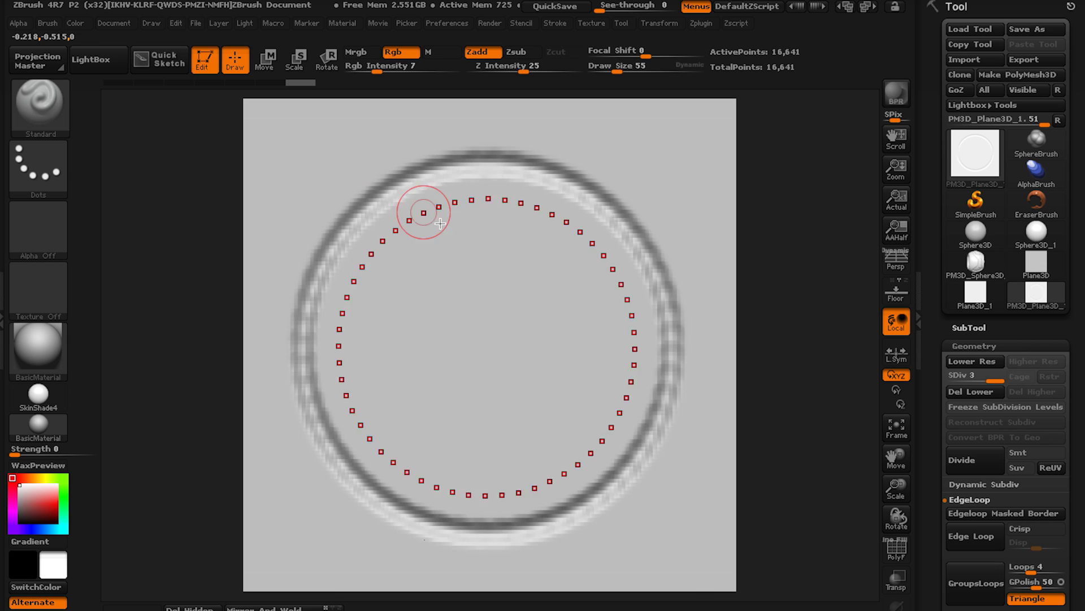
pyautogui.moveTo(424, 256)
pyautogui.mouseDown()
pyautogui.moveTo(438, 252)
pyautogui.moveTo(430, 257)
pyautogui.mouseUp()
# Divide the plane to subdivision level 4 and sculpt smaller concentric rings toward its centre at draw size 97.
pyautogui.hotkey('ctrl', 'd')
pyautogui.moveTo(403, 217)
pyautogui.keyDown('shift'); pyautogui.mouseDown()
pyautogui.moveTo(428, 227)
pyautogui.moveTo(459, 266)
pyautogui.moveTo(407, 198)
pyautogui.moveTo(447, 276)
pyautogui.mouseUp(); pyautogui.keyUp('shift')
pyautogui.press(']')
pyautogui.press(']')
pyautogui.press(']')
pyautogui.press(']')
pyautogui.moveTo(482, 326)
pyautogui.mouseDown()
pyautogui.moveTo(452, 306)
pyautogui.moveTo(438, 265)
pyautogui.moveTo(472, 323)
pyautogui.moveTo(464, 312)
pyautogui.mouseUp()
pyautogui.moveTo(397, 231); pyautogui.dragTo(390, 236)
# Flatten the concentric rings and the central area into clean bands with the TrimDynamic brush.
pyautogui.press('b')
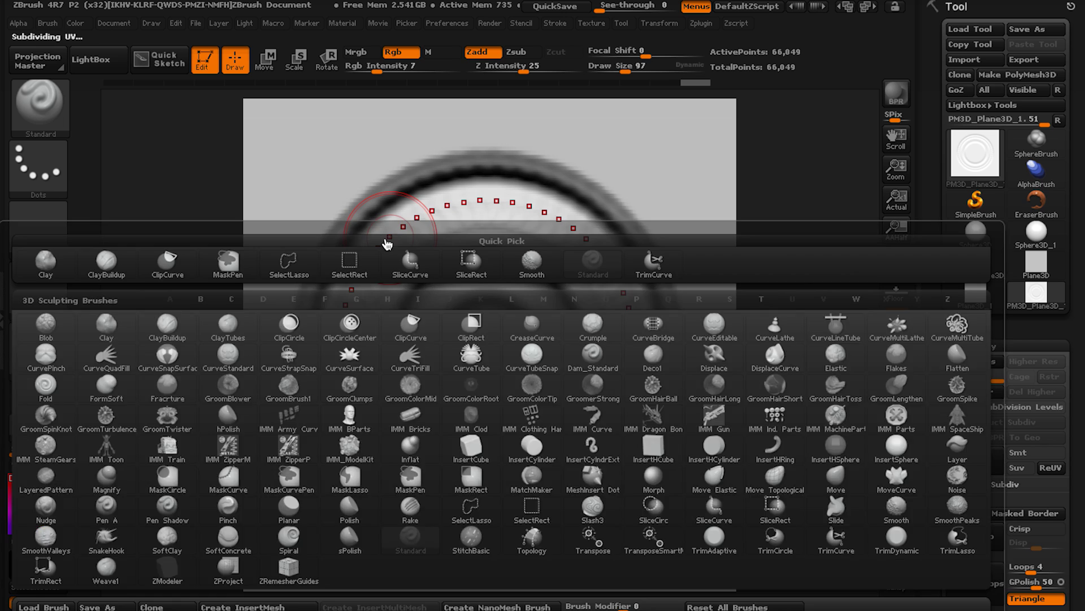
pyautogui.press('t')
pyautogui.press('d')
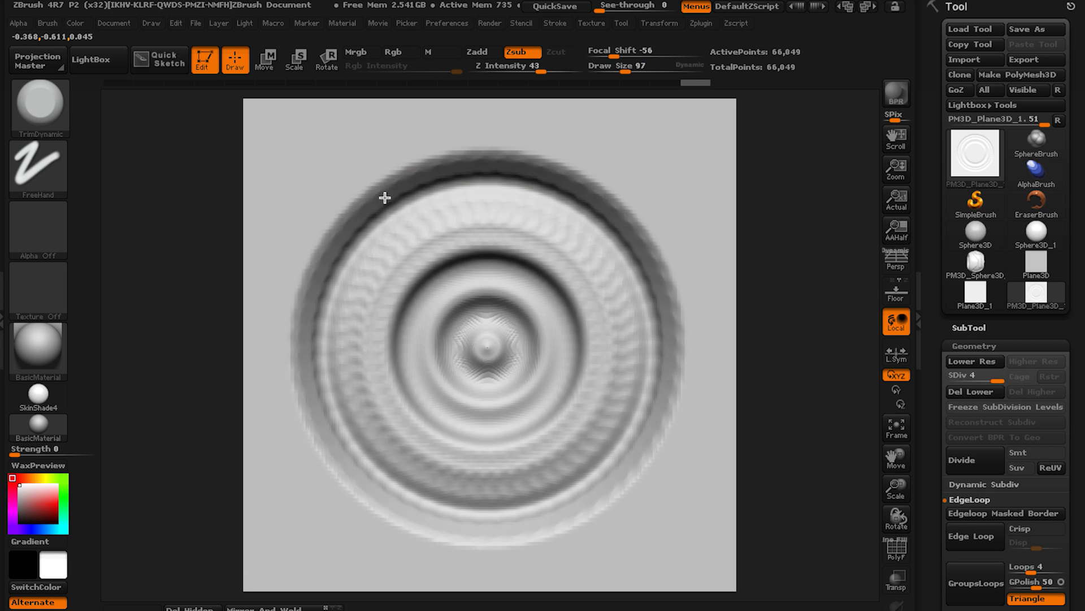
pyautogui.moveTo(408, 242)
pyautogui.mouseDown()
pyautogui.moveTo(393, 242)
pyautogui.moveTo(382, 208)
pyautogui.mouseUp()
pyautogui.moveTo(469, 294)
pyautogui.mouseDown()
pyautogui.moveTo(456, 308)
pyautogui.moveTo(480, 334)
pyautogui.mouseUp()
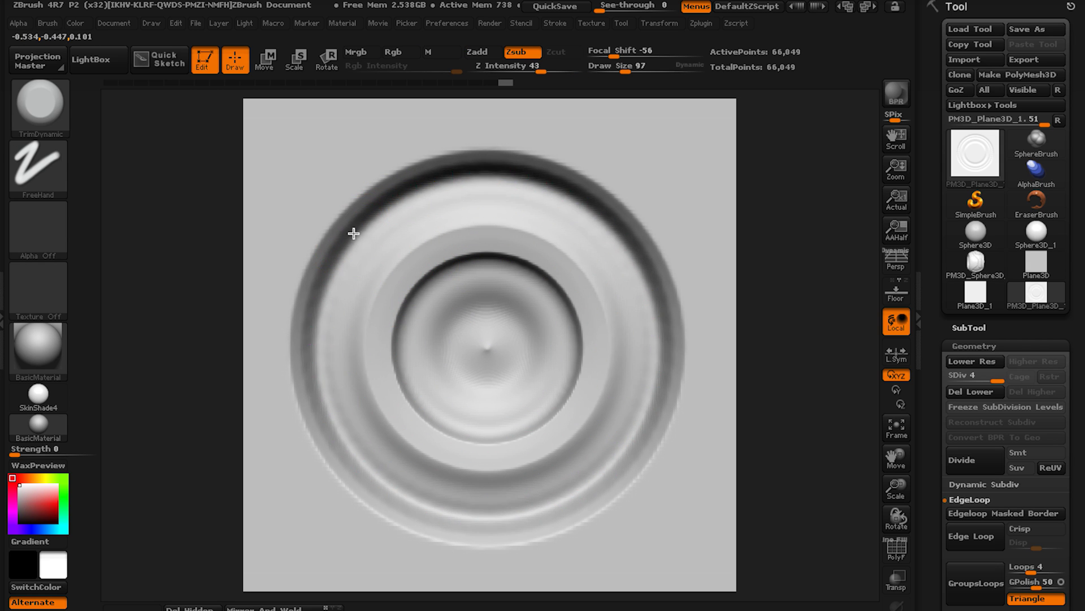
pyautogui.moveTo(354, 234); pyautogui.dragTo(349, 242)
# Carve crisp grooves along the edges of the outer band and around the centre with the Dam_Standard brush.
pyautogui.press('b')
pyautogui.press('d')
pyautogui.press('s')
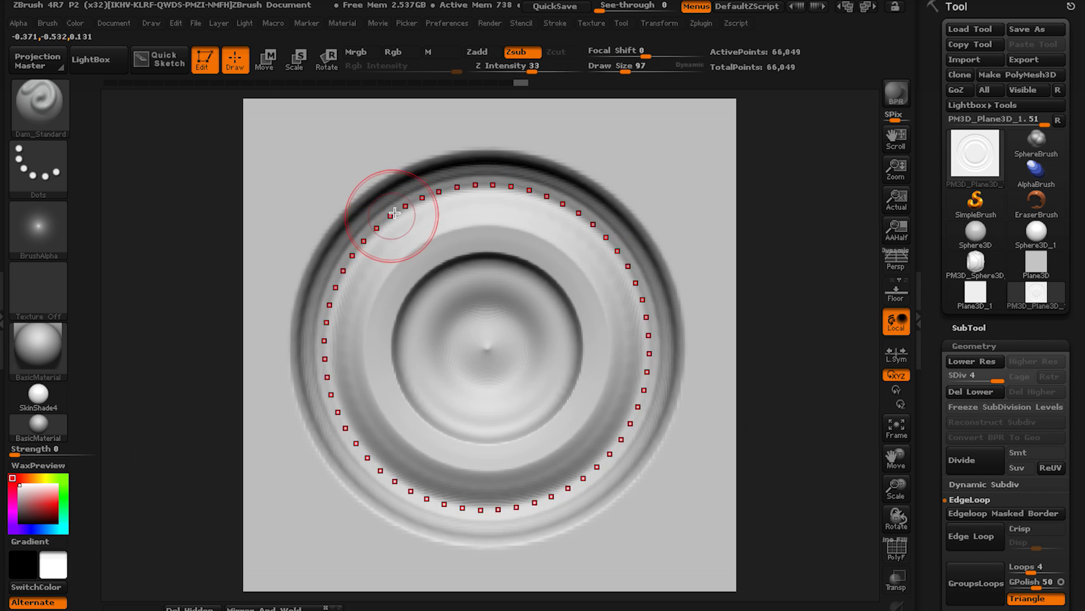
pyautogui.moveTo(394, 207)
pyautogui.mouseDown()
pyautogui.moveTo(375, 223)
pyautogui.moveTo(402, 214)
pyautogui.mouseUp()
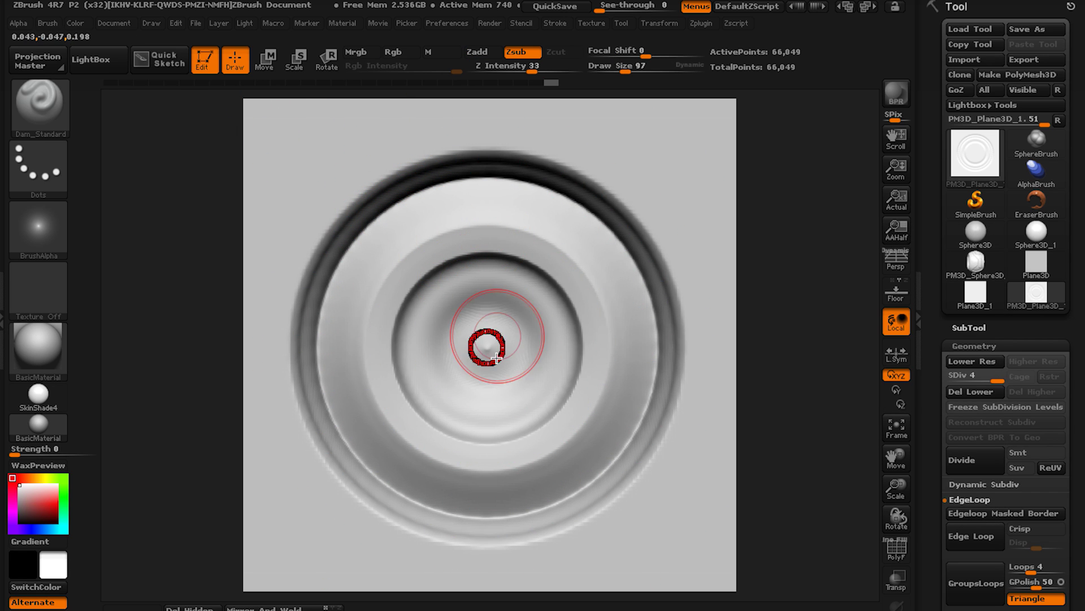
pyautogui.press('b')
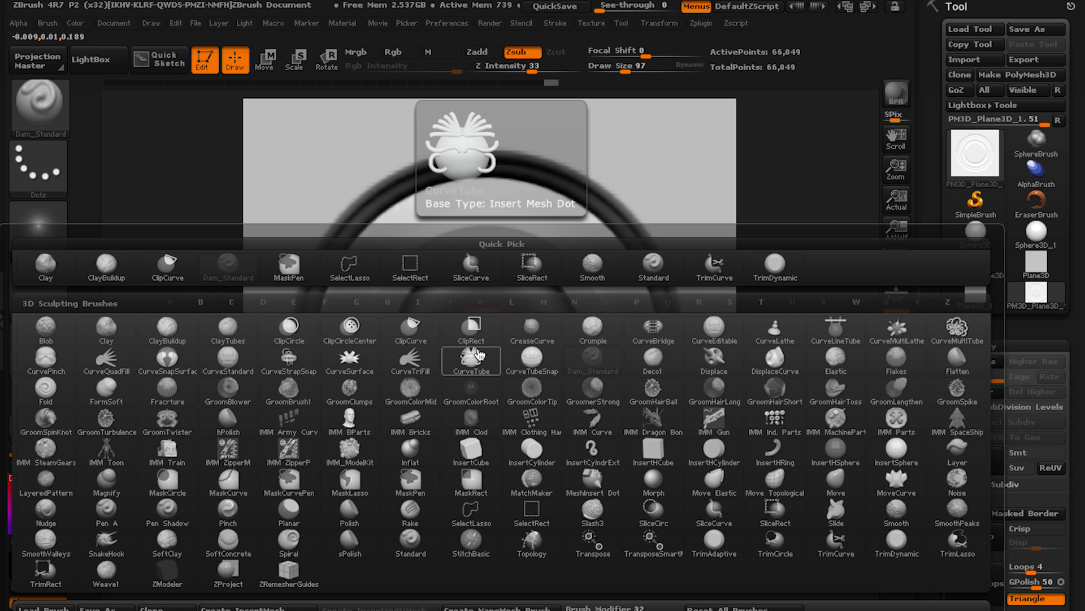
pyautogui.press('d')
pyautogui.press('s')
# Switch to the hPolish brush for polishing the ring surfaces.
pyautogui.press('b')
pyautogui.press('h')
pyautogui.press('p')
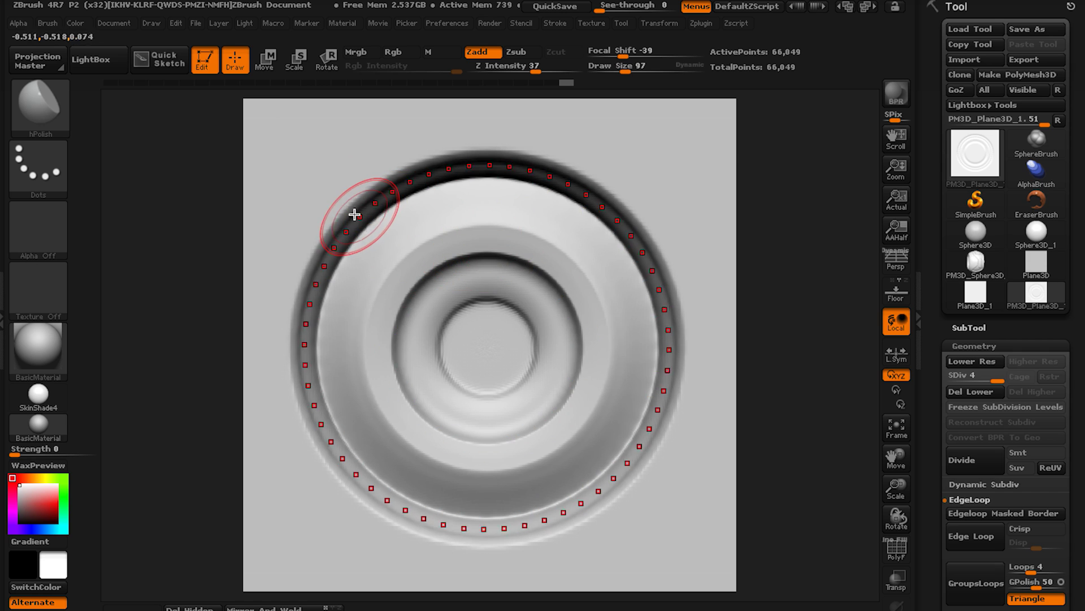
# Grab the document's ring relief as a new alpha.
pyautogui.click(18, 23)
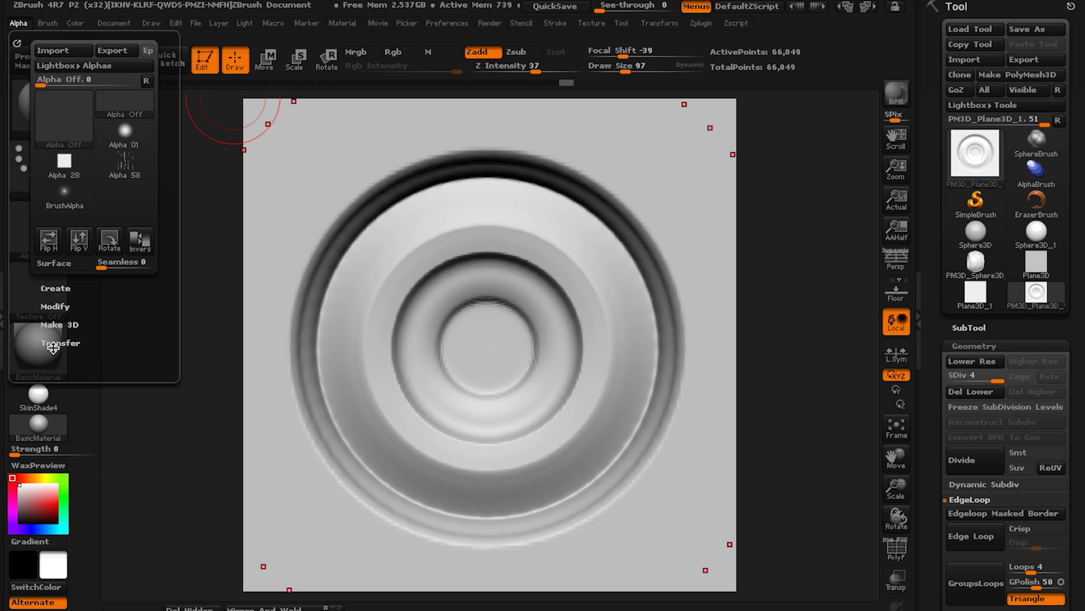
pyautogui.click(54, 347)
pyautogui.click(131, 321)
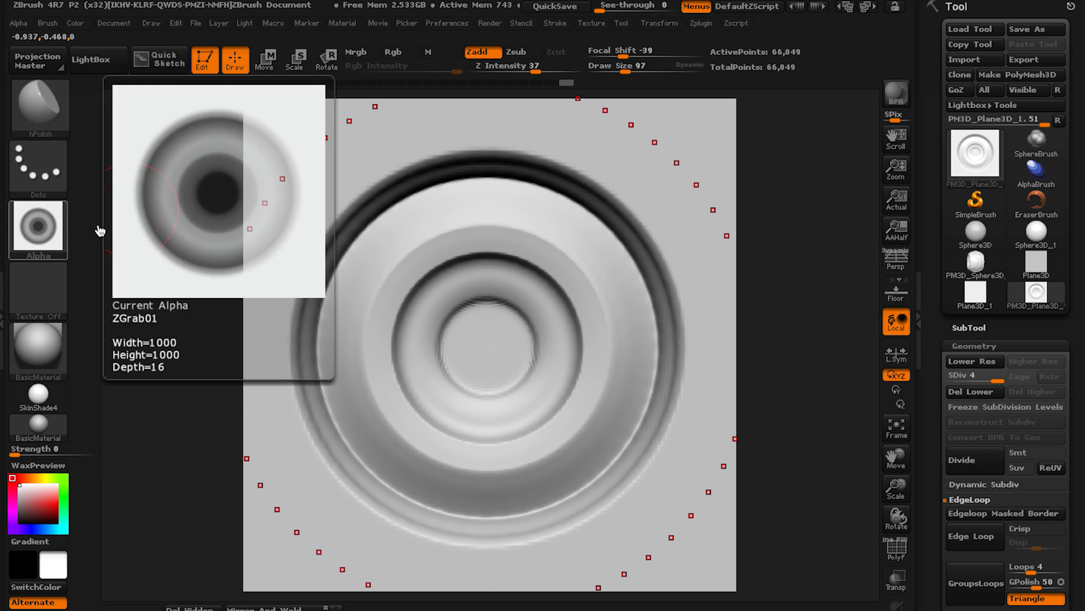
# Roll the plane back to its flat state at level 3 in the undo history and set RadialCount to 4.
pyautogui.moveTo(305, 85); pyautogui.dragTo(141, 83)
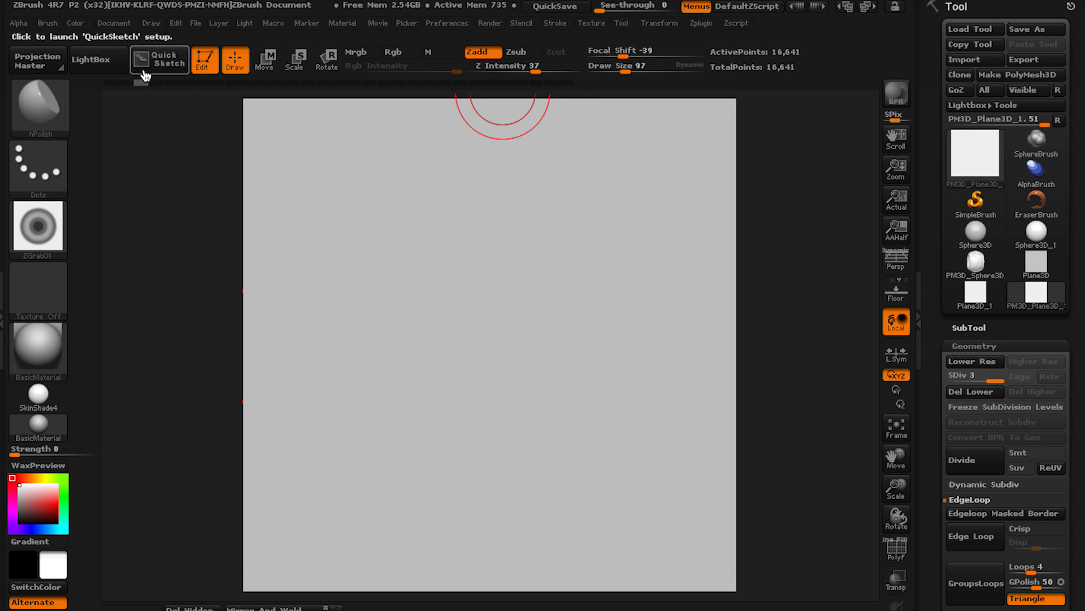
pyautogui.click(703, 25)
pyautogui.click(663, 24)
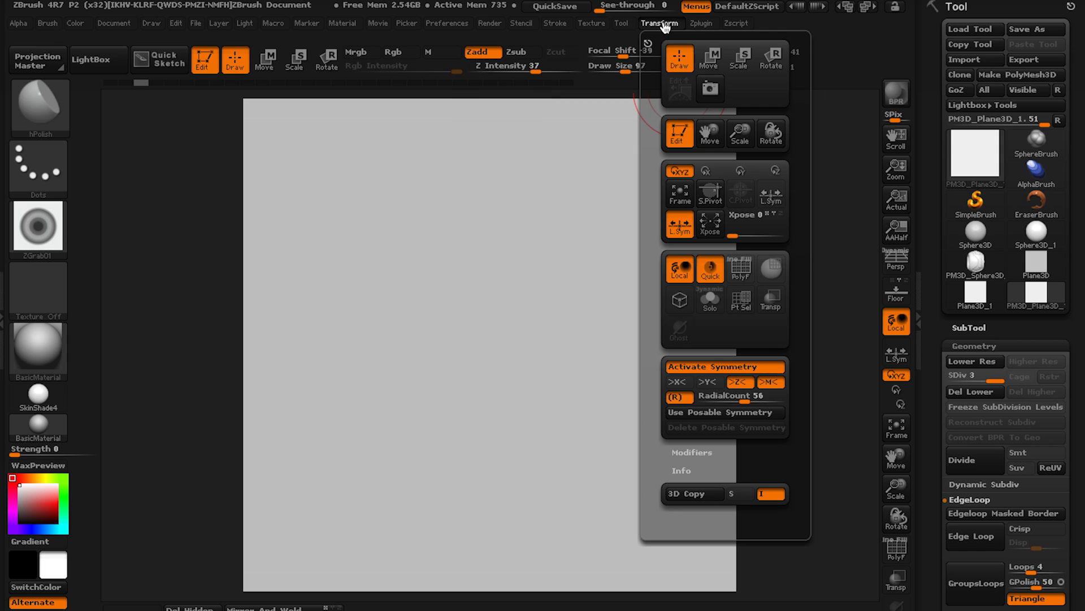
pyautogui.click(653, 25)
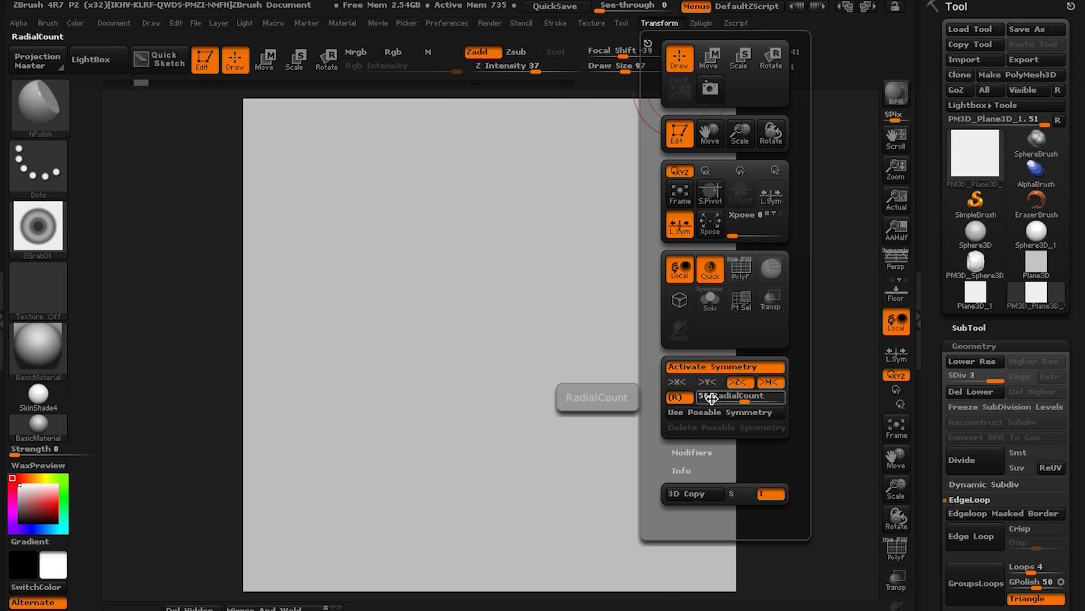
pyautogui.moveTo(735, 399); pyautogui.dragTo(701, 403)
pyautogui.write('4')
pyautogui.press('Return')
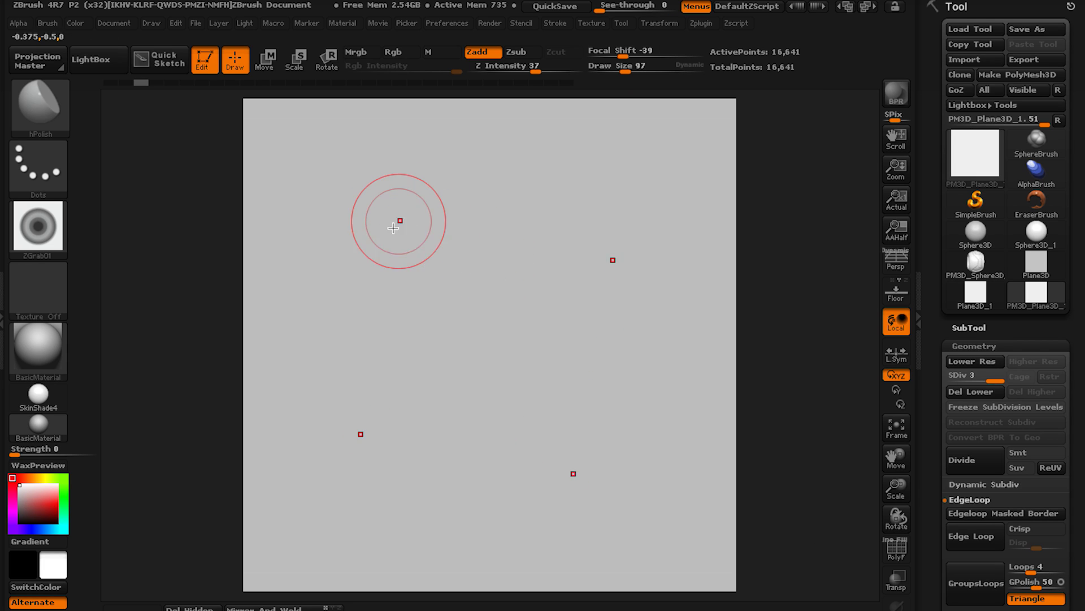
pyautogui.press('b')
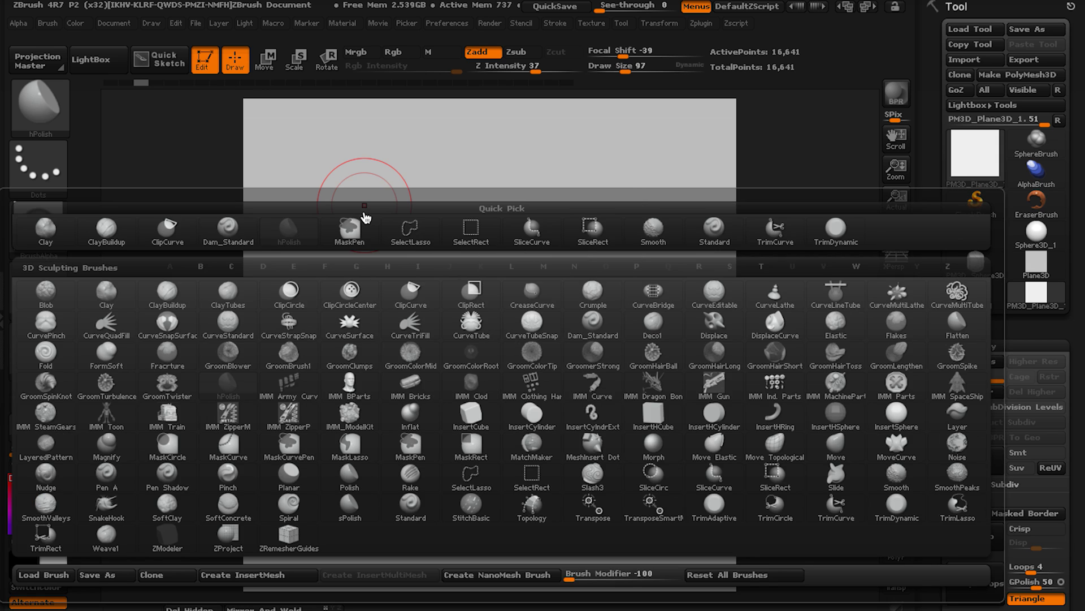
pyautogui.press('s')
pyautogui.press('t')
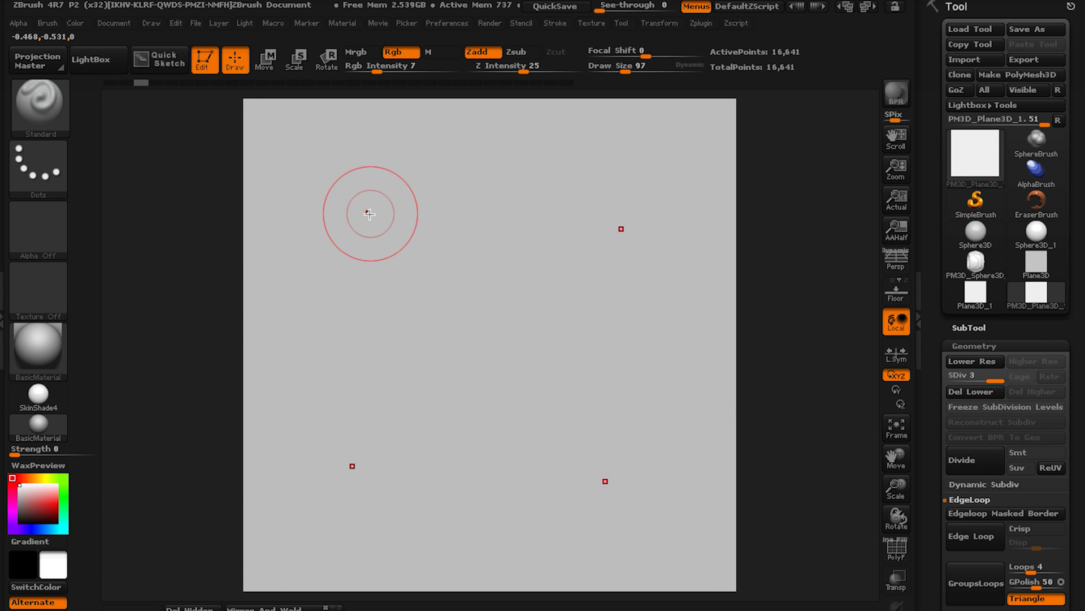
# Raise four diagonal bars radiating around the plane's centre with the Layer brush and smooth their edges.
pyautogui.press('b')
pyautogui.press('l')
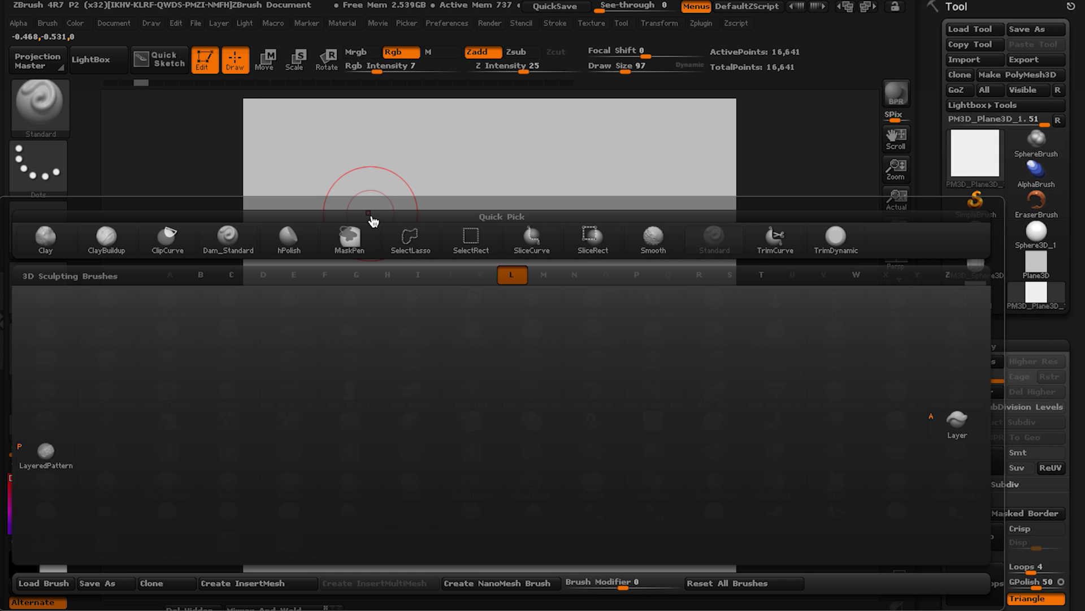
pyautogui.press('a')
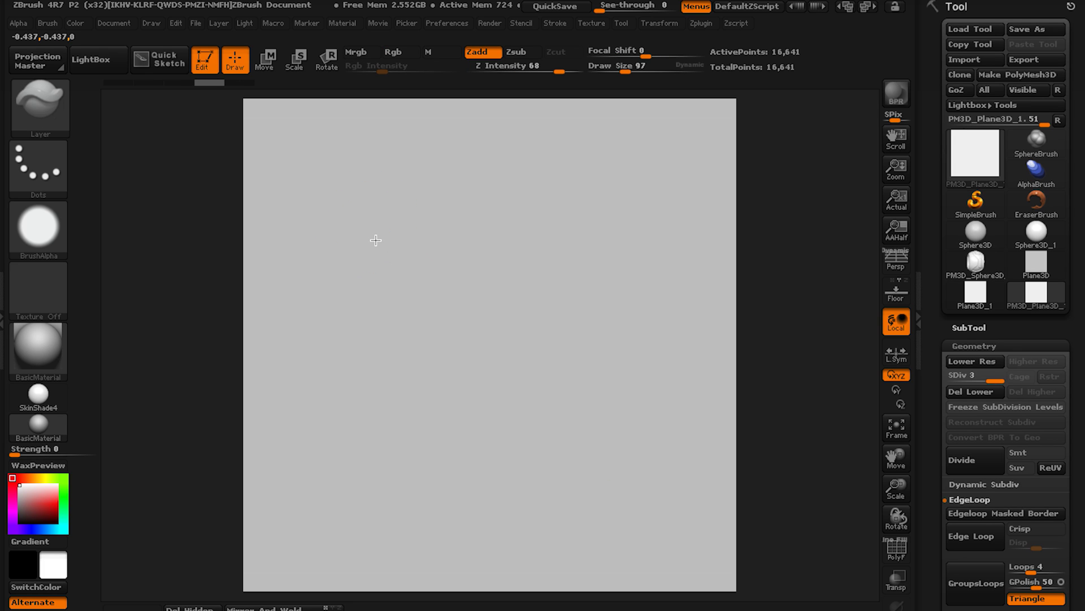
pyautogui.moveTo(376, 239)
pyautogui.mouseDown()
pyautogui.moveTo(456, 317)
pyautogui.moveTo(412, 249)
pyautogui.moveTo(397, 257)
pyautogui.mouseUp()
pyautogui.moveTo(449, 309); pyautogui.dragTo(394, 250)
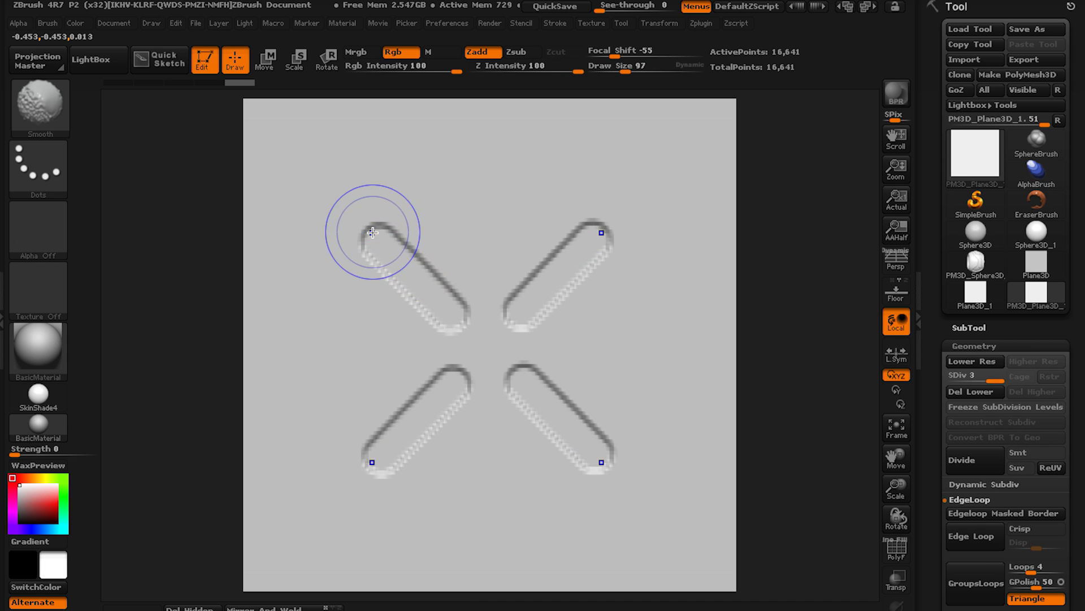
pyautogui.keyDown('shift'); pyautogui.moveTo(376, 232); pyautogui.dragTo(456, 316); pyautogui.keyUp('shift')
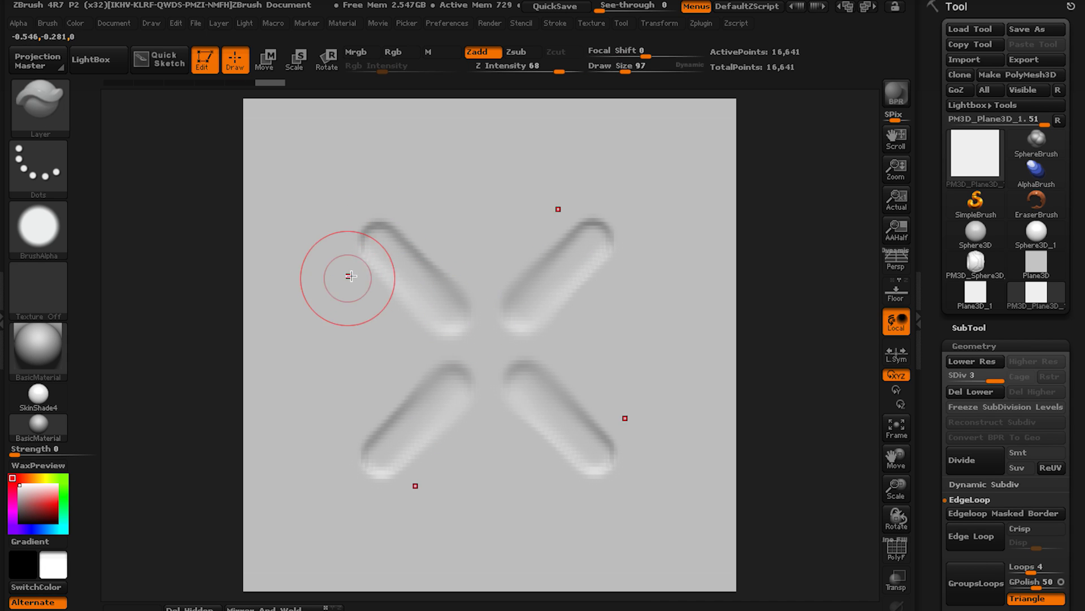
# Redraw the four diagonal bars with the Layer brush on the flat plane subdivided to level 5, and grab the document as a new alpha.
pyautogui.hotkey('ctrl', 'z')
pyautogui.hotkey('ctrl', 'shift', 'z')
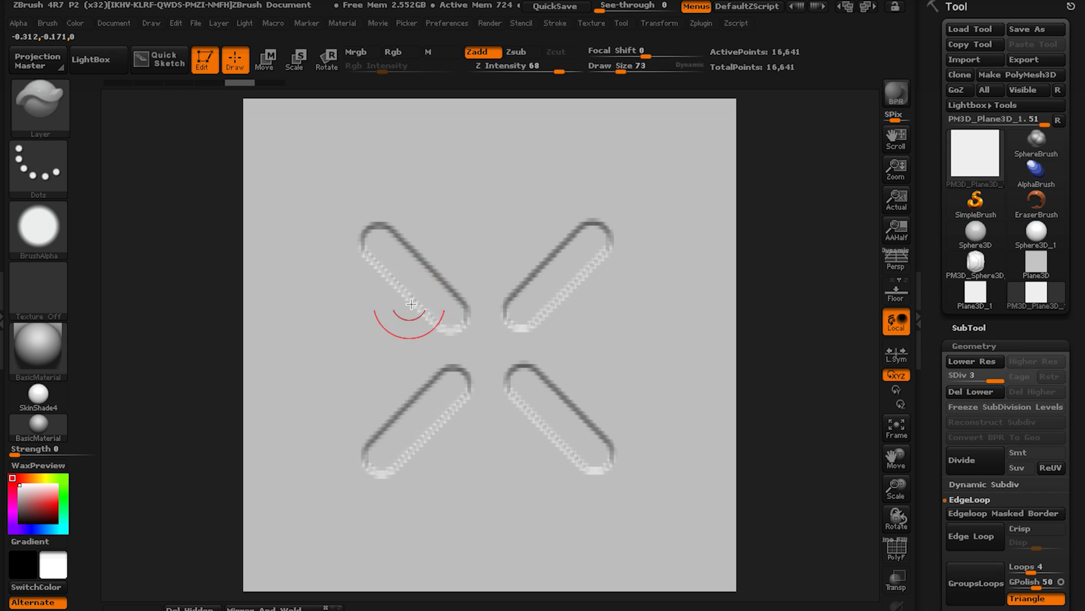
pyautogui.hotkey('ctrl', 'z')
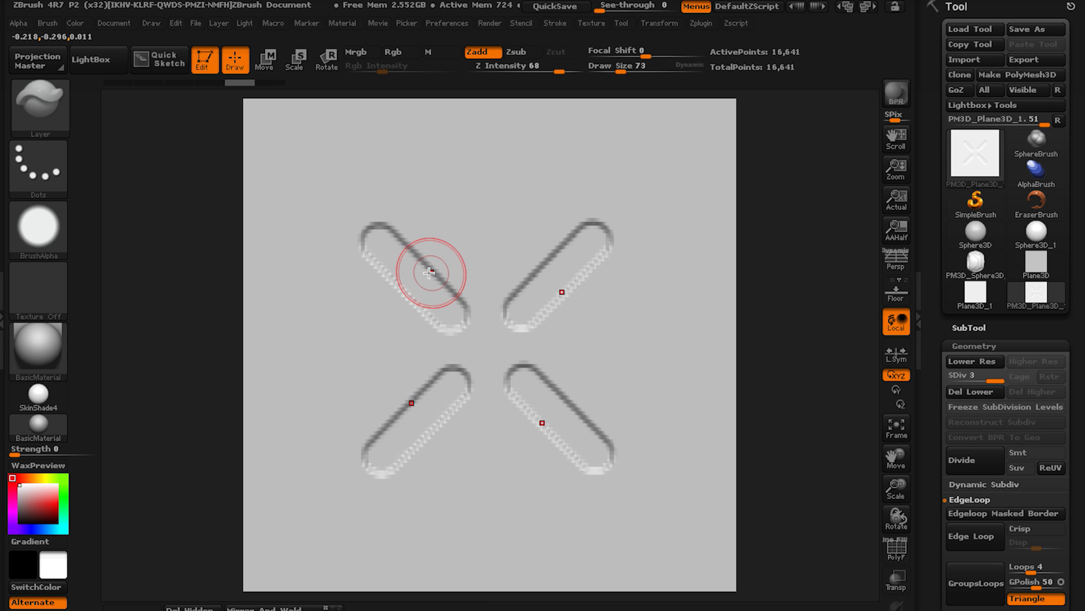
pyautogui.hotkey('ctrl', 'z')
pyautogui.hotkey('ctrl', 'z')
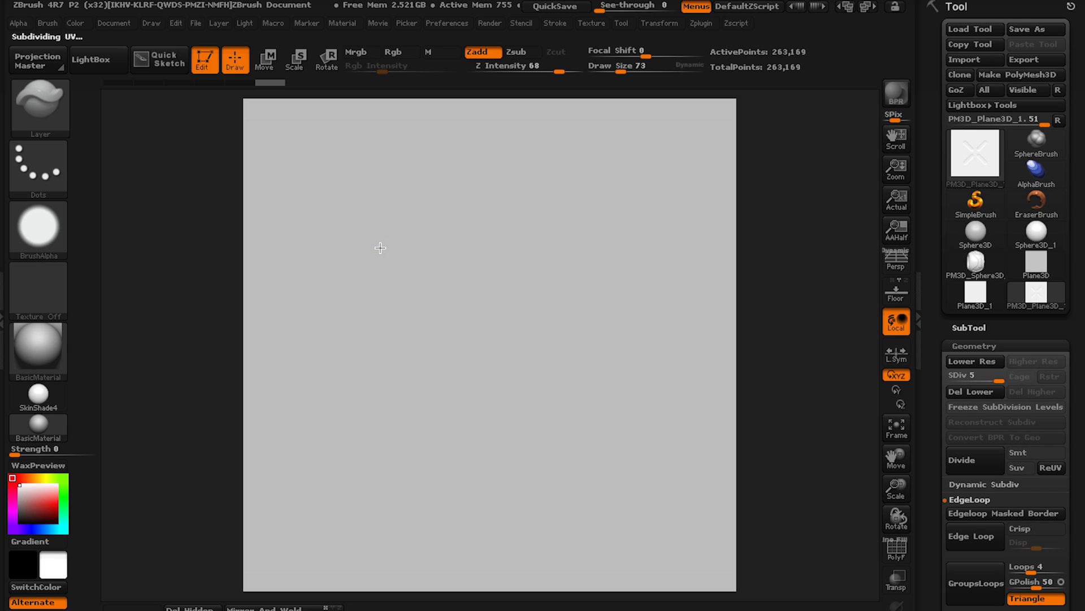
pyautogui.moveTo(393, 265)
pyautogui.mouseDown()
pyautogui.moveTo(428, 309)
pyautogui.moveTo(397, 261)
pyautogui.mouseUp()
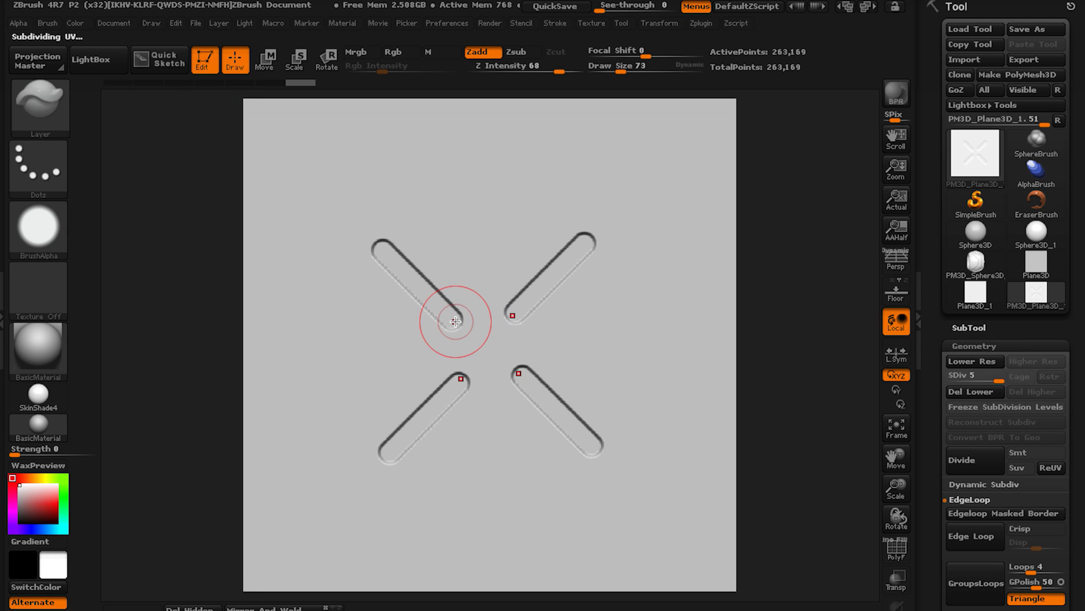
pyautogui.click(17, 24)
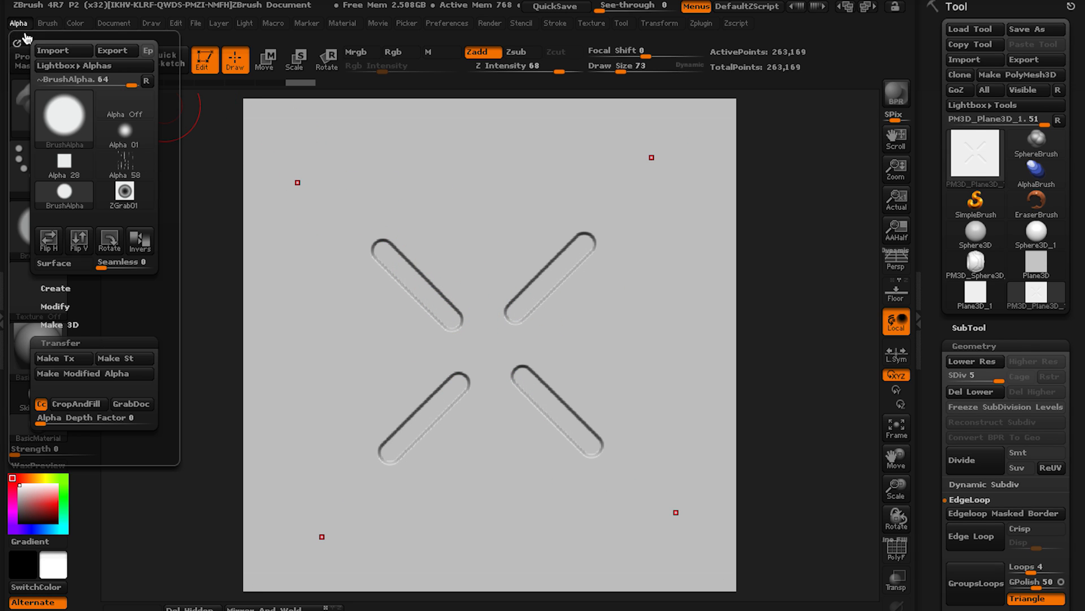
pyautogui.click(131, 405)
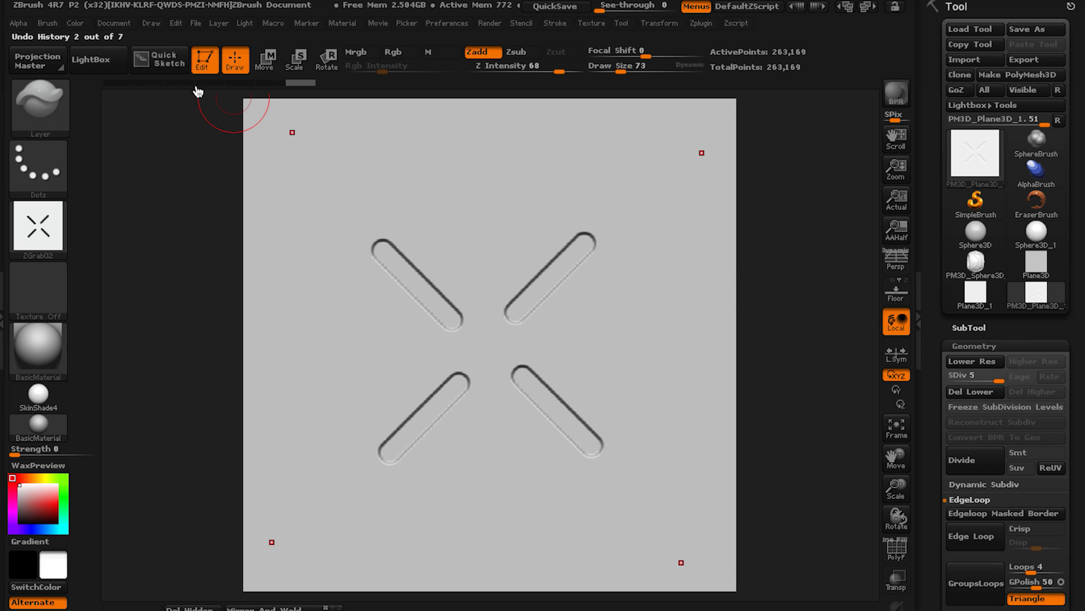
# Return the plane to its flat state, sculpt one long diagonal bar with the brush alpha off, and grab the document as another alpha.
pyautogui.click(280, 84)
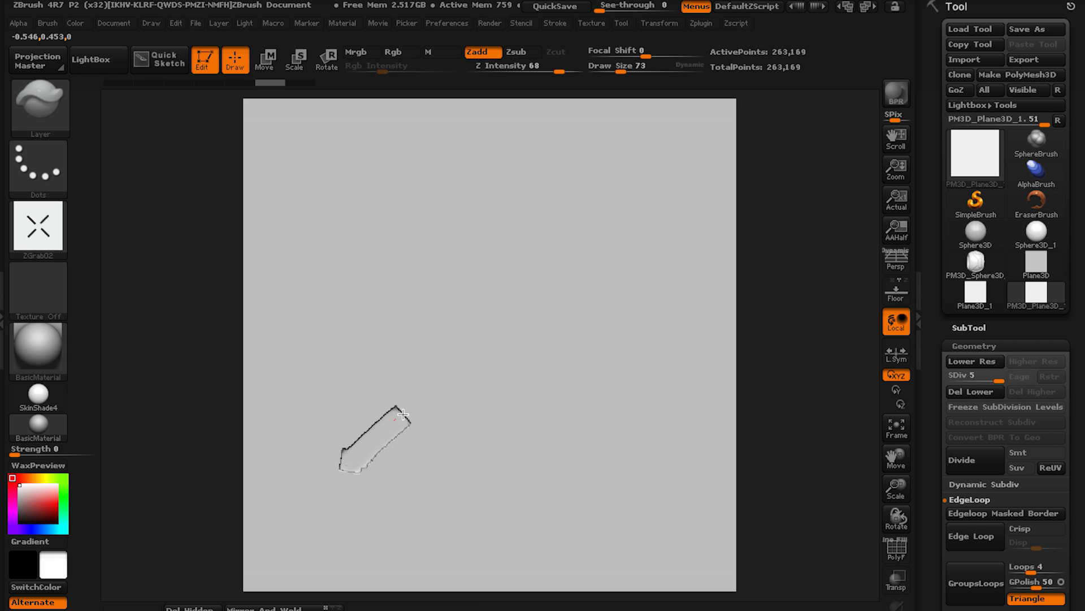
pyautogui.moveTo(403, 414); pyautogui.dragTo(418, 400)
pyautogui.hotkey('ctrl', 'z')
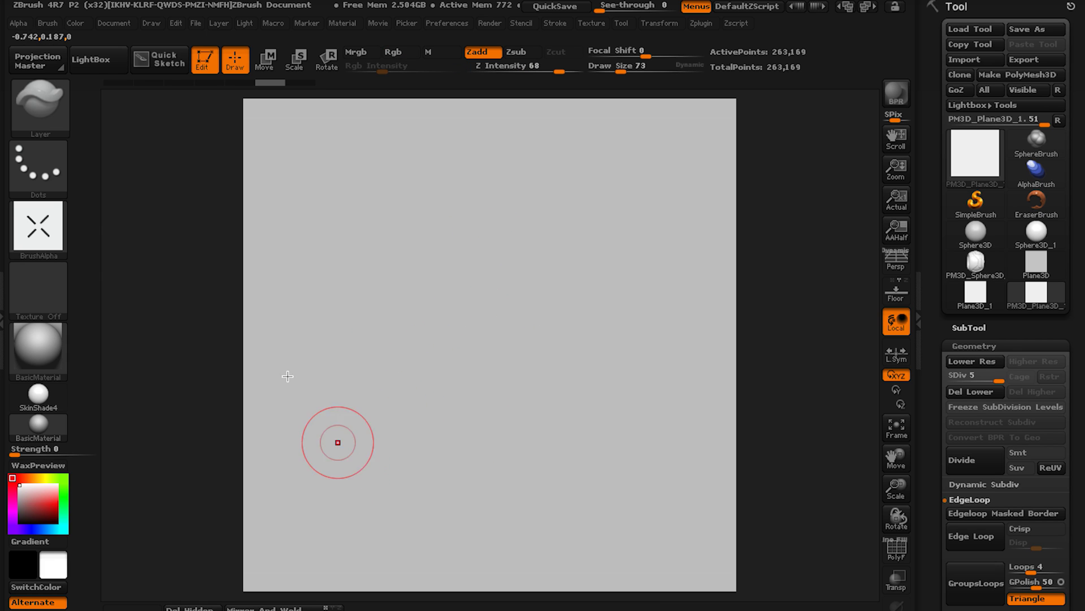
pyautogui.click(38, 226)
pyautogui.click(110, 249)
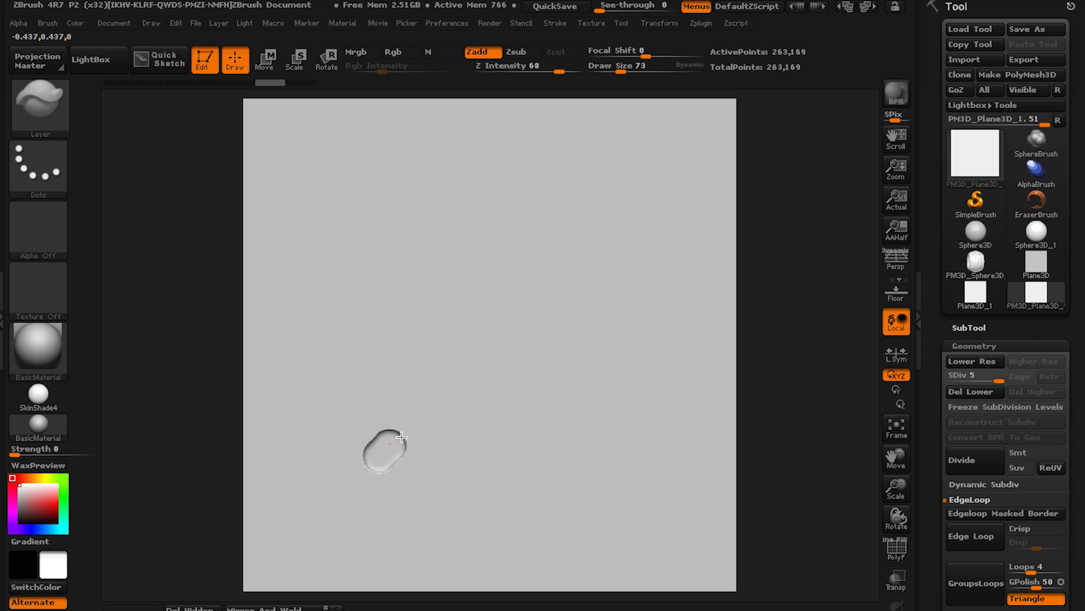
pyautogui.moveTo(402, 437); pyautogui.dragTo(623, 249)
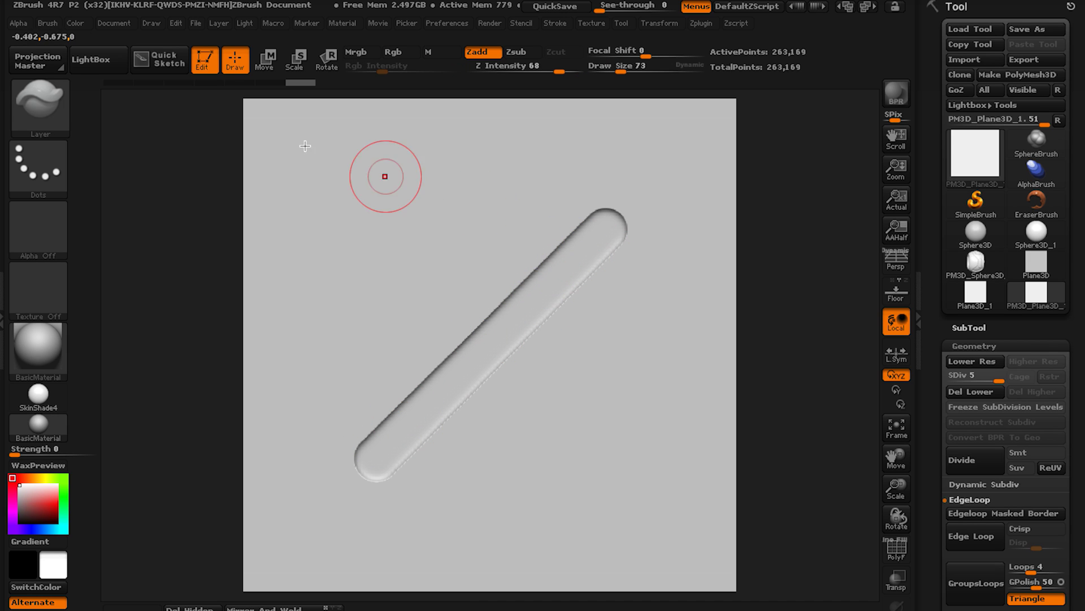
pyautogui.click(29, 25)
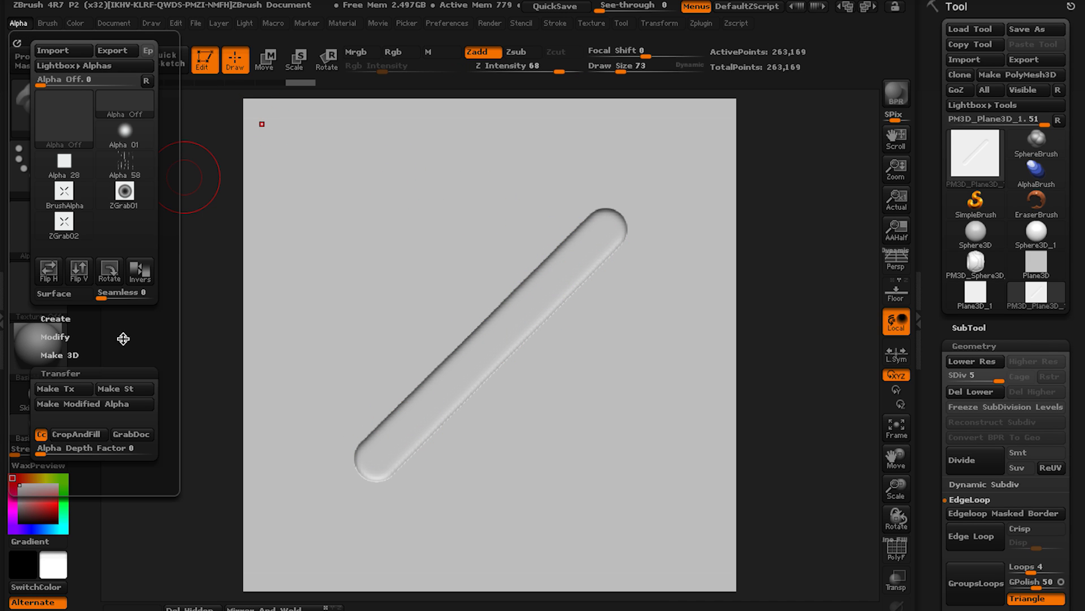
pyautogui.click(137, 438)
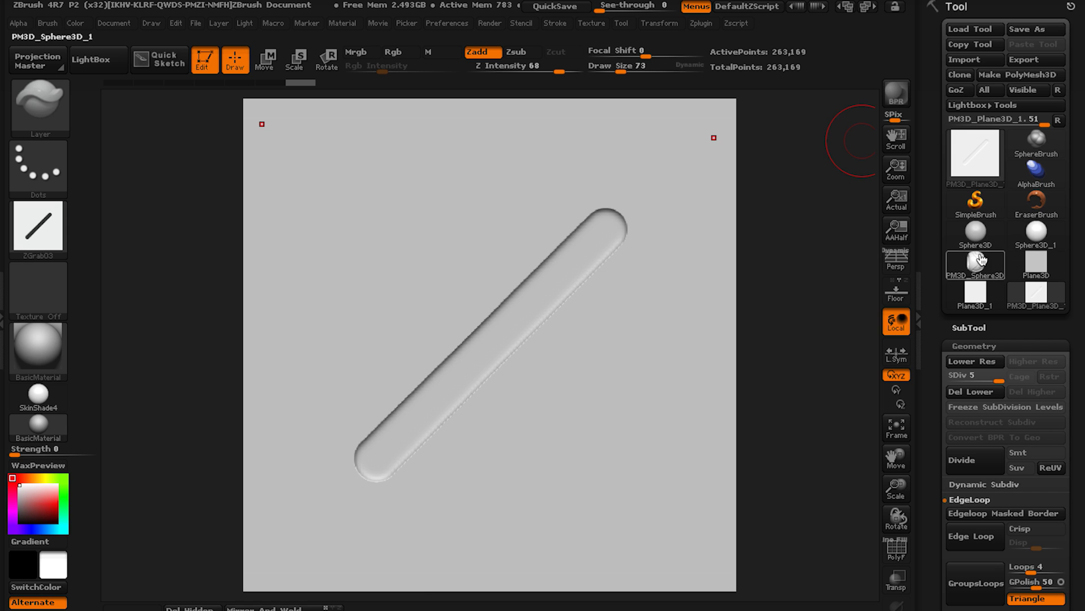
# Switch to the PM3D_Sphere3D_1 tool, show the document at actual size and frame the sphere's round opening and side panel.
pyautogui.click(976, 265)
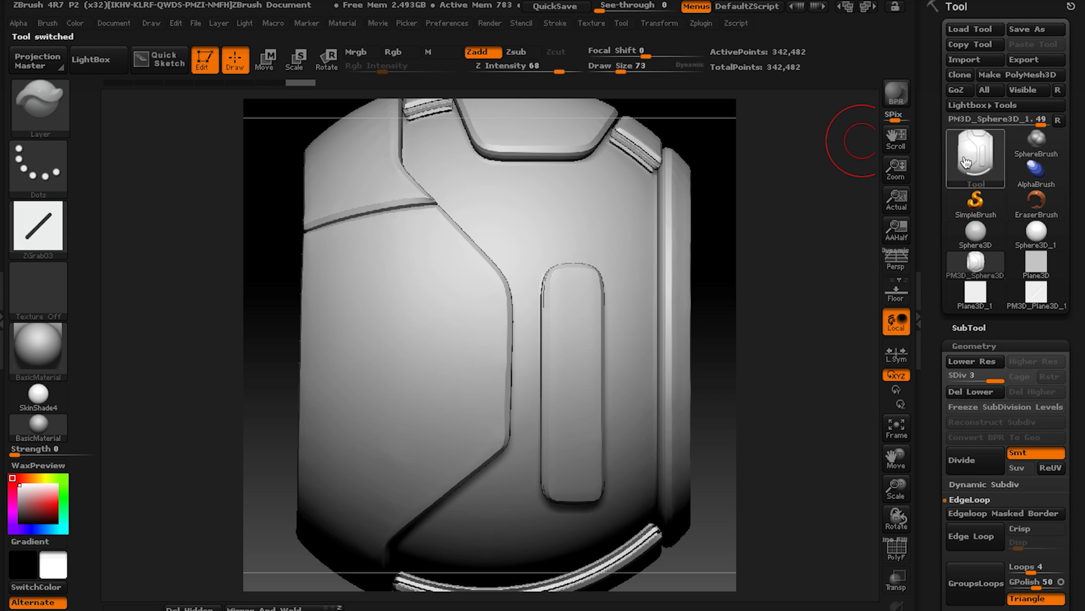
pyautogui.click(899, 233)
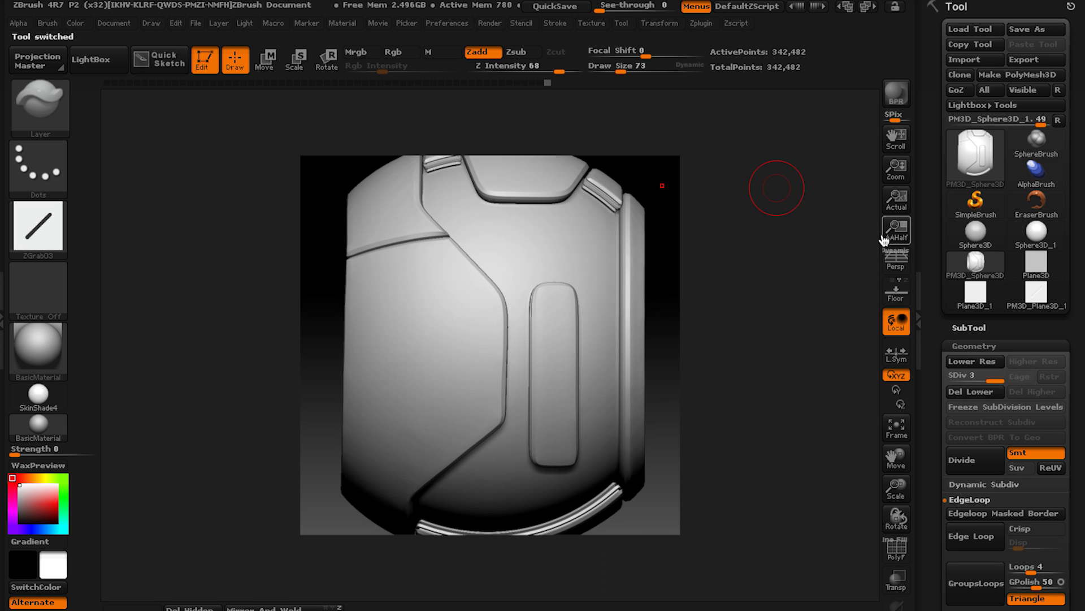
pyautogui.click(897, 198)
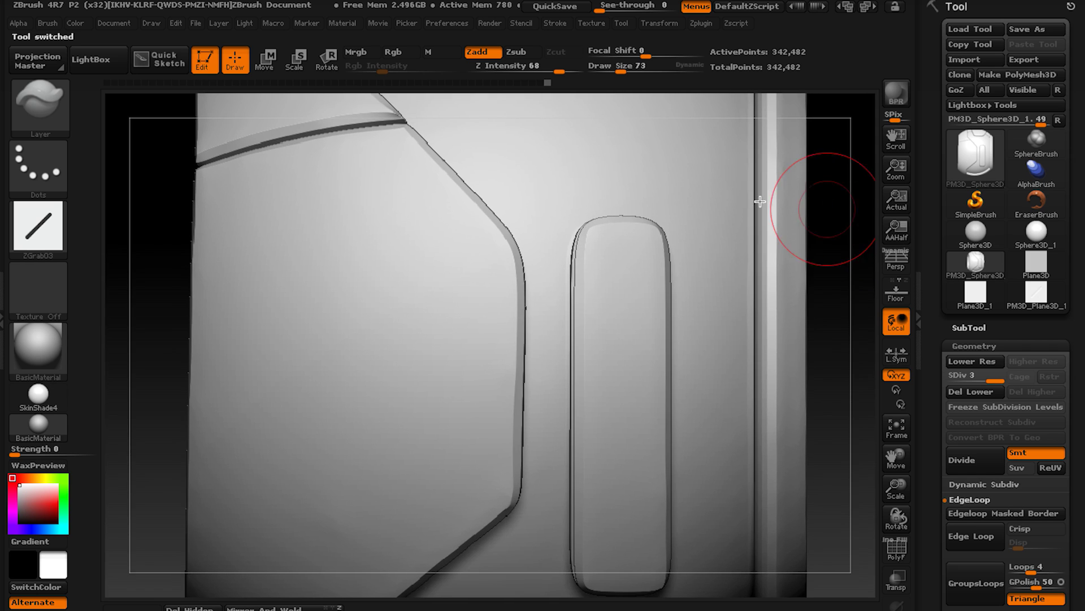
pyautogui.keyDown('alt'); pyautogui.moveTo(560, 303); pyautogui.dragTo(500, 238, button='right'); pyautogui.keyUp('alt')
pyautogui.keyDown('alt'); pyautogui.moveTo(521, 347); pyautogui.dragTo(480, 314, button='right'); pyautogui.keyUp('alt')
pyautogui.moveTo(395, 322)
pyautogui.mouseDown(button='right')
pyautogui.moveTo(452, 314)
pyautogui.moveTo(497, 266)
pyautogui.moveTo(498, 285)
pyautogui.moveTo(310, 221)
pyautogui.mouseUp(button='right')
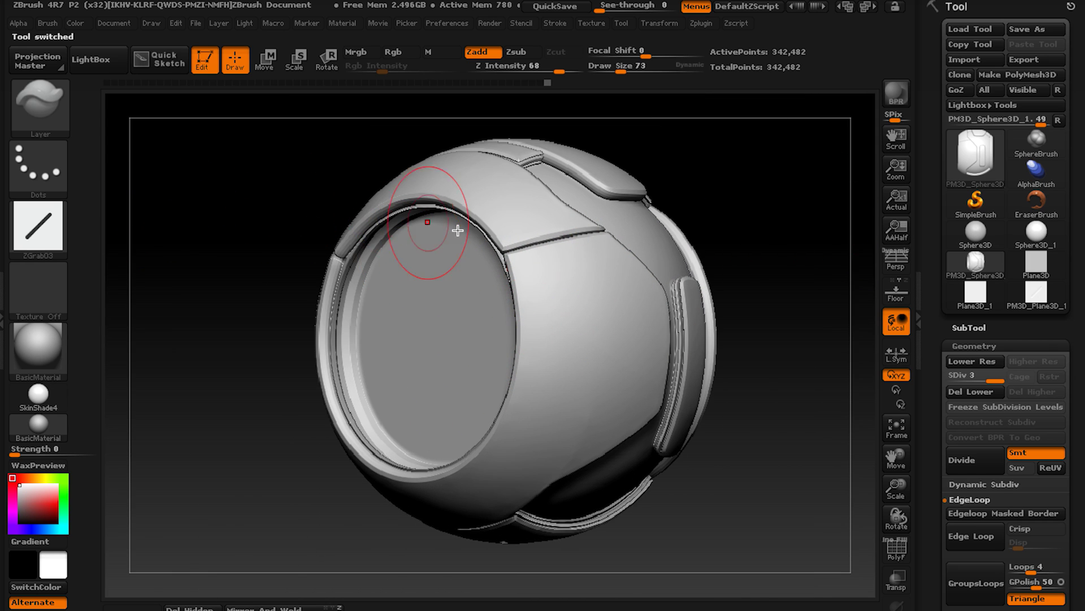
# Choose the Standard brush with the single-bar alpha ZGrab03 and invert that alpha.
pyautogui.press('b')
pyautogui.press('s')
pyautogui.press('t')
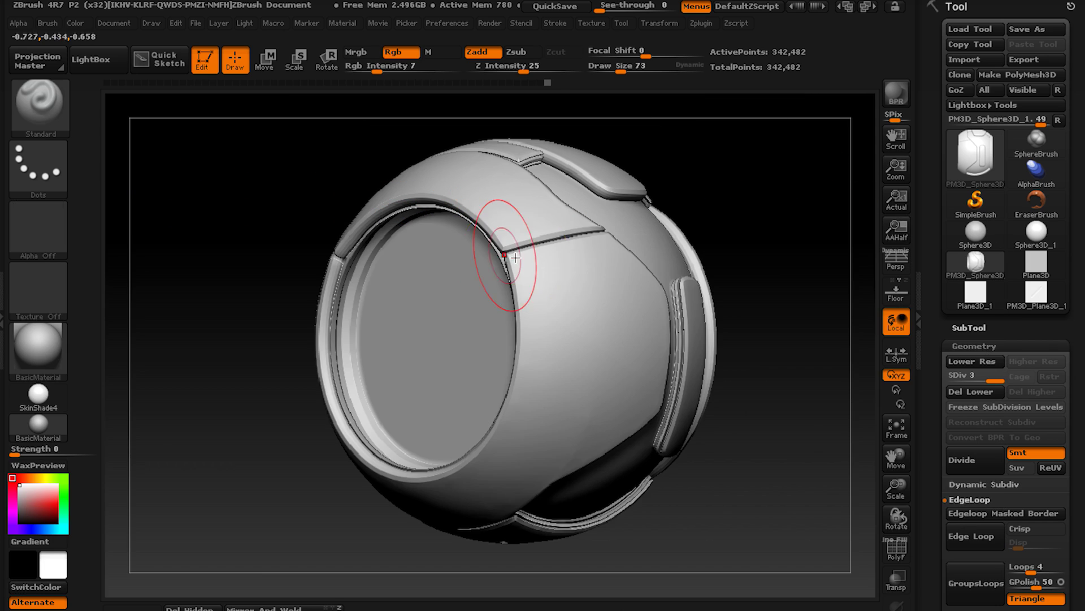
pyautogui.click(66, 235)
pyautogui.click(544, 451)
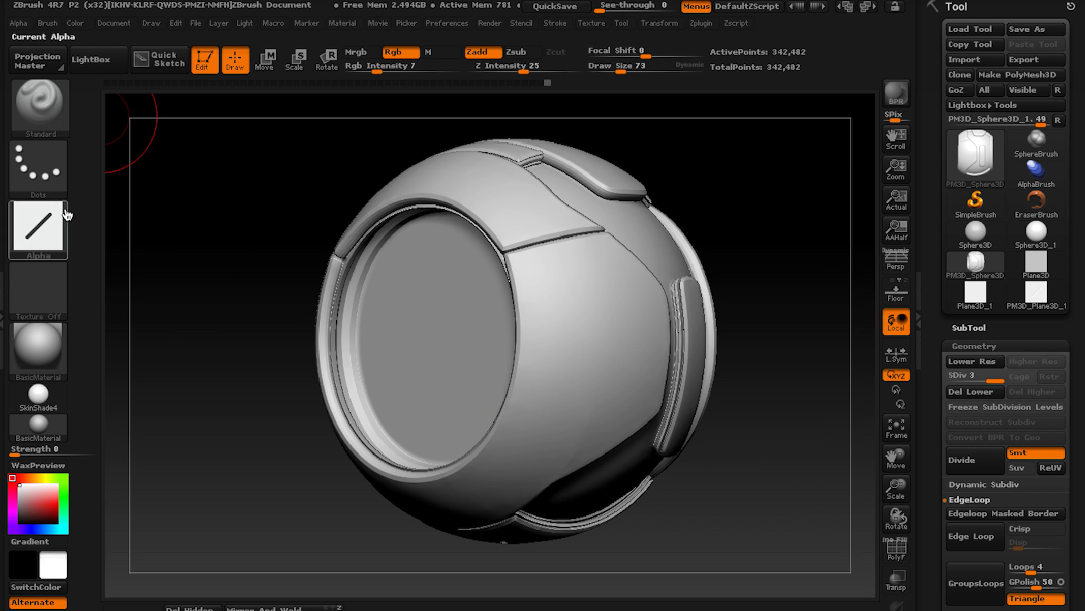
pyautogui.click(20, 26)
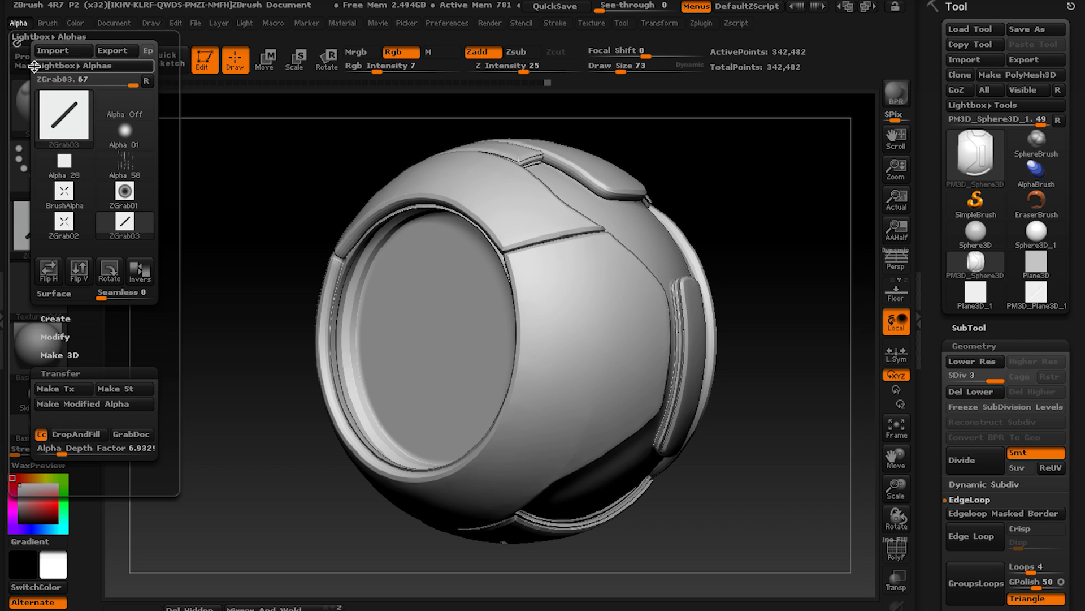
pyautogui.click(141, 275)
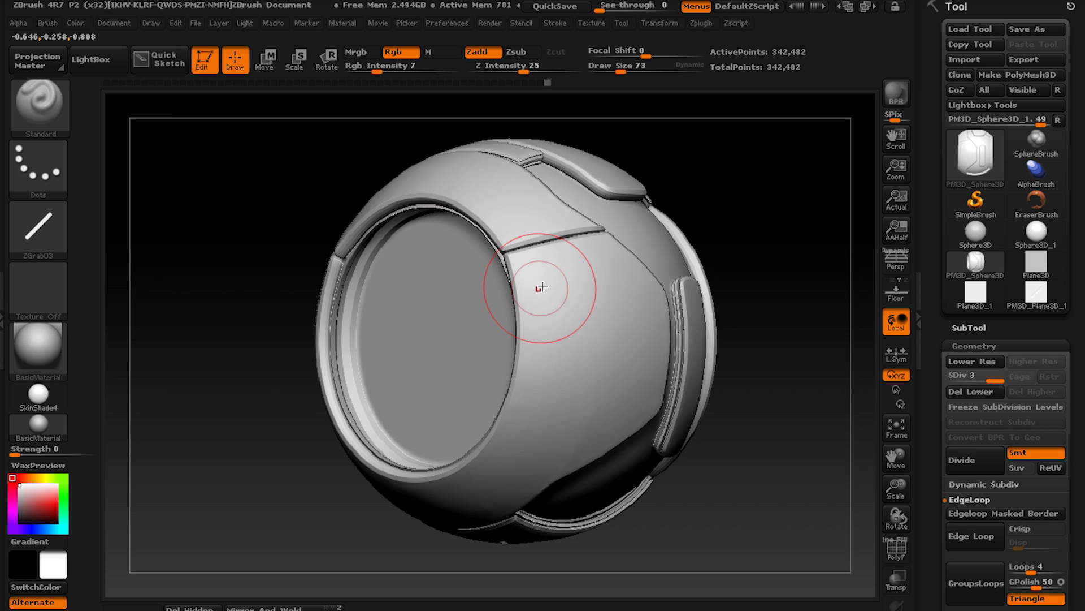
# Set the brush's draw size to 55 and its stroke type to DragDot.
pyautogui.press('s')
pyautogui.moveTo(529, 297); pyautogui.dragTo(524, 296)
pyautogui.moveTo(528, 293)
pyautogui.mouseDown(button='right')
pyautogui.moveTo(511, 289)
pyautogui.moveTo(520, 292)
pyautogui.mouseUp(button='right')
pyautogui.click(38, 165)
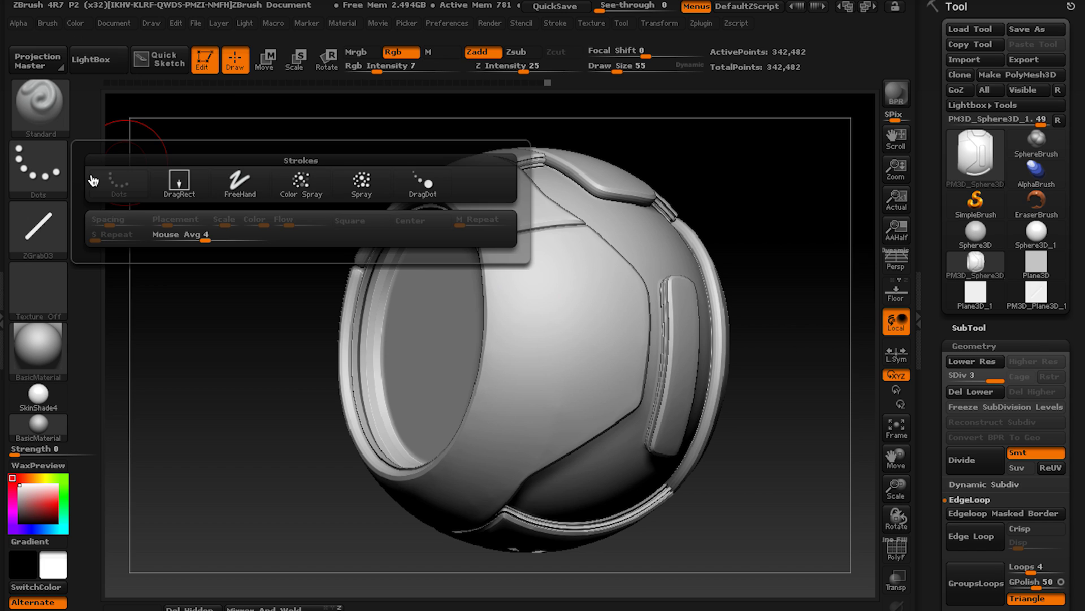
pyautogui.click(428, 188)
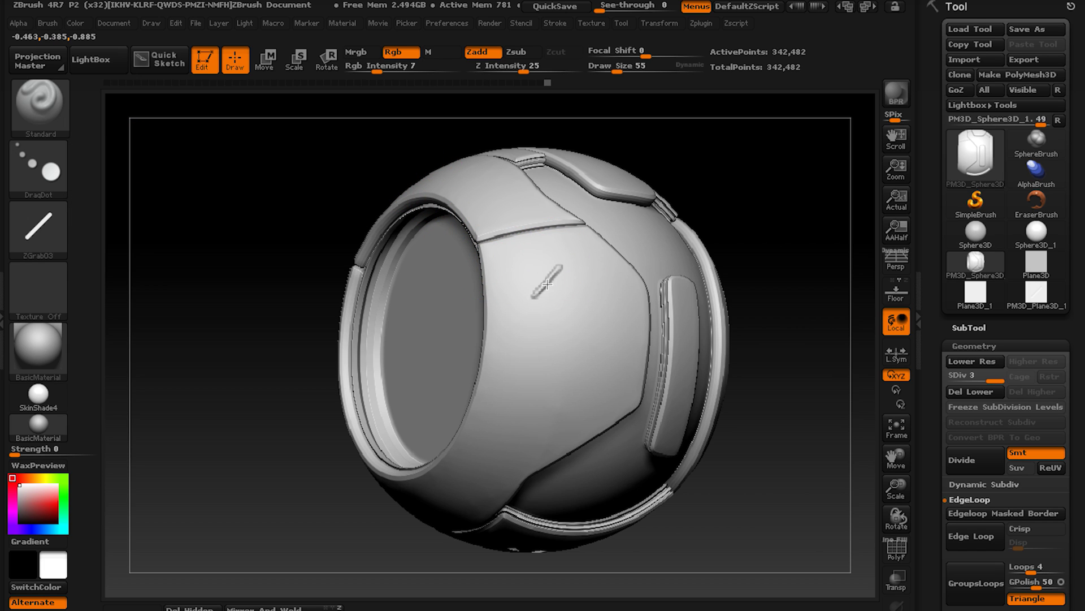
# Subdivide the sphere to level 5 and set the brush's Z Intensity to 17, undoing the trial bar stamps.
pyautogui.hotkey('ctrl', 'z')
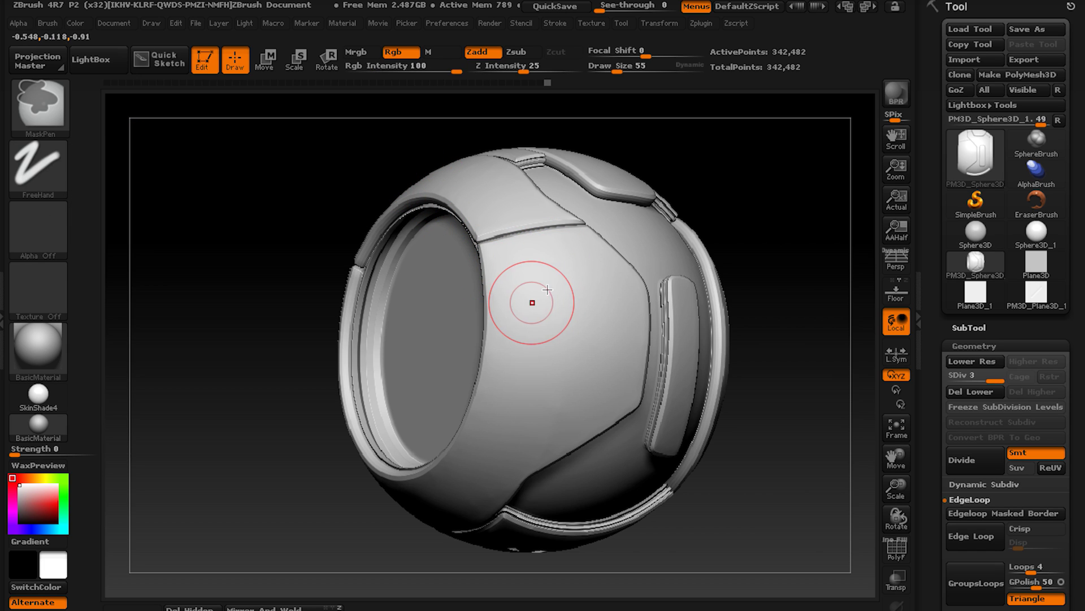
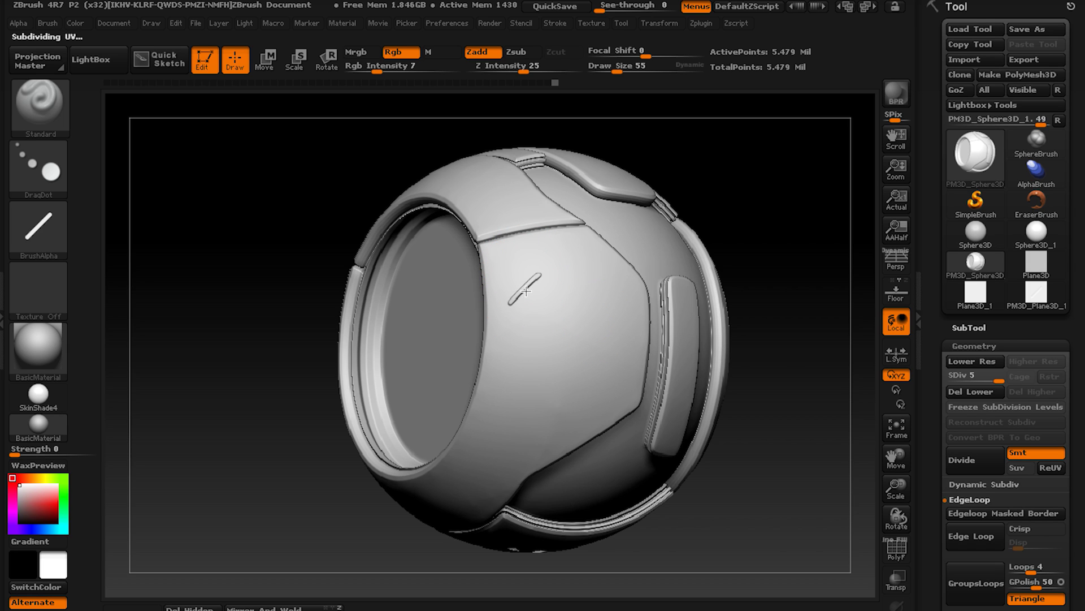
pyautogui.press('ctrl')
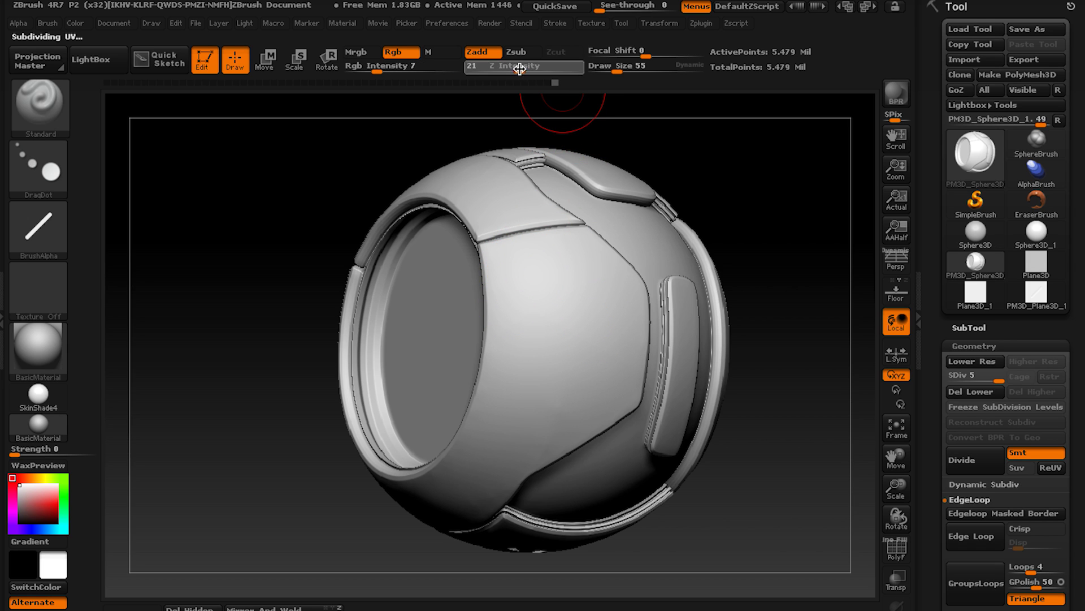
pyautogui.moveTo(523, 66); pyautogui.dragTo(513, 67)
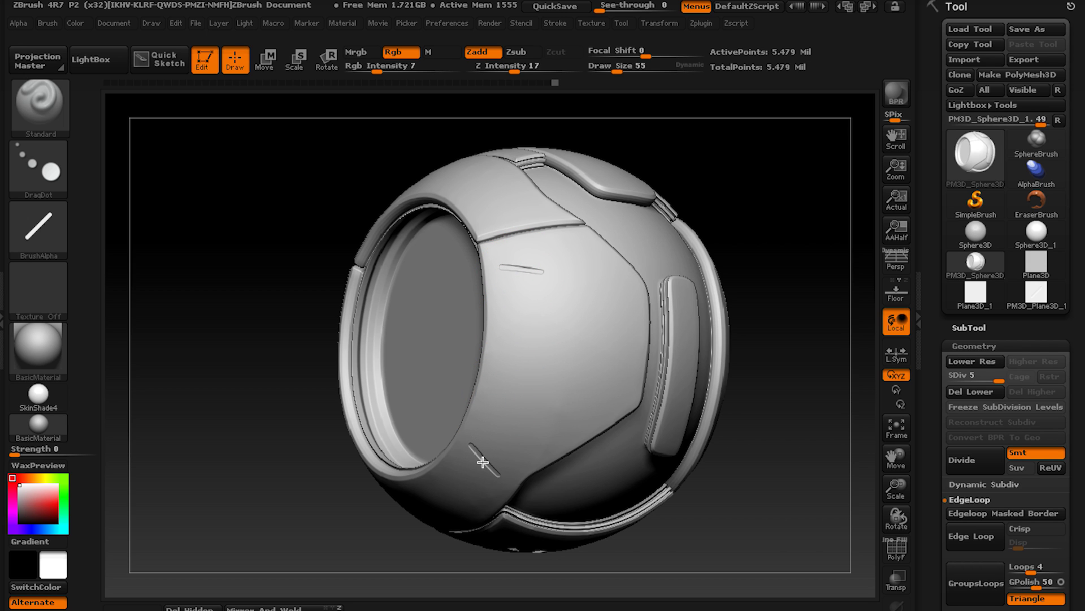
pyautogui.moveTo(464, 355)
pyautogui.mouseDown()
pyautogui.moveTo(528, 359)
pyautogui.moveTo(509, 360)
pyautogui.moveTo(505, 314)
pyautogui.mouseUp()
pyautogui.press('ctrl')
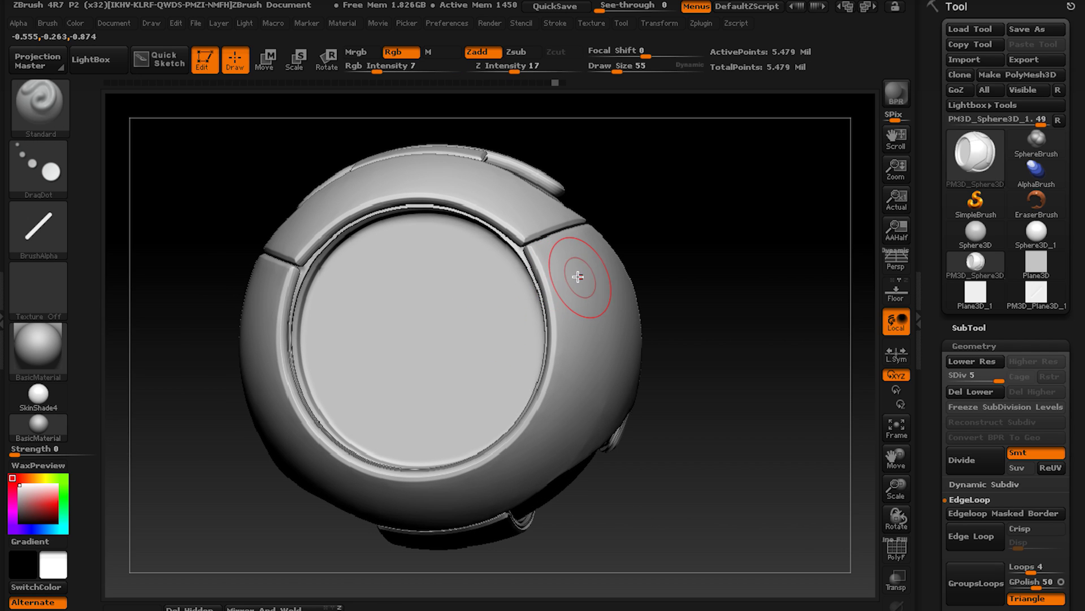
# Turn on mirror symmetry and stamp an upper and a lower slanted bar on the side panel beside the round opening.
pyautogui.click(663, 25)
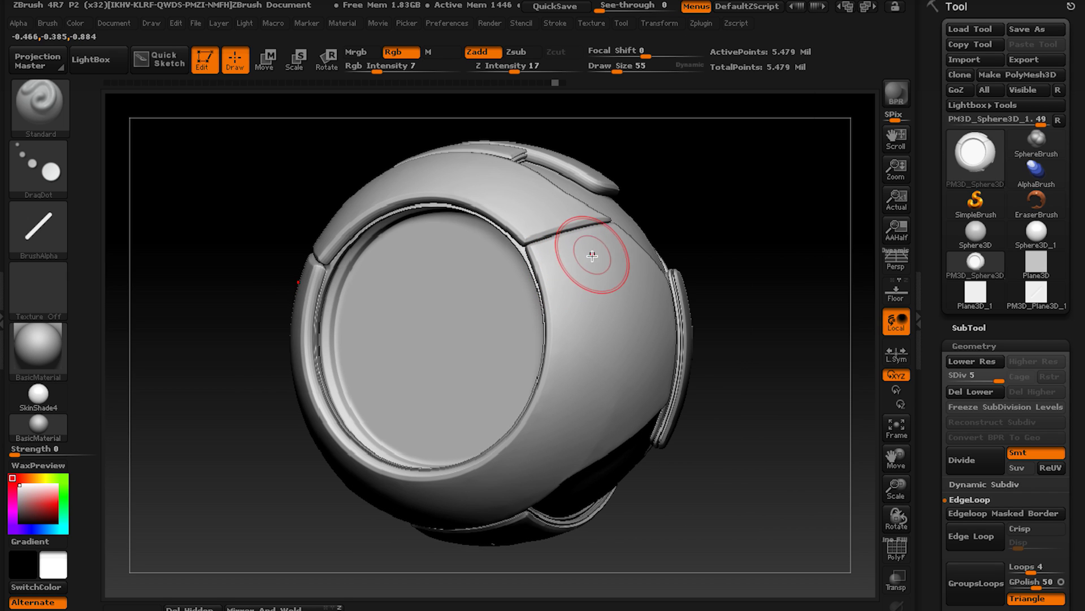
pyautogui.moveTo(593, 255)
pyautogui.mouseDown()
pyautogui.moveTo(579, 277)
pyautogui.moveTo(584, 293)
pyautogui.mouseUp()
pyautogui.moveTo(563, 404); pyautogui.dragTo(549, 441)
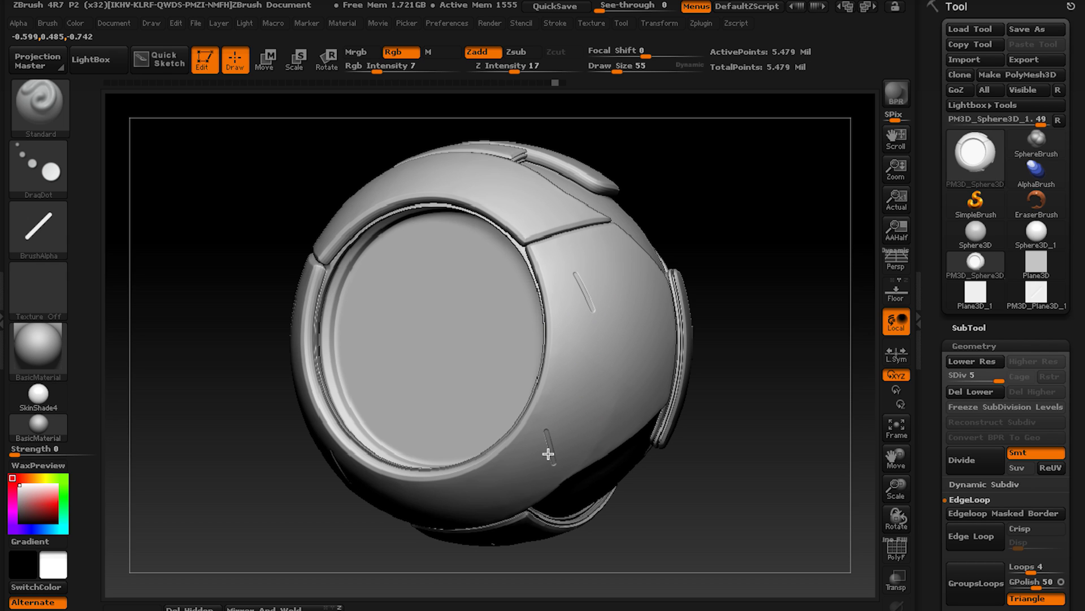
pyautogui.moveTo(560, 438); pyautogui.dragTo(561, 440)
pyautogui.moveTo(577, 382); pyautogui.dragTo(529, 369, button='right')
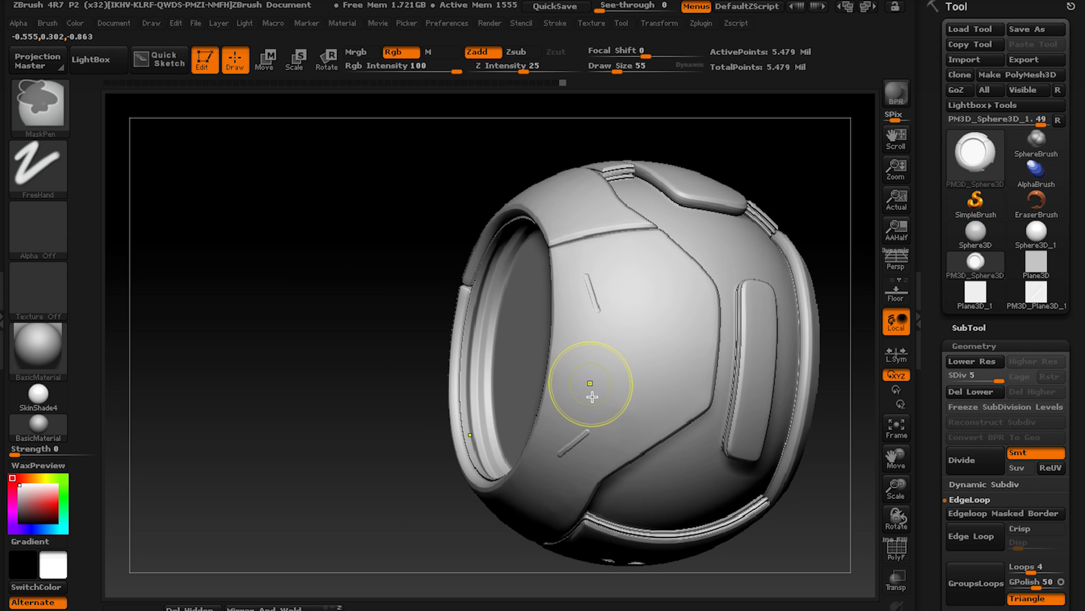
pyautogui.press('ctrl')
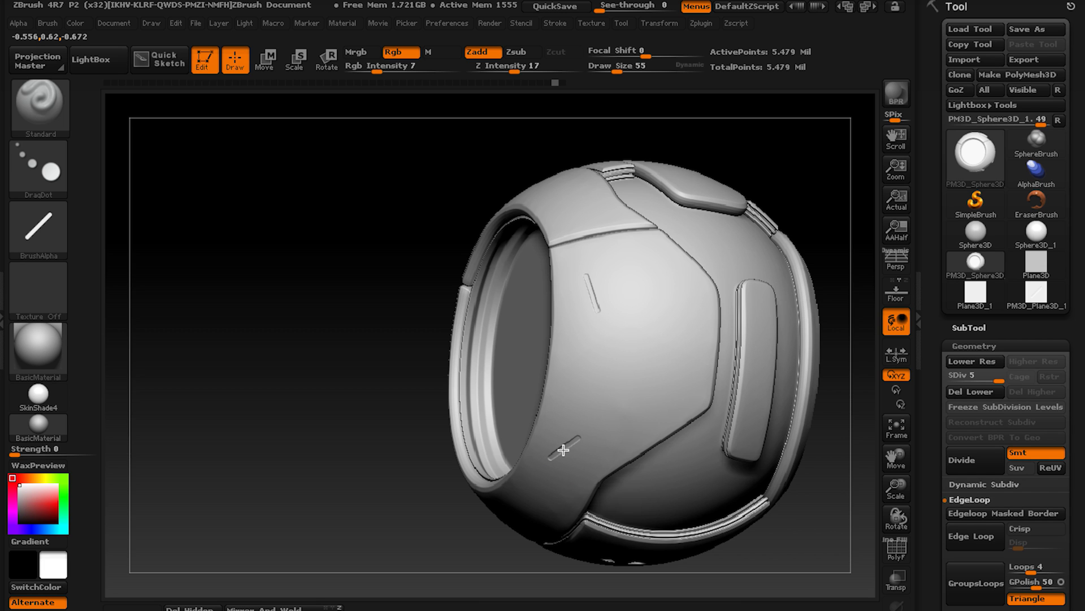
# Stamp a mirrored slanted bar on the panel above the round opening, undoing the unwanted placement.
pyautogui.moveTo(613, 381)
pyautogui.mouseDown(button='right')
pyautogui.moveTo(596, 344)
pyautogui.moveTo(581, 369)
pyautogui.moveTo(629, 359)
pyautogui.moveTo(625, 295)
pyautogui.moveTo(625, 363)
pyautogui.moveTo(596, 360)
pyautogui.moveTo(616, 308)
pyautogui.moveTo(586, 308)
pyautogui.moveTo(600, 388)
pyautogui.mouseUp(button='right')
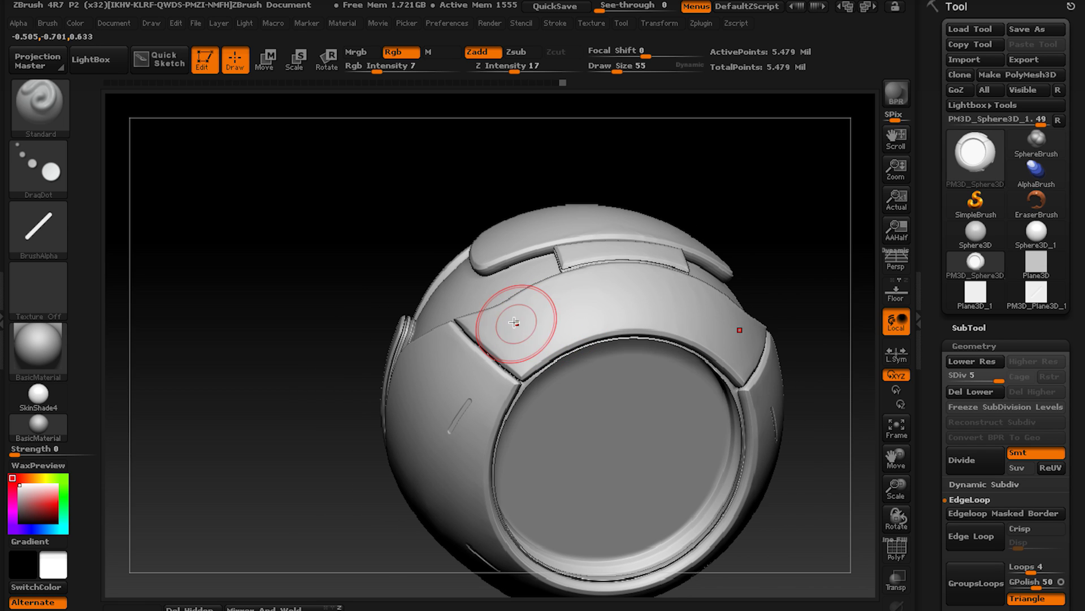
pyautogui.moveTo(514, 322); pyautogui.dragTo(522, 333)
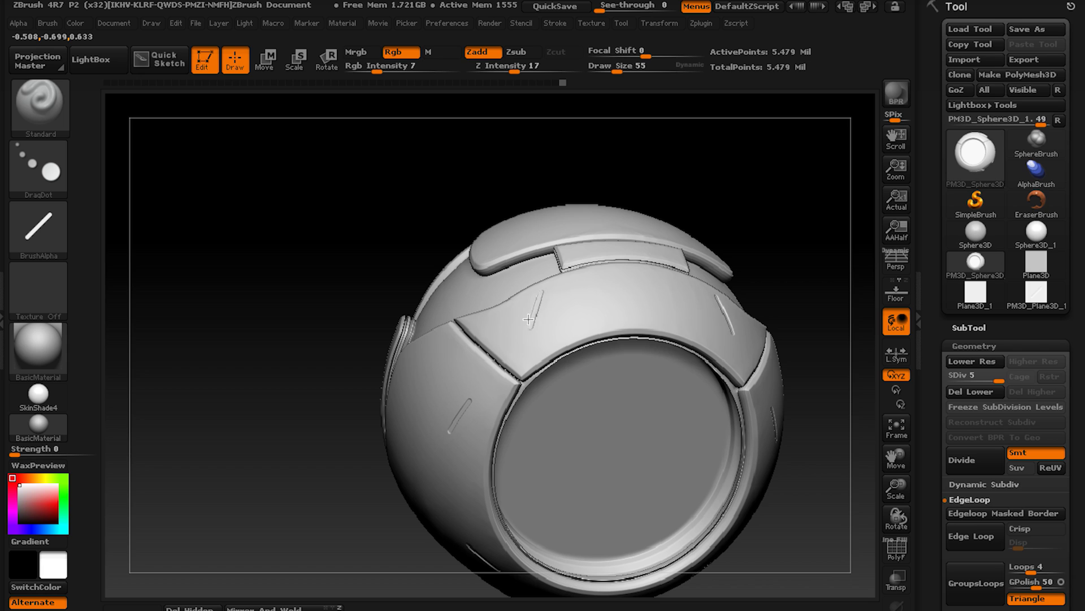
pyautogui.moveTo(545, 316); pyautogui.dragTo(545, 321)
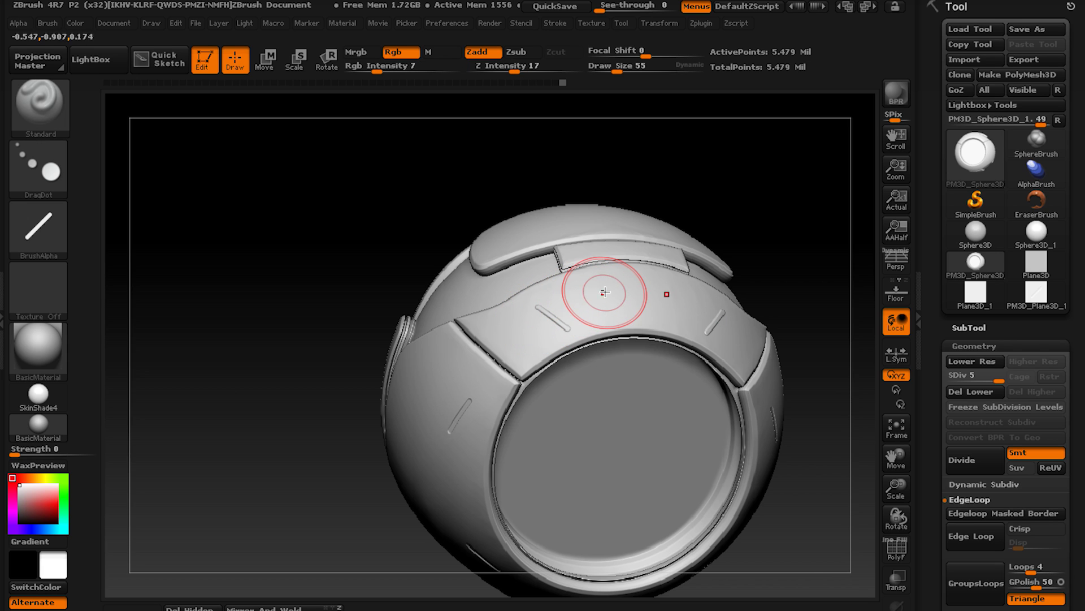
pyautogui.hotkey('ctrl', 'z')
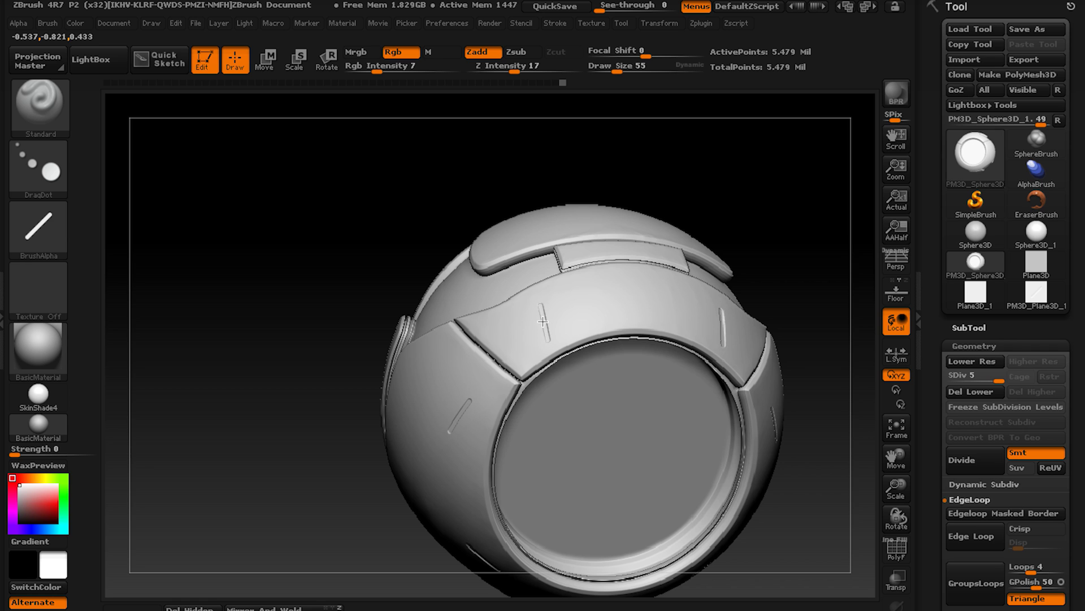
# Drop the sphere to subdivision level 1 and isolate the rectangular panel with the pinched pole, showing its polyframe.
pyautogui.moveTo(497, 327); pyautogui.dragTo(511, 281, button='right')
pyautogui.keyDown('alt'); pyautogui.moveTo(505, 352); pyautogui.dragTo(545, 281, button='right'); pyautogui.keyUp('alt')
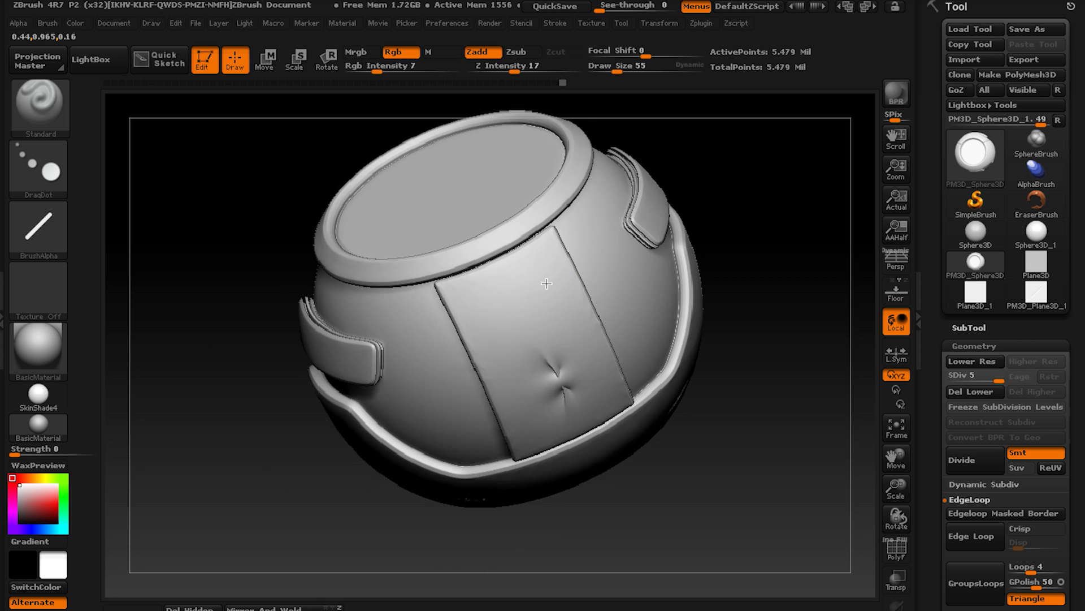
pyautogui.moveTo(551, 357)
pyautogui.keyDown('ctrl'); pyautogui.mouseDown(button='right')
pyautogui.moveTo(550, 383)
pyautogui.moveTo(547, 351)
pyautogui.moveTo(574, 370)
pyautogui.moveTo(557, 356)
pyautogui.moveTo(531, 365)
pyautogui.moveTo(562, 355)
pyautogui.mouseUp(button='right'); pyautogui.keyUp('ctrl')
pyautogui.hotkey('shift', 'f')
pyautogui.hotkey('shift', 'f')
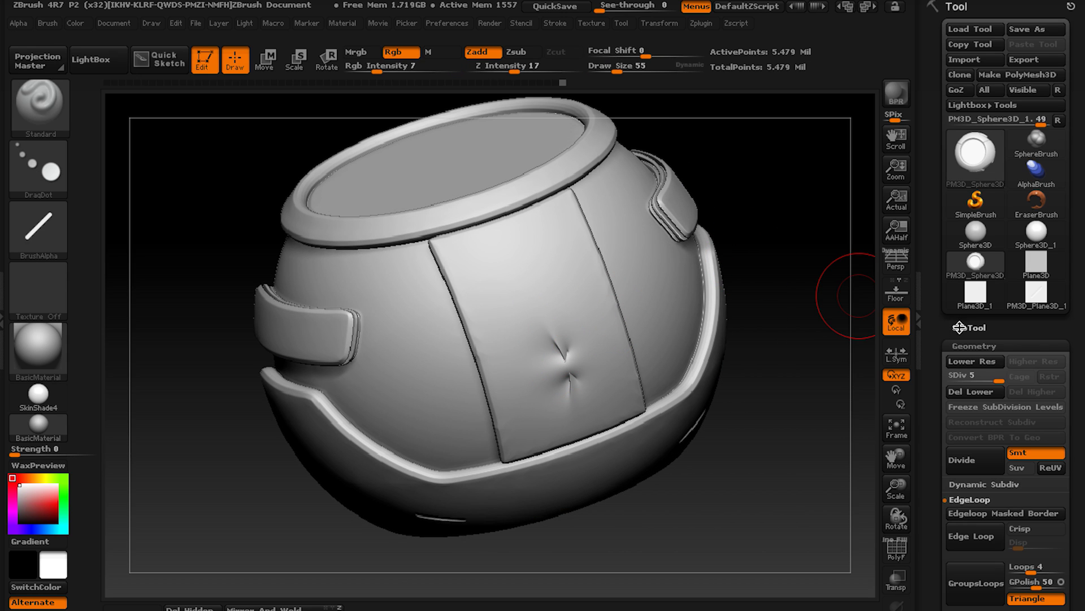
pyautogui.click(969, 327)
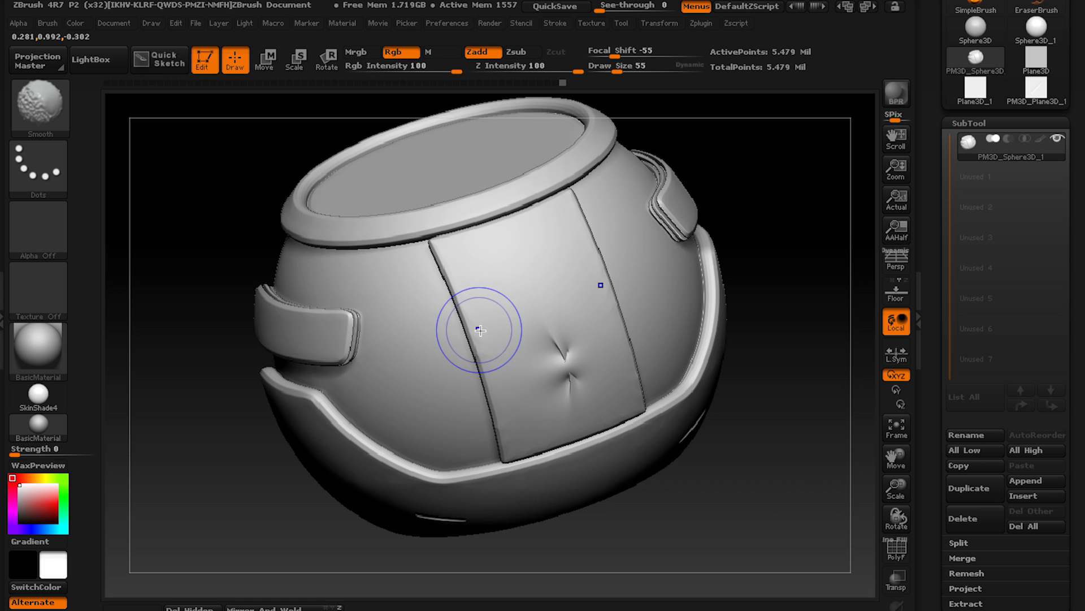
pyautogui.hotkey('shift', 'd')
pyautogui.hotkey('shift', 'd')
pyautogui.hotkey('shift', 'd')
pyautogui.hotkey('shift', 'd')
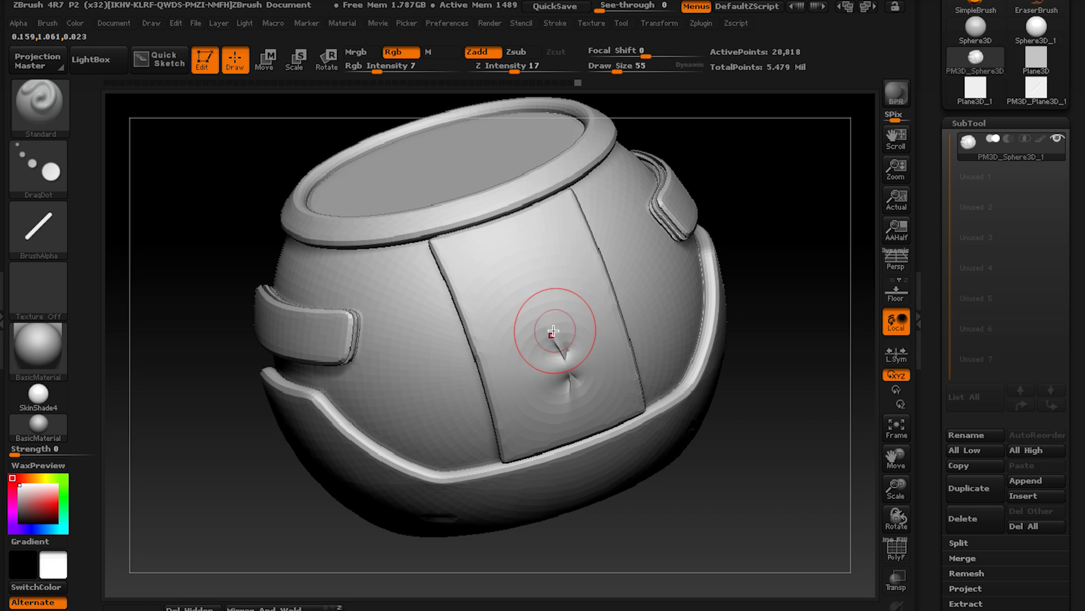
pyautogui.hotkey('shift', 'f')
pyautogui.keyDown('ctrl'); pyautogui.keyDown('shift'); pyautogui.click(535, 323); pyautogui.keyUp('shift'); pyautogui.keyUp('ctrl')
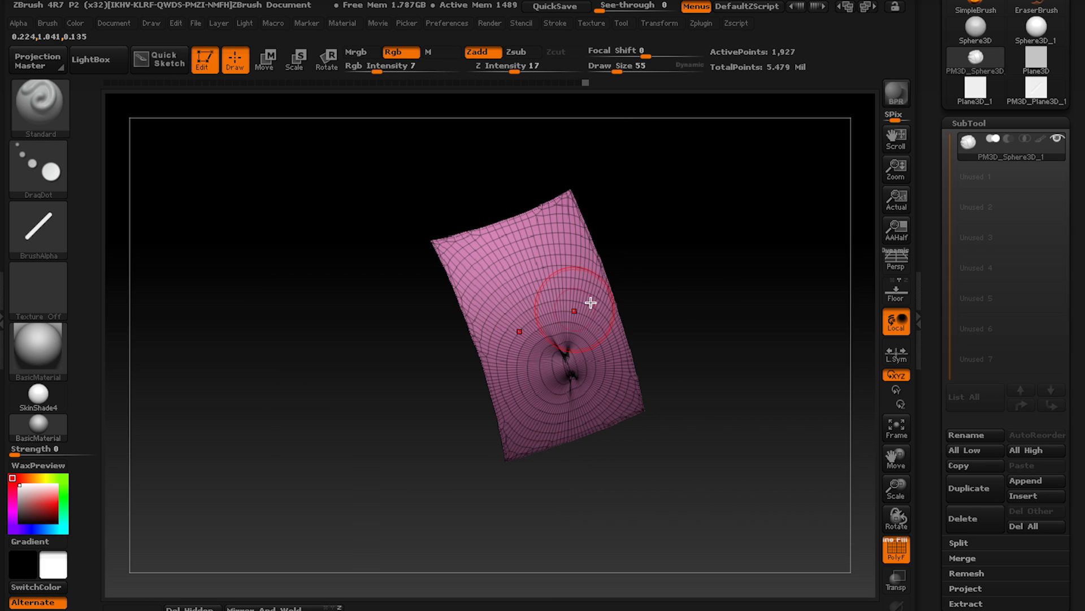
# Smooth out the pinched pole in the middle of the isolated rectangular panel.
pyautogui.click(969, 123)
pyautogui.click(975, 142)
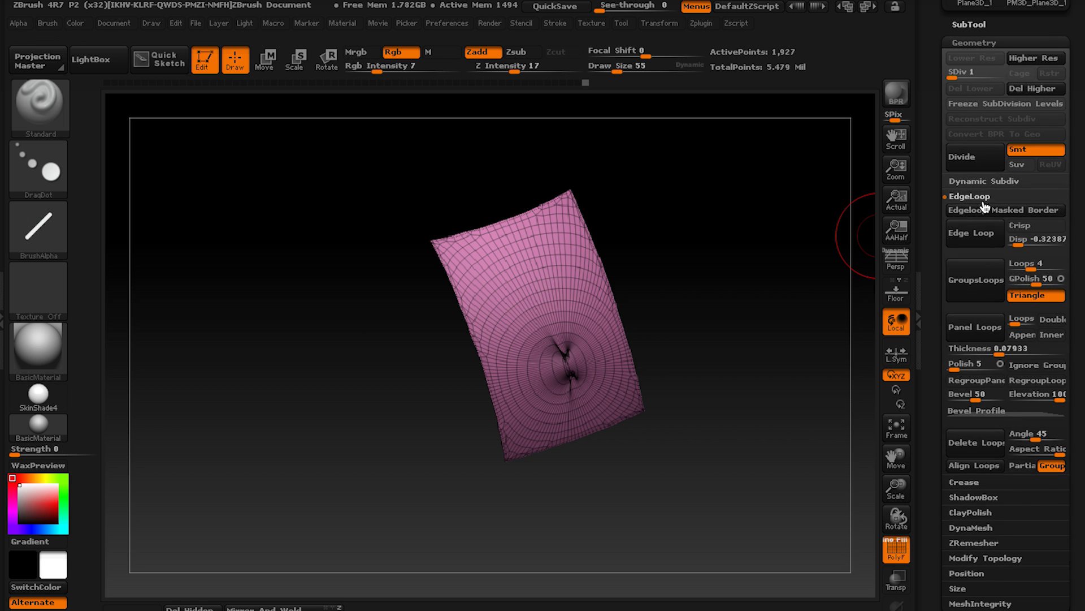
pyautogui.moveTo(647, 298)
pyautogui.mouseDown()
pyautogui.moveTo(544, 396)
pyautogui.moveTo(574, 348)
pyautogui.mouseUp()
pyautogui.press('shift')
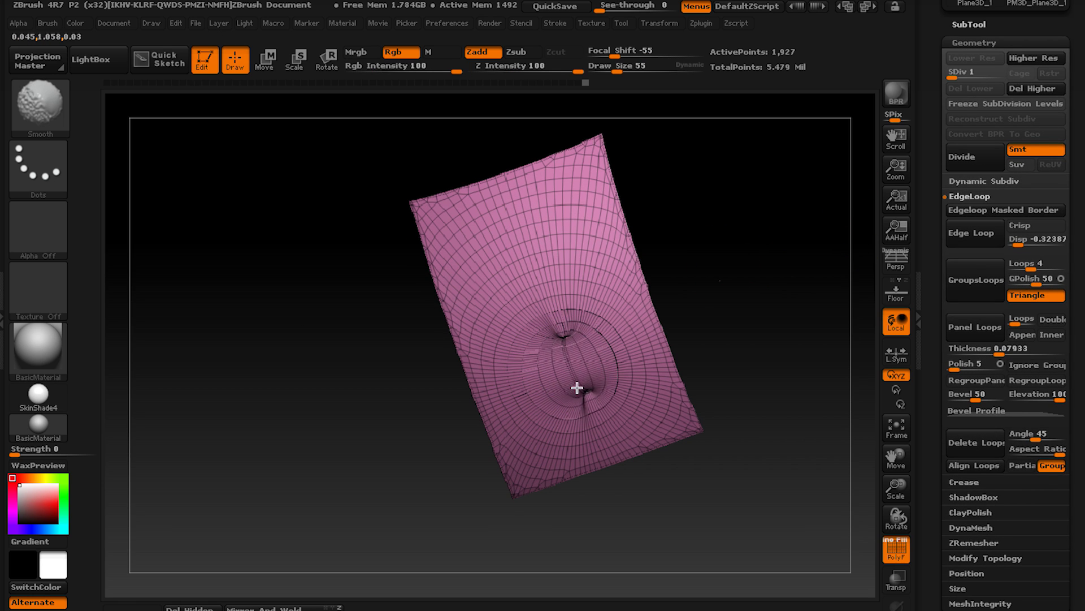
pyautogui.hotkey('shift', 'f')
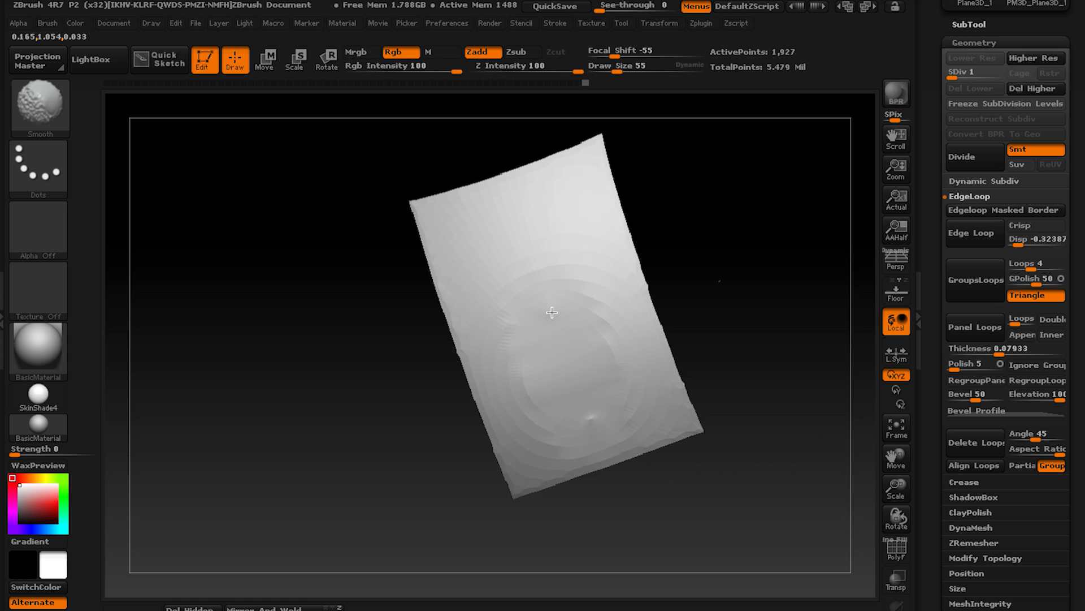
pyautogui.hotkey('shift', 'f')
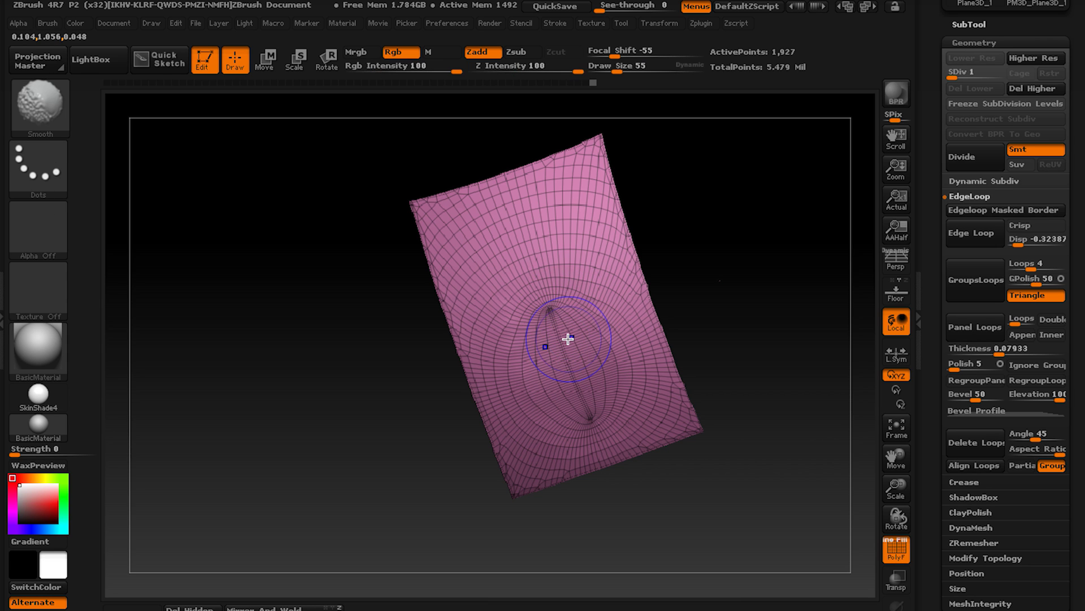
# Unhide the whole sphere, raise it to subdivision level 3 and smooth the remaining bumps on the rectangular panel.
pyautogui.hotkey('shift', 'f')
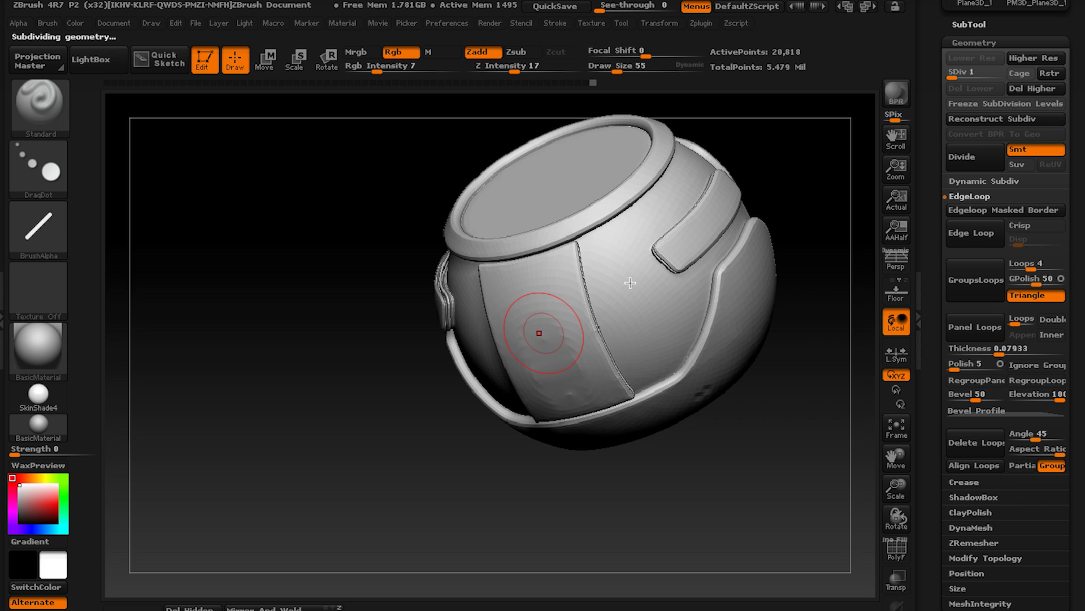
pyautogui.press('d')
pyautogui.press('d')
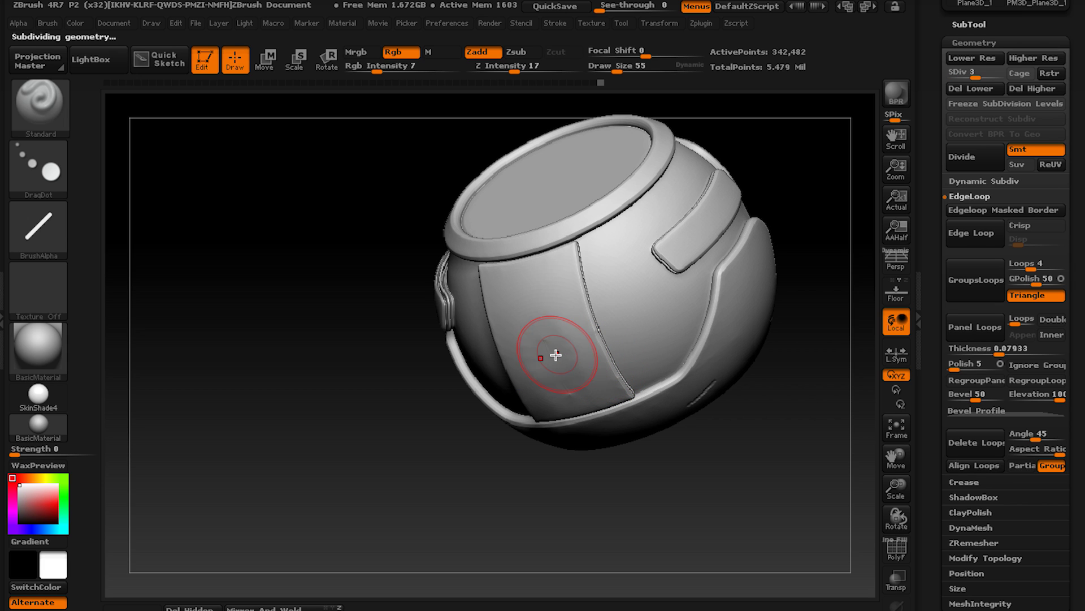
pyautogui.press('shift')
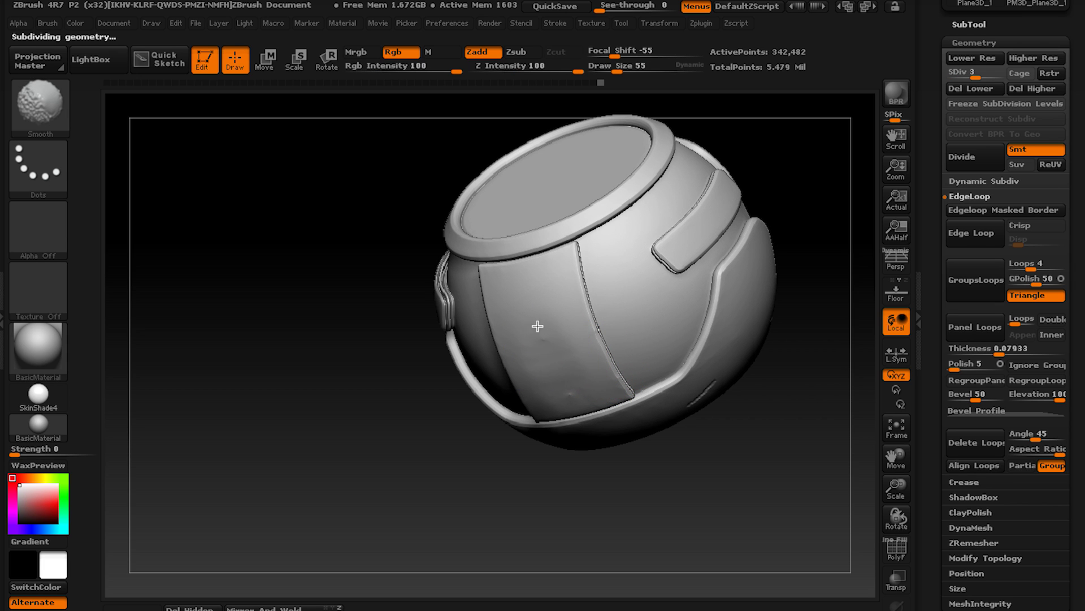
pyautogui.keyDown('shift'); pyautogui.moveTo(574, 360); pyautogui.dragTo(568, 340); pyautogui.keyUp('shift')
pyautogui.moveTo(574, 334)
pyautogui.keyDown('ctrl'); pyautogui.mouseDown(button='right')
pyautogui.moveTo(557, 407)
pyautogui.moveTo(656, 432)
pyautogui.mouseUp(button='right'); pyautogui.keyUp('ctrl')
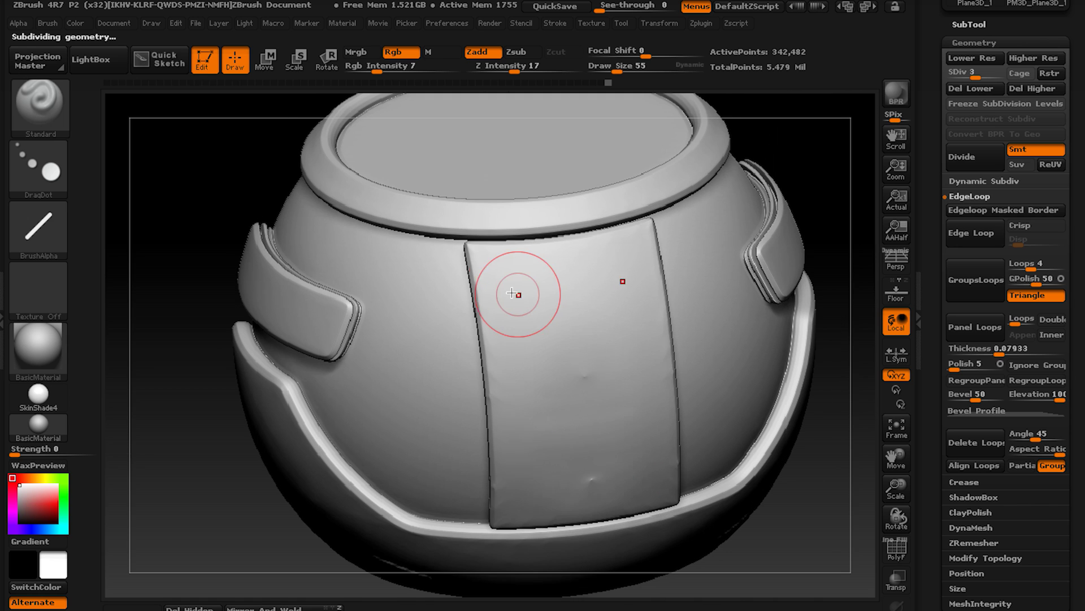
pyautogui.moveTo(498, 264); pyautogui.dragTo(524, 300)
pyautogui.moveTo(632, 247); pyautogui.dragTo(620, 285)
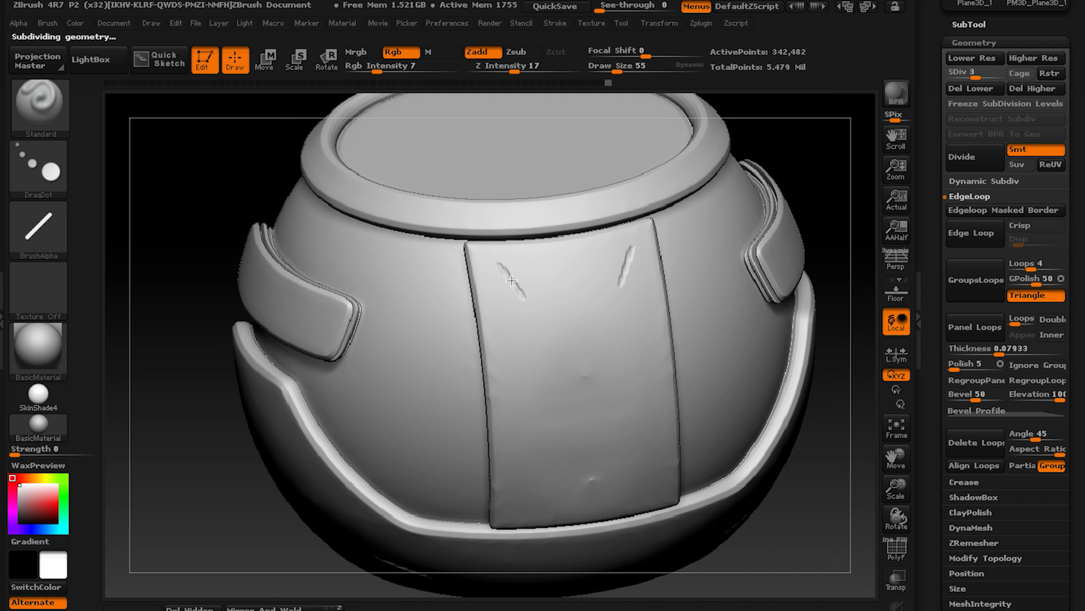
pyautogui.press('ctrl')
pyautogui.hotkey('ctrl', 'z')
pyautogui.hotkey('ctrl', 'z')
# Raise the sphere to subdivision level 5 and stamp a mirrored horizontal bar near the upper corners of the rectangular panel.
pyautogui.moveTo(979, 77); pyautogui.dragTo(992, 78)
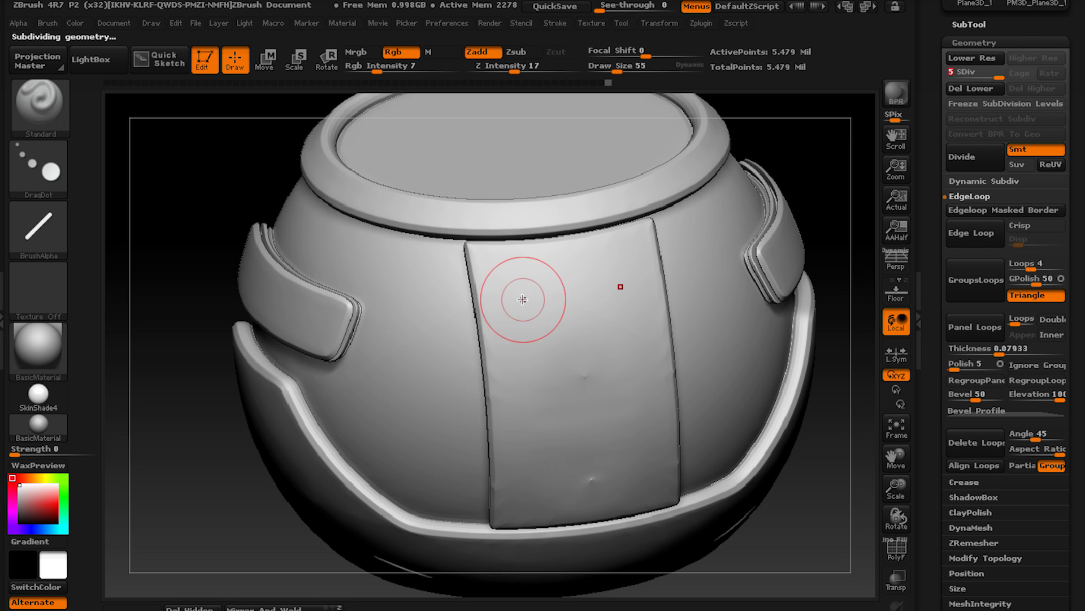
pyautogui.moveTo(520, 278); pyautogui.dragTo(547, 311)
pyautogui.moveTo(618, 266); pyautogui.dragTo(603, 305)
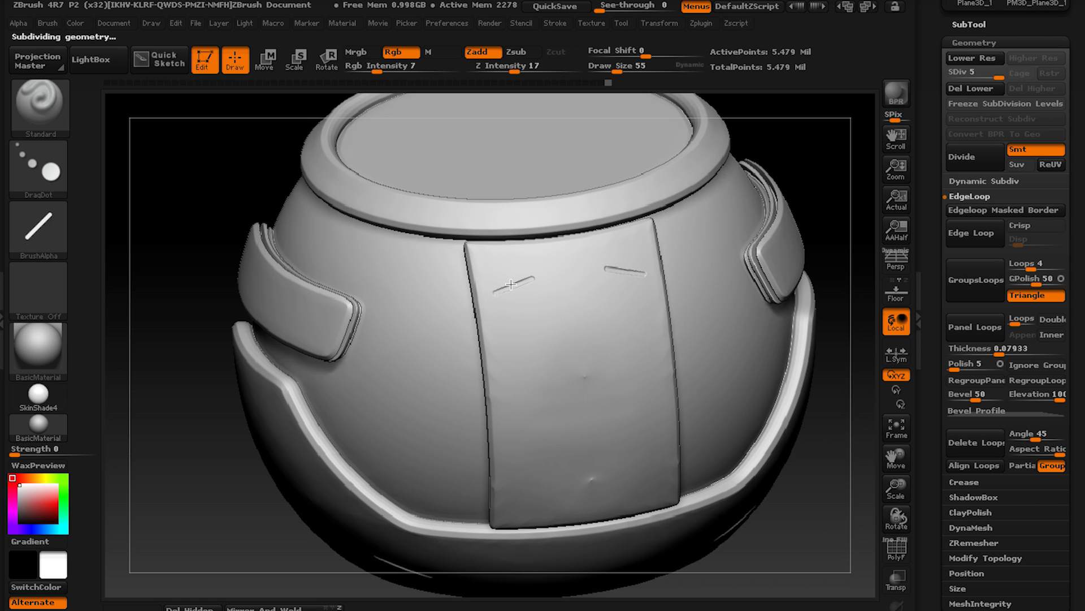
# Lower the sphere to subdivision level 3 and smooth the bump at the center of the rectangular panel.
pyautogui.press('shift')
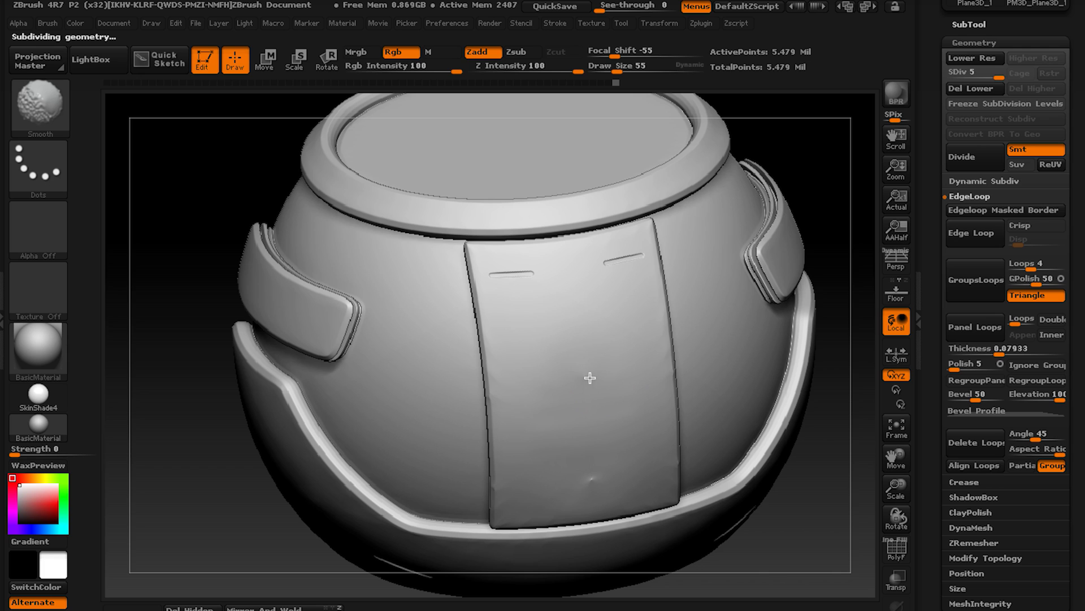
pyautogui.moveTo(997, 77); pyautogui.dragTo(988, 78)
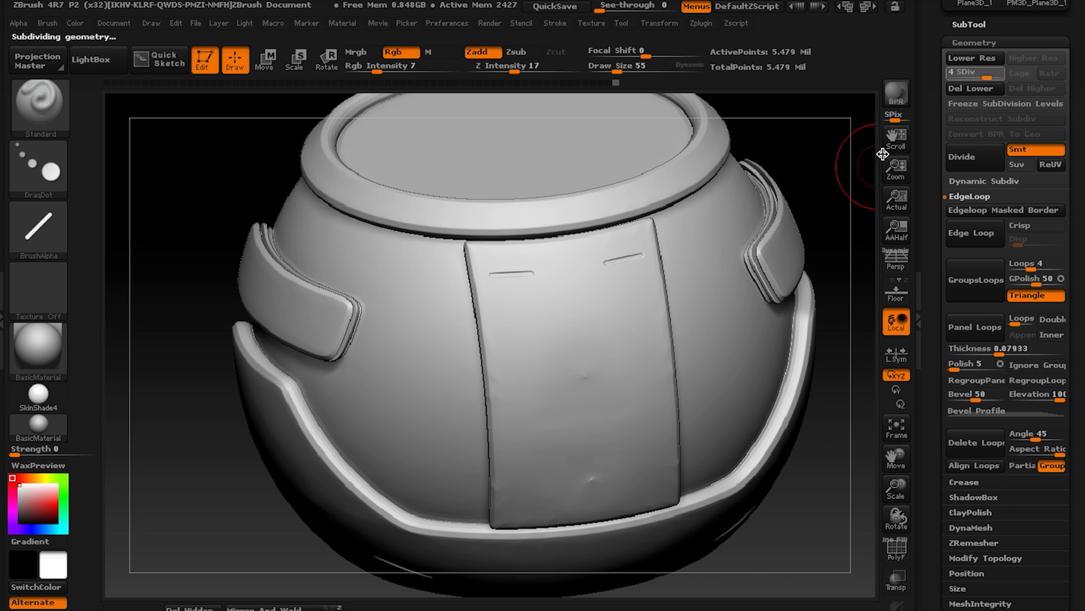
pyautogui.press('shift')
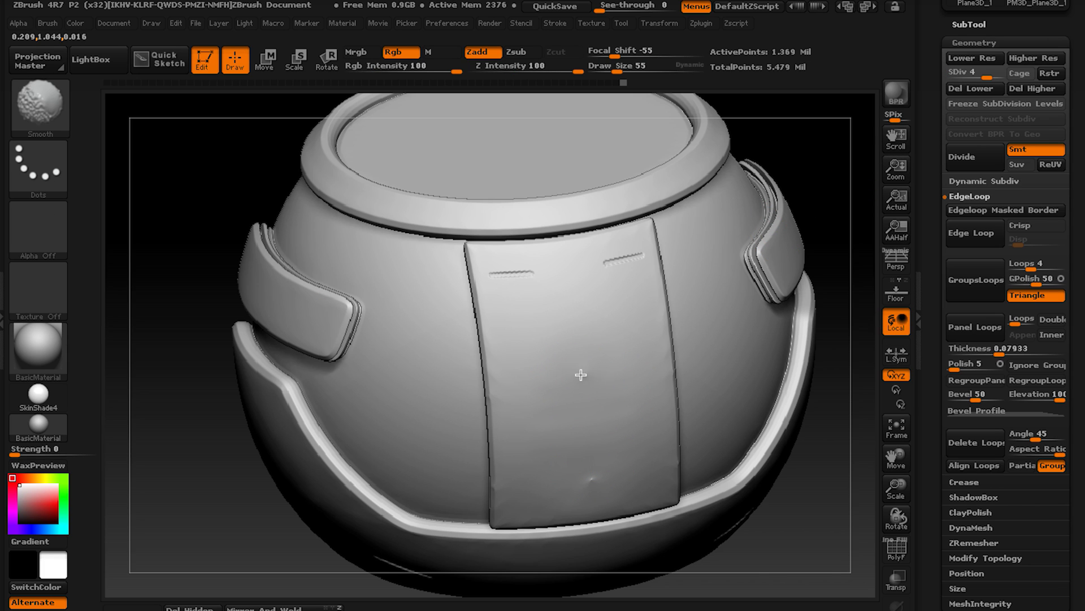
pyautogui.moveTo(986, 78); pyautogui.dragTo(977, 78)
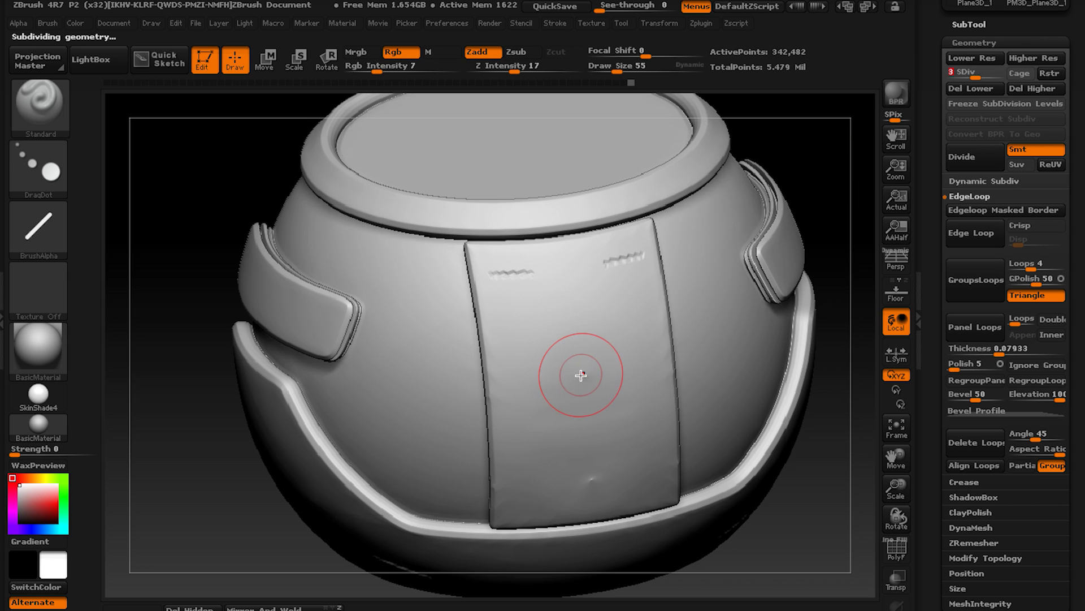
pyautogui.press('shift')
pyautogui.keyDown('shift'); pyautogui.moveTo(594, 380); pyautogui.dragTo(594, 400); pyautogui.keyUp('shift')
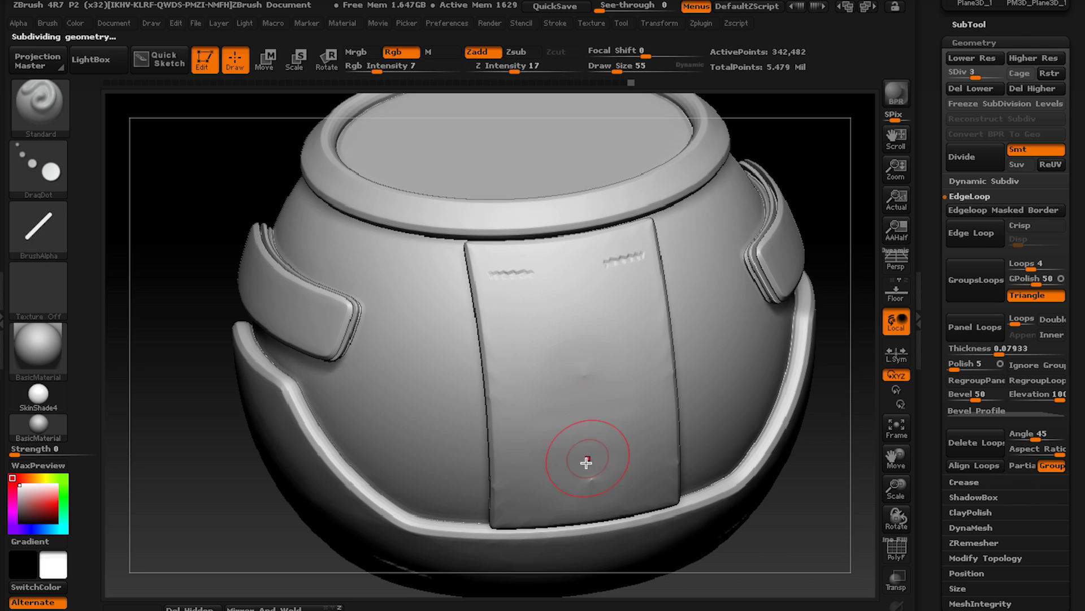
# Reduce the draw size to 40 and smooth the lower and central bumps on the rectangular panel.
pyautogui.press('[')
pyautogui.press('[')
pyautogui.keyDown('shift'); pyautogui.moveTo(585, 477); pyautogui.dragTo(591, 481); pyautogui.keyUp('shift')
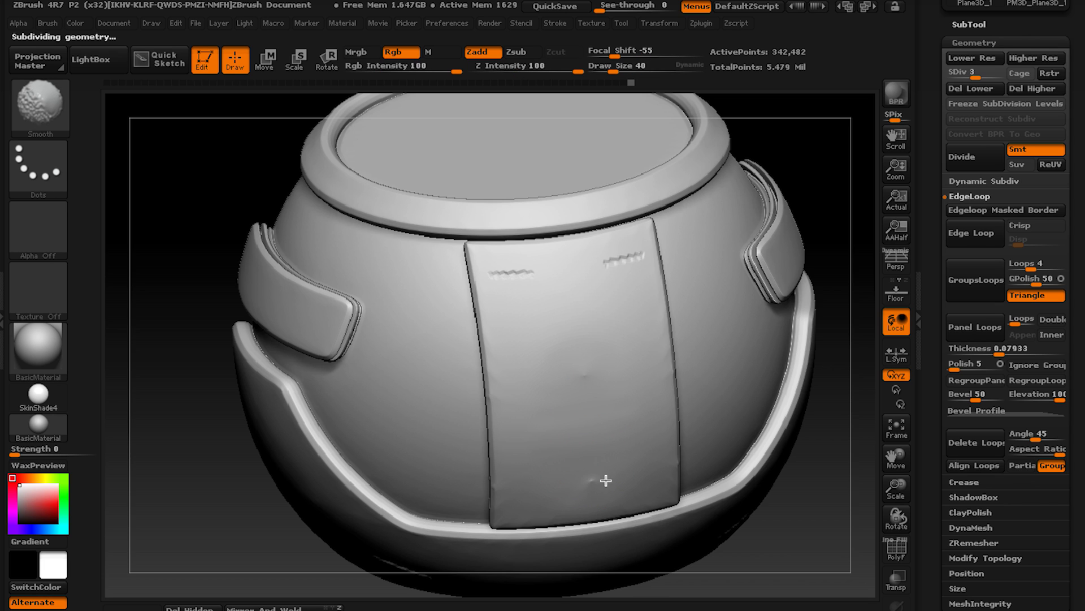
pyautogui.moveTo(555, 378); pyautogui.dragTo(590, 388, button='right')
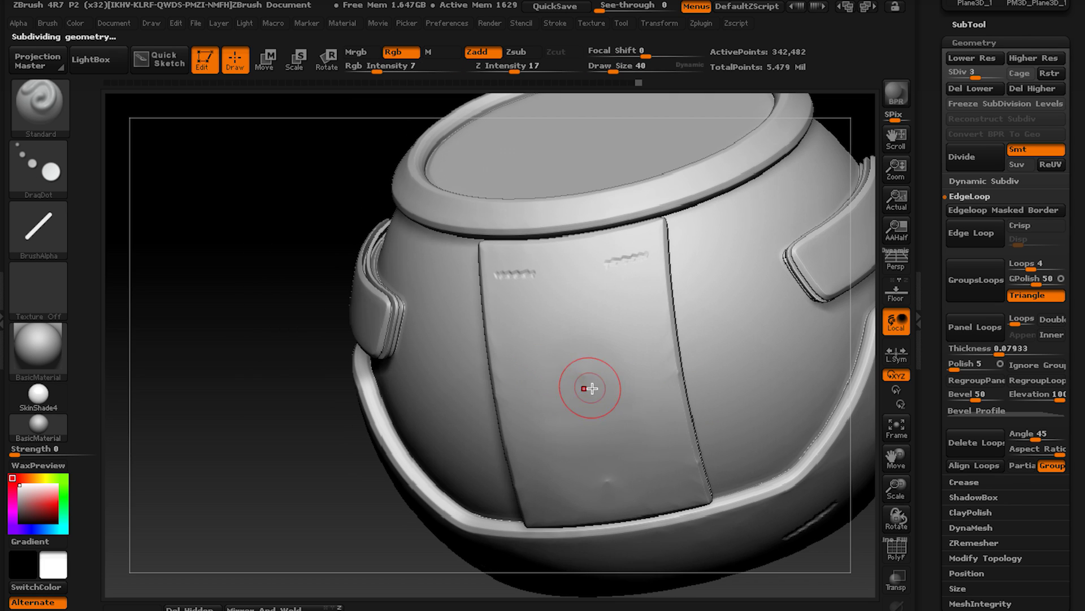
pyautogui.keyDown('shift'); pyautogui.moveTo(593, 391); pyautogui.dragTo(628, 383); pyautogui.keyUp('shift')
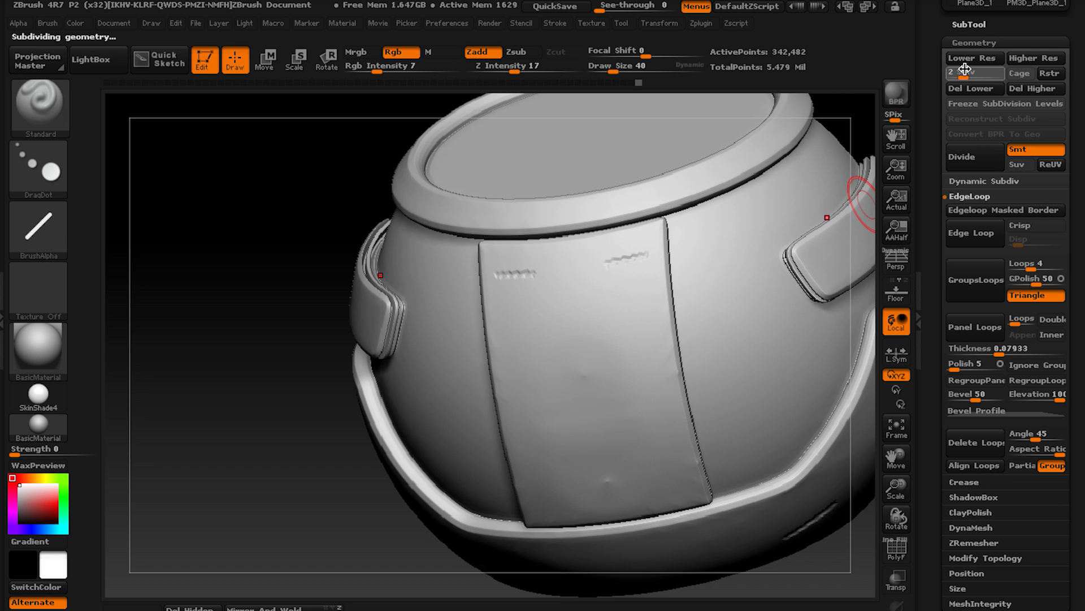
# Isolate the rectangular panel at subdivision level 2 and even out its surface with the Polish By Groups and Polish deformations.
pyautogui.keyDown('ctrl'); pyautogui.keyDown('shift'); pyautogui.click(599, 356); pyautogui.keyUp('shift'); pyautogui.keyUp('ctrl')
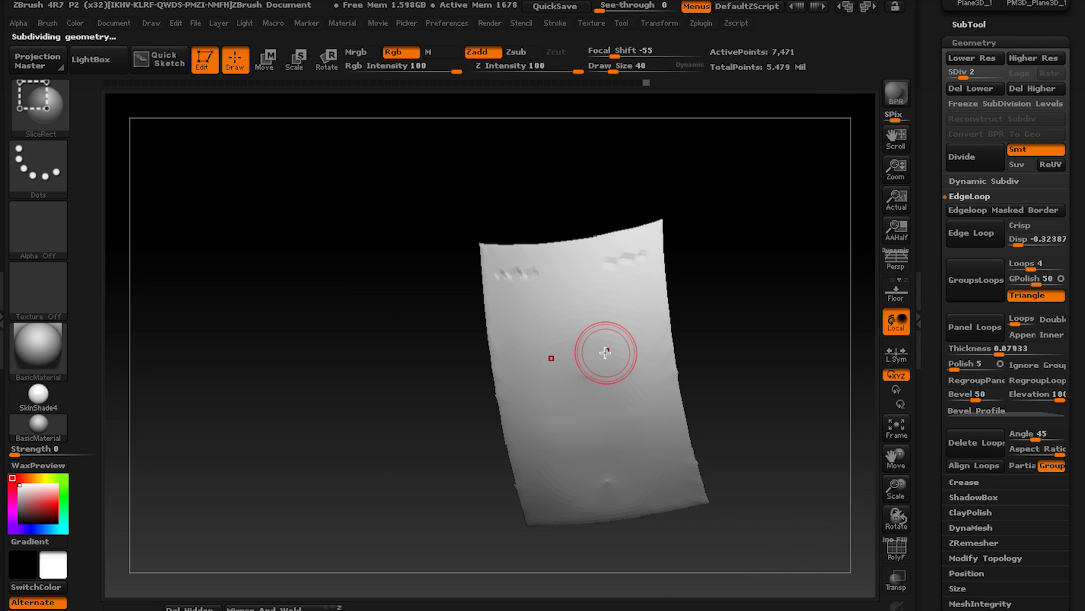
pyautogui.click(974, 43)
pyautogui.click(978, 190)
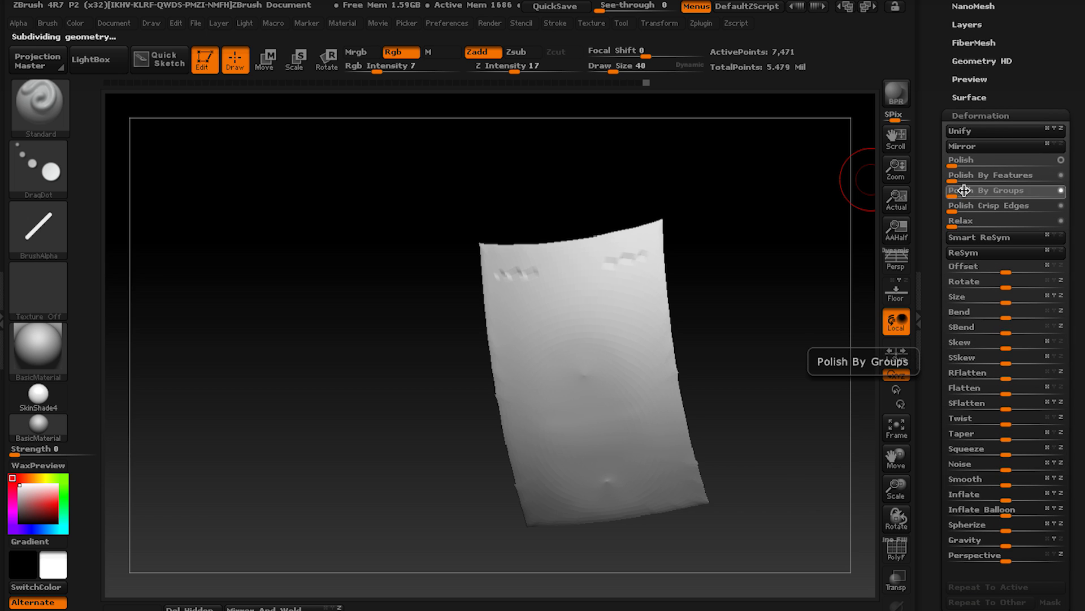
pyautogui.click(975, 190)
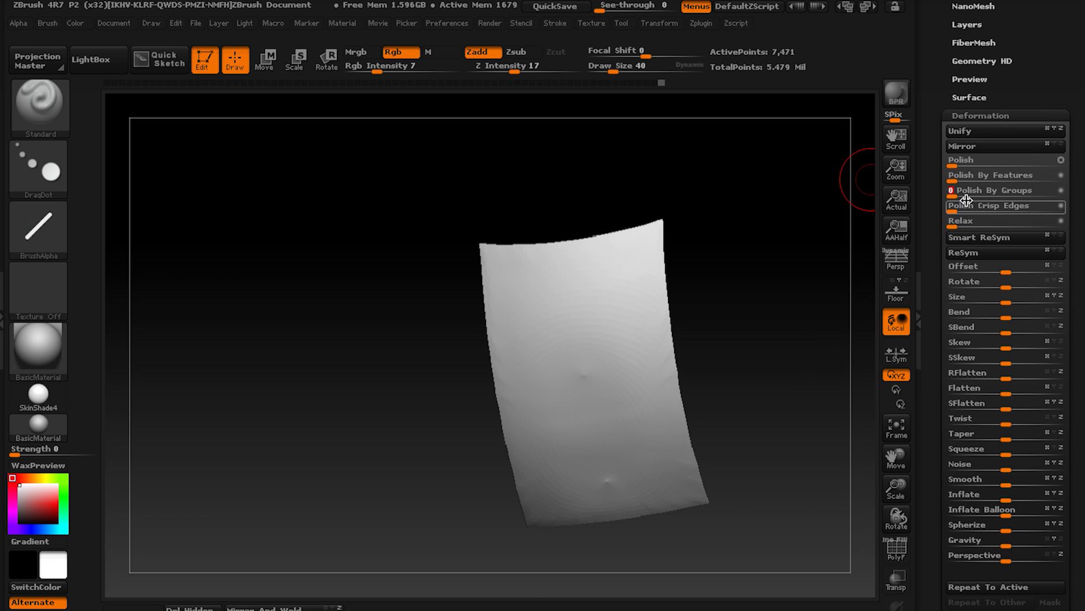
pyautogui.click(967, 162)
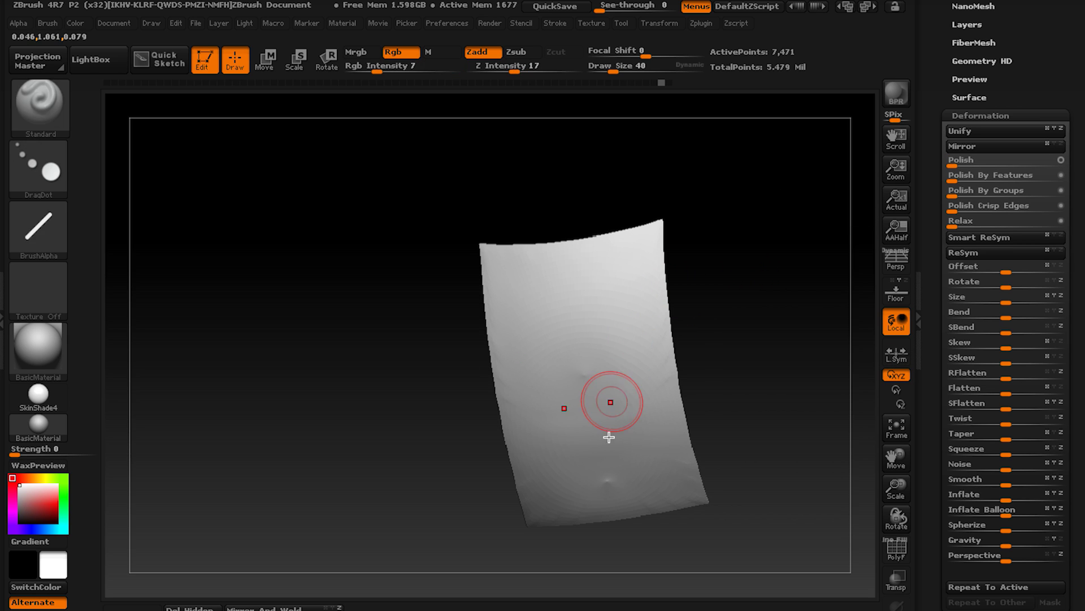
# Brush-smooth the remaining dents along the middle of the isolated panel.
pyautogui.press('shift')
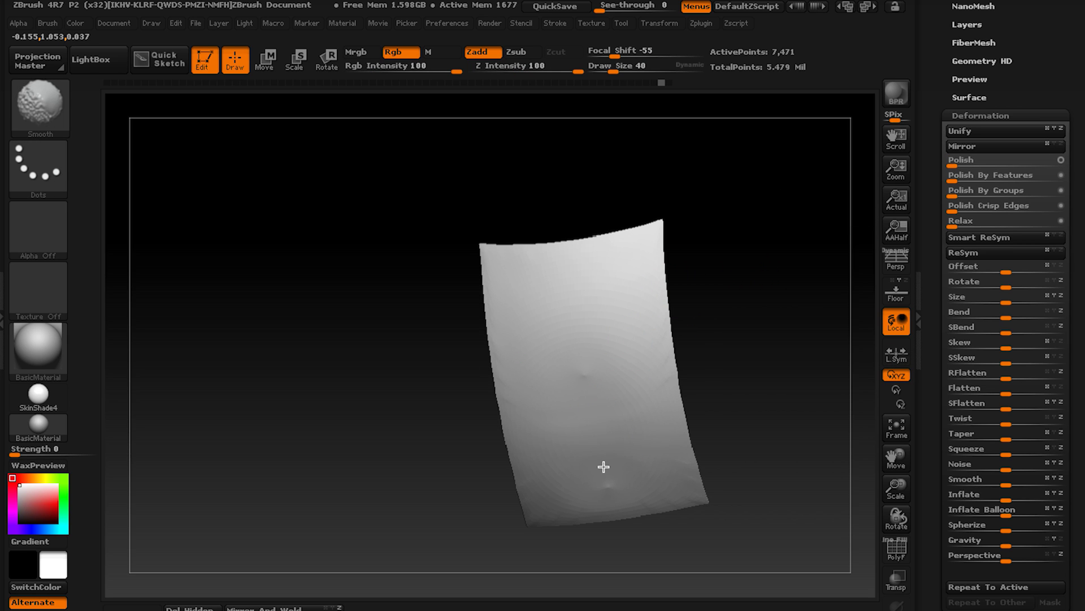
pyautogui.keyDown('shift'); pyautogui.moveTo(593, 368); pyautogui.dragTo(594, 339); pyautogui.keyUp('shift')
pyautogui.moveTo(594, 318); pyautogui.dragTo(628, 330, button='right')
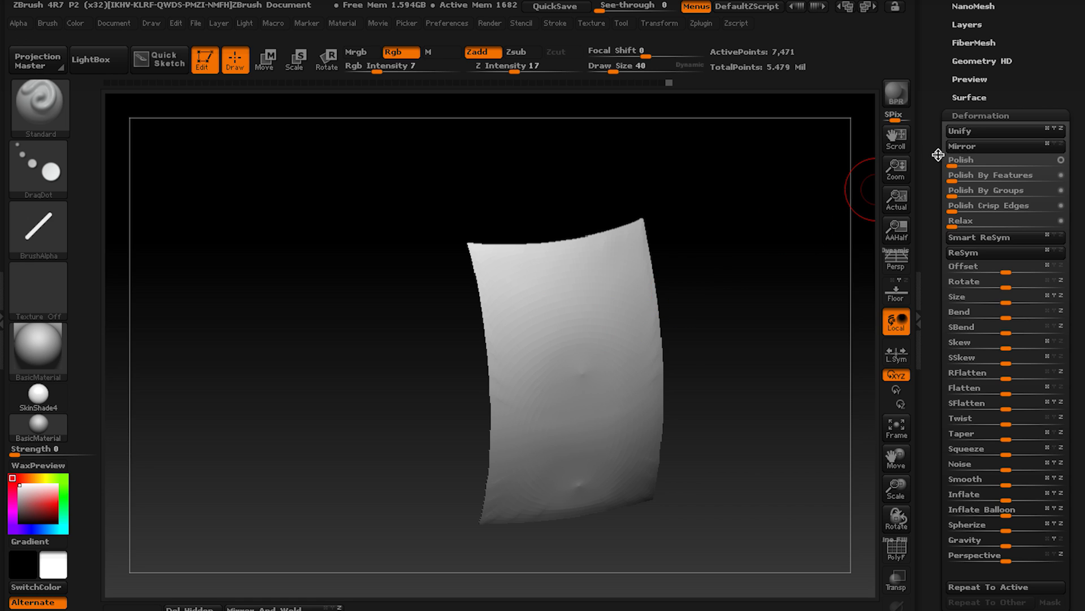
pyautogui.moveTo(938, 153); pyautogui.dragTo(925, 222)
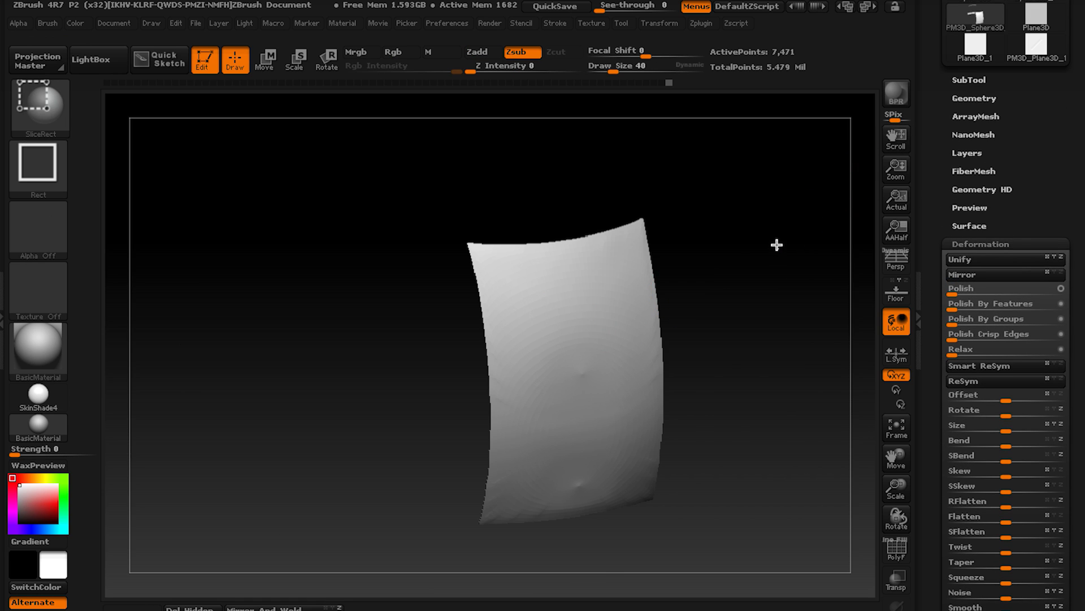
# Unhide the whole sphere and raise it to subdivision level 5.
pyautogui.keyDown('ctrl'); pyautogui.keyDown('shift'); pyautogui.click(778, 245); pyautogui.keyUp('shift'); pyautogui.keyUp('ctrl')
pyautogui.moveTo(585, 334); pyautogui.dragTo(658, 307, button='right')
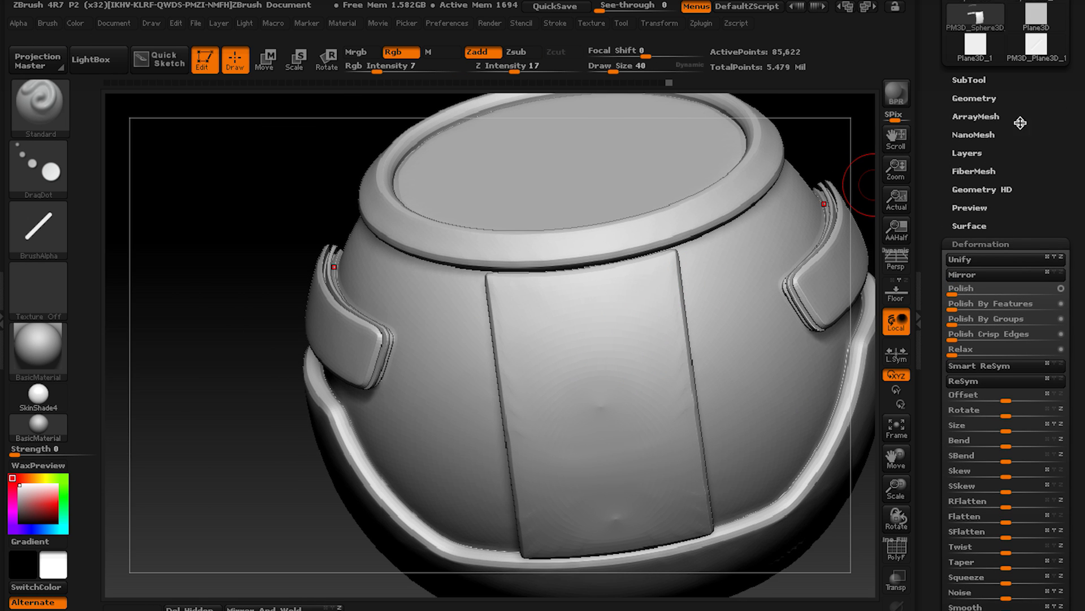
pyautogui.click(973, 98)
pyautogui.moveTo(964, 73); pyautogui.dragTo(985, 74)
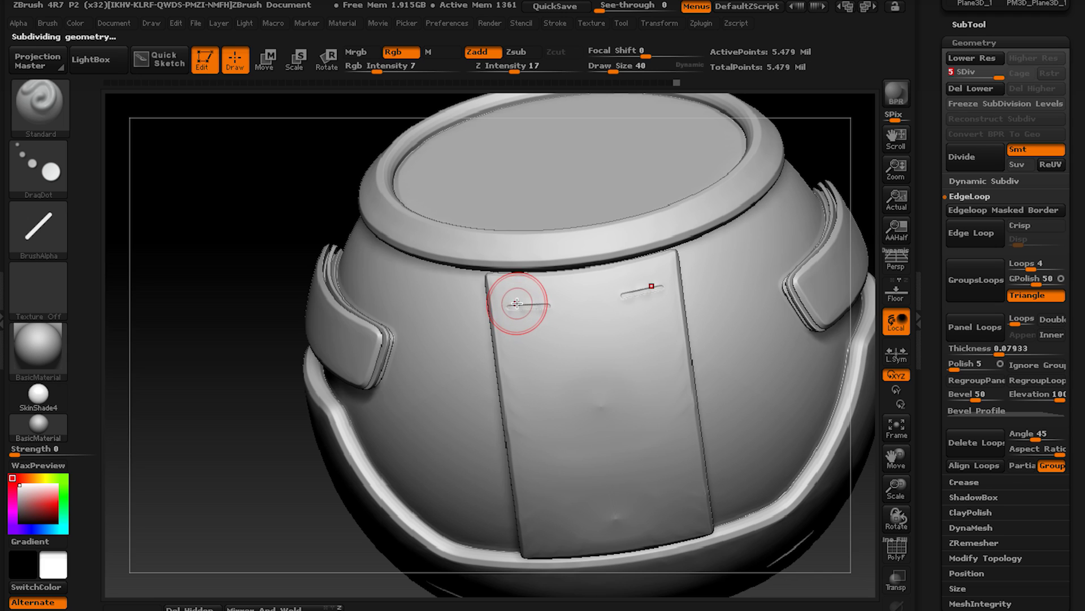
# Stamp mirrored slot marks on the rectangular panel and the surrounding outer panels of the sphere.
pyautogui.moveTo(535, 345); pyautogui.dragTo(552, 363, button='right')
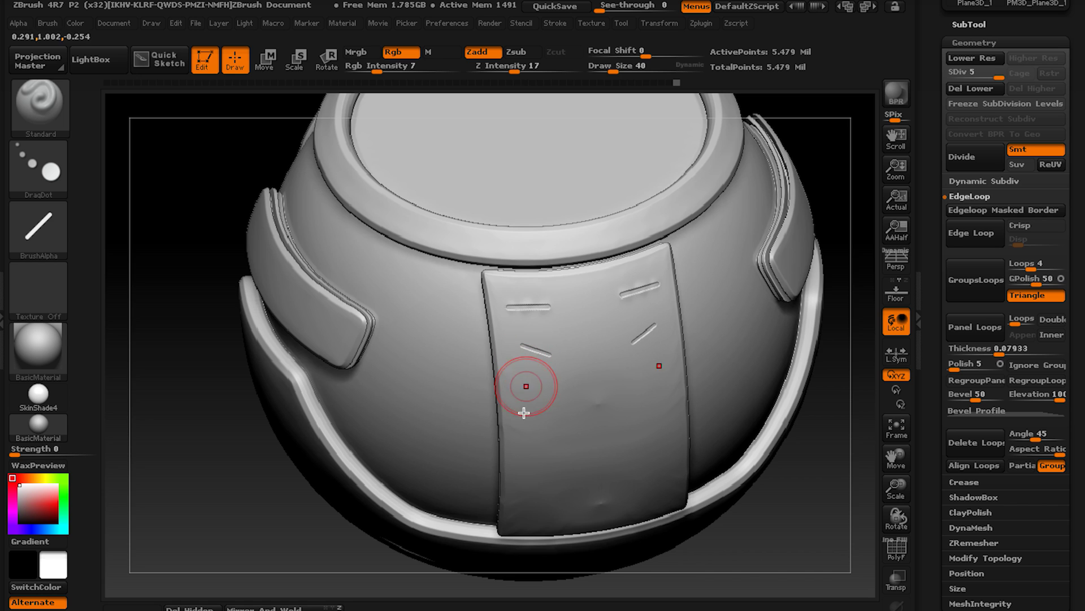
pyautogui.moveTo(523, 414); pyautogui.dragTo(543, 426, button='right')
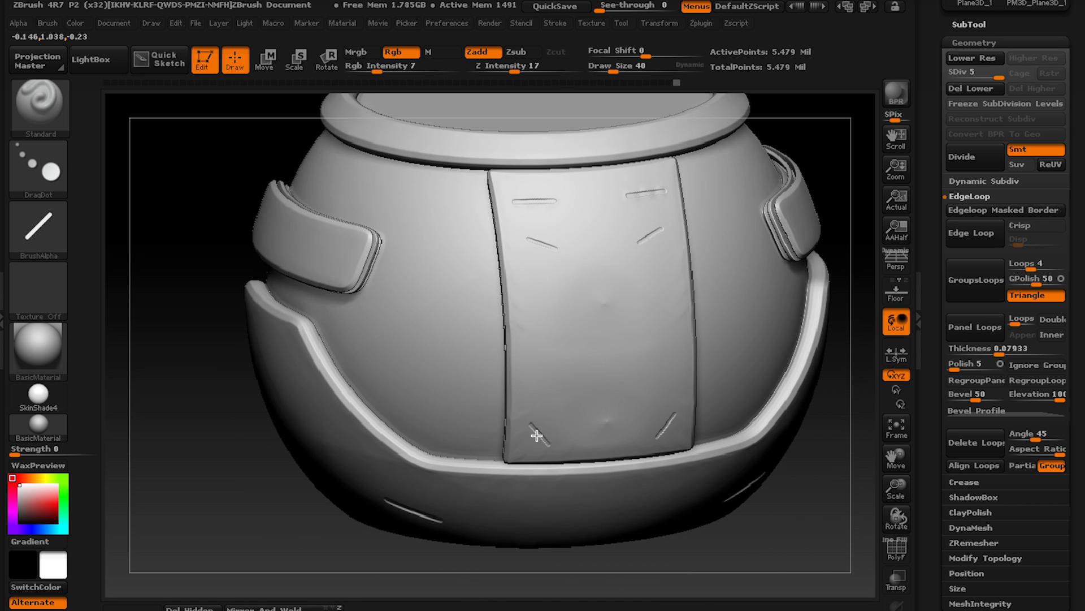
pyautogui.moveTo(450, 378); pyautogui.dragTo(588, 305, button='right')
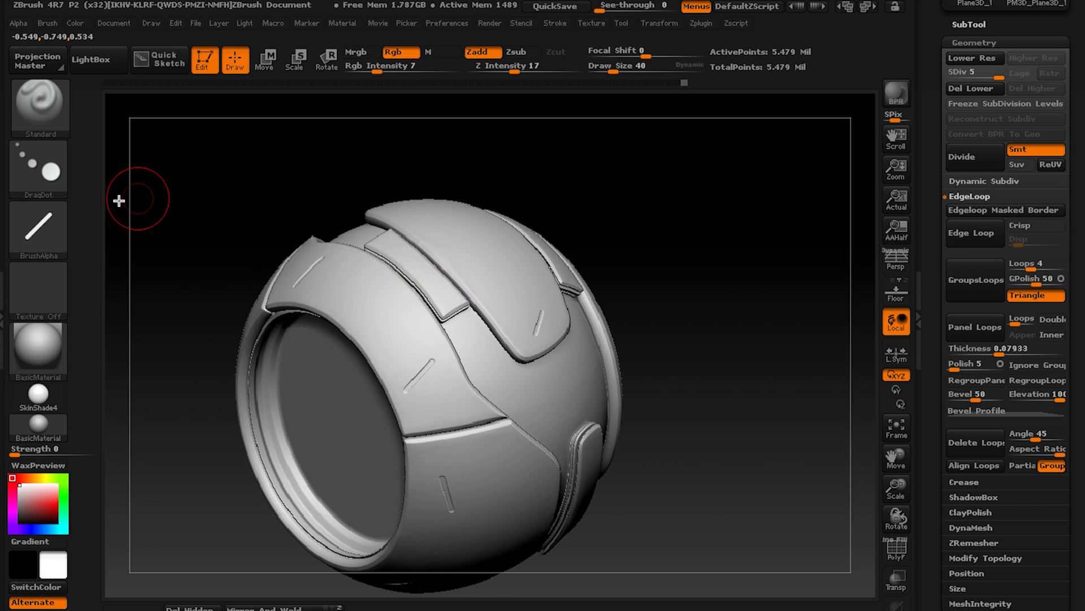
# Switch to the ZGrab02 alpha with the DragRect stroke and try stamping it on the recessed round cap.
pyautogui.click(38, 226)
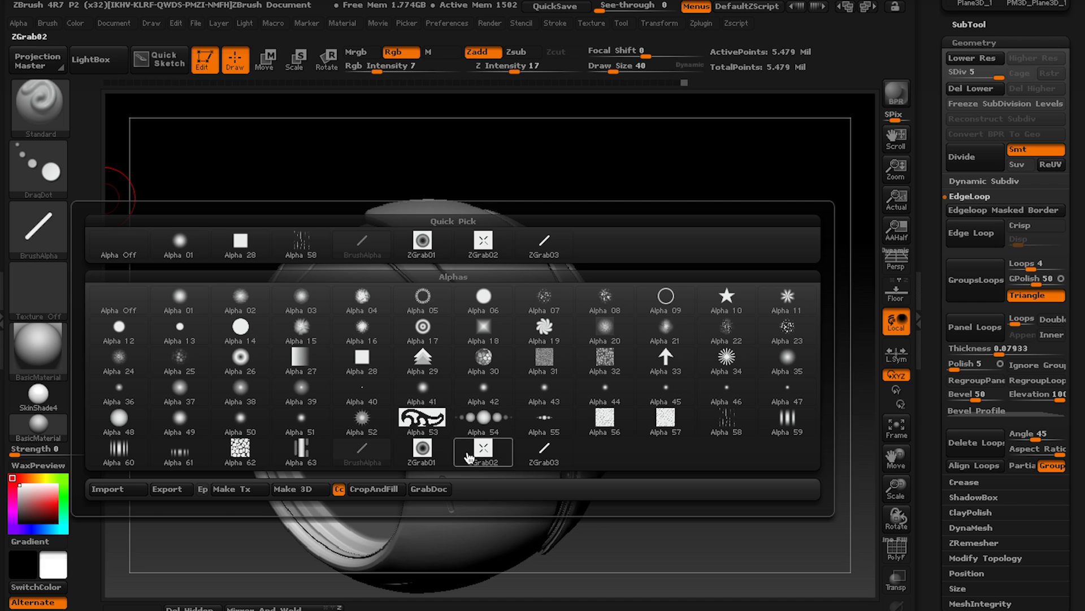
pyautogui.click(468, 456)
pyautogui.moveTo(213, 322)
pyautogui.keyDown('shift'); pyautogui.mouseDown(button='right')
pyautogui.moveTo(400, 261)
pyautogui.moveTo(512, 247)
pyautogui.moveTo(339, 248)
pyautogui.mouseUp(button='right'); pyautogui.keyUp('shift')
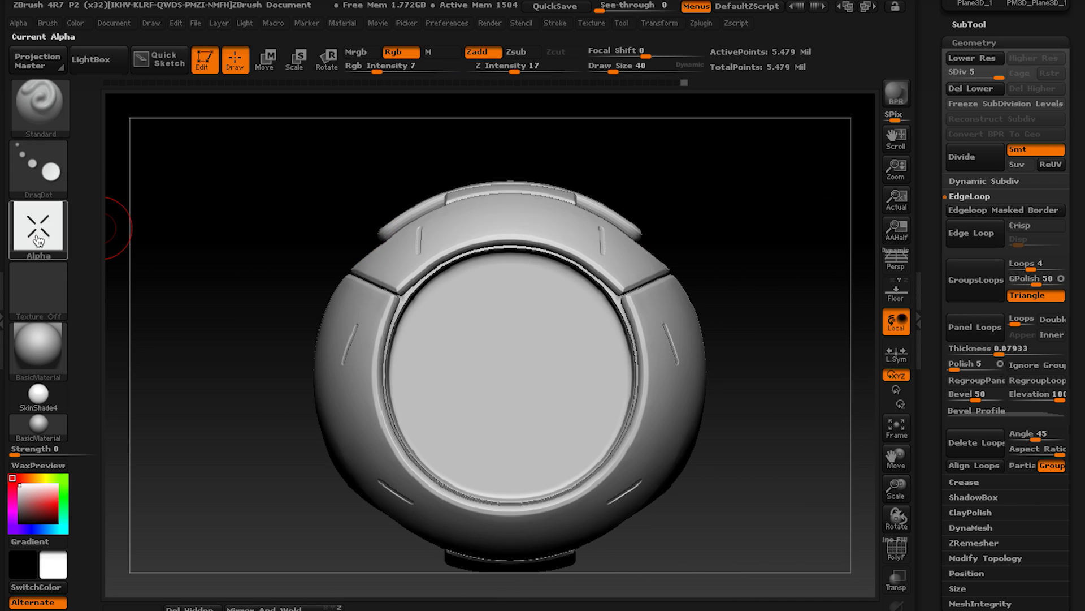
pyautogui.click(39, 240)
pyautogui.click(36, 167)
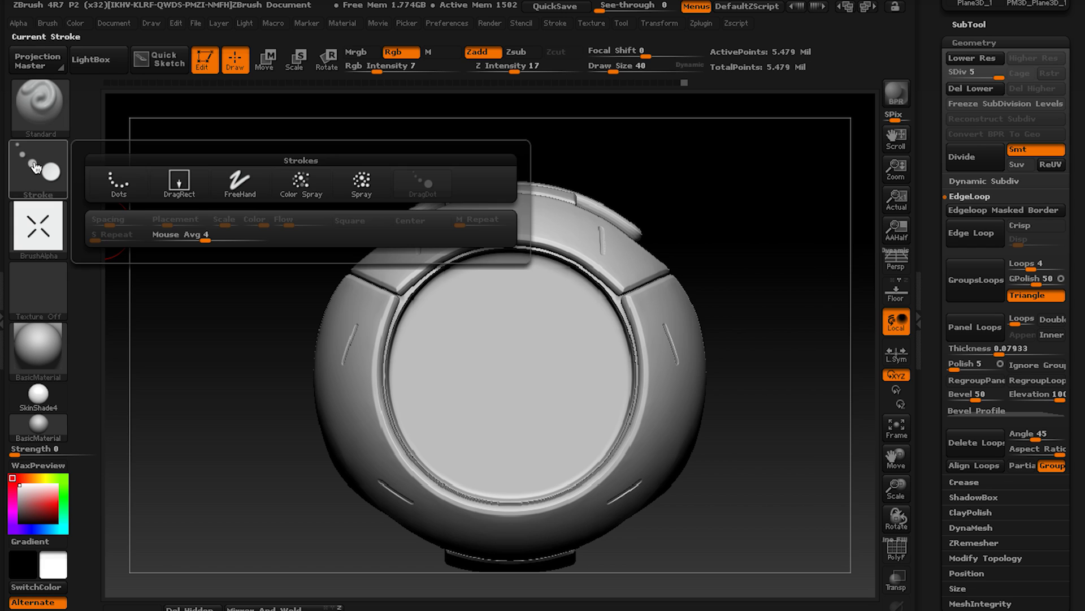
pyautogui.click(180, 182)
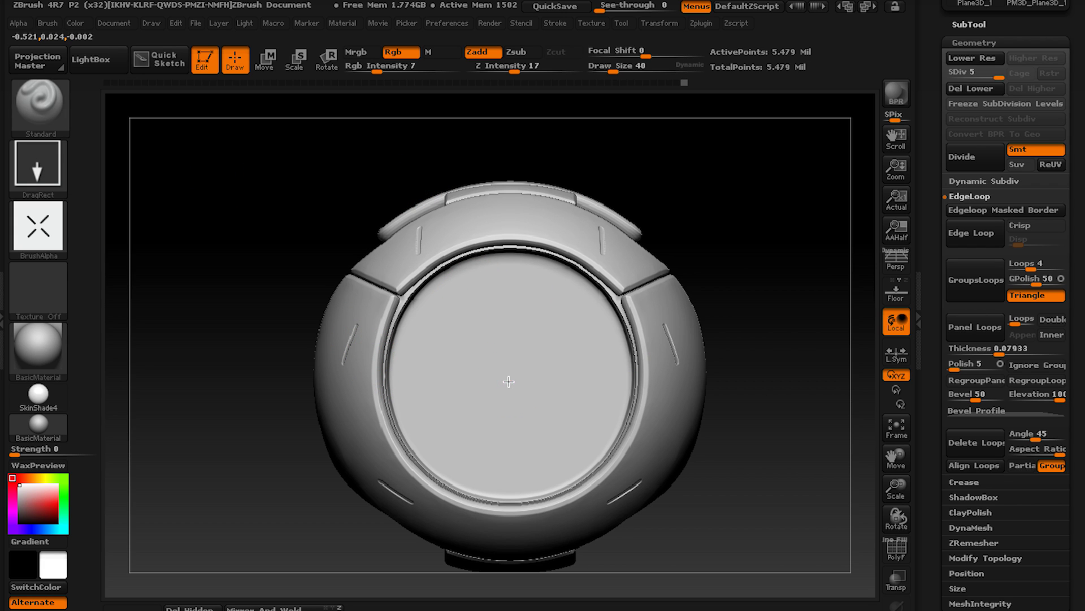
pyautogui.moveTo(566, 318); pyautogui.dragTo(630, 337)
pyautogui.press('ctrl')
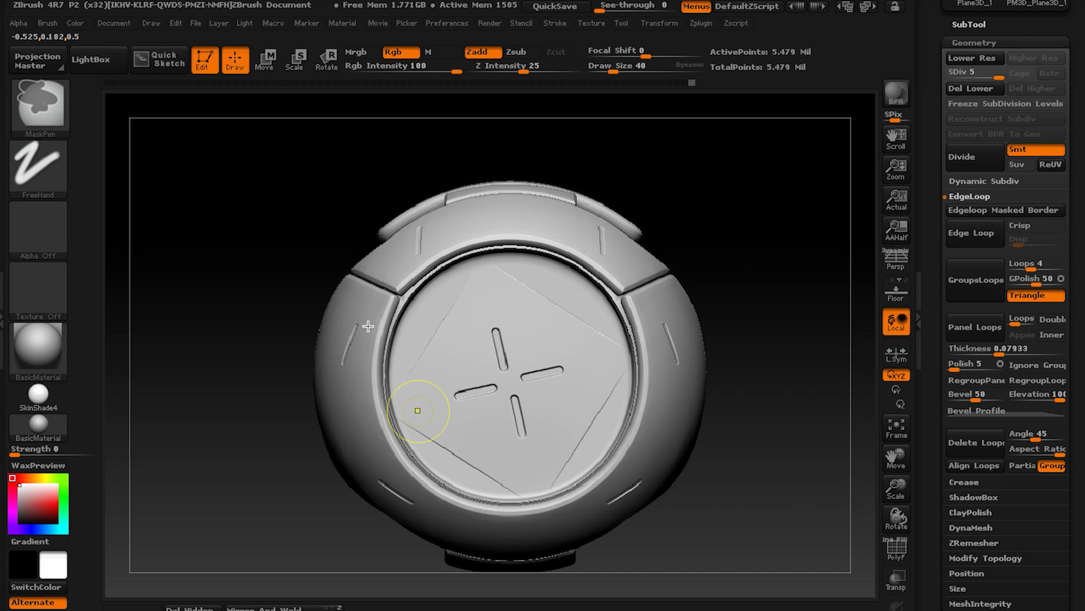
# Set the current alpha's Radial Fade to 6.
pyautogui.click(19, 25)
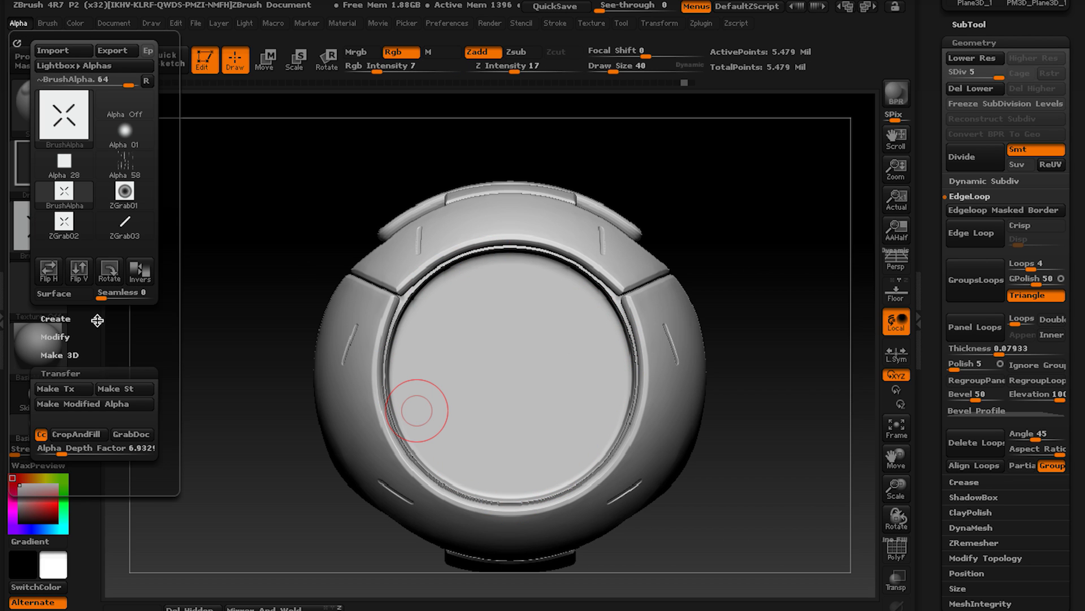
pyautogui.click(55, 336)
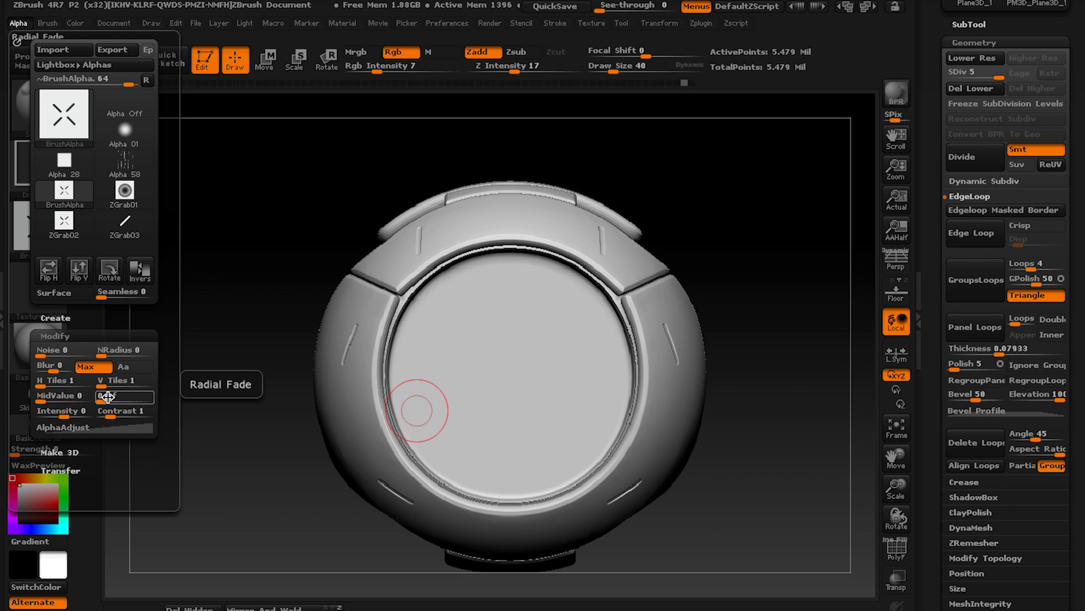
pyautogui.write('6')
pyautogui.press('Return')
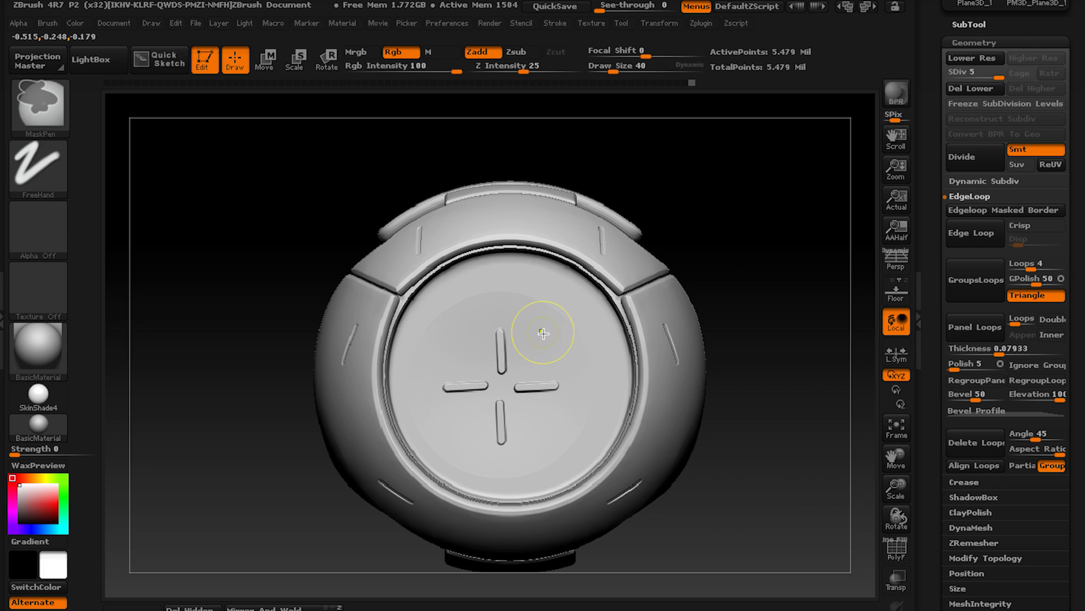
# Undo the trial stamps and redraw the four-slot alpha as an X centered on the recessed round cap.
pyautogui.hotkey('ctrl', 'z')
pyautogui.moveTo(587, 284); pyautogui.dragTo(610, 275)
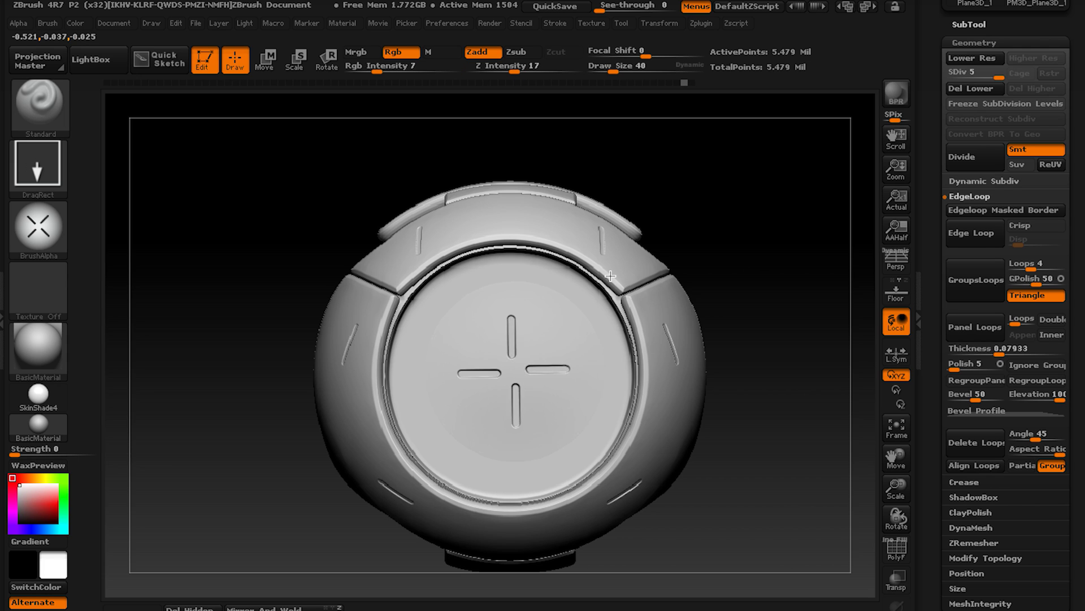
pyautogui.hotkey('ctrl', 'z')
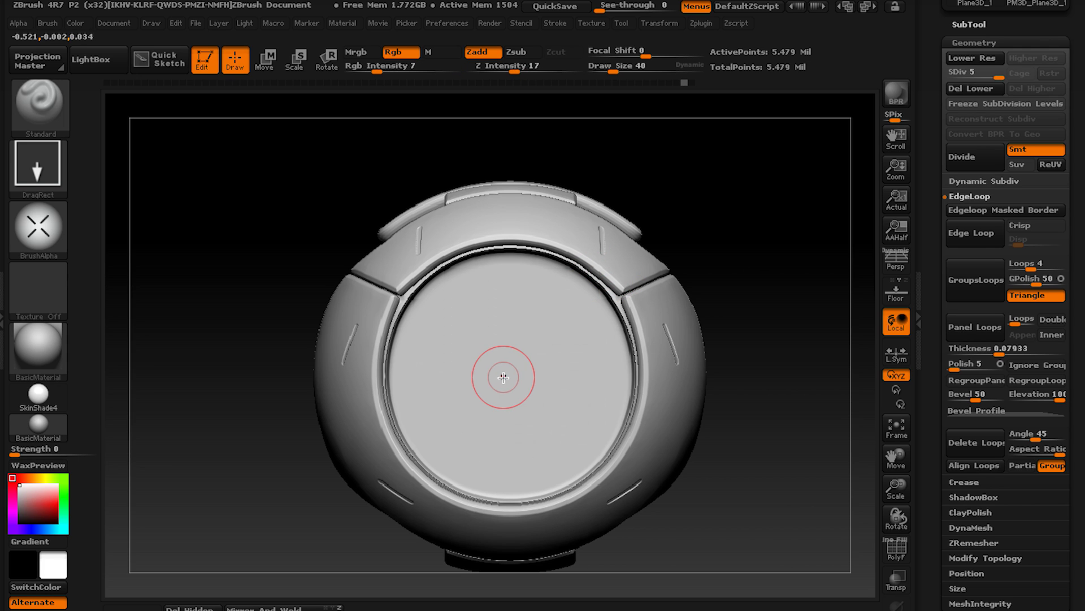
pyautogui.press('ctrl')
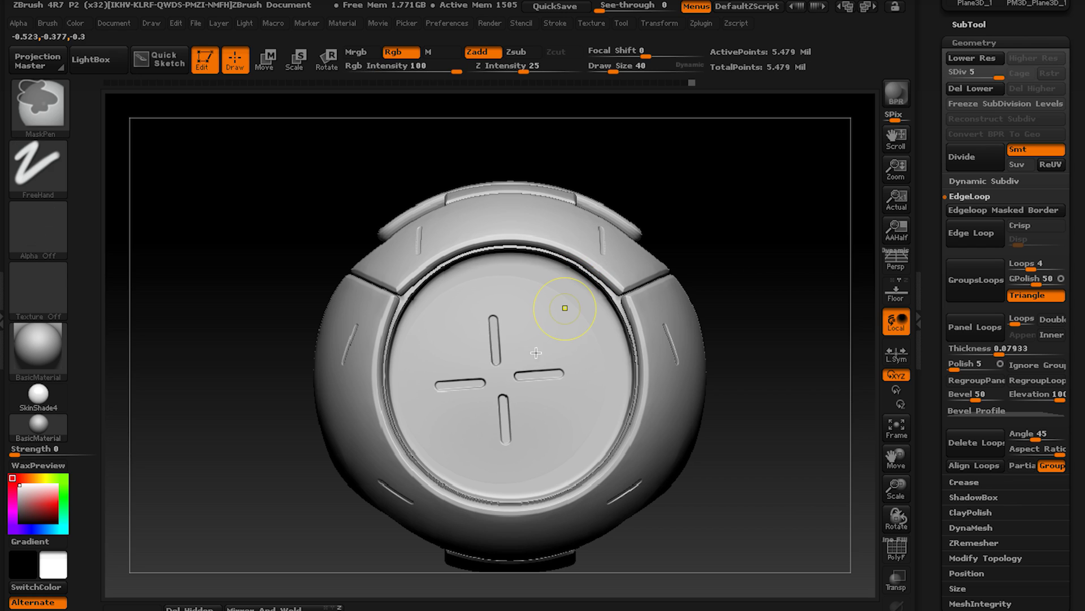
pyautogui.hotkey('ctrl', 'z')
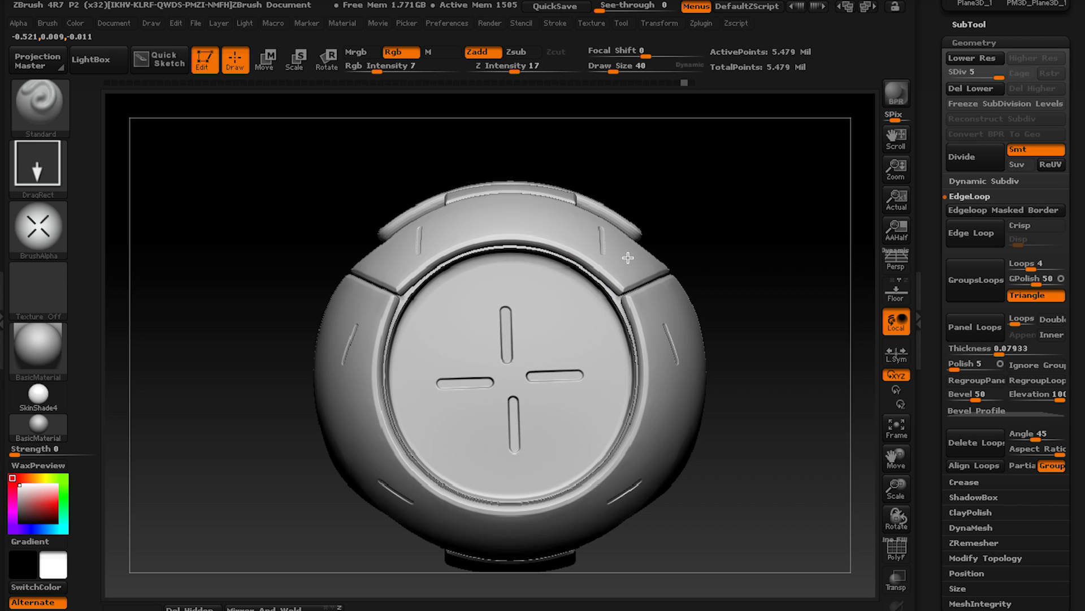
pyautogui.moveTo(587, 330); pyautogui.dragTo(547, 320)
pyautogui.press('ctrl')
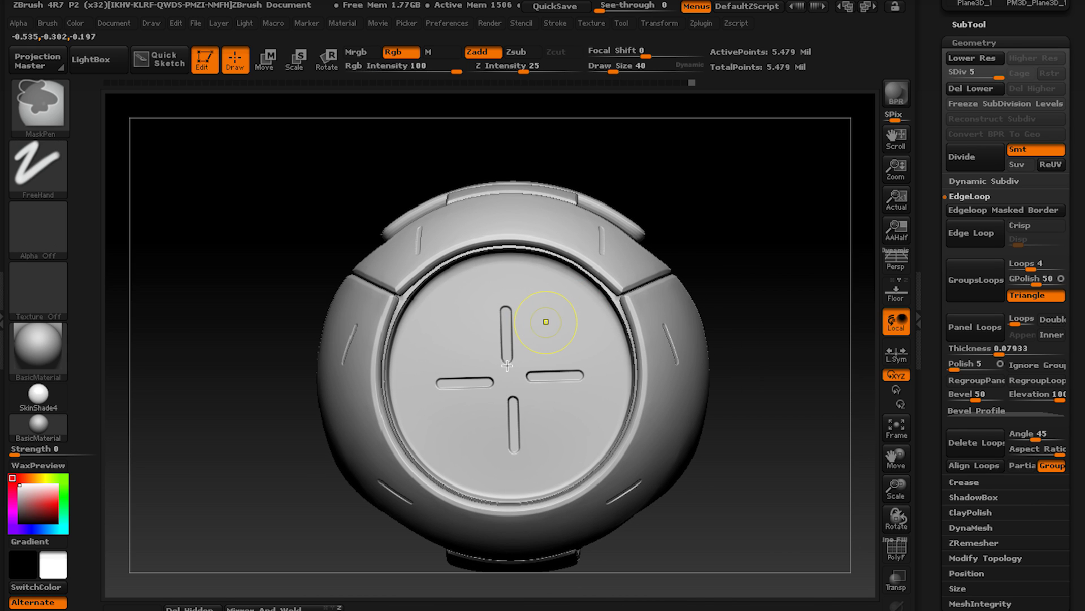
pyautogui.hotkey('ctrl', 'z')
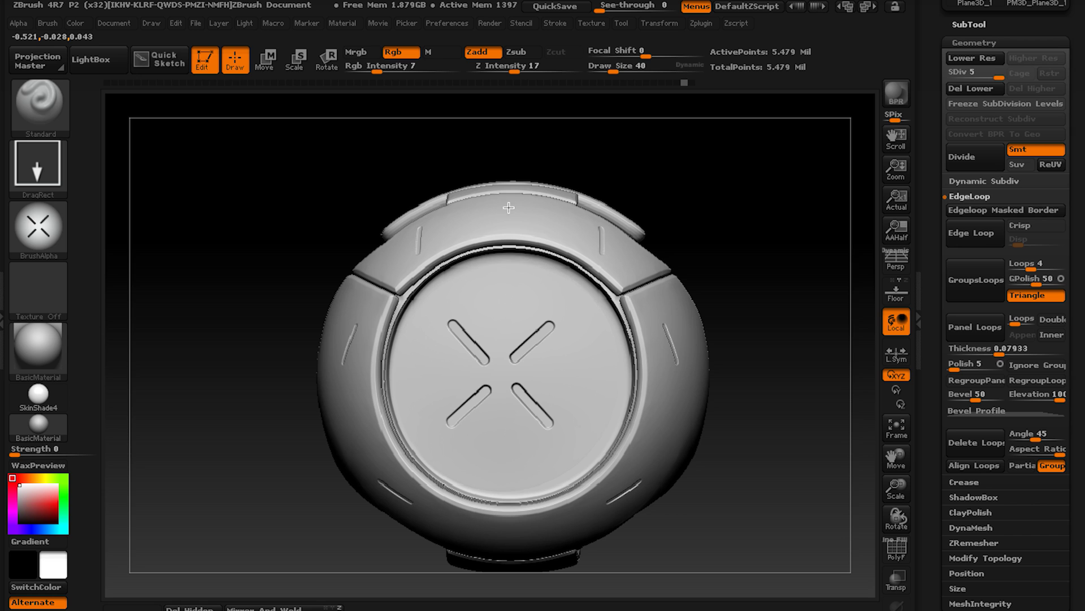
pyautogui.moveTo(509, 286)
pyautogui.mouseDown()
pyautogui.moveTo(438, 283)
pyautogui.moveTo(483, 298)
pyautogui.moveTo(402, 281)
pyautogui.moveTo(460, 310)
pyautogui.moveTo(492, 284)
pyautogui.mouseUp()
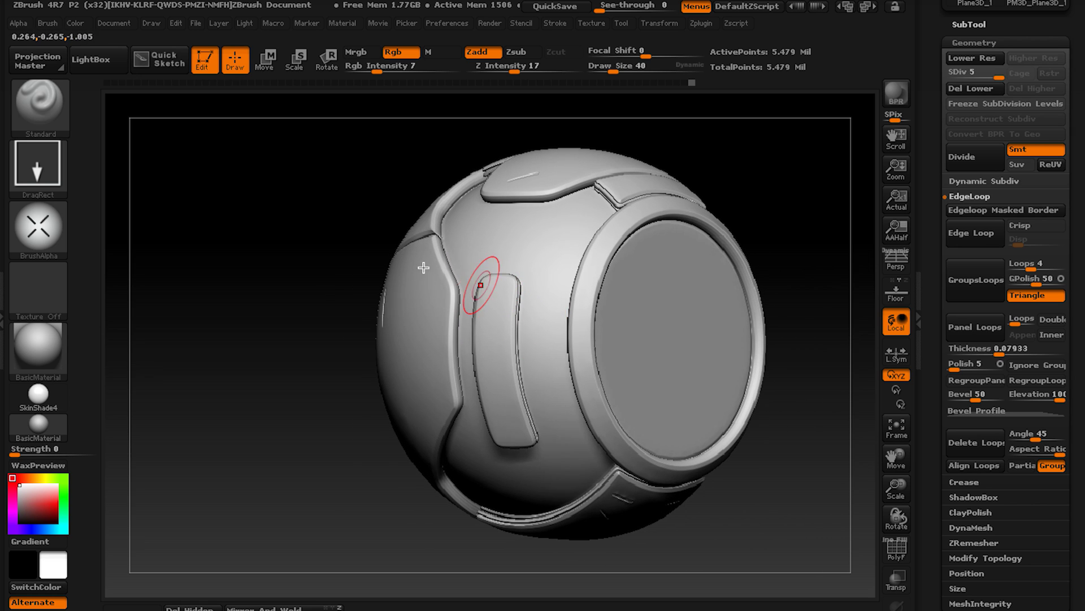
# Switch to the ZGrab01 alpha and try a small ring stamp on the opposite round cap.
pyautogui.click(38, 229)
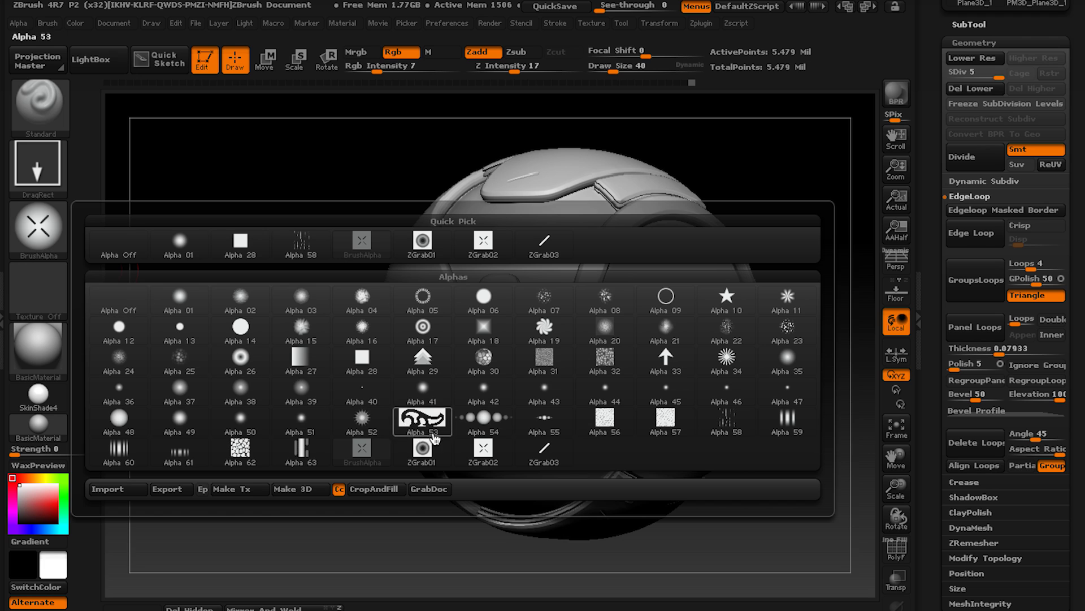
pyautogui.click(430, 450)
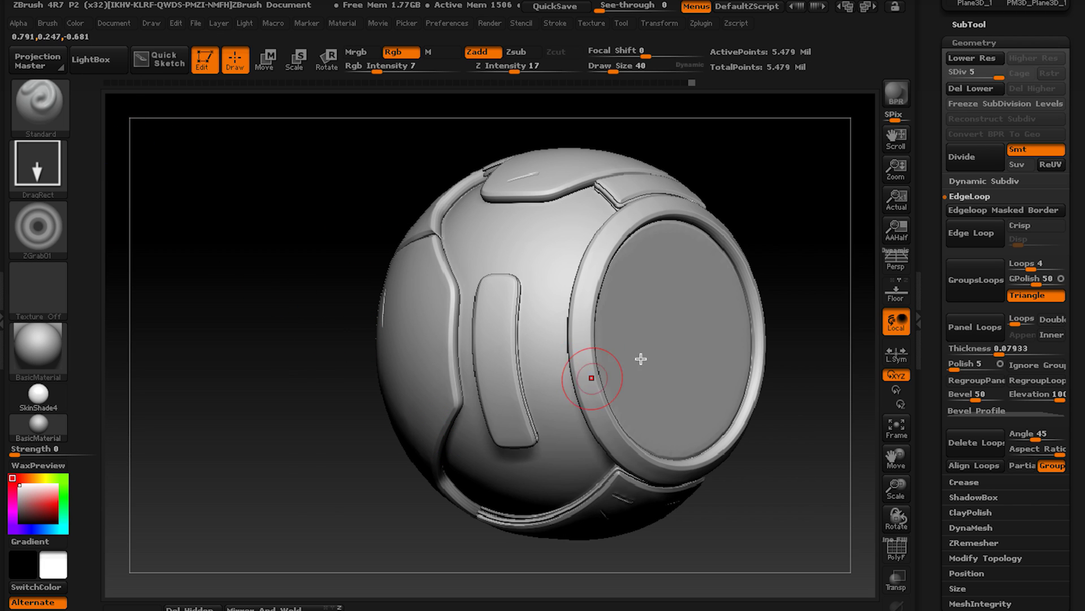
pyautogui.keyDown('shift'); pyautogui.moveTo(640, 358); pyautogui.dragTo(715, 331); pyautogui.keyUp('shift')
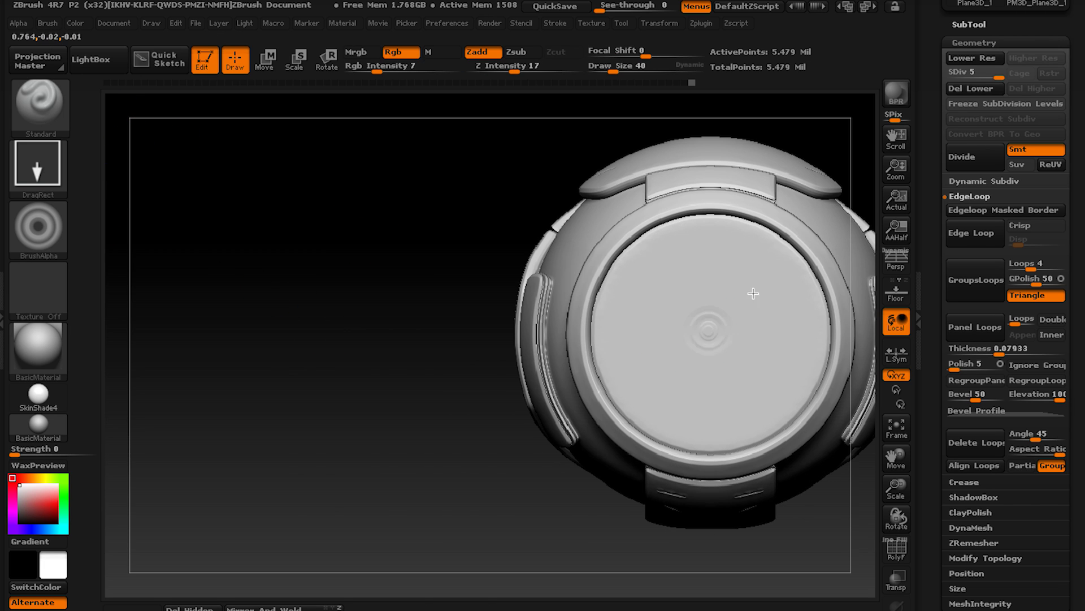
pyautogui.hotkey('ctrl', 'z')
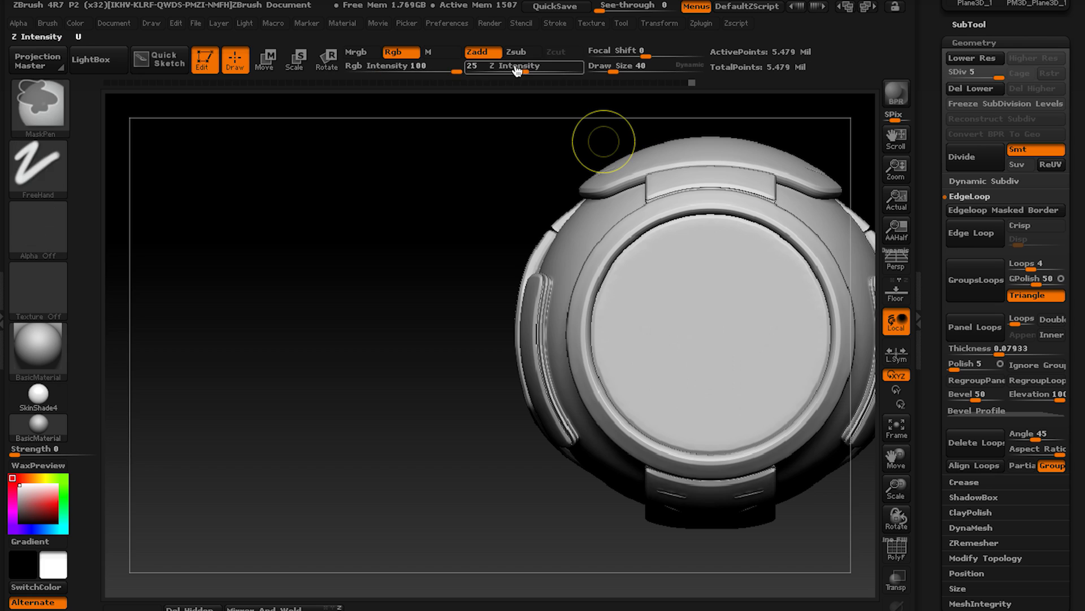
# Raise the Z Intensity to 45 and stamp medium-sized concentric rings at the center of the opposite round cap.
pyautogui.moveTo(518, 69); pyautogui.dragTo(545, 66)
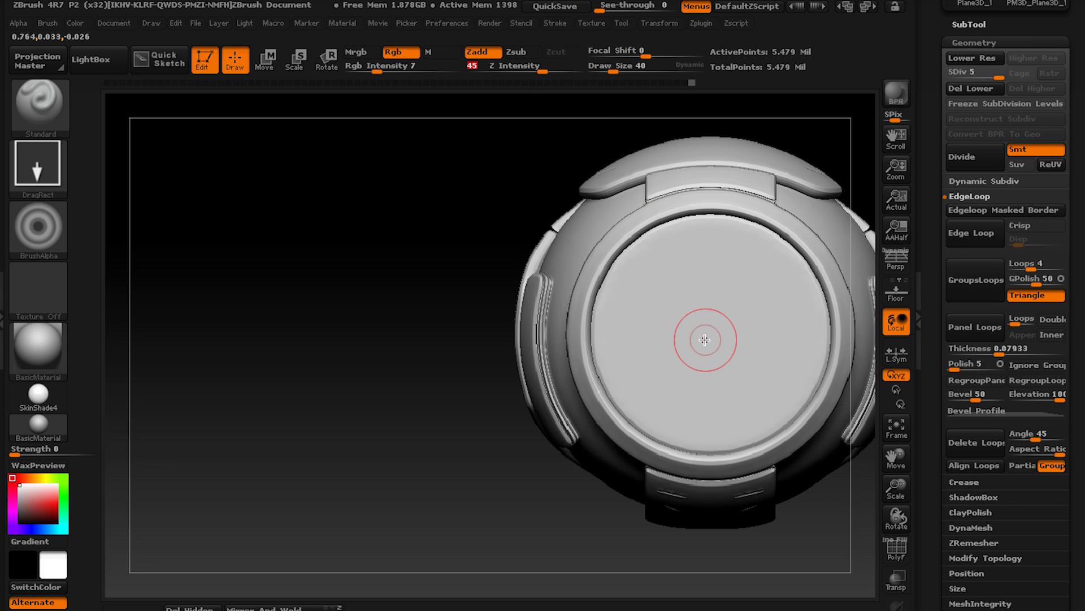
pyautogui.moveTo(707, 342); pyautogui.dragTo(785, 236)
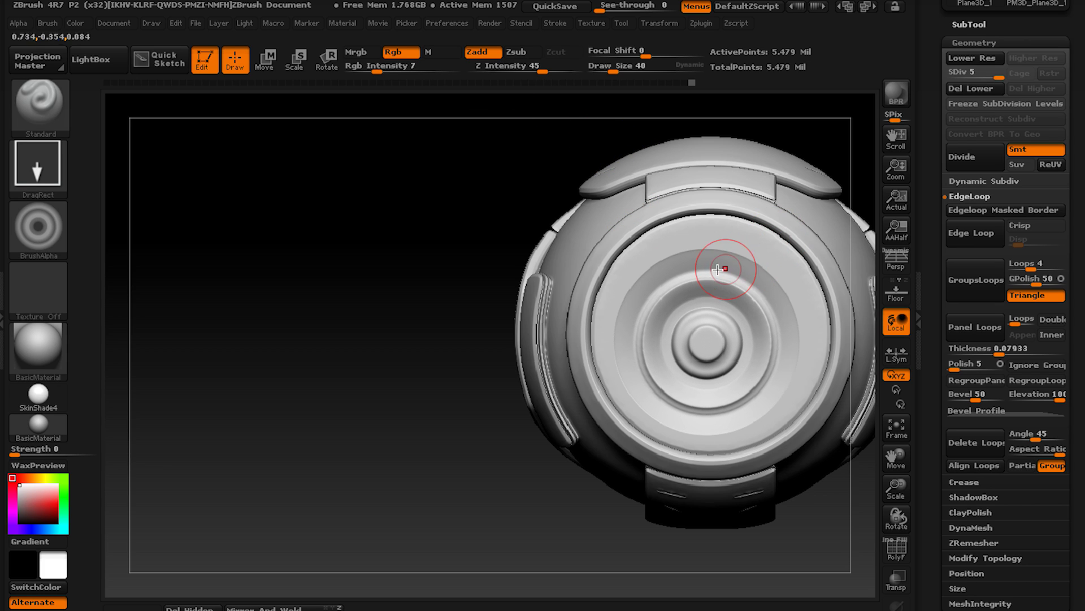
pyautogui.hotkey('ctrl', 'z')
pyautogui.moveTo(706, 333); pyautogui.dragTo(756, 268)
# Stamp a small concentric ring between the two slots on the wide raised panel above the round cap.
pyautogui.keyDown('alt'); pyautogui.moveTo(625, 269); pyautogui.dragTo(596, 346, button='right'); pyautogui.keyUp('alt')
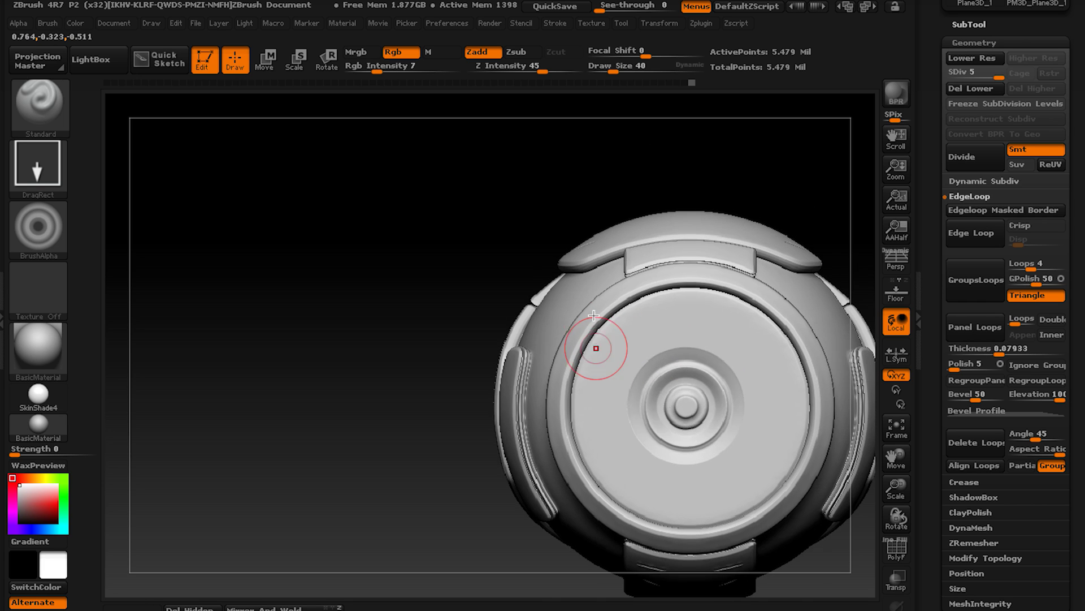
pyautogui.moveTo(588, 218); pyautogui.dragTo(605, 323, button='right')
pyautogui.moveTo(622, 274); pyautogui.dragTo(648, 325, button='right')
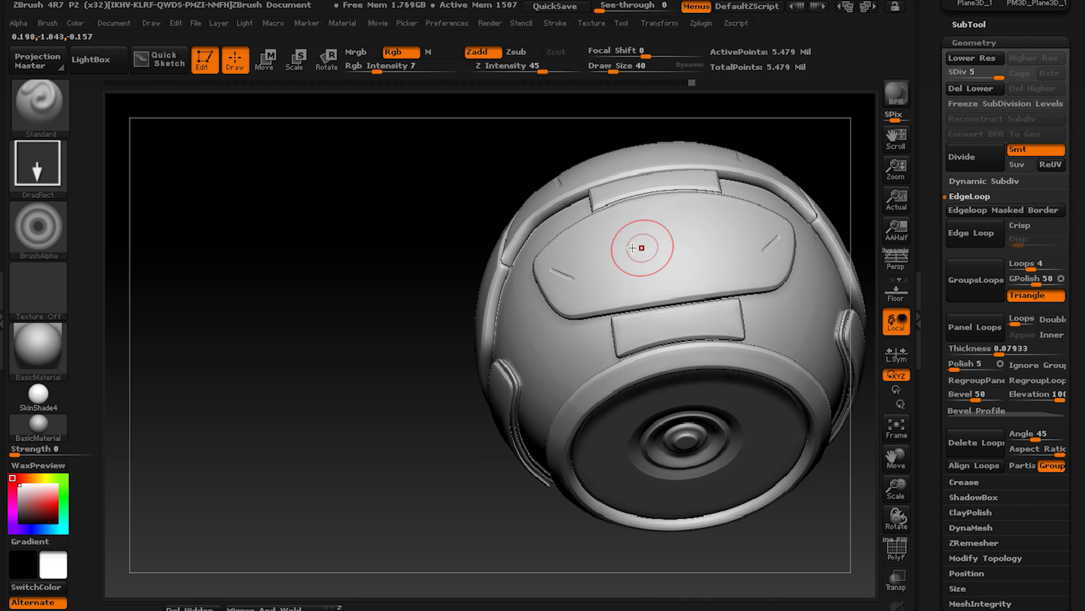
pyautogui.moveTo(623, 248); pyautogui.dragTo(634, 286)
# Set the draw size to 34 and try stamping a tiny ring near the upper end of the narrow rounded strip.
pyautogui.moveTo(622, 306)
pyautogui.mouseDown(button='right')
pyautogui.moveTo(610, 334)
pyautogui.moveTo(660, 290)
pyautogui.mouseUp(button='right')
pyautogui.press('s')
pyautogui.click(612, 290)
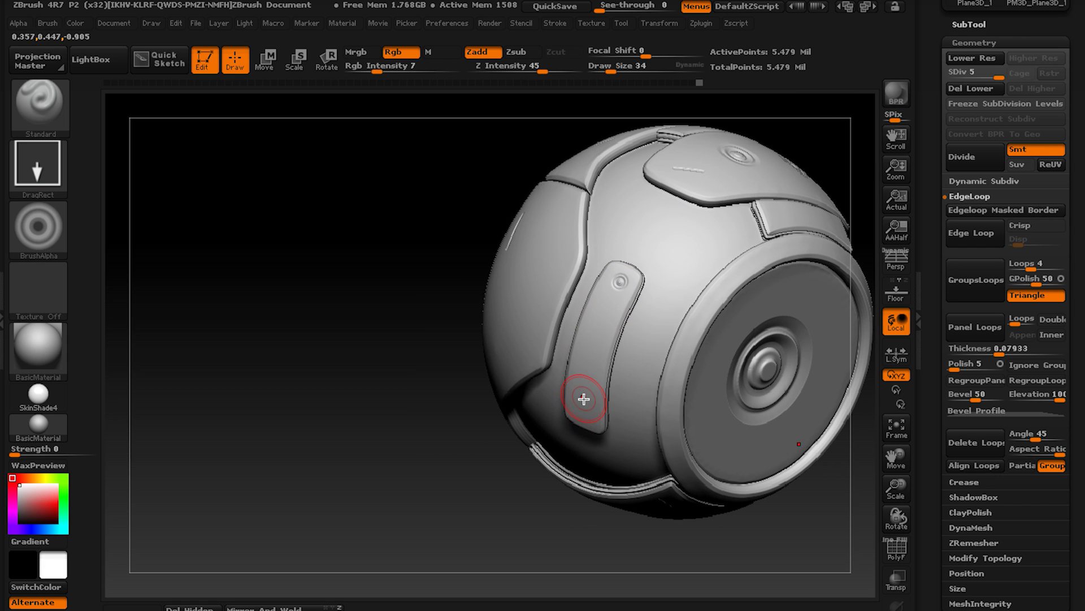
pyautogui.press('ctrl')
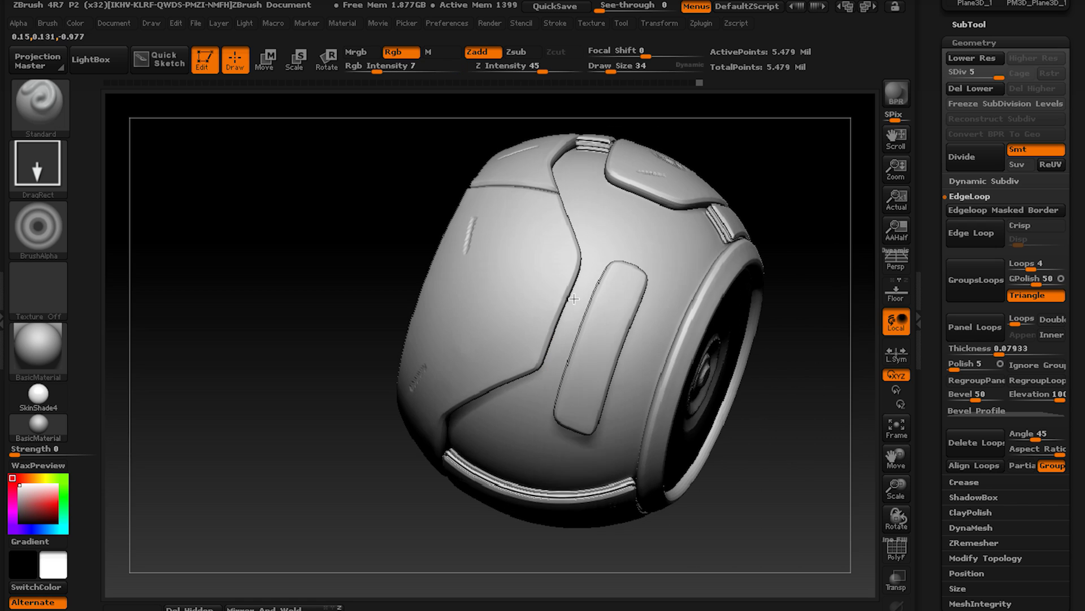
# Stamp a concentric ring between the slots on the large side panel, plus a large and a small ring on the rectangular panel.
pyautogui.moveTo(478, 304); pyautogui.dragTo(459, 353)
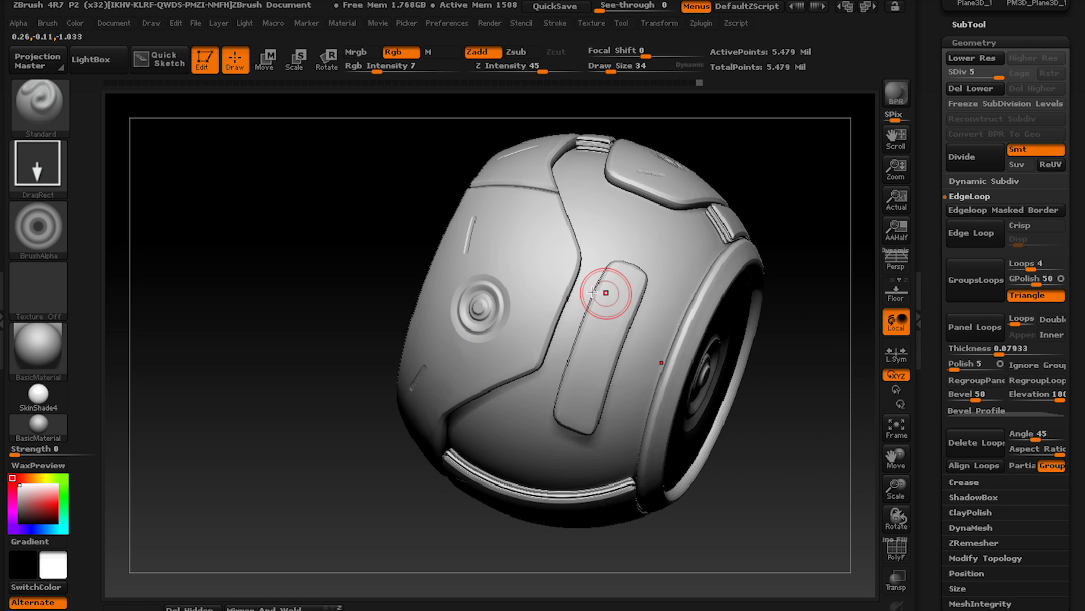
pyautogui.moveTo(601, 291)
pyautogui.mouseDown()
pyautogui.moveTo(531, 333)
pyautogui.moveTo(599, 279)
pyautogui.moveTo(574, 409)
pyautogui.moveTo(595, 455)
pyautogui.moveTo(627, 421)
pyautogui.mouseUp()
pyautogui.moveTo(525, 430)
pyautogui.mouseDown()
pyautogui.moveTo(536, 416)
pyautogui.moveTo(527, 433)
pyautogui.mouseUp()
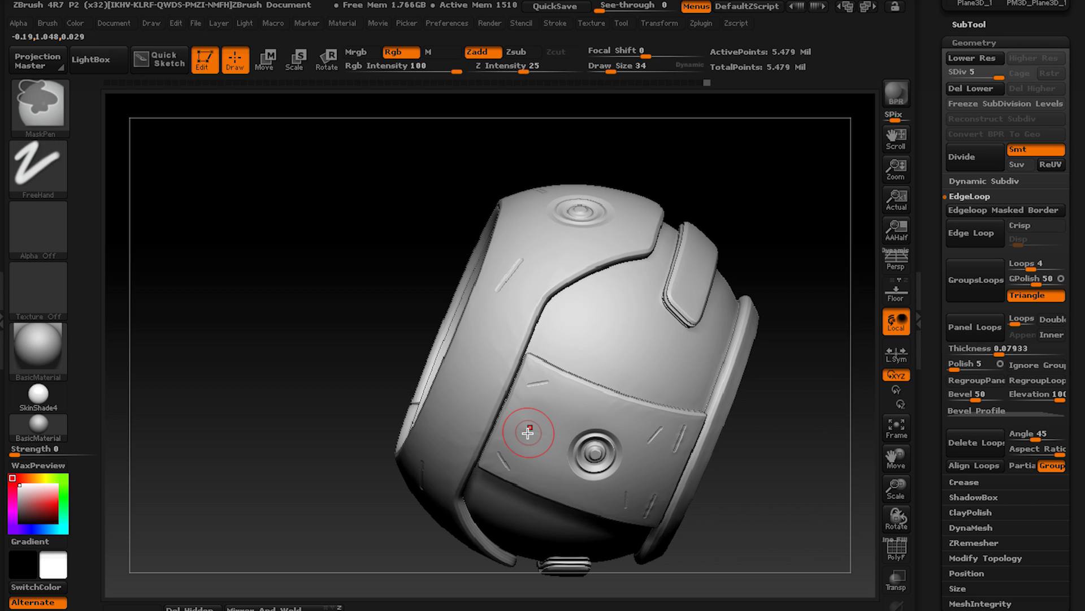
pyautogui.hotkey('ctrl', 'z')
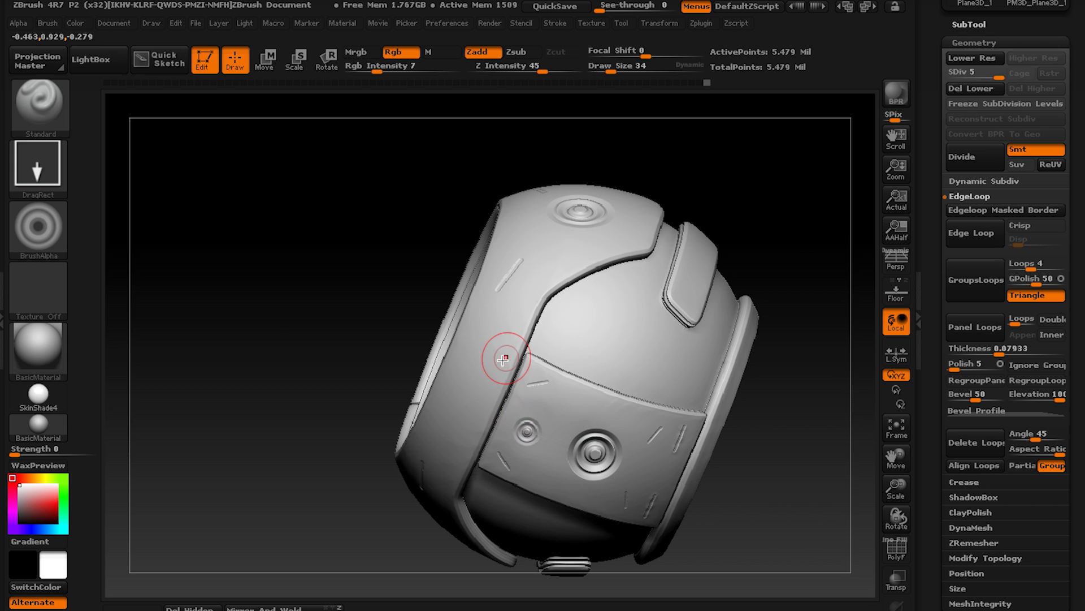
# Stamp a small ring on the curved band between the recessed round cap and the rectangular panel.
pyautogui.moveTo(496, 359)
pyautogui.mouseDown()
pyautogui.moveTo(528, 376)
pyautogui.moveTo(496, 351)
pyautogui.mouseUp()
pyautogui.press('ctrl')
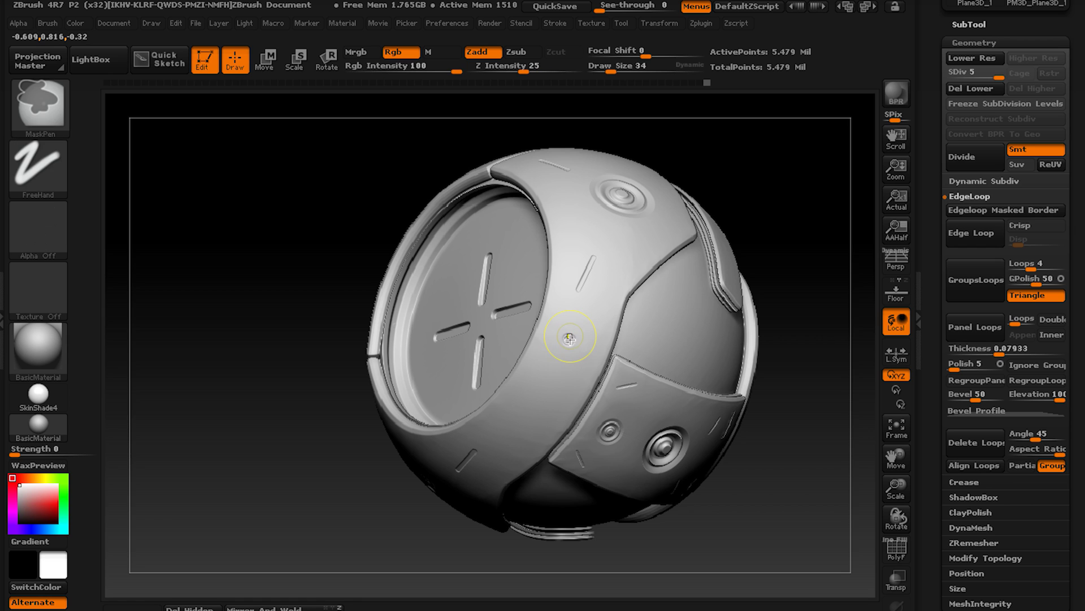
pyautogui.moveTo(574, 331); pyautogui.dragTo(581, 313)
pyautogui.moveTo(580, 313); pyautogui.dragTo(579, 405, button='right')
pyautogui.keyDown('alt'); pyautogui.moveTo(558, 276); pyautogui.dragTo(604, 405, button='right'); pyautogui.keyUp('alt')
pyautogui.moveTo(493, 289); pyautogui.dragTo(571, 307, button='right')
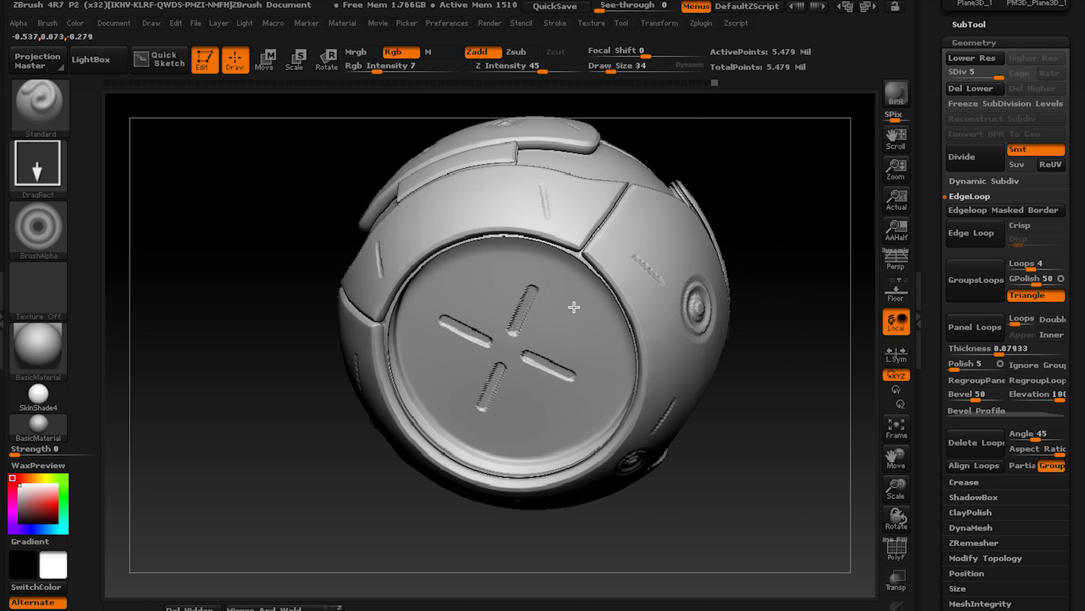
# Stamp a mirrored concentric ring between the slots on the curved panel above the slotted round cap.
pyautogui.moveTo(488, 235)
pyautogui.keyDown('alt'); pyautogui.mouseDown(button='right')
pyautogui.moveTo(594, 288)
pyautogui.moveTo(538, 267)
pyautogui.mouseUp(button='right'); pyautogui.keyUp('alt')
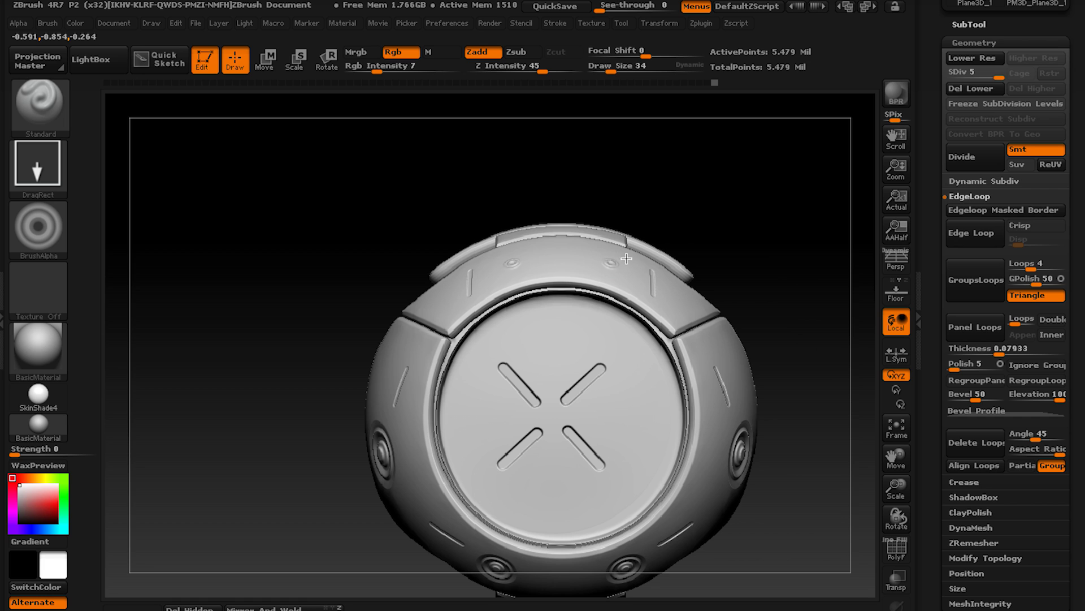
pyautogui.moveTo(626, 258); pyautogui.dragTo(635, 254)
pyautogui.moveTo(651, 248); pyautogui.dragTo(589, 326, button='right')
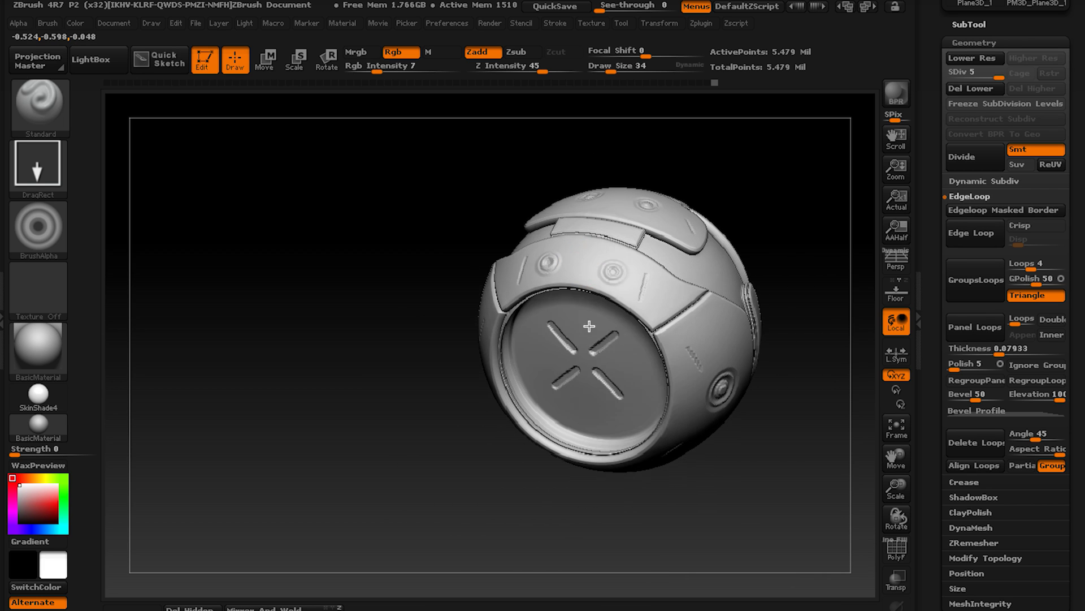
pyautogui.keyDown('alt'); pyautogui.moveTo(635, 247); pyautogui.dragTo(561, 356, button='right'); pyautogui.keyUp('alt')
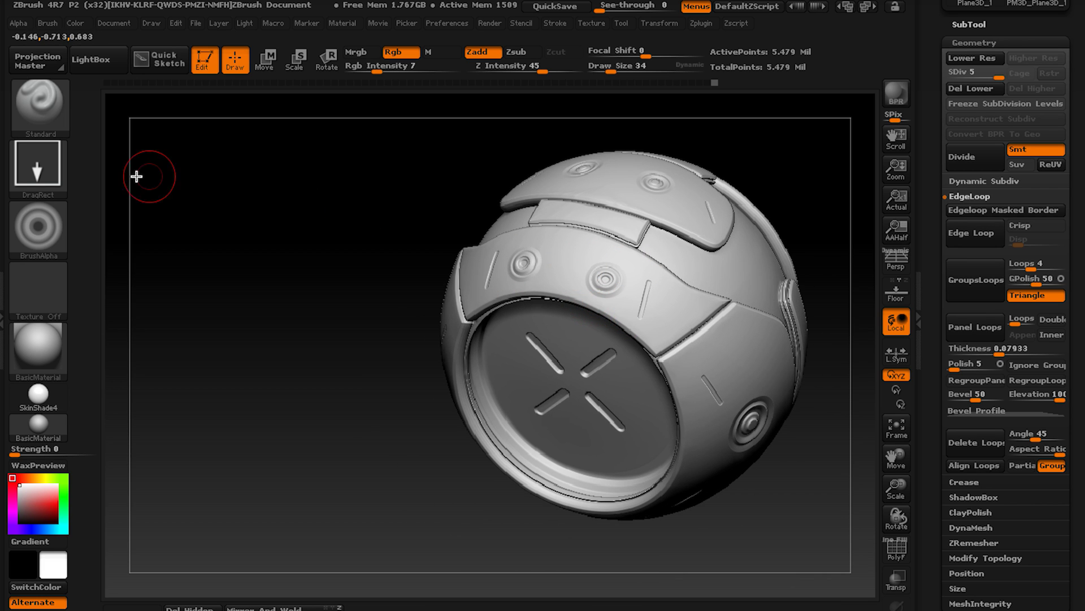
# Switch the brush to Alpha 14 with the DragDot stroke, Z Intensity 79 and Draw Size 19.
pyautogui.click(38, 226)
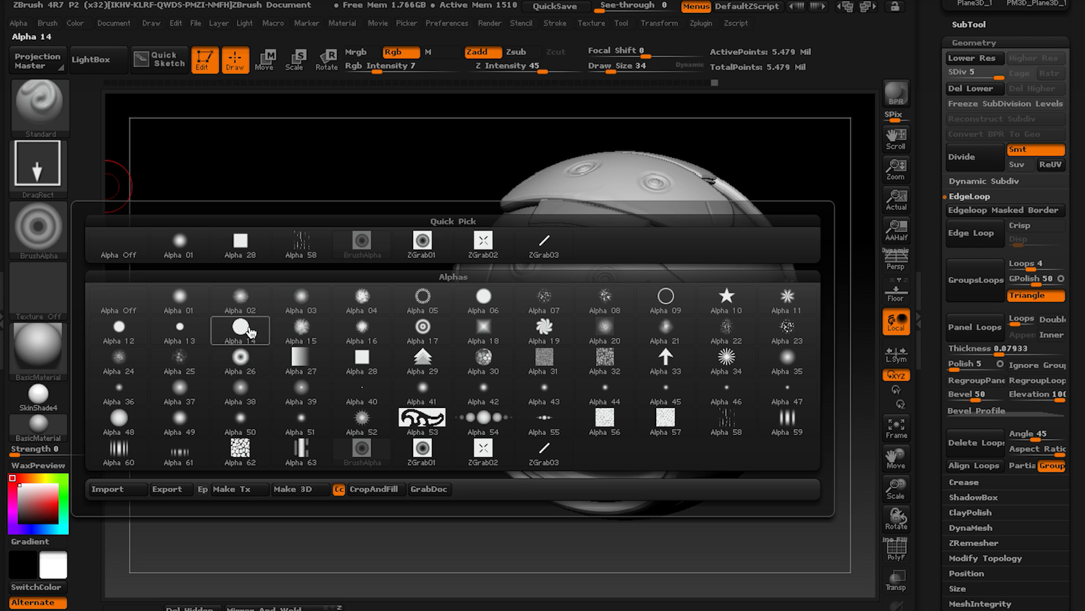
pyautogui.click(240, 328)
pyautogui.click(38, 164)
pyautogui.click(402, 189)
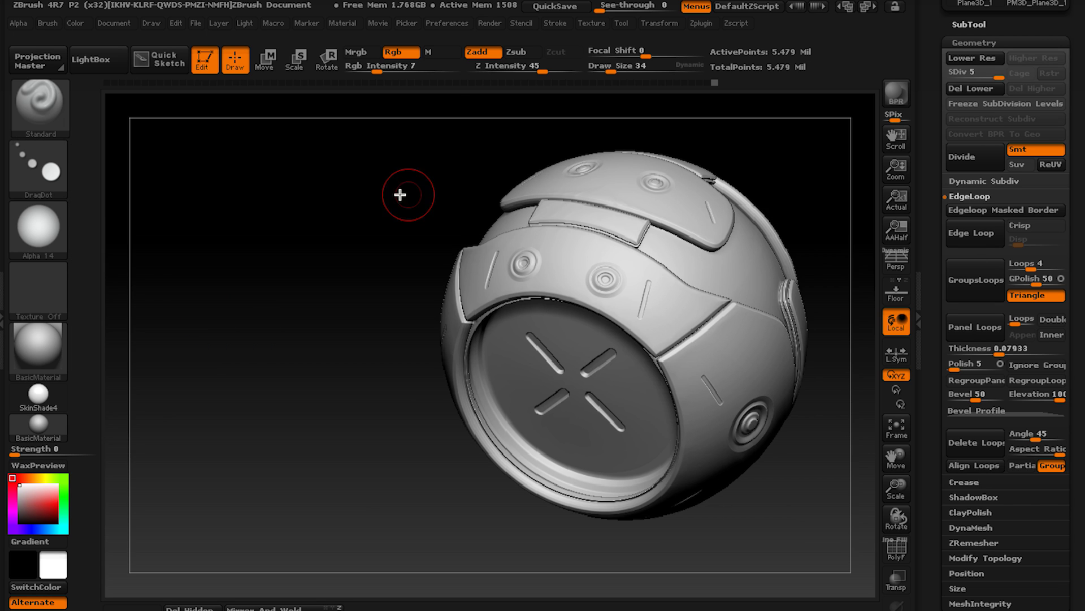
pyautogui.moveTo(543, 72); pyautogui.dragTo(567, 72)
pyautogui.keyDown('ctrl'); pyautogui.moveTo(672, 330); pyautogui.dragTo(671, 394, button='right'); pyautogui.keyUp('ctrl')
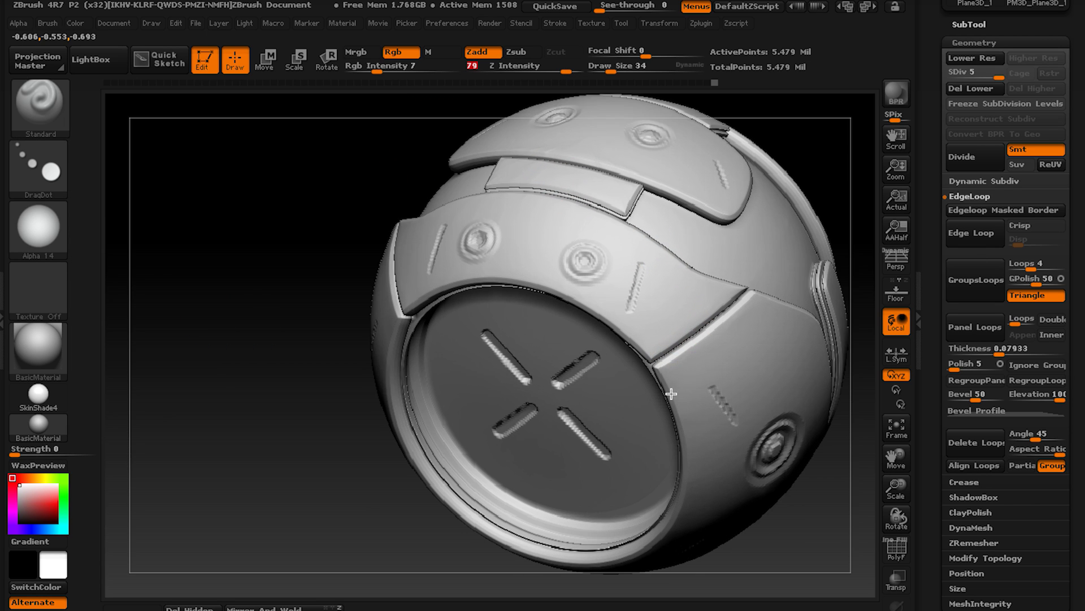
pyautogui.press('s')
# Try stamping a raised and a recessed dot in the lower corner of the curved panel above the slotted cap.
pyautogui.click(656, 319)
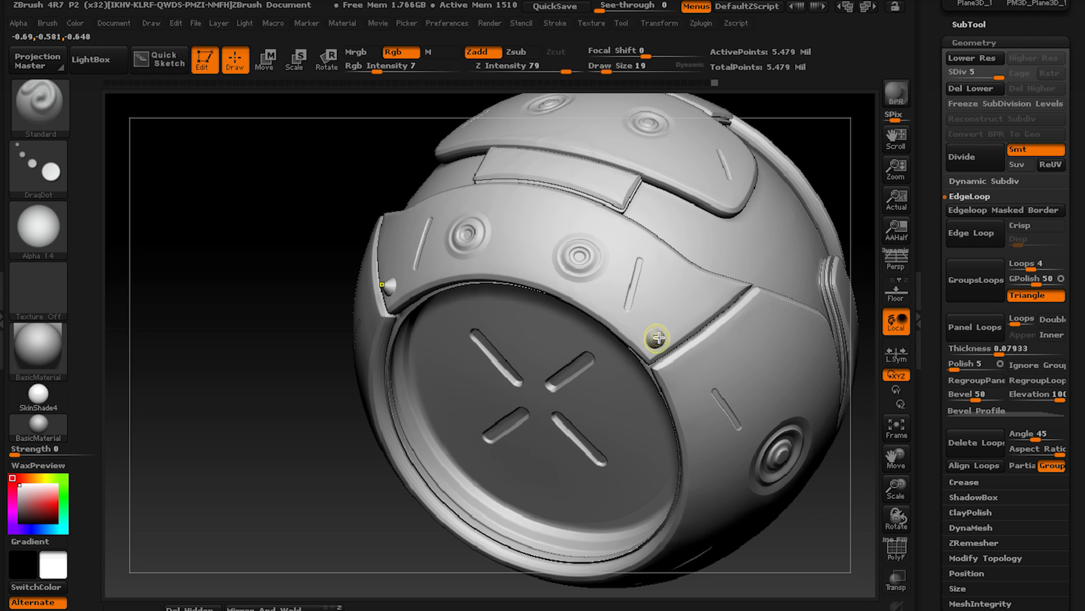
pyautogui.hotkey('ctrl', 'z')
pyautogui.keyDown('alt'); pyautogui.moveTo(664, 332); pyautogui.dragTo(655, 340); pyautogui.keyUp('alt')
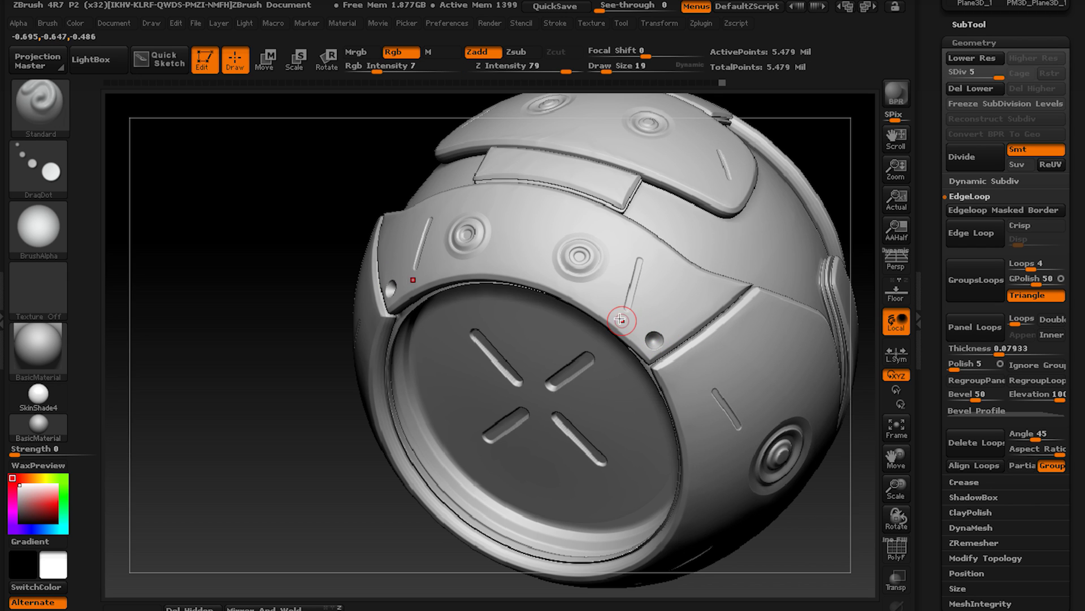
pyautogui.click(39, 226)
pyautogui.click(248, 244)
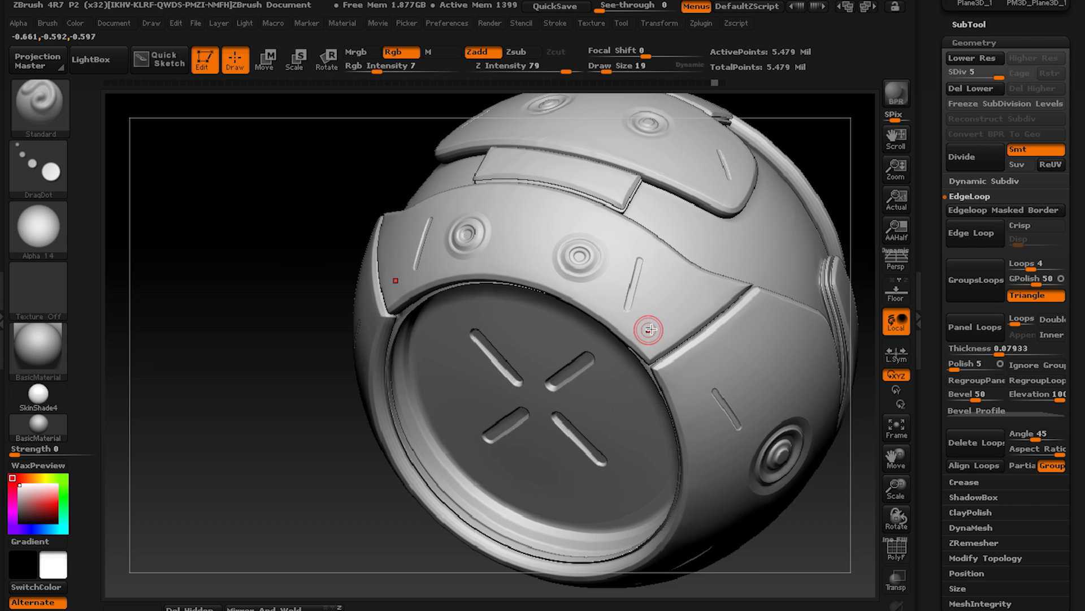
pyautogui.press('s')
pyautogui.moveTo(654, 342); pyautogui.dragTo(655, 340)
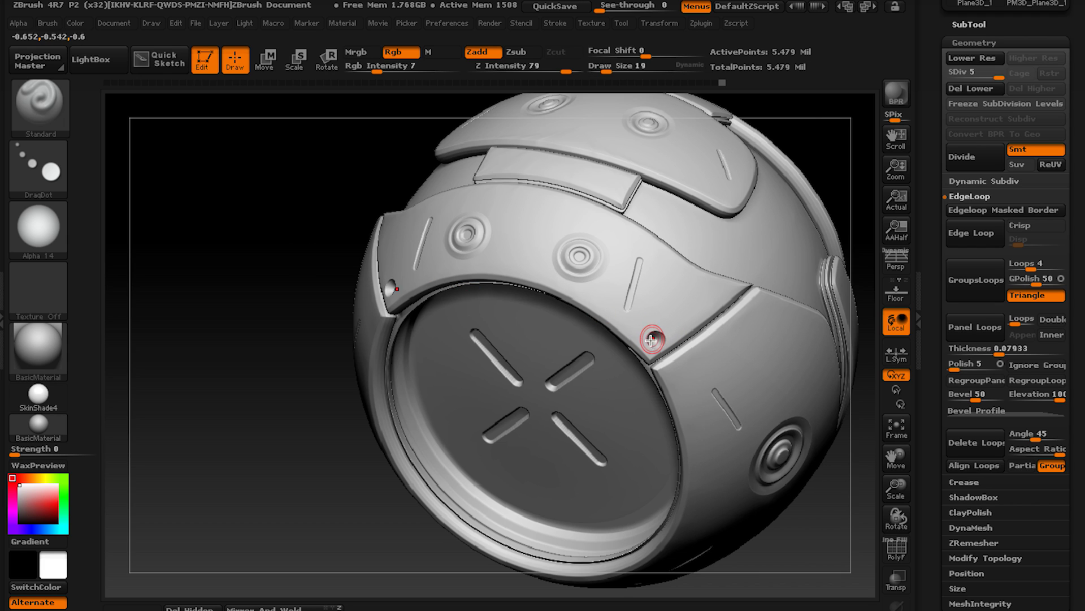
pyautogui.press('ctrl')
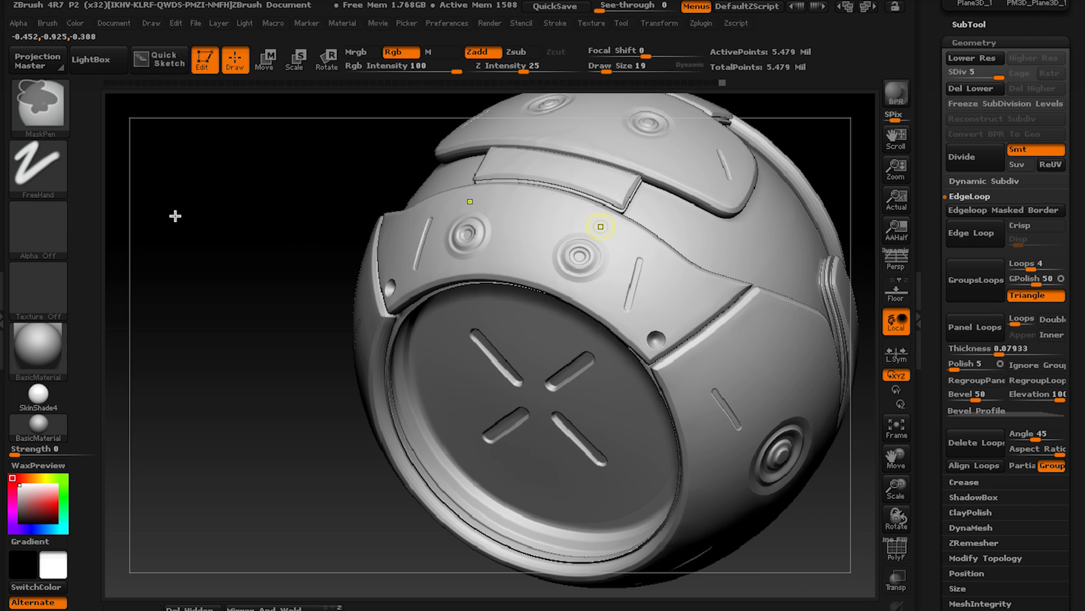
pyautogui.click(38, 229)
pyautogui.click(231, 238)
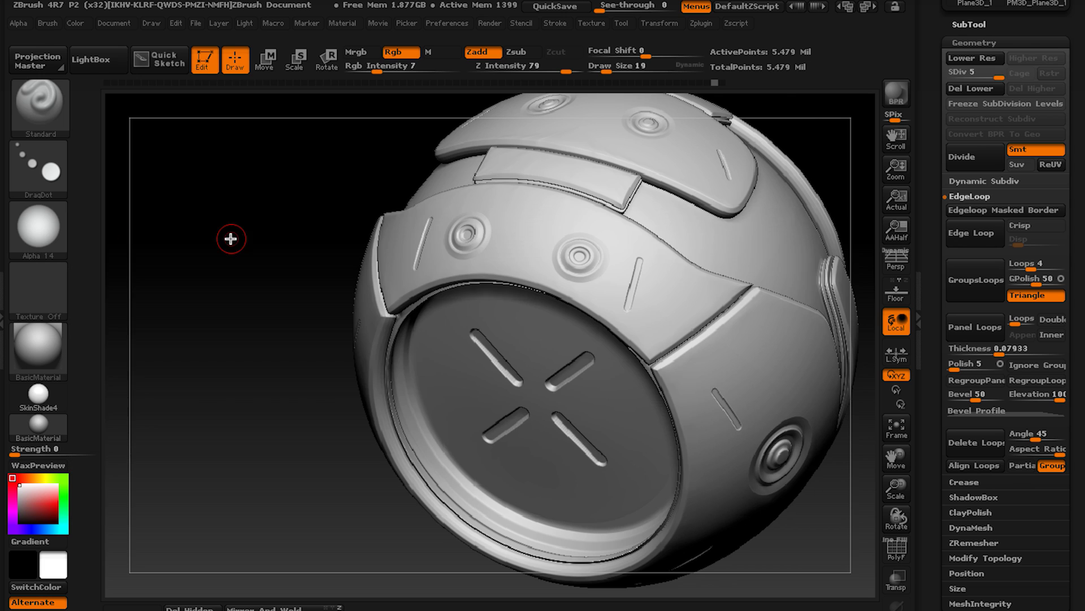
# Adjust the dot alpha to a flat white disc and set the Z Intensity to 35.
pyautogui.click(38, 229)
pyautogui.click(18, 23)
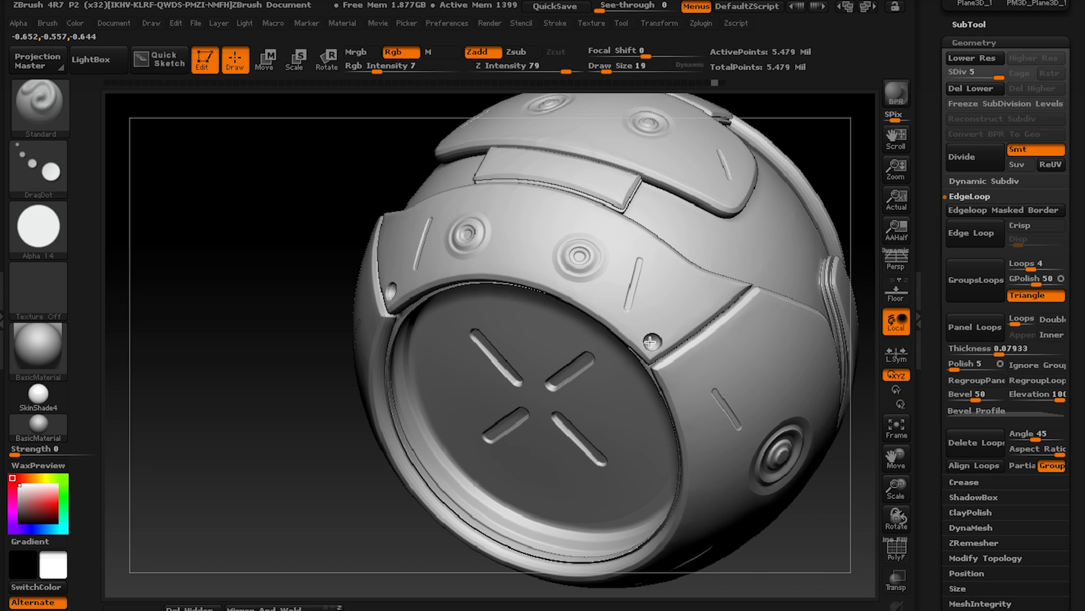
pyautogui.press('ctrl')
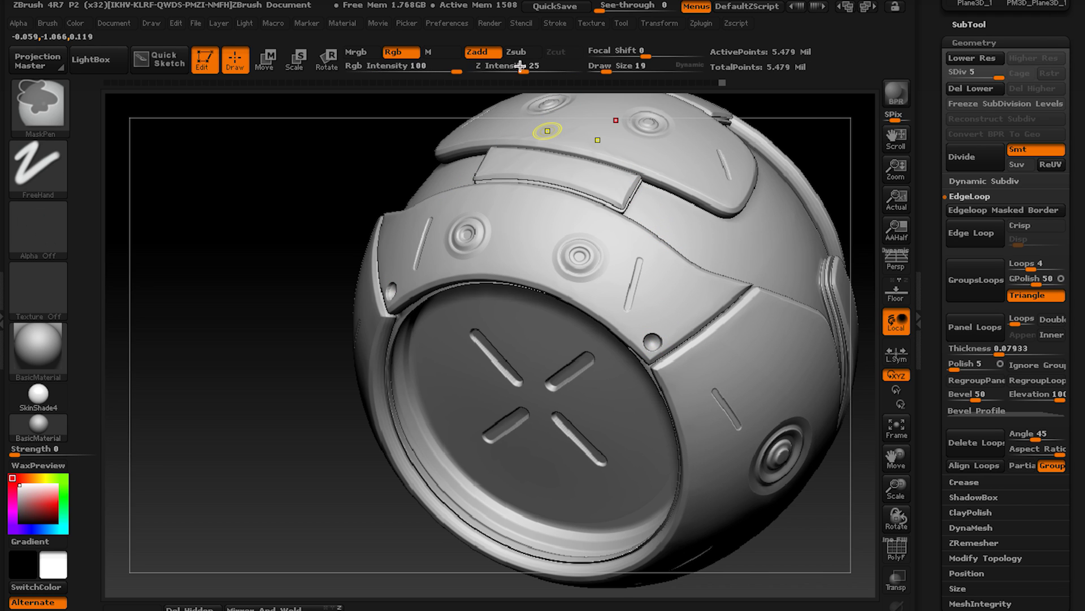
pyautogui.moveTo(521, 67); pyautogui.dragTo(532, 68)
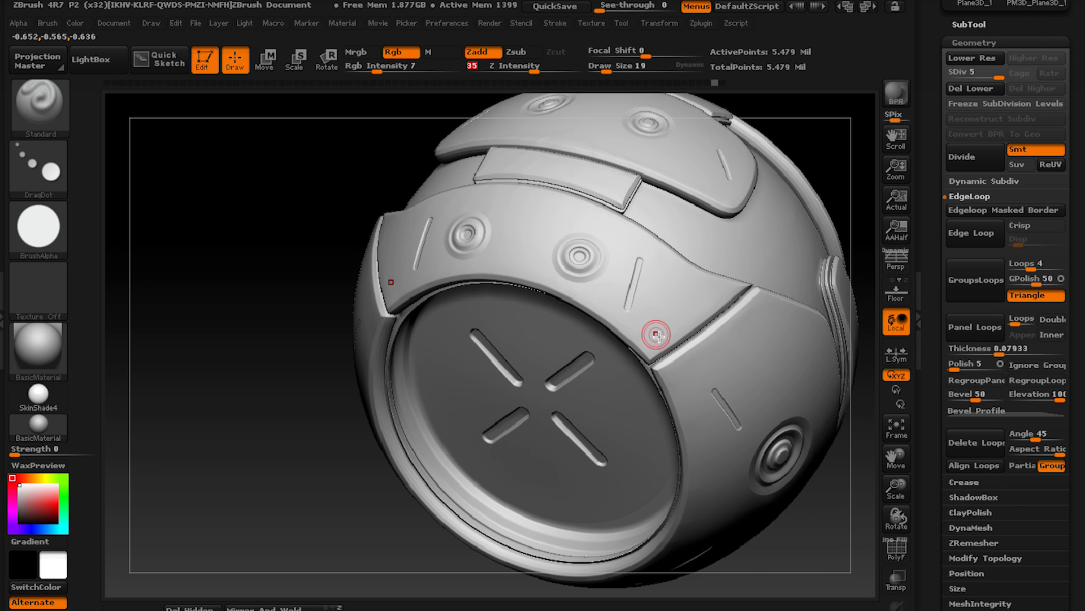
# Stamp shallow mirrored dots in the corners of the curved panel and the adjoining corners of the large side panel.
pyautogui.moveTo(647, 340); pyautogui.dragTo(638, 347)
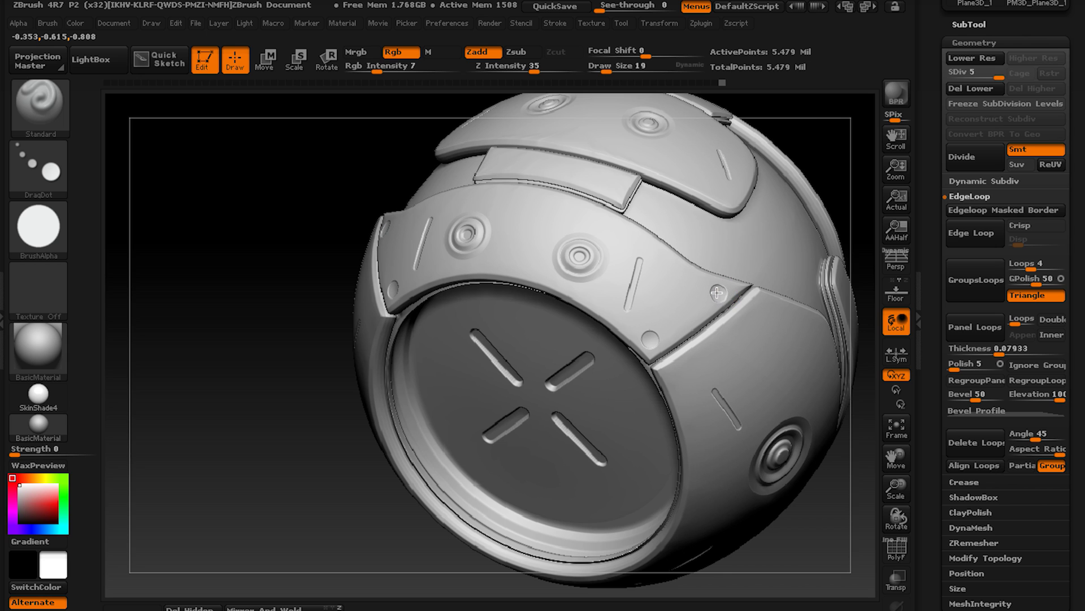
pyautogui.moveTo(275, 232); pyautogui.dragTo(644, 310)
pyautogui.click(733, 253)
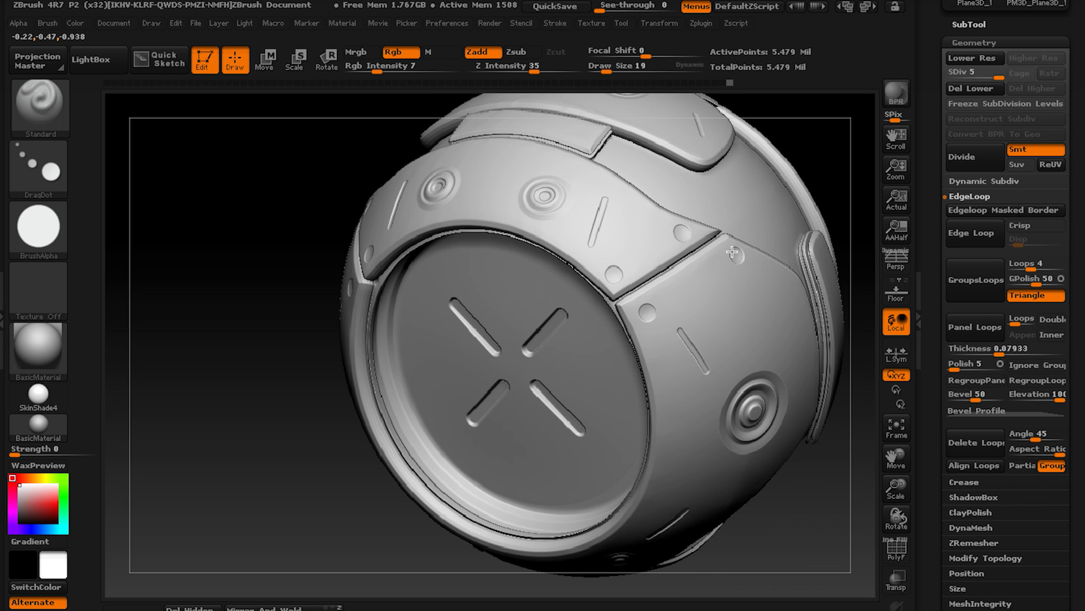
pyautogui.keyDown('alt'); pyautogui.moveTo(670, 348); pyautogui.dragTo(685, 214, button='right'); pyautogui.keyUp('alt')
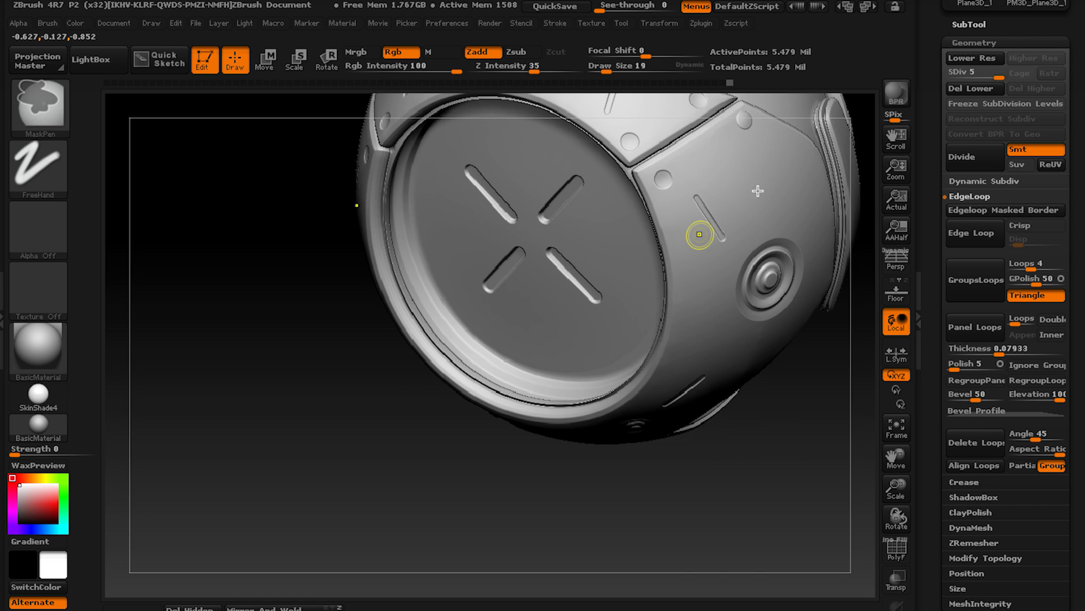
pyautogui.moveTo(739, 182); pyautogui.dragTo(649, 291, button='right')
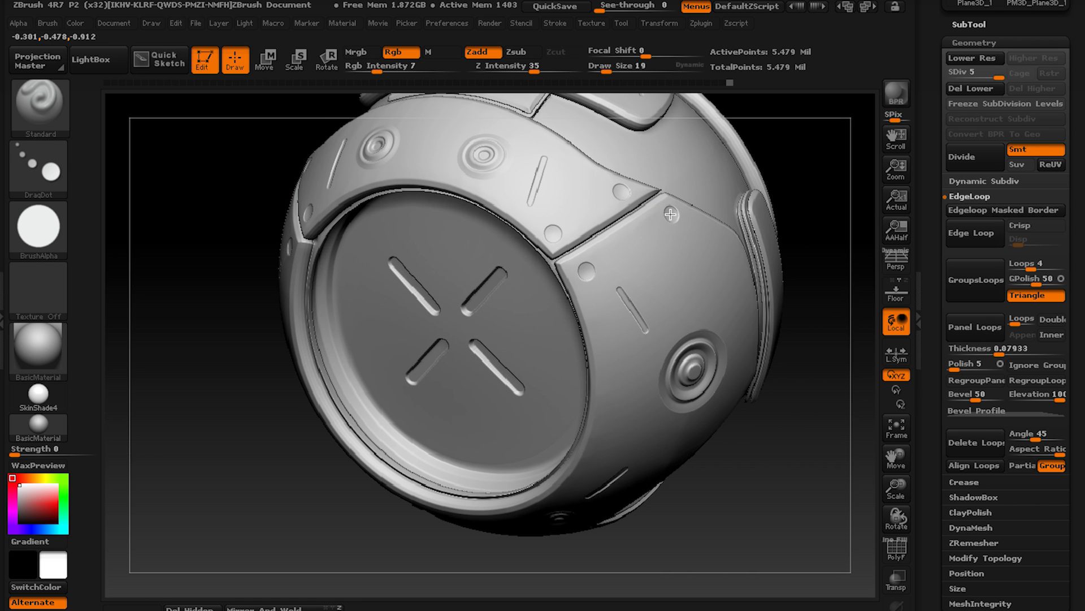
# Stamp dots at both ends of the narrow rounded strip and on the curved band beside the rectangular panel.
pyautogui.moveTo(685, 232); pyautogui.dragTo(558, 255, button='right')
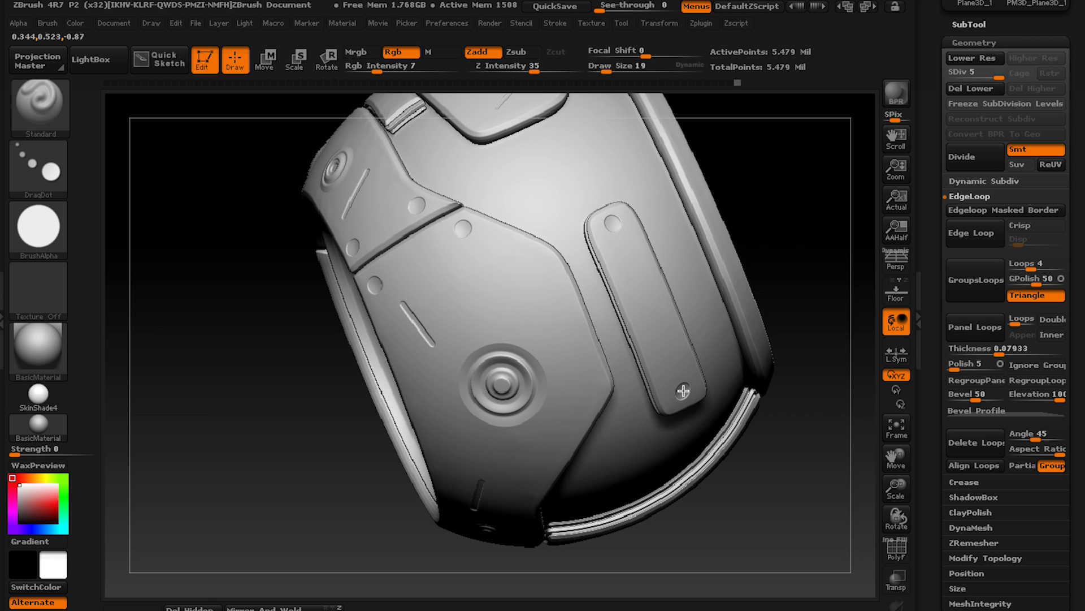
pyautogui.moveTo(683, 391)
pyautogui.mouseDown(button='right')
pyautogui.moveTo(746, 288)
pyautogui.moveTo(591, 361)
pyautogui.moveTo(566, 243)
pyautogui.moveTo(558, 333)
pyautogui.mouseUp(button='right')
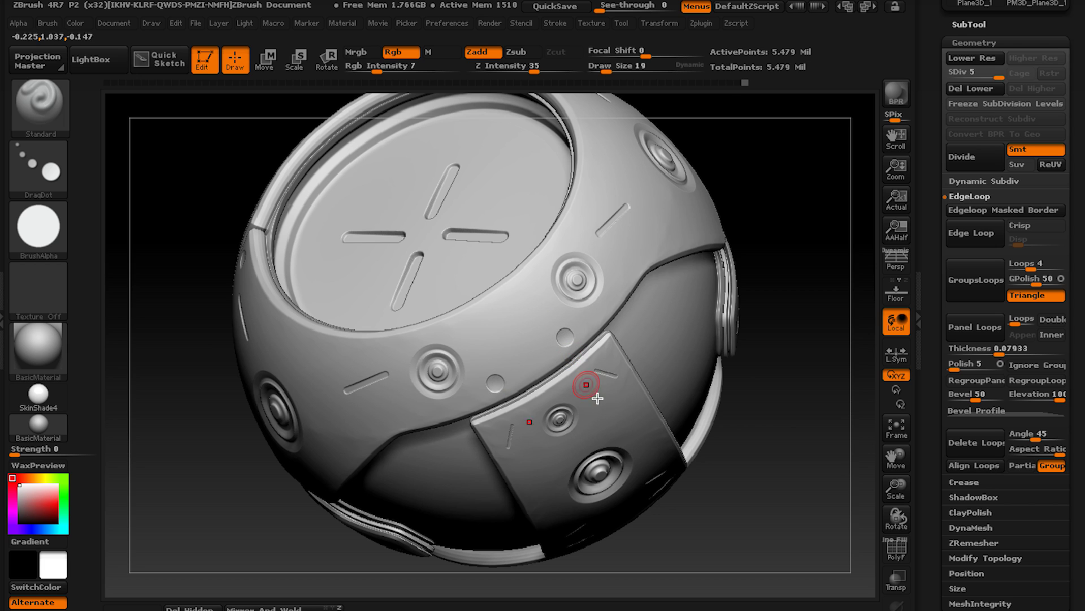
# Set the draw size to 14 and stamp small dots on the rectangular panel's corners, the round cap's rim and the rounded side panel.
pyautogui.moveTo(604, 375)
pyautogui.mouseDown(button='right')
pyautogui.moveTo(588, 317)
pyautogui.moveTo(548, 254)
pyautogui.mouseUp(button='right')
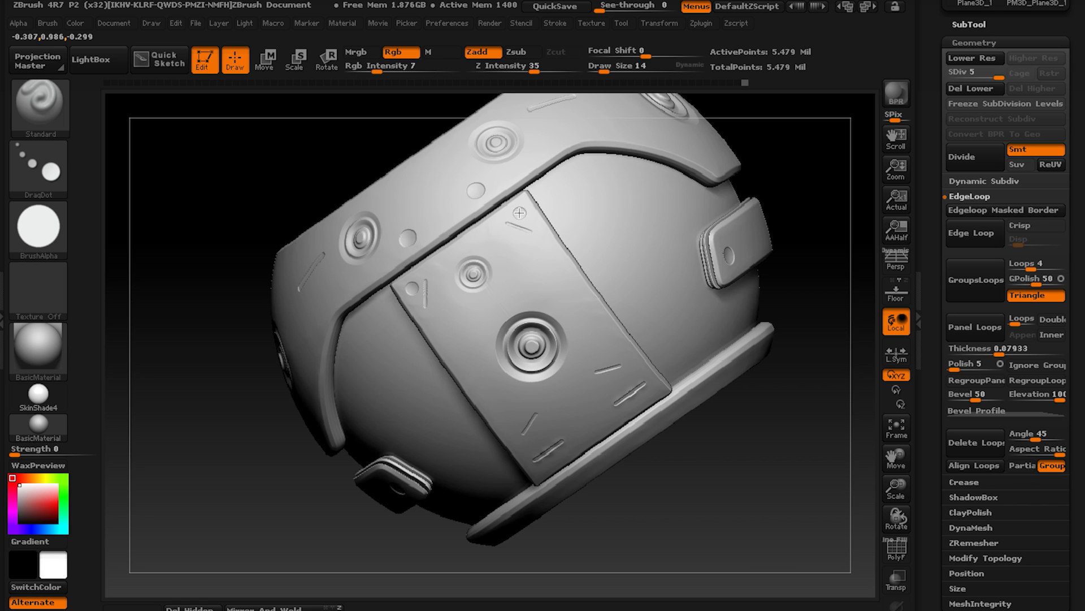
pyautogui.moveTo(520, 212); pyautogui.dragTo(735, 422, button='right')
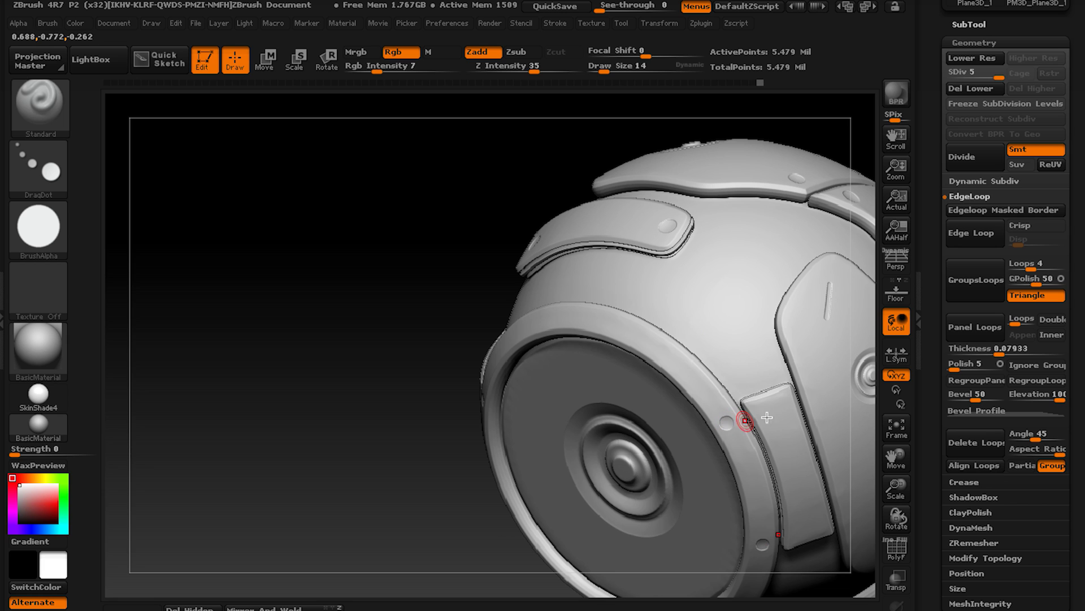
pyautogui.moveTo(741, 361)
pyautogui.mouseDown(button='right')
pyautogui.moveTo(743, 314)
pyautogui.moveTo(690, 362)
pyautogui.moveTo(739, 341)
pyautogui.mouseUp(button='right')
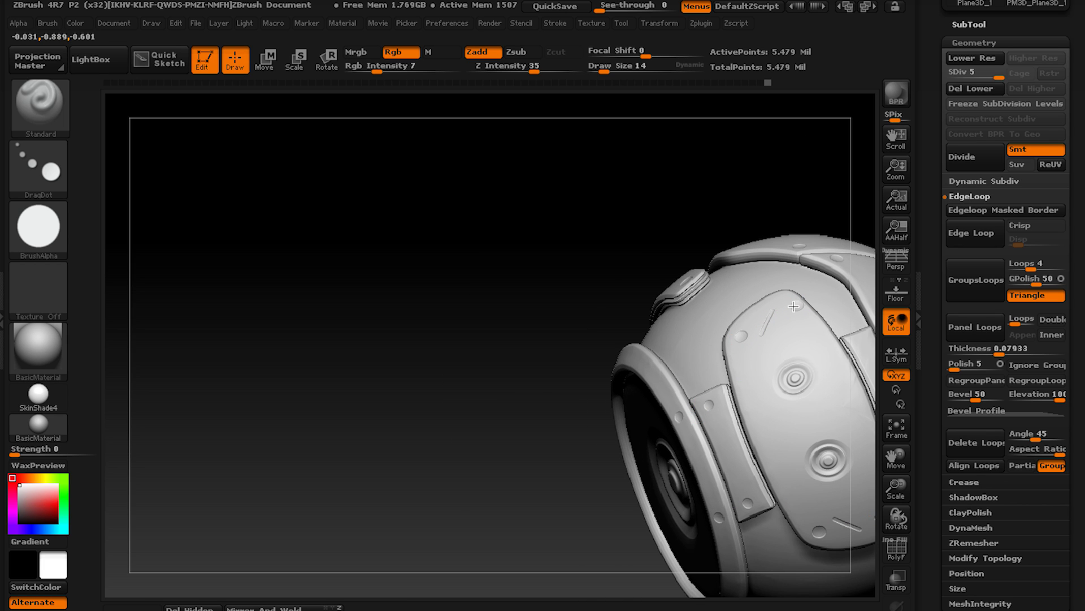
# Stamp small dots in the gaps between the crossed slots on the recessed round cap.
pyautogui.moveTo(761, 304); pyautogui.dragTo(622, 298, button='right')
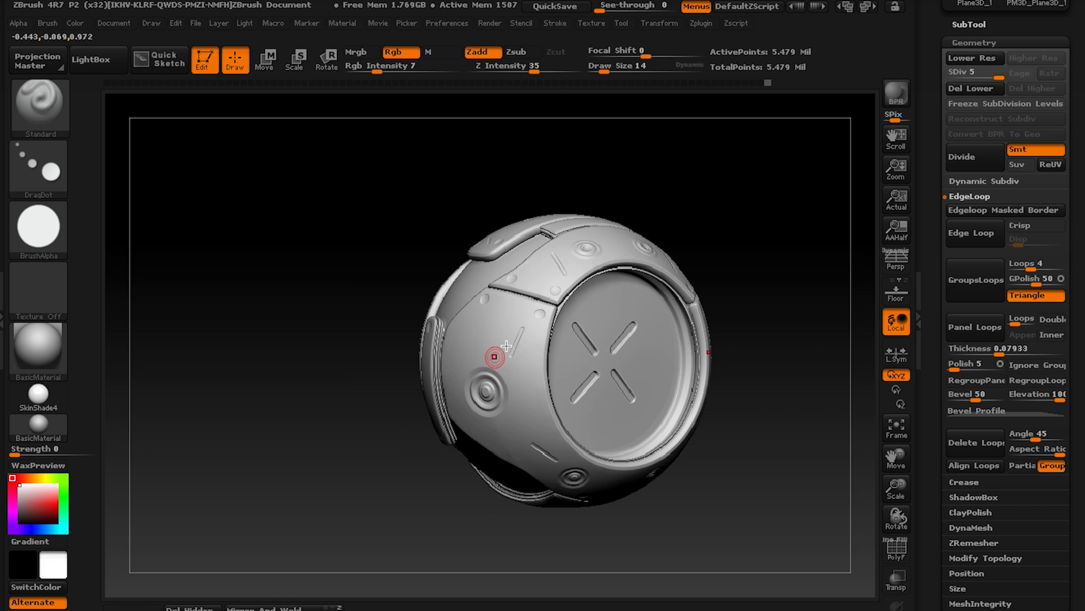
pyautogui.moveTo(492, 358); pyautogui.dragTo(537, 326, button='right')
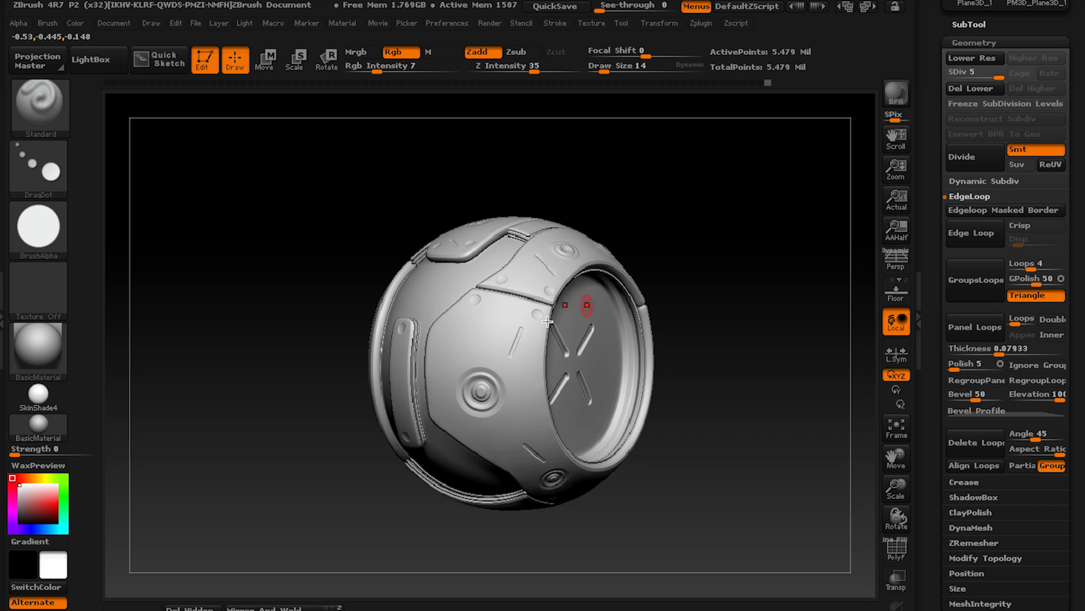
pyautogui.keyDown('alt'); pyautogui.moveTo(517, 353); pyautogui.dragTo(542, 329, button='right'); pyautogui.keyUp('alt')
pyautogui.moveTo(661, 278); pyautogui.dragTo(541, 307, button='right')
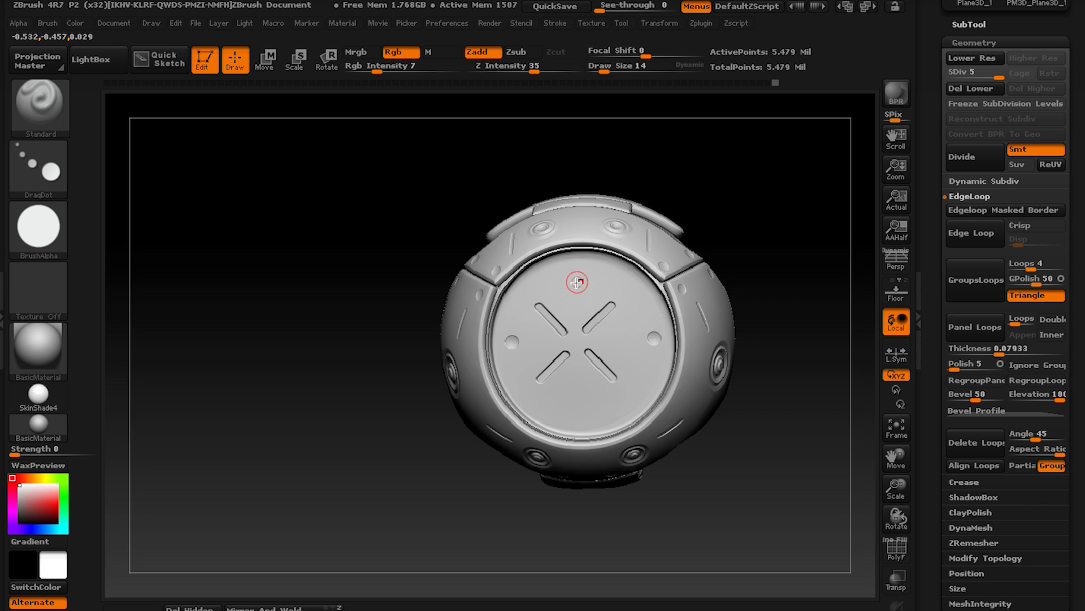
pyautogui.press('ctrl')
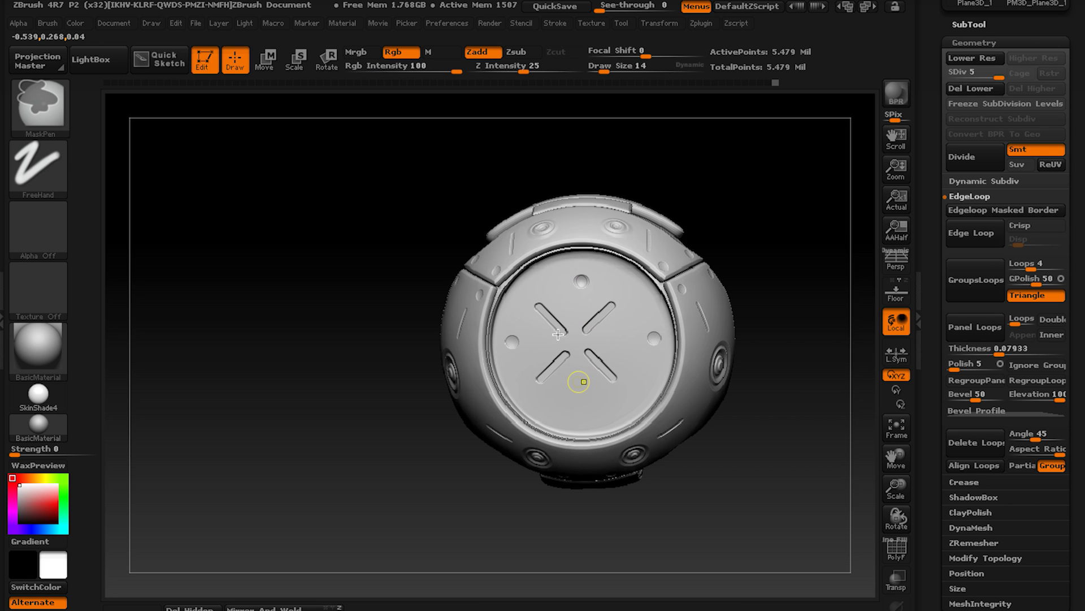
# Stamp four small dots around the concentric ring on the opposite round cap.
pyautogui.moveTo(558, 334); pyautogui.dragTo(678, 291, button='right')
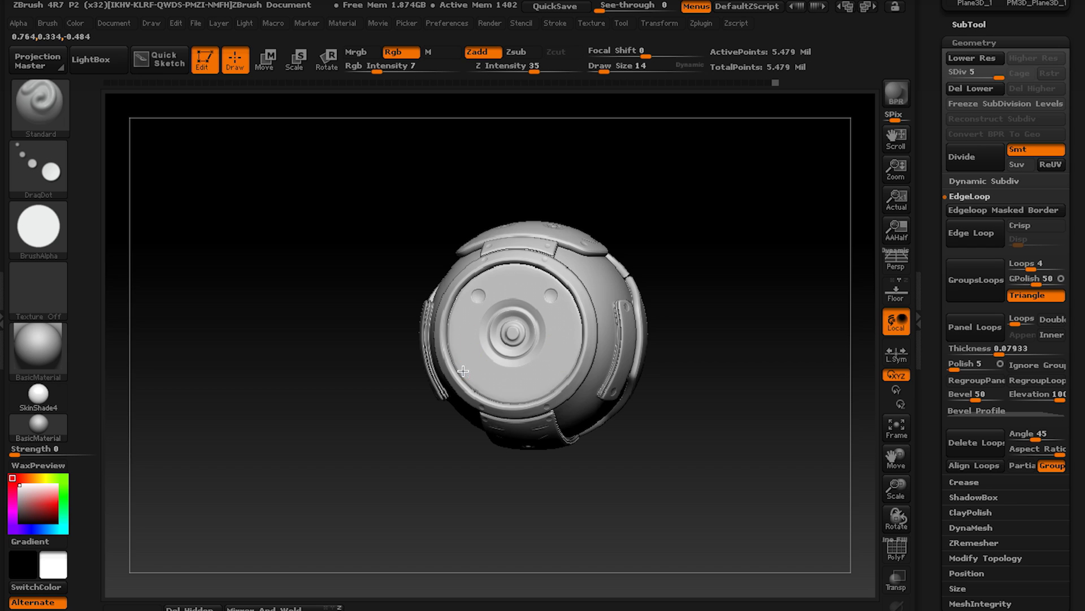
pyautogui.moveTo(475, 368); pyautogui.dragTo(559, 343, button='right')
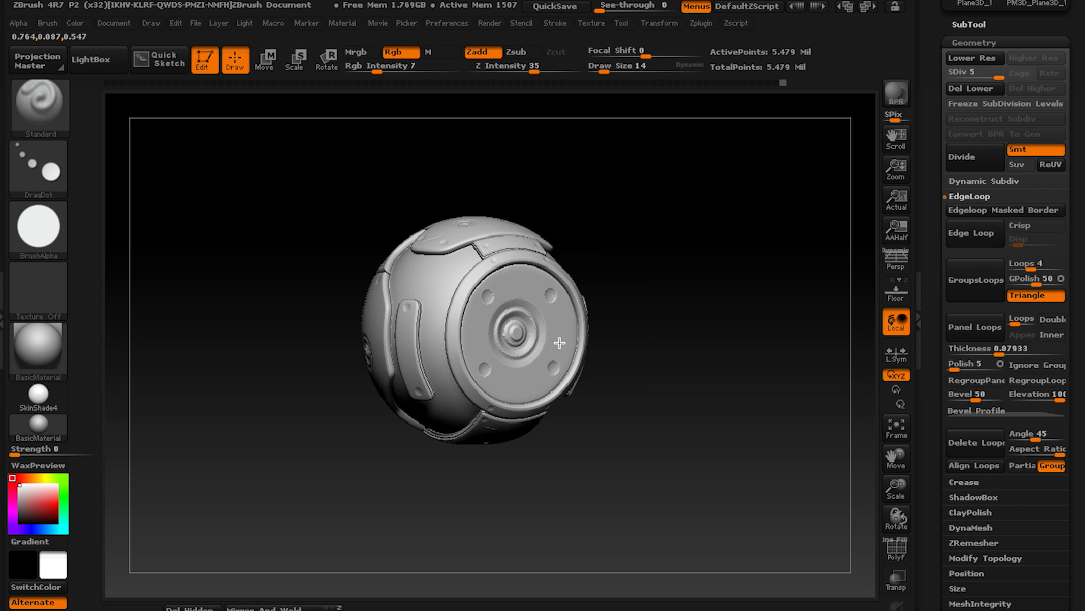